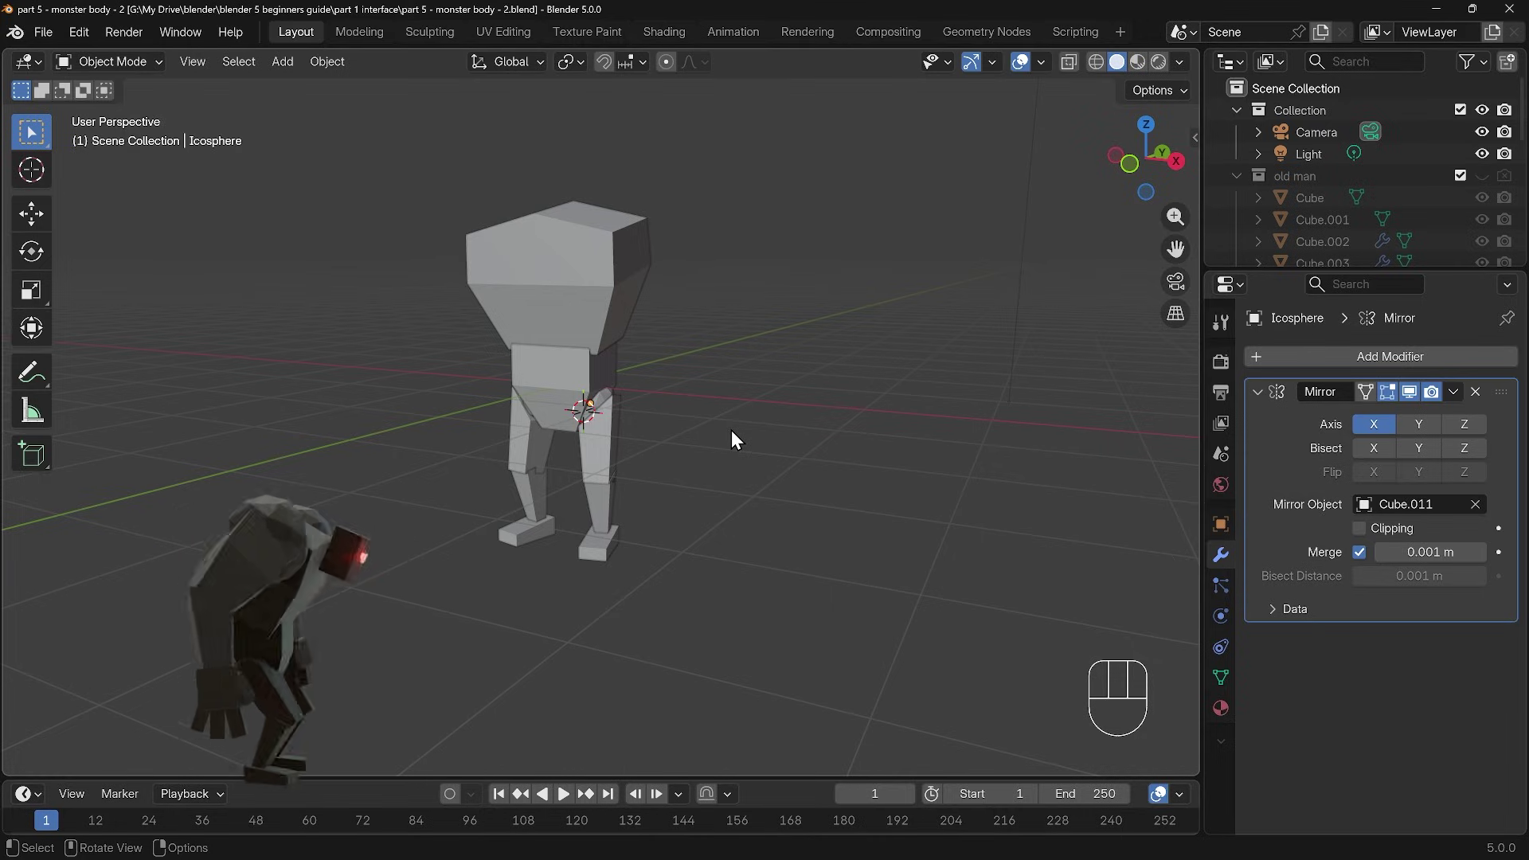
Step: Add an ico sphere at the upper side of the monster's chest and scale it uniformly to about 0.375
shift+right_click(634, 257)
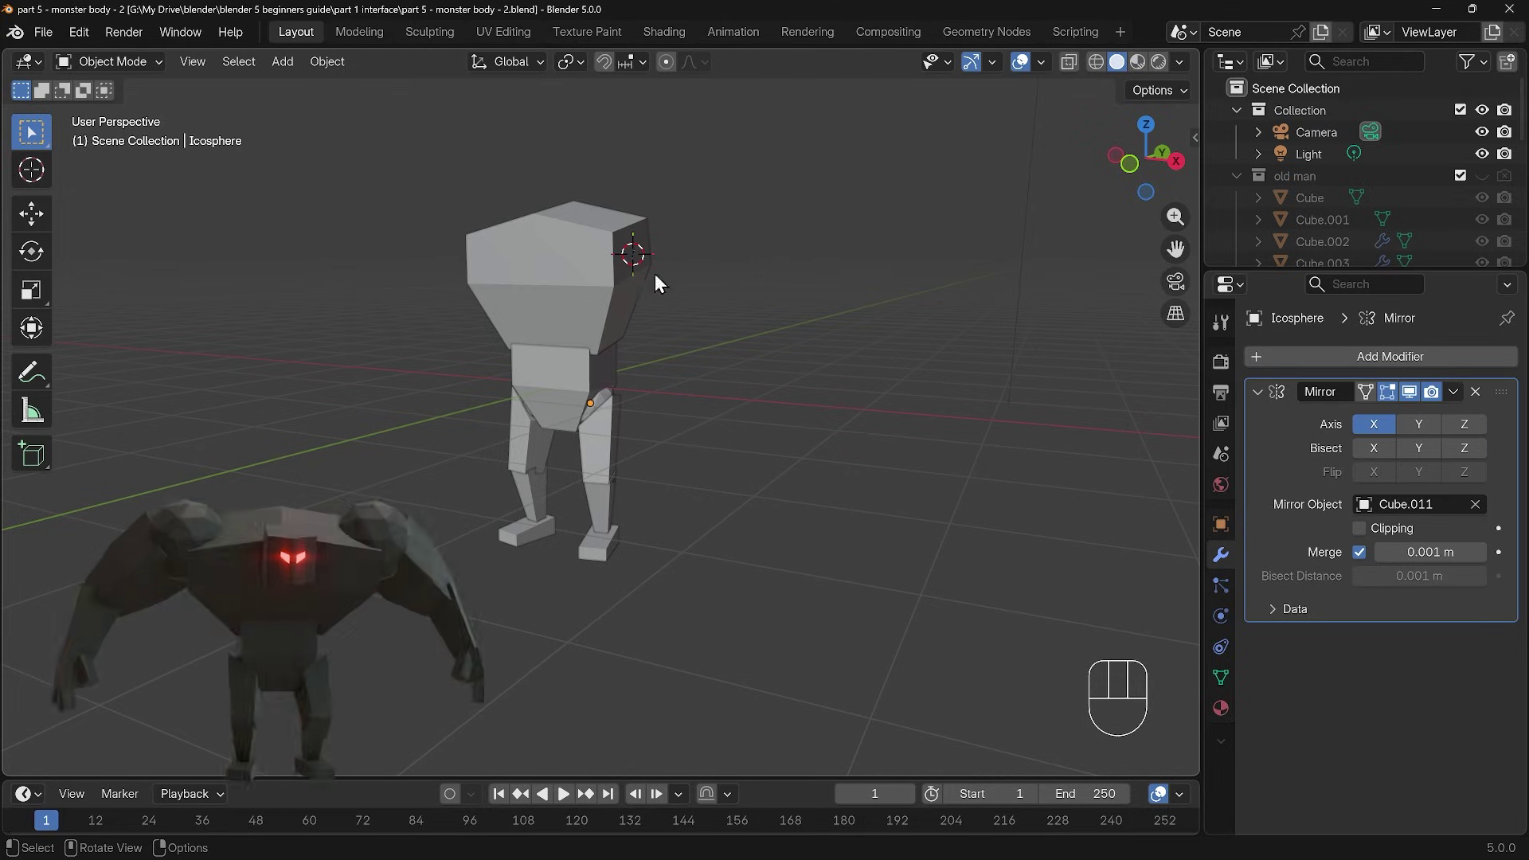
key(shift+a)
mouse_move(694, 272)
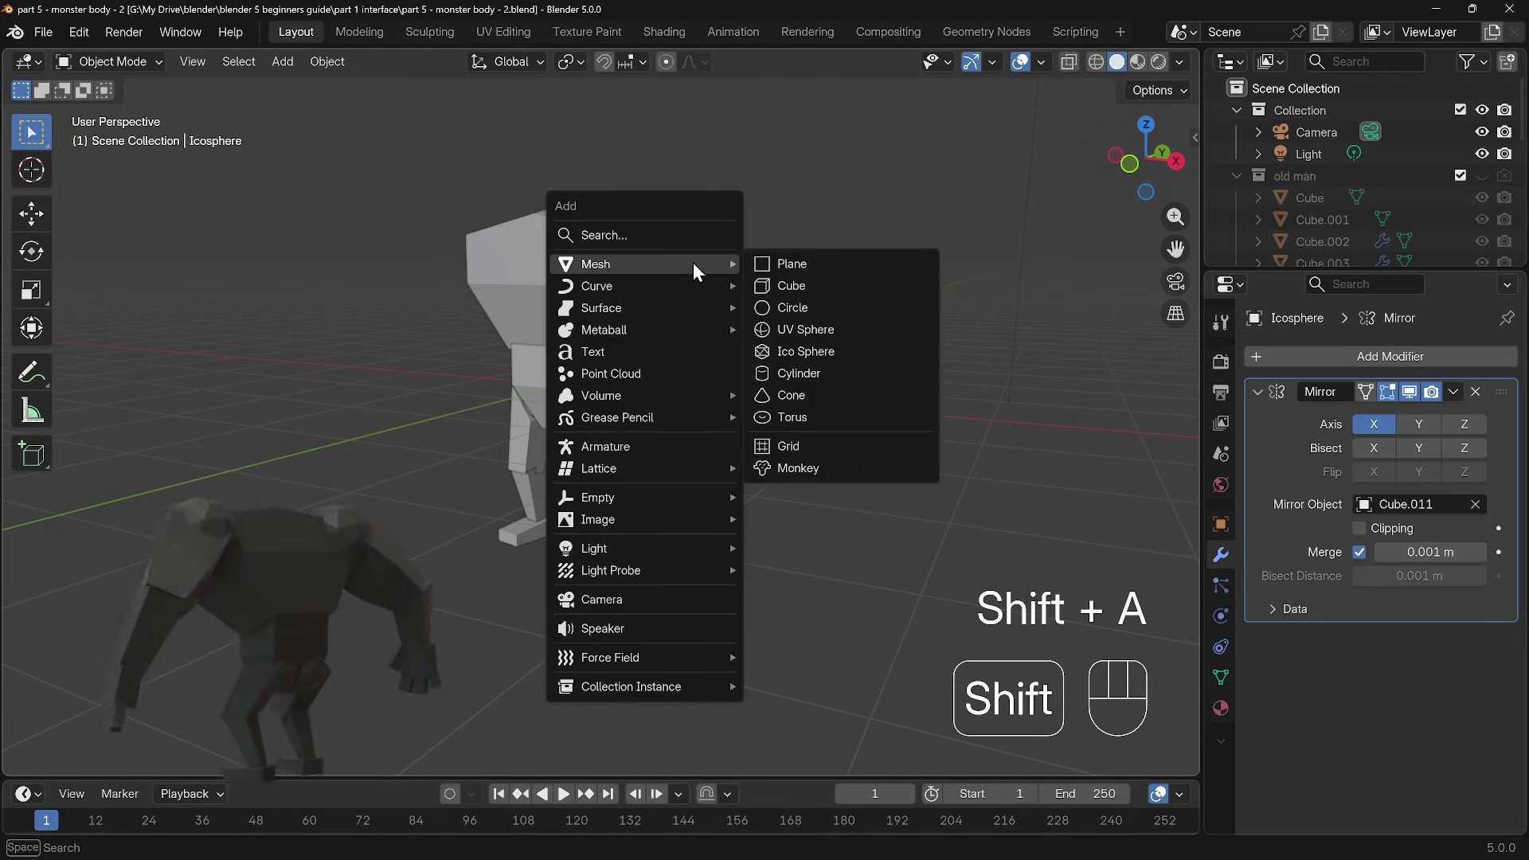
click(789, 350)
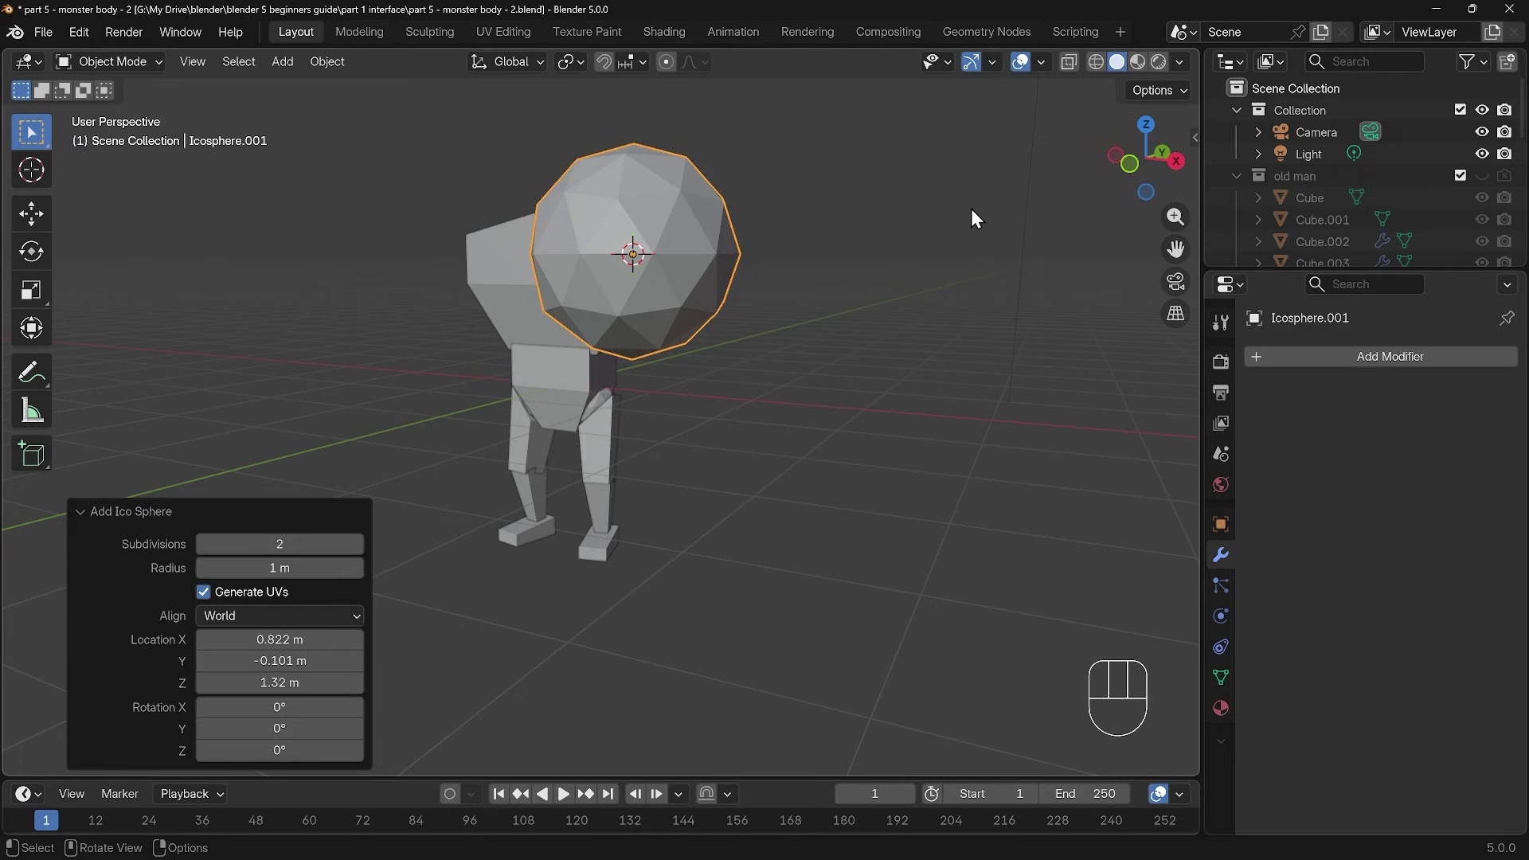
key(s)
click(758, 227)
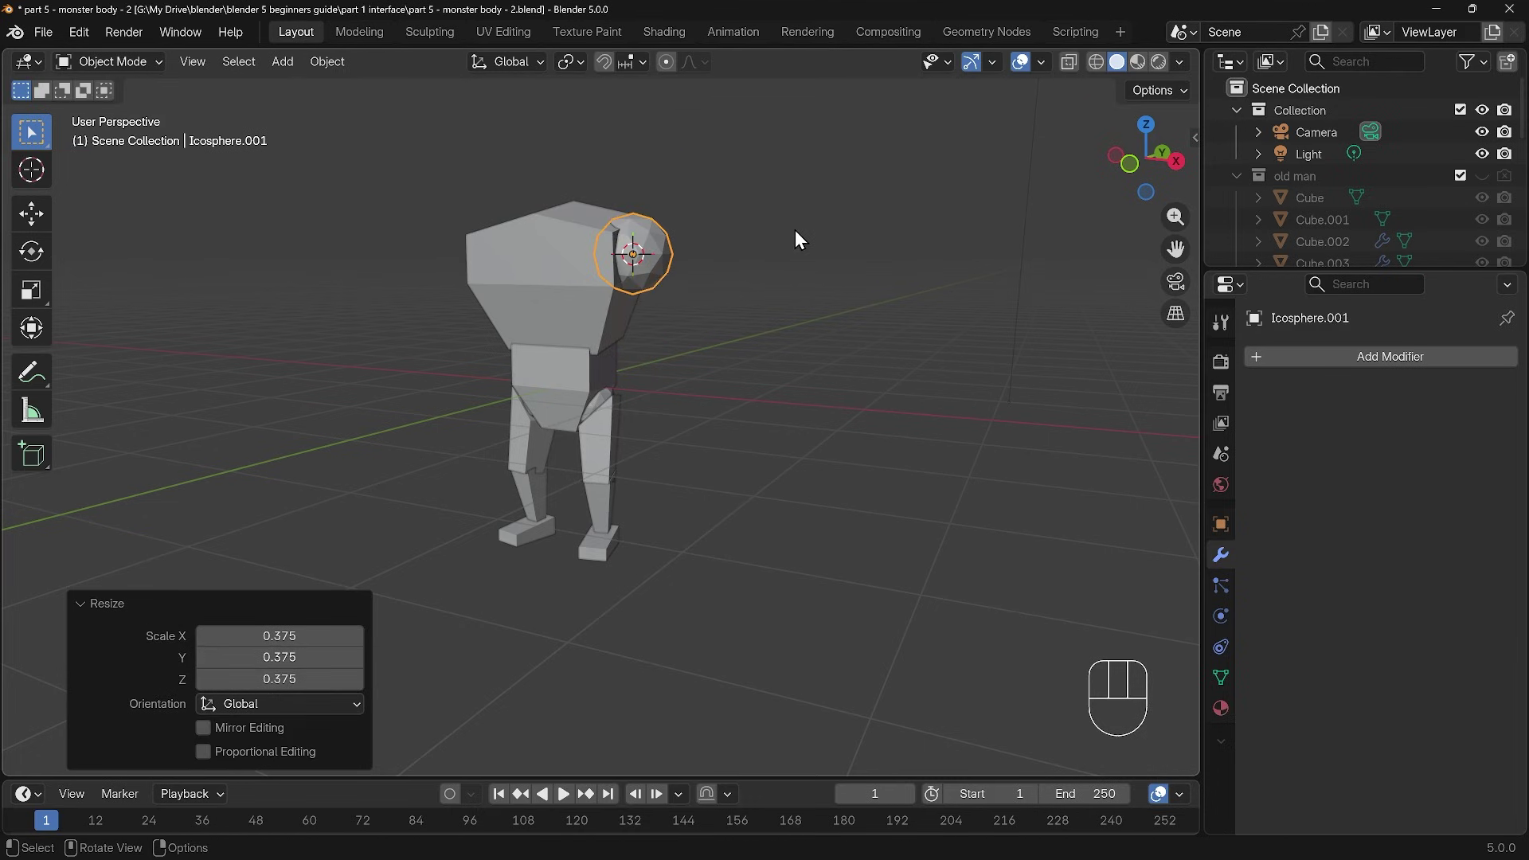
Step: In front view, move the shoulder sphere about 0.15 m outward along X and slightly down
key(KP_1)
key(g)
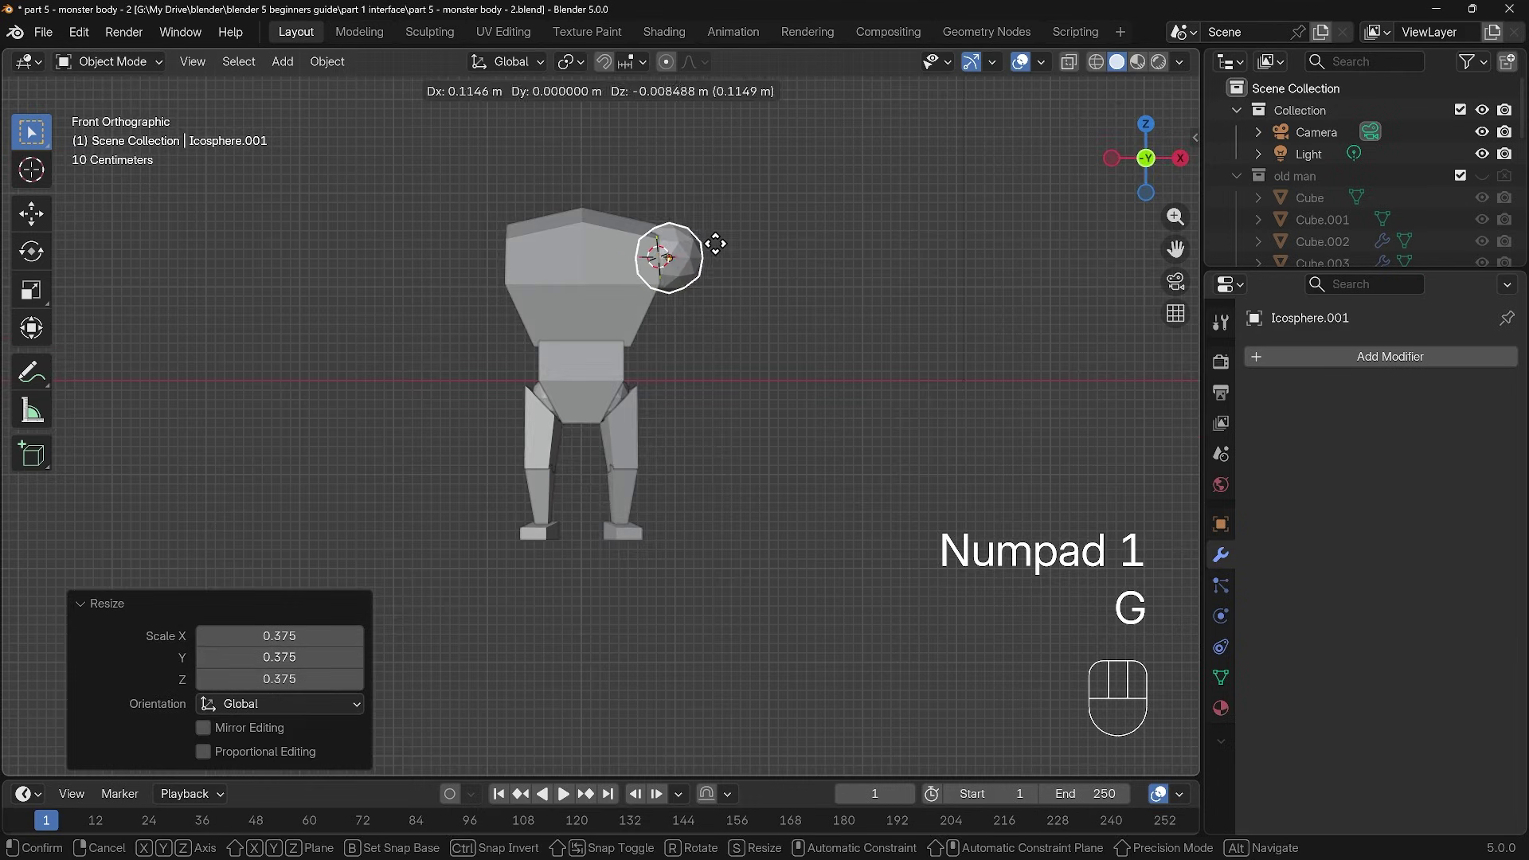
click(719, 246)
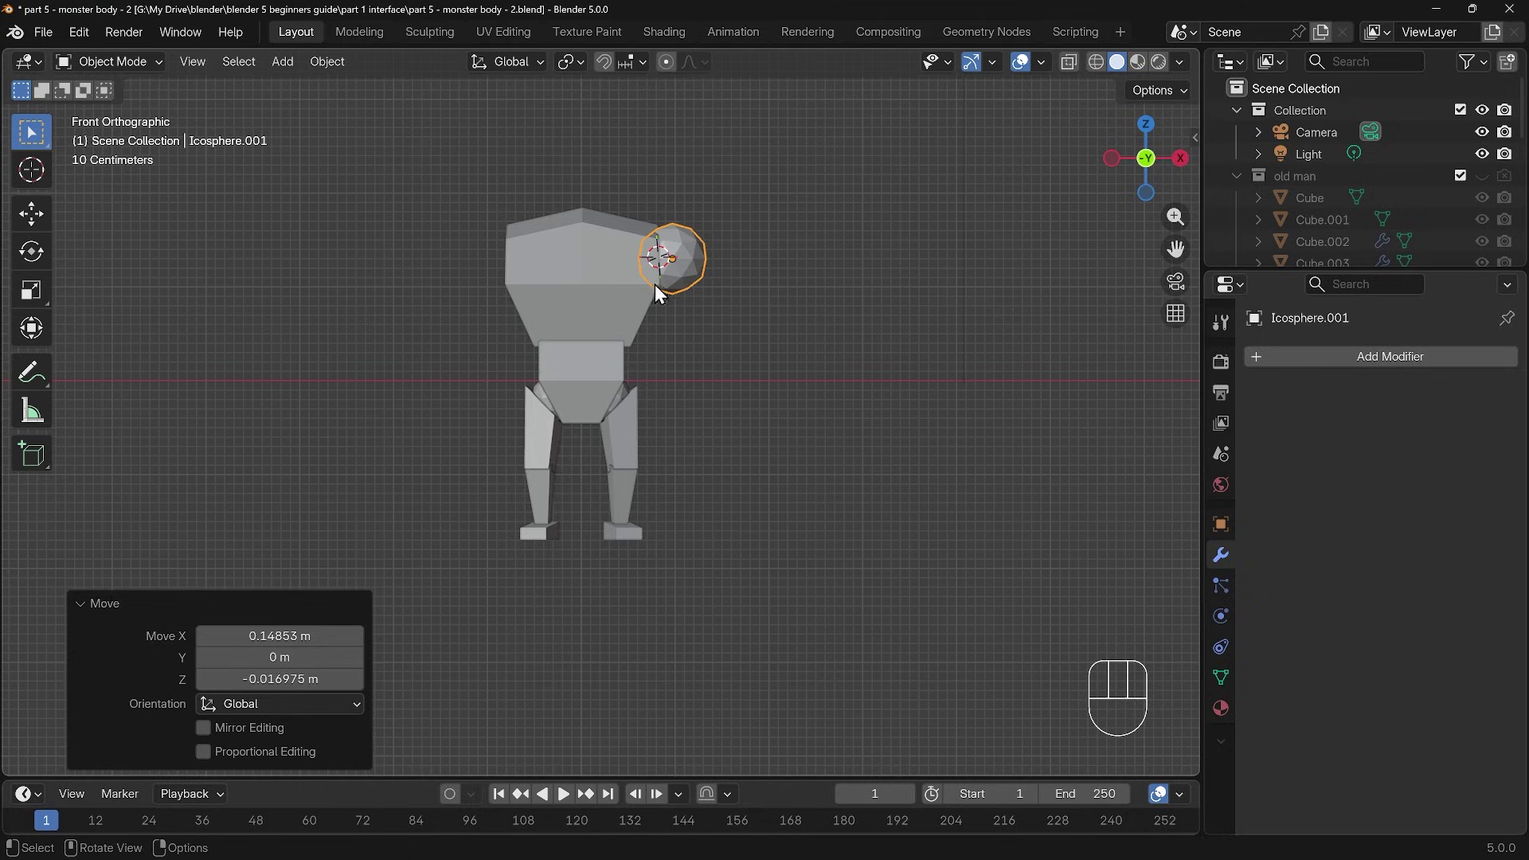
Step: Add a cube below the shoulder as the upper arm, scaled to about 0.508 in X and Y, then uniformly to about 0.556
shift+right_click(701, 302)
key(shift+a)
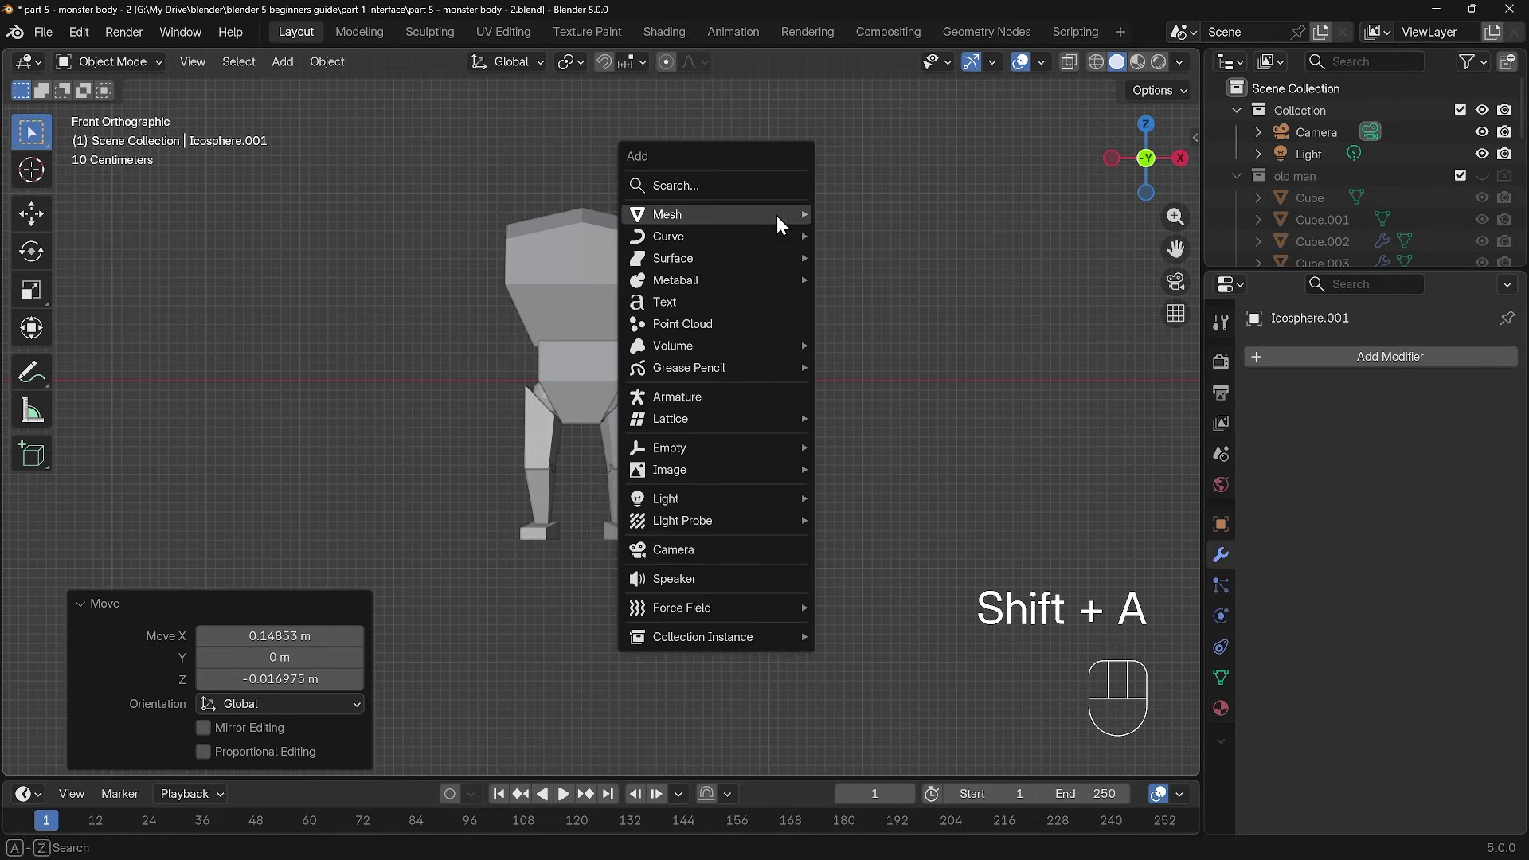
mouse_move(777, 215)
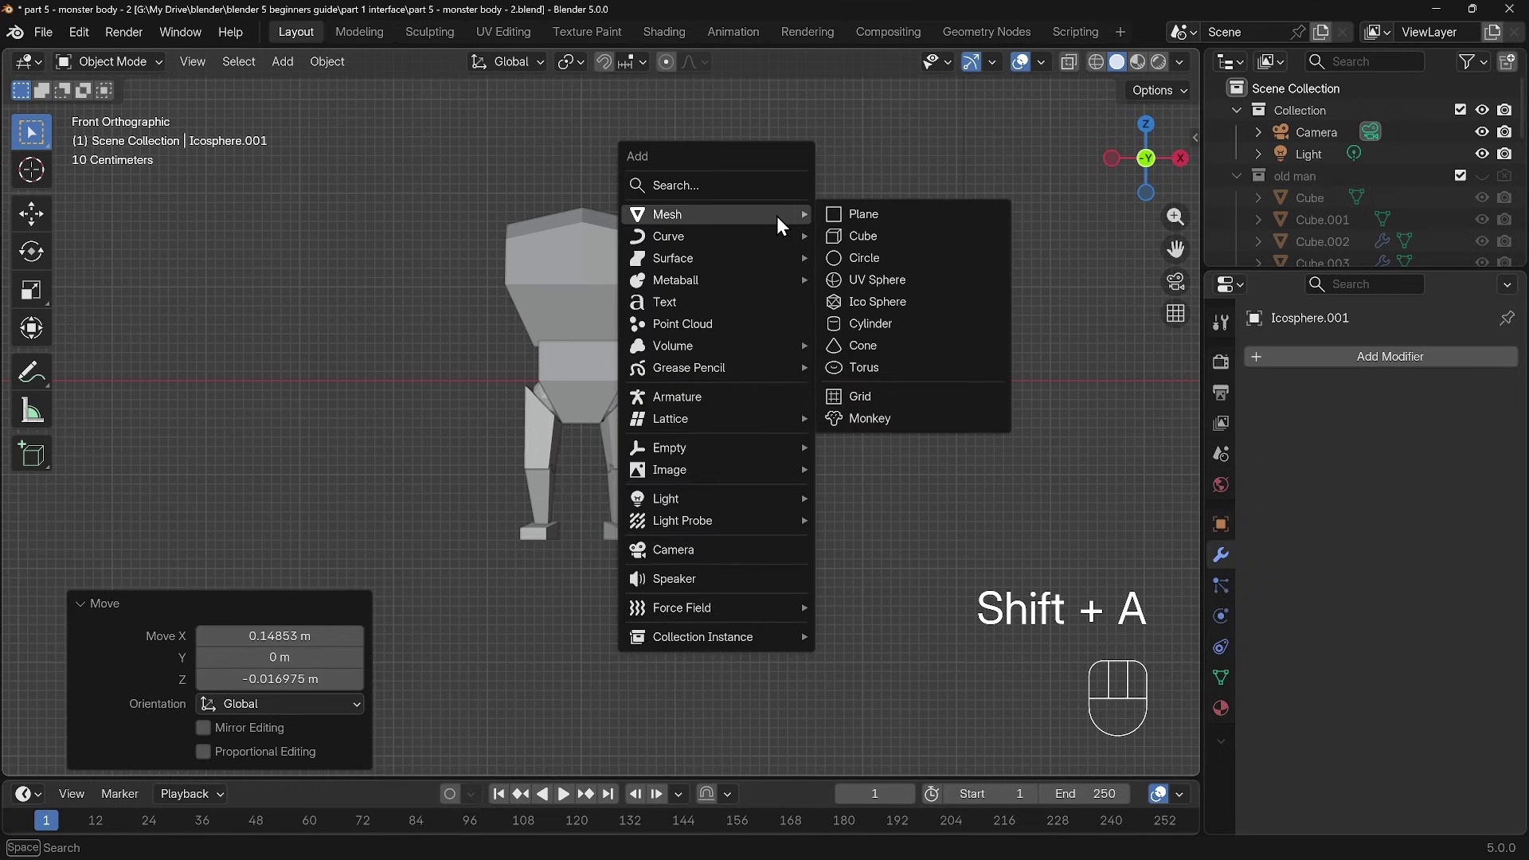
click(855, 239)
key(s)
key(shift+z)
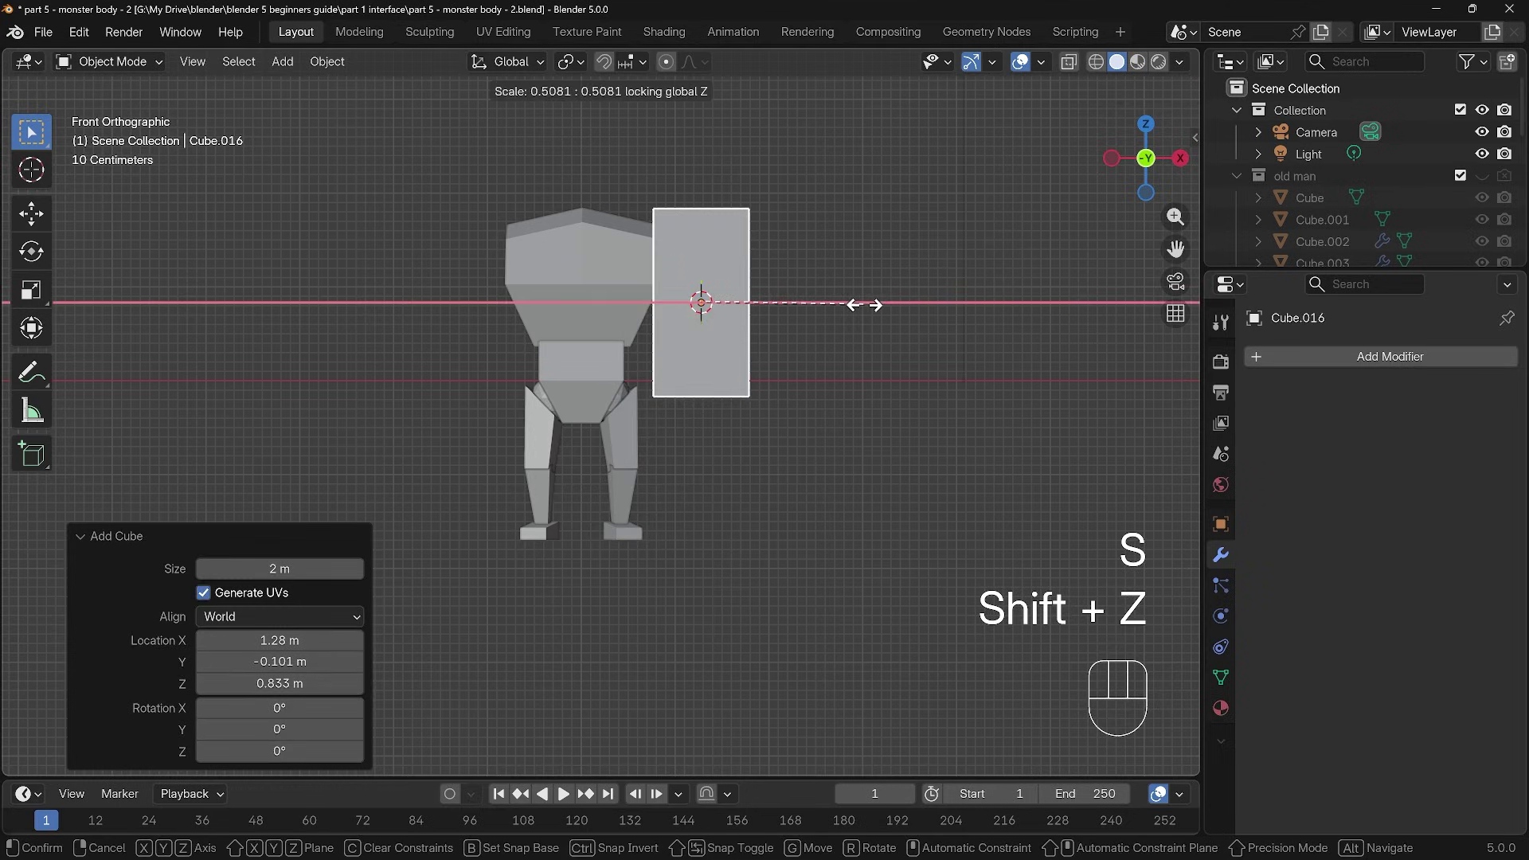
click(865, 307)
key(s)
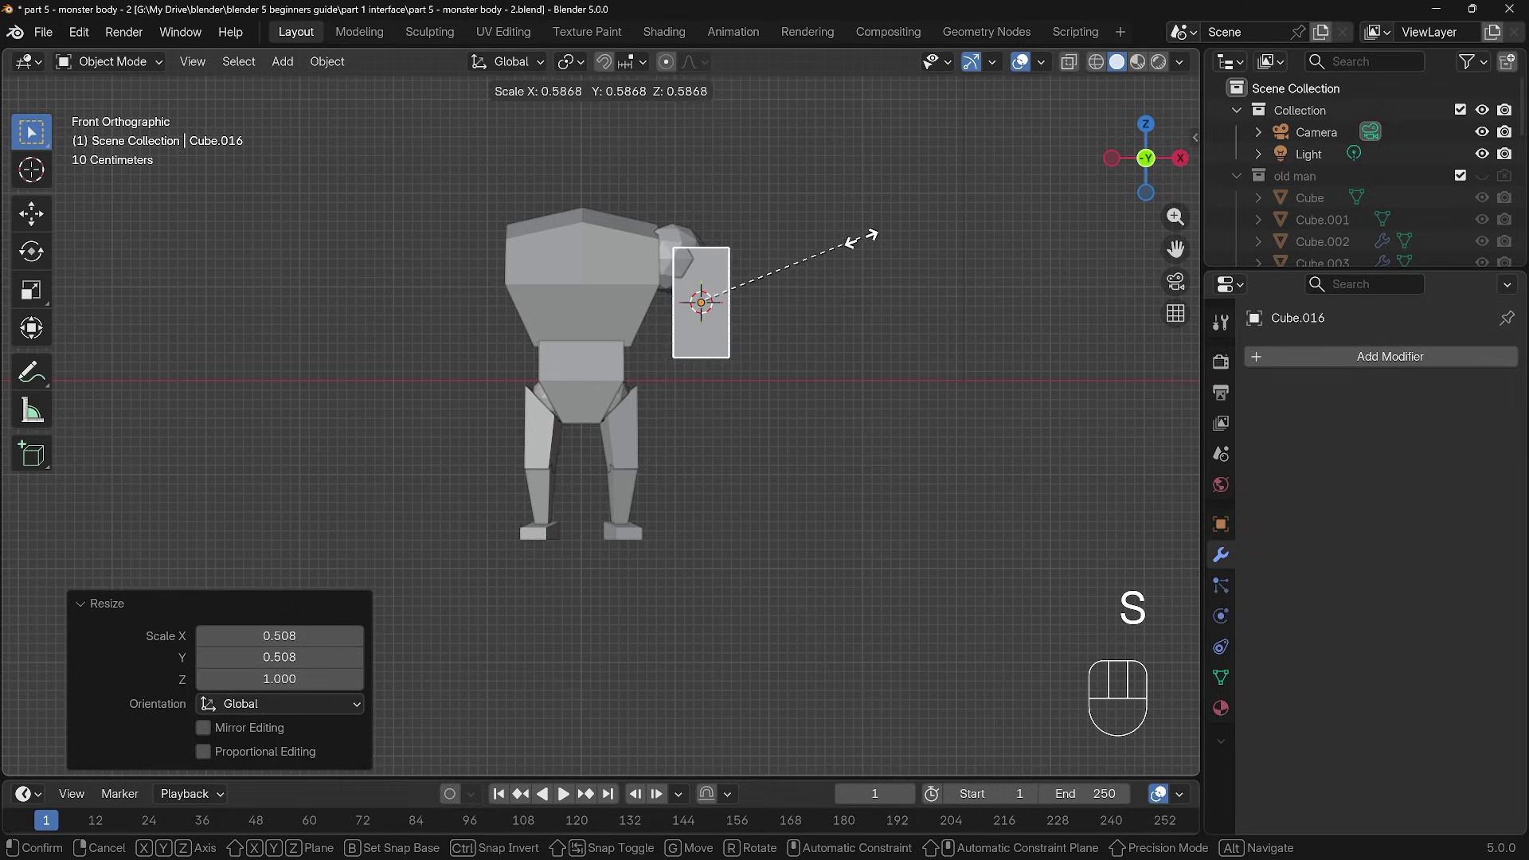
click(854, 249)
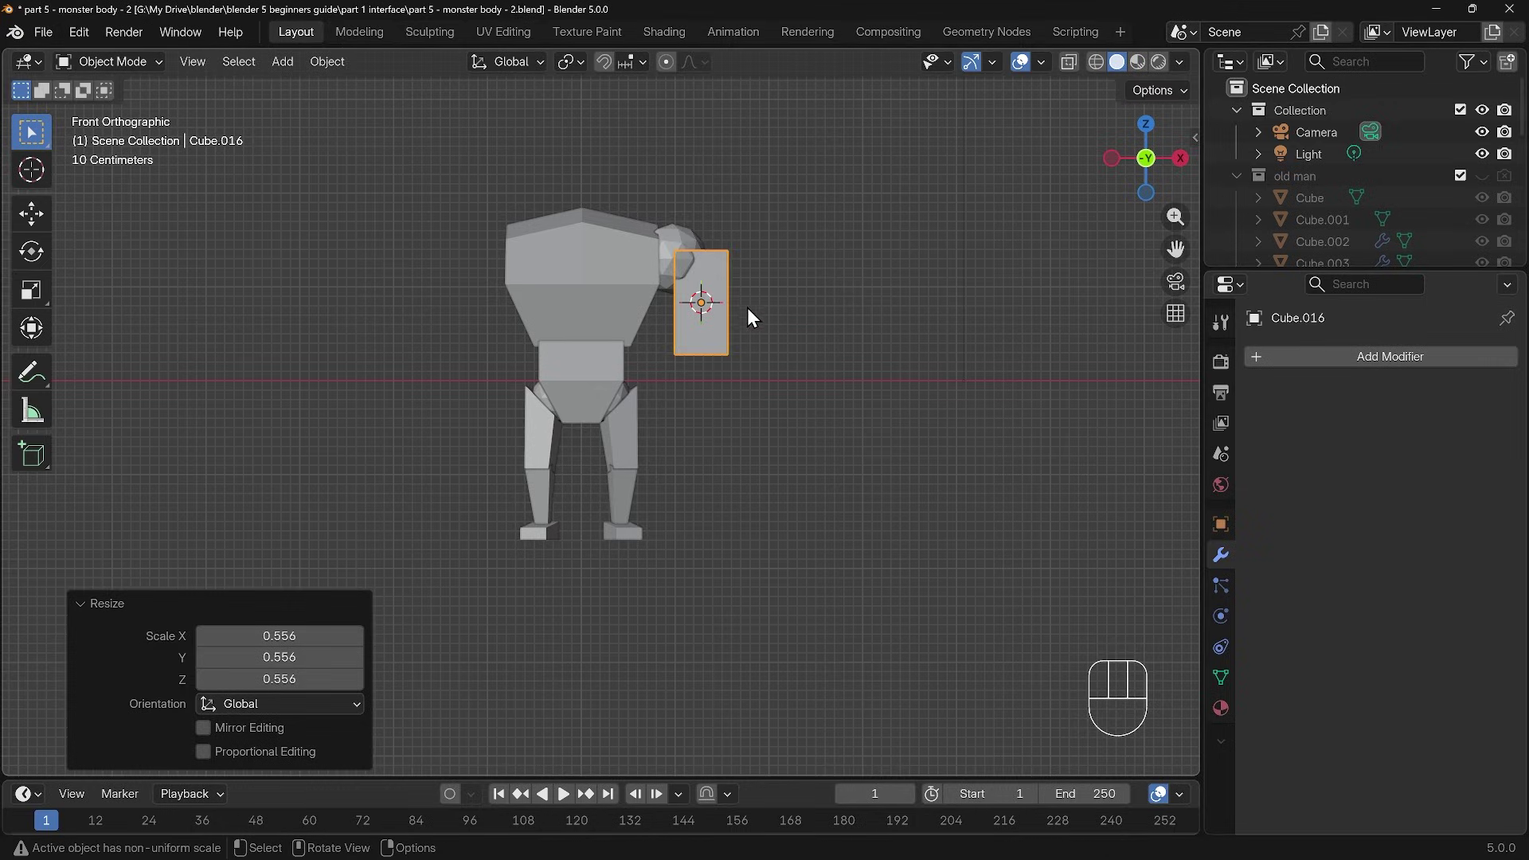
Step: Duplicate the upper arm block below it as a forearm, scale it to about 0.729 and raise it about 0.23 m to overlap the upper arm
middle_drag(846, 363, 599, 390)
key(KP_1)
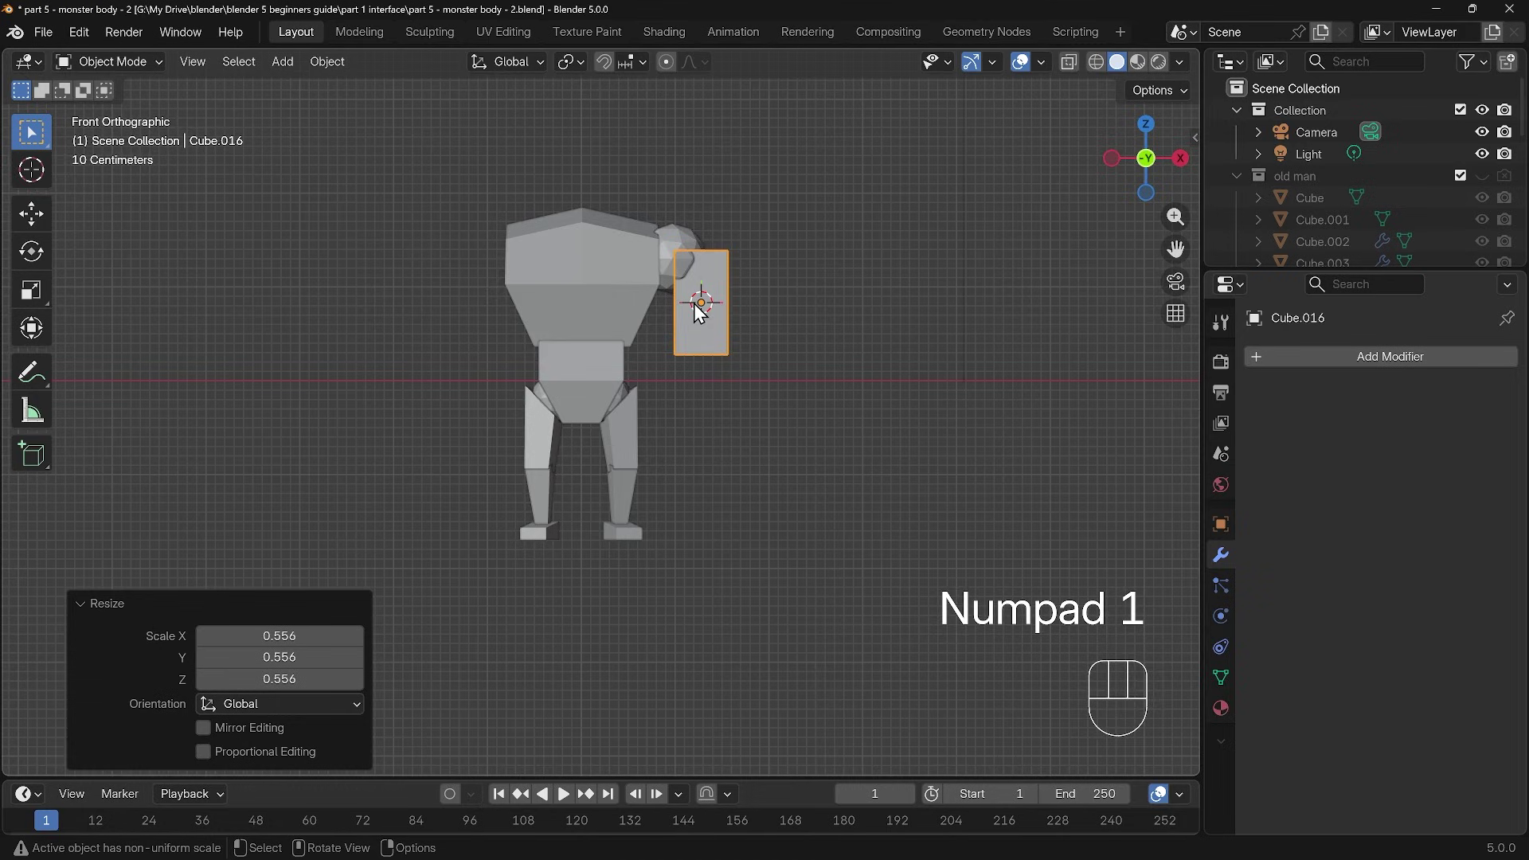
key(shift+d)
click(700, 414)
key(s)
click(863, 357)
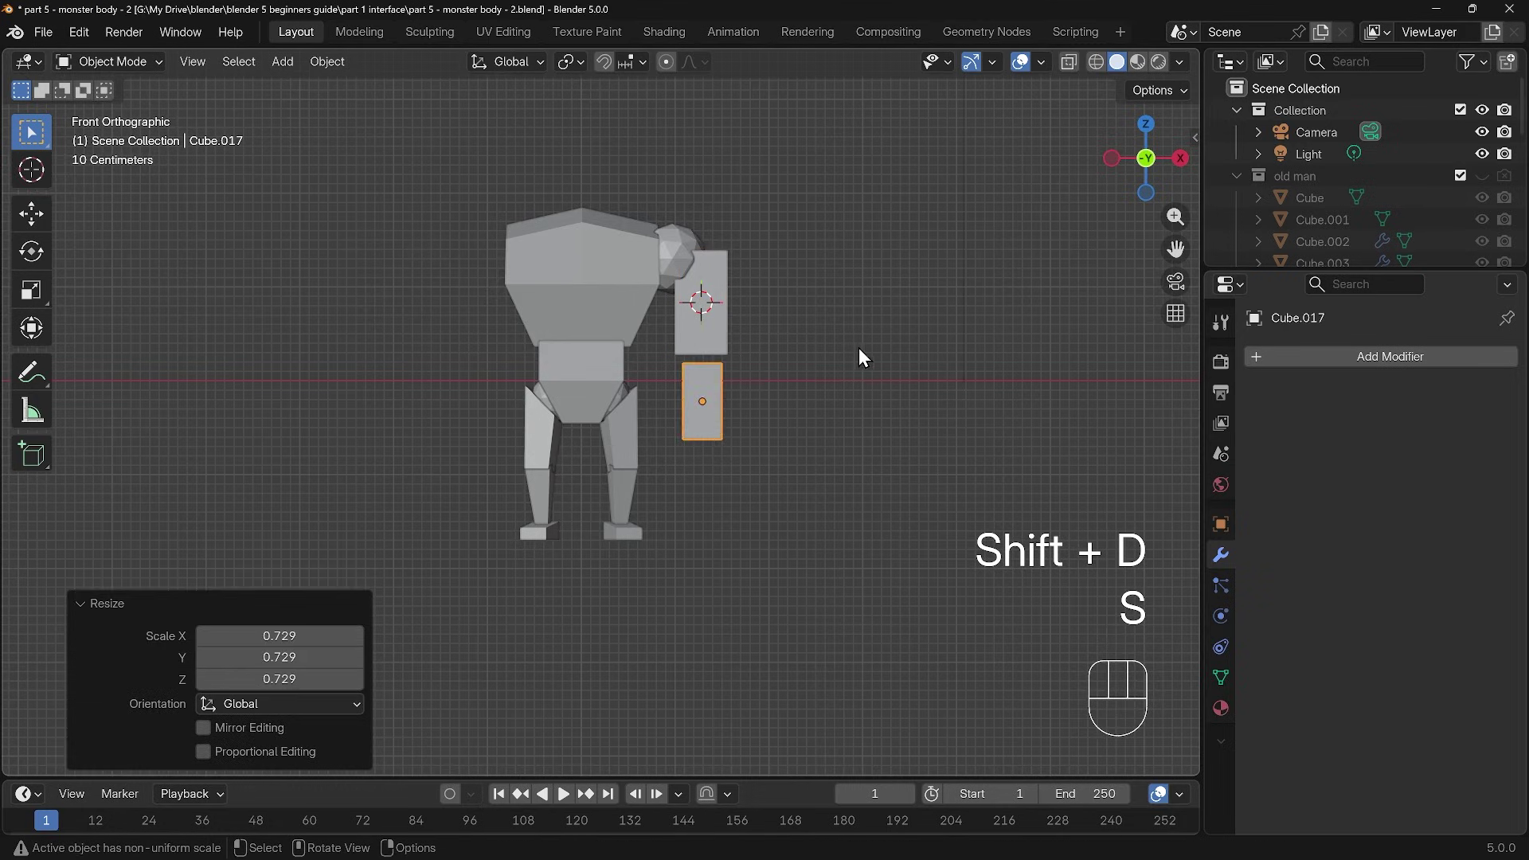
key(g)
click(854, 324)
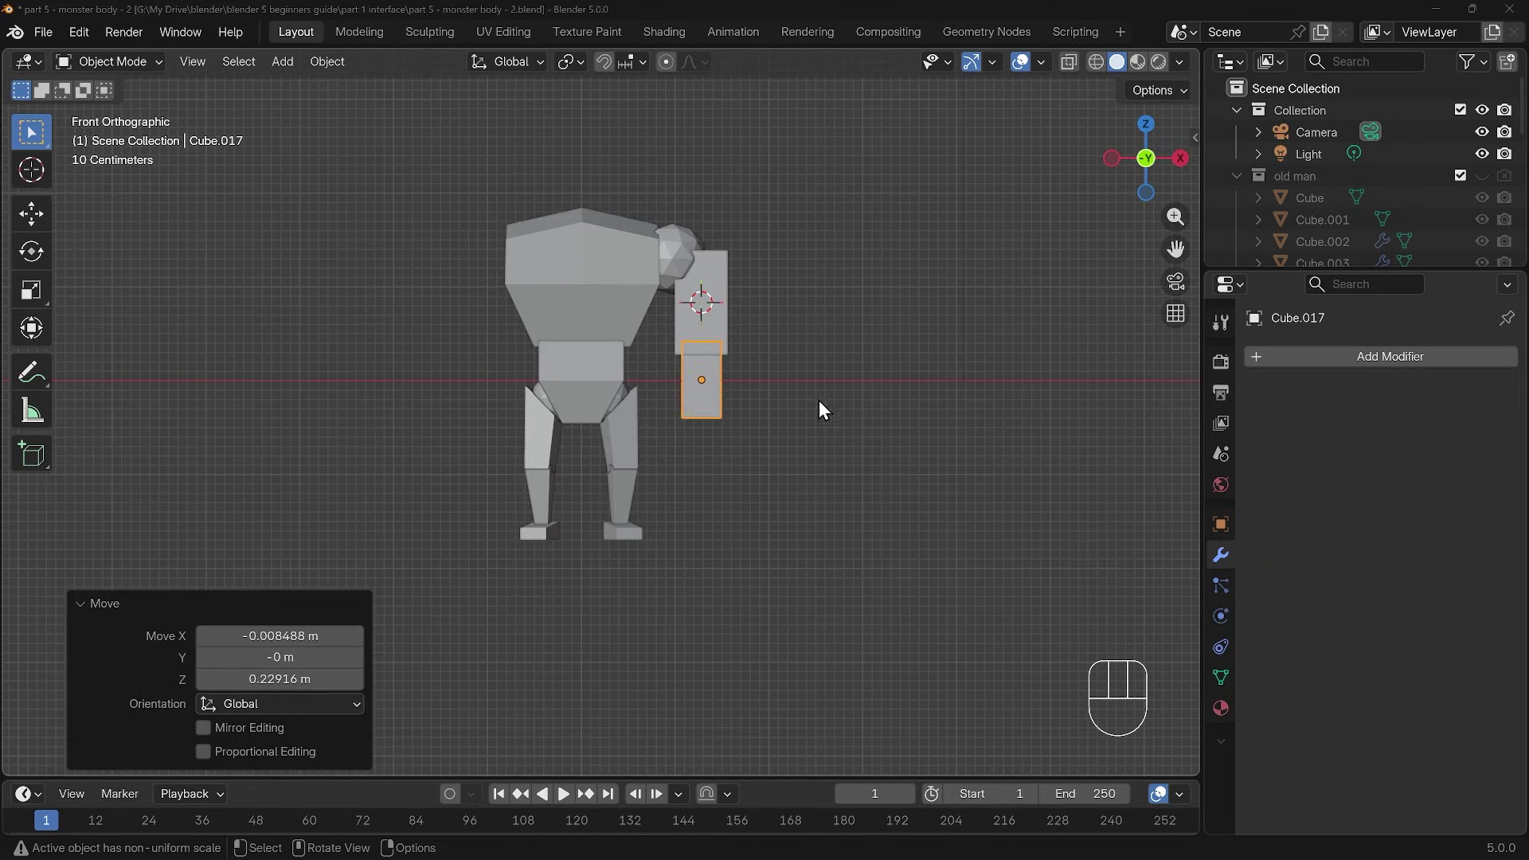
Step: Raise the upper arm and forearm blocks together about 0.1 m along Z
shift+click(720, 292)
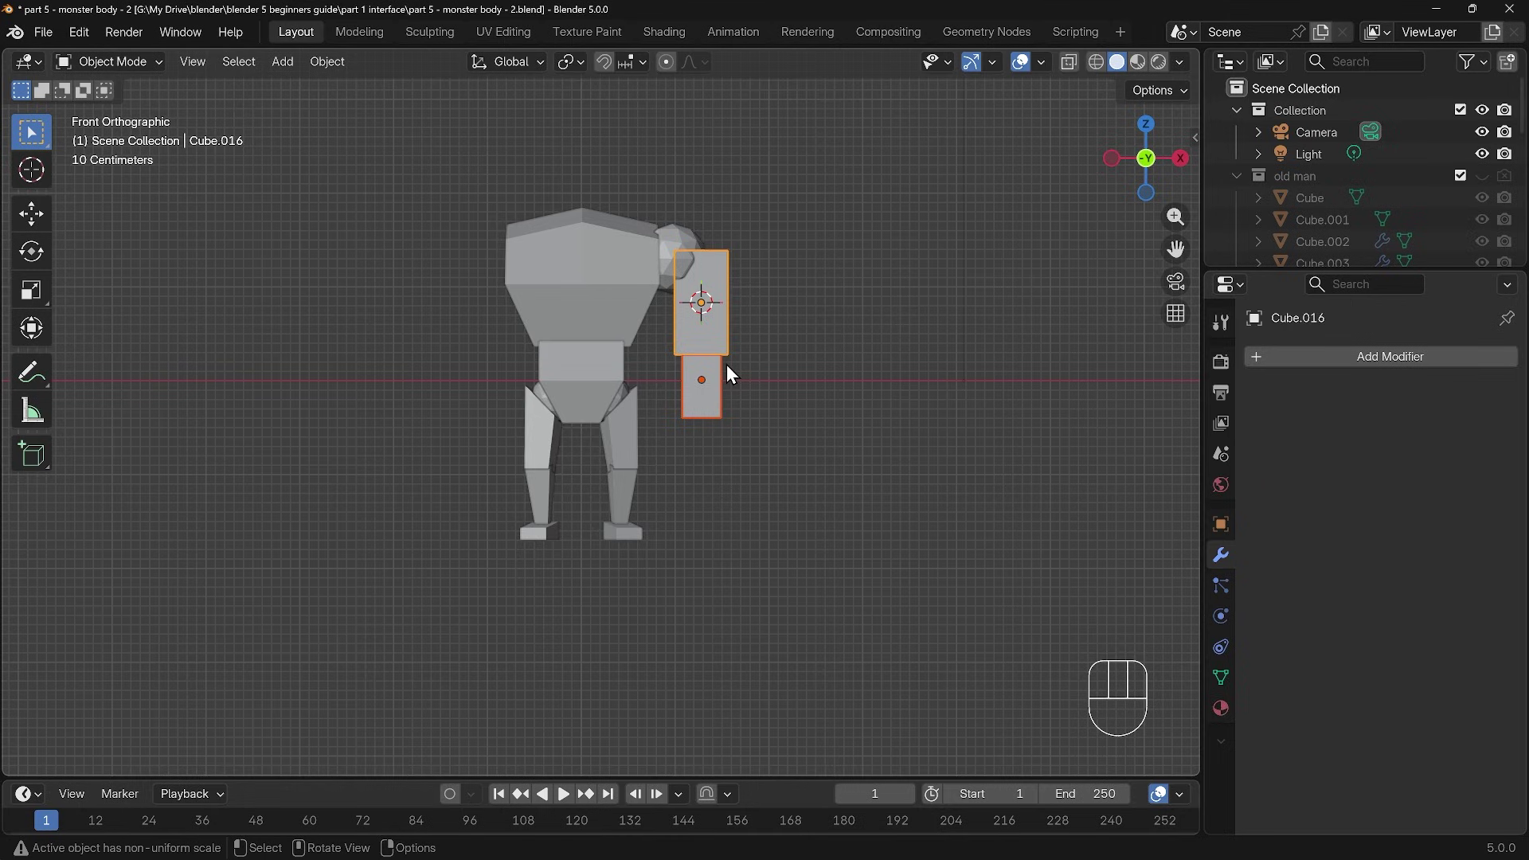
key(g)
key(z)
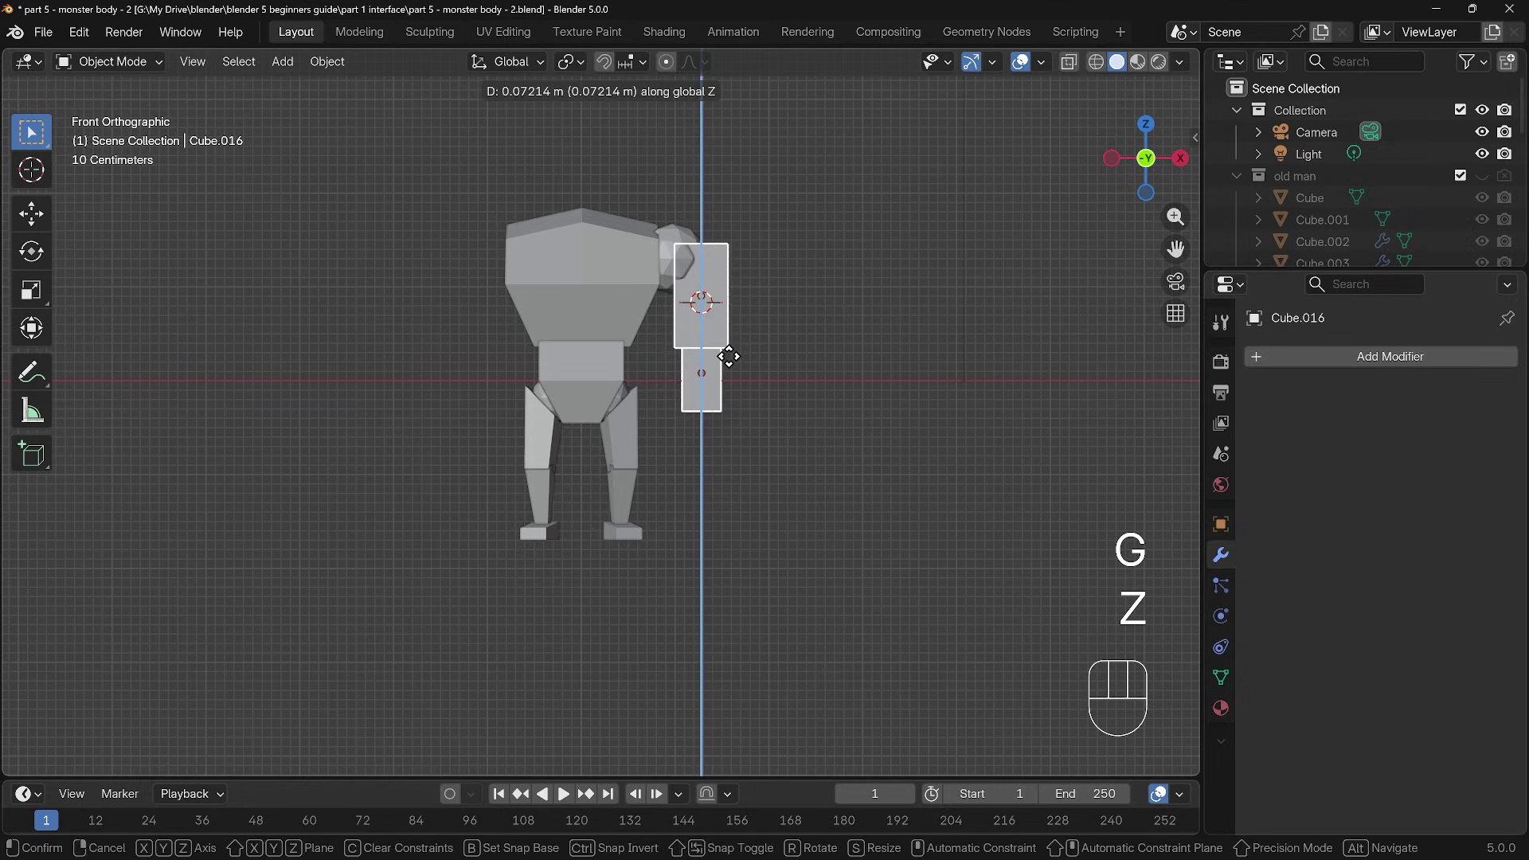
click(729, 353)
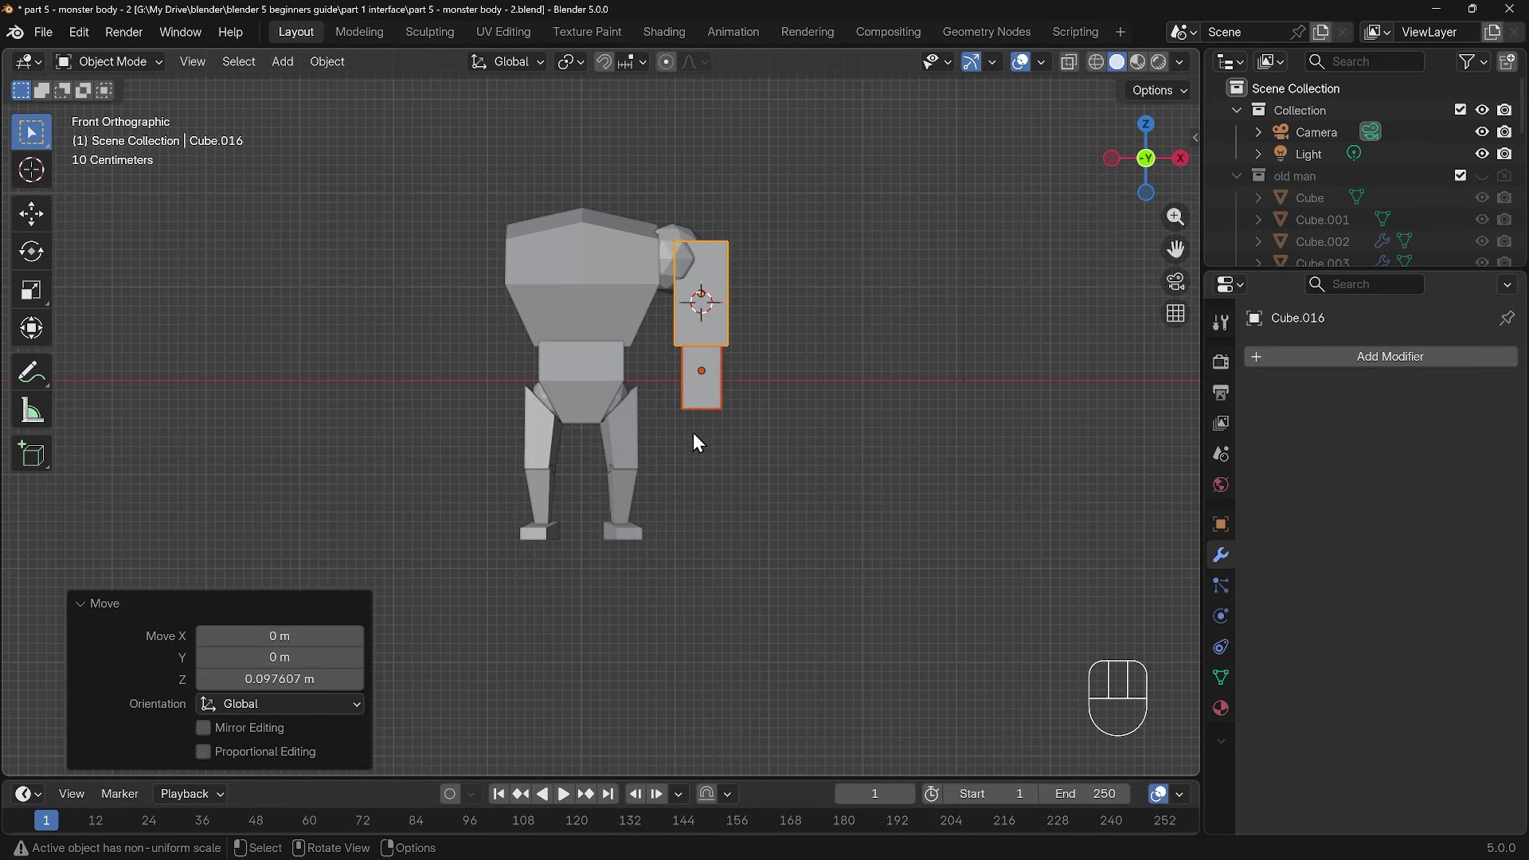
Step: Duplicate the forearm block about 0.67 m down along Z as a hand and scale it to about 0.567
click(702, 393)
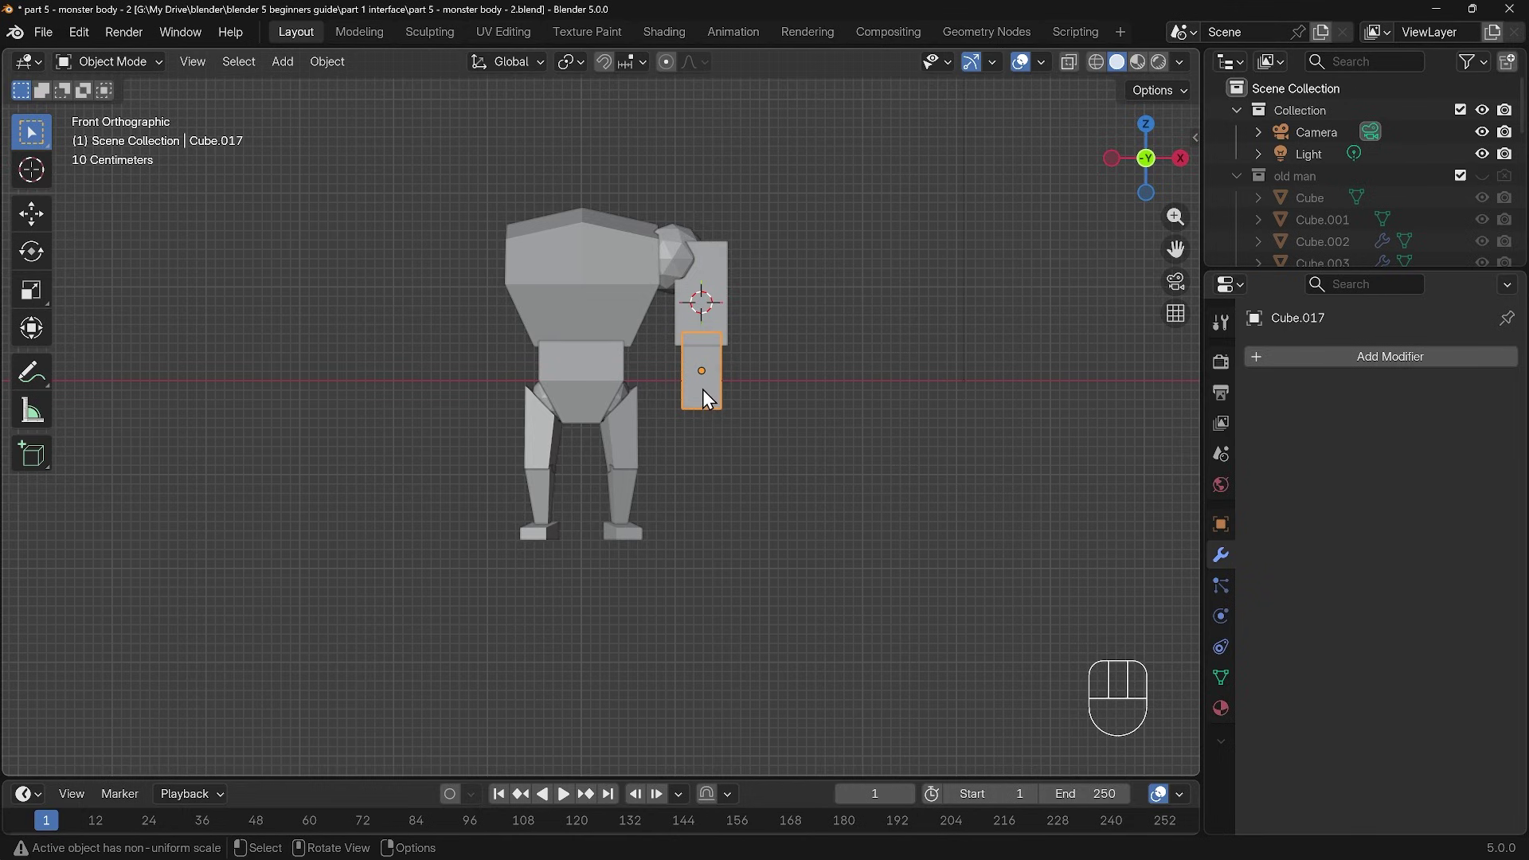
key(shift+d)
key(z)
click(703, 451)
key(s)
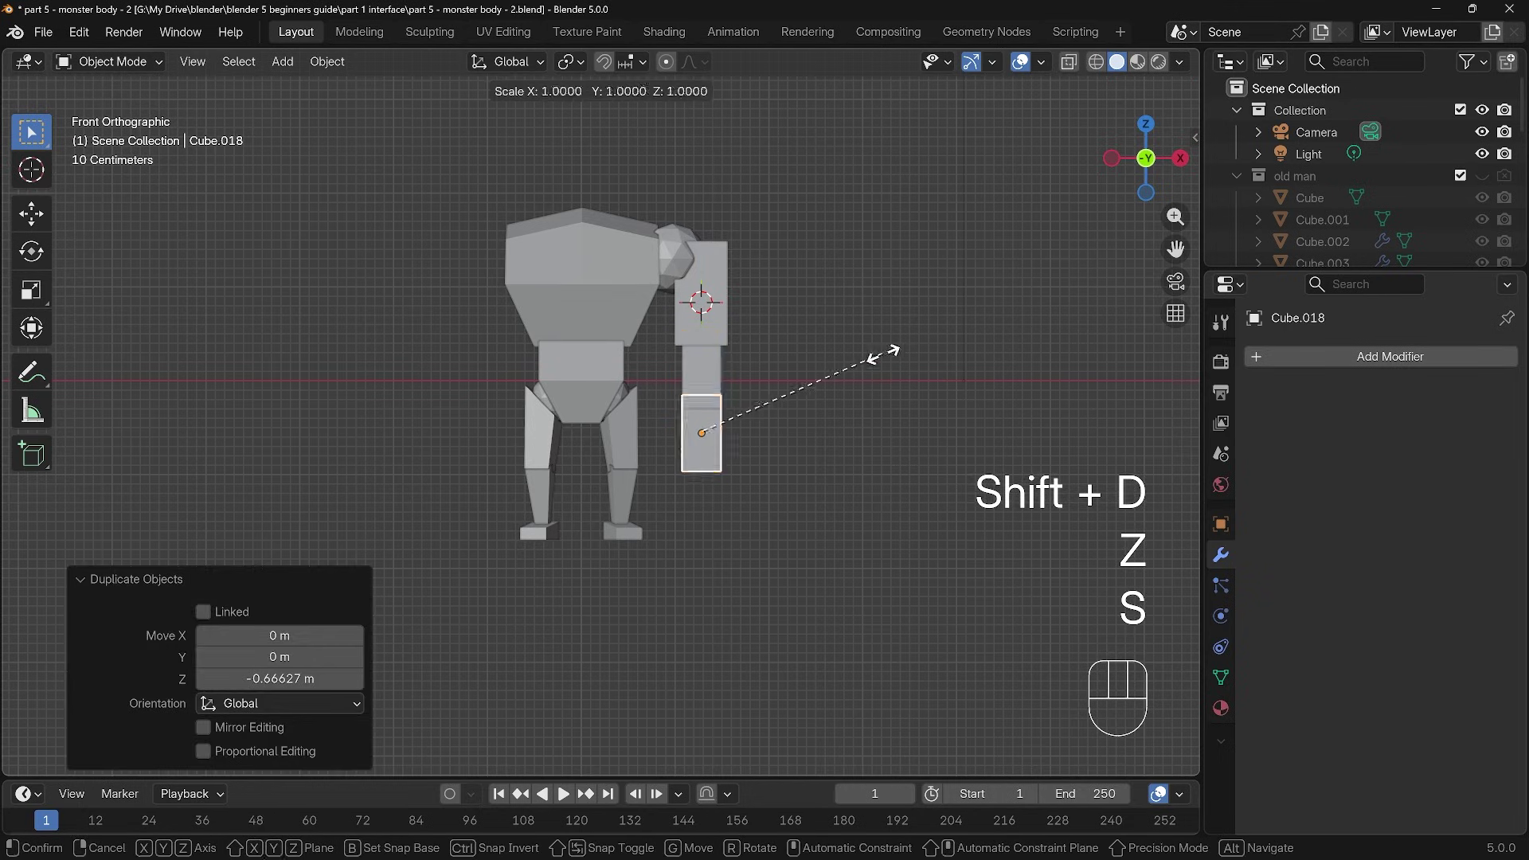
click(800, 384)
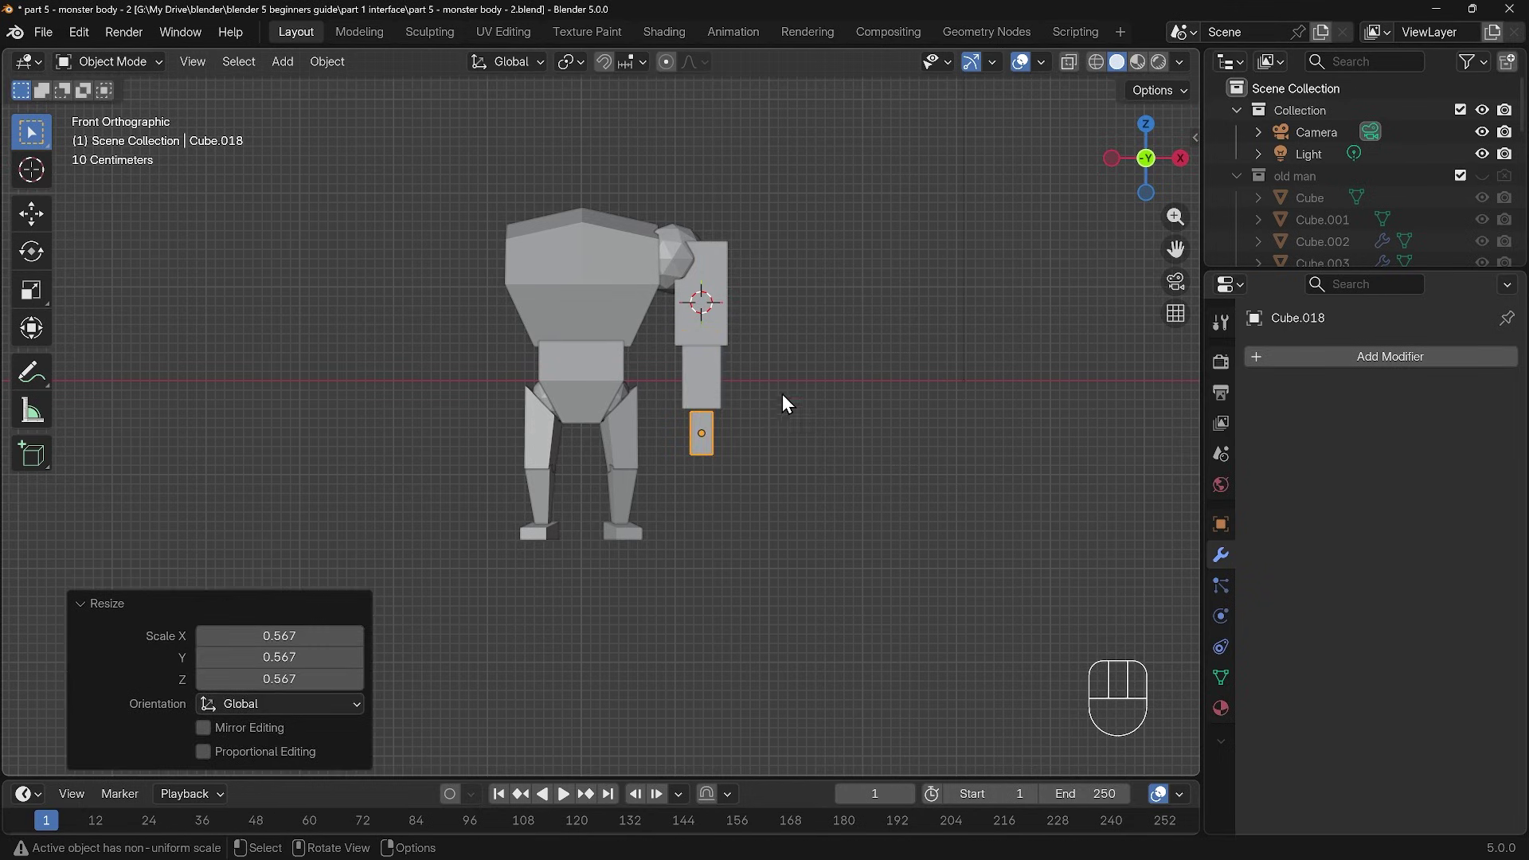
Step: In side view, widen the hand block along Y by a factor of about 1.647
key(KP_3)
scroll(625, 422, up, 2)
key(s)
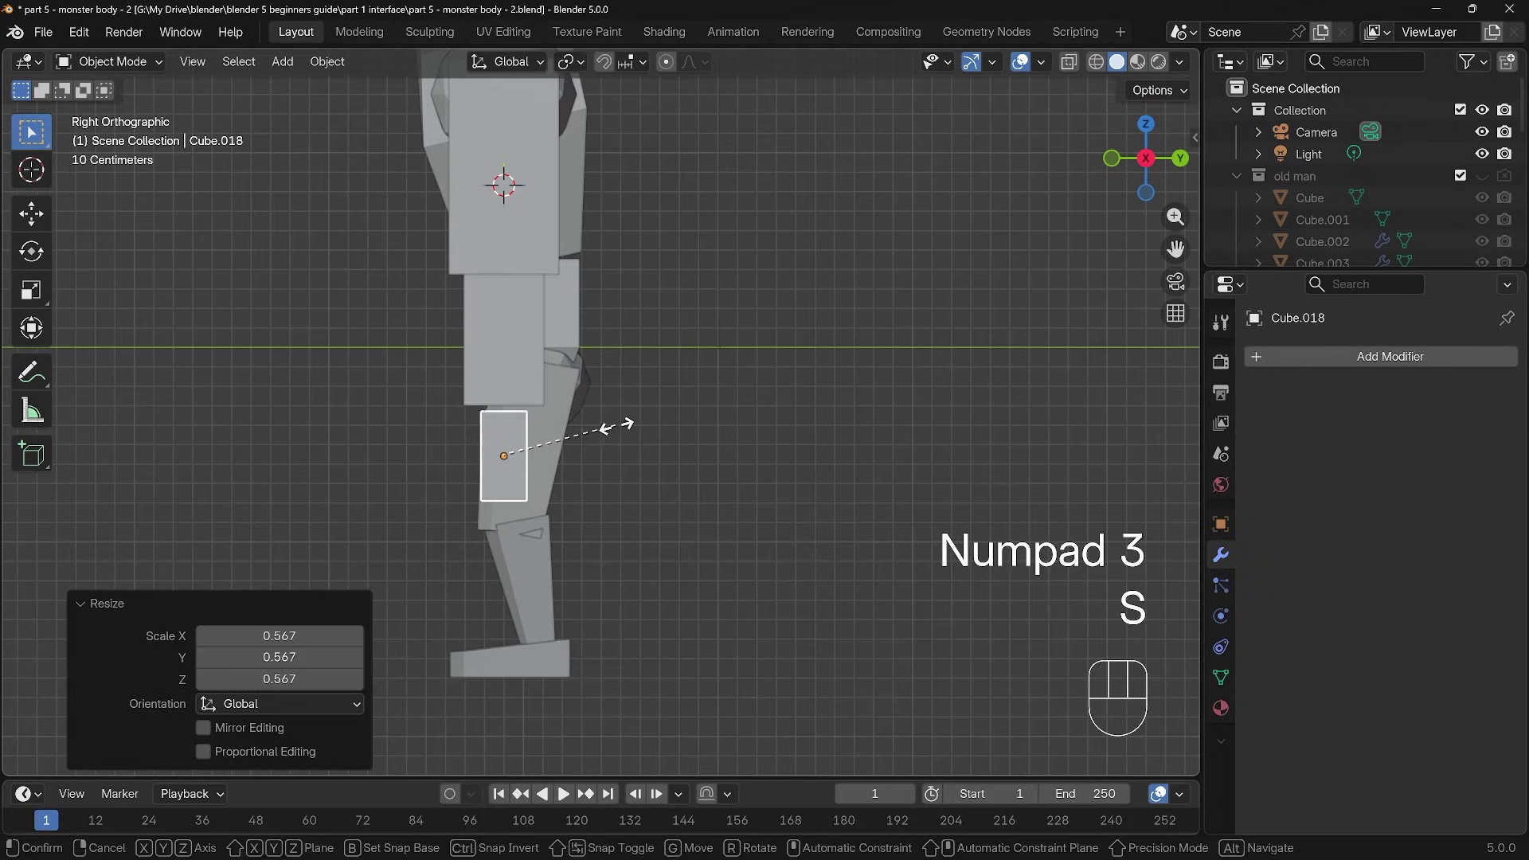
key(y)
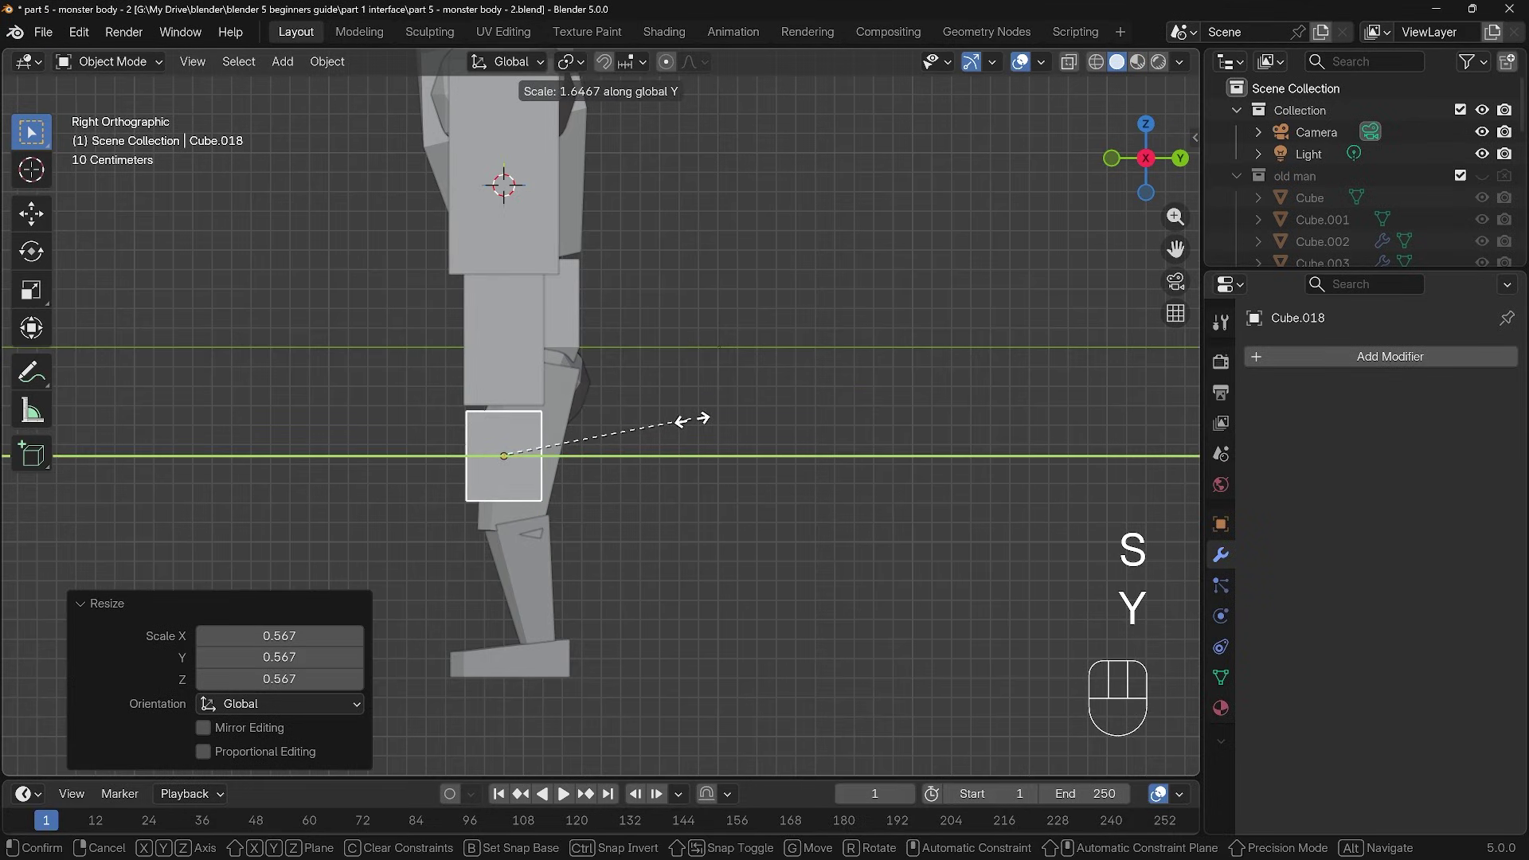
click(692, 419)
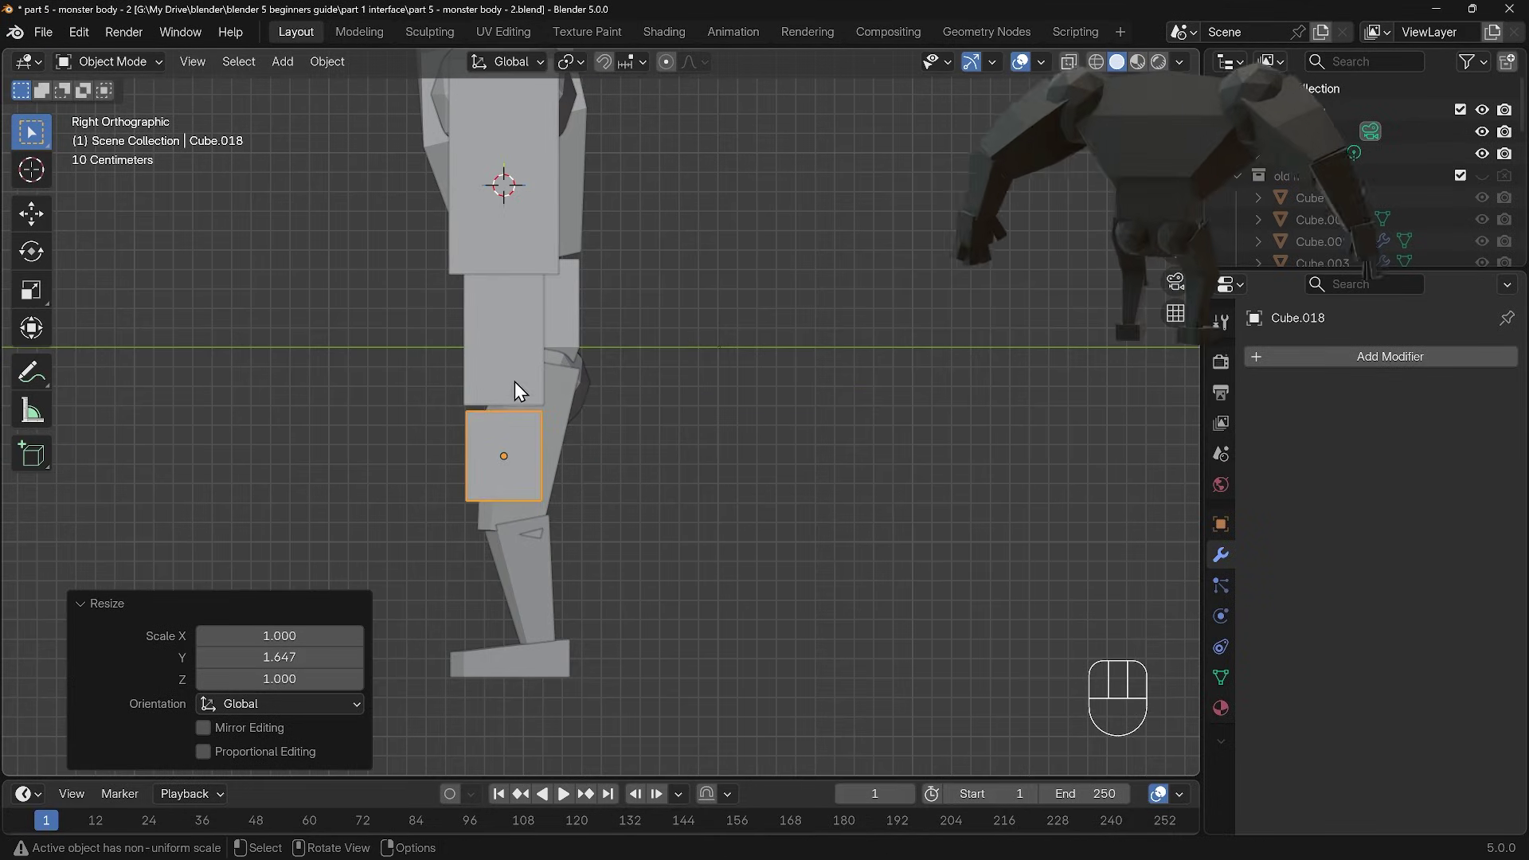
Step: In front view, raise the hand block about 0.06 m so it overlaps the forearm's lower end
middle_drag(523, 443, 774, 476)
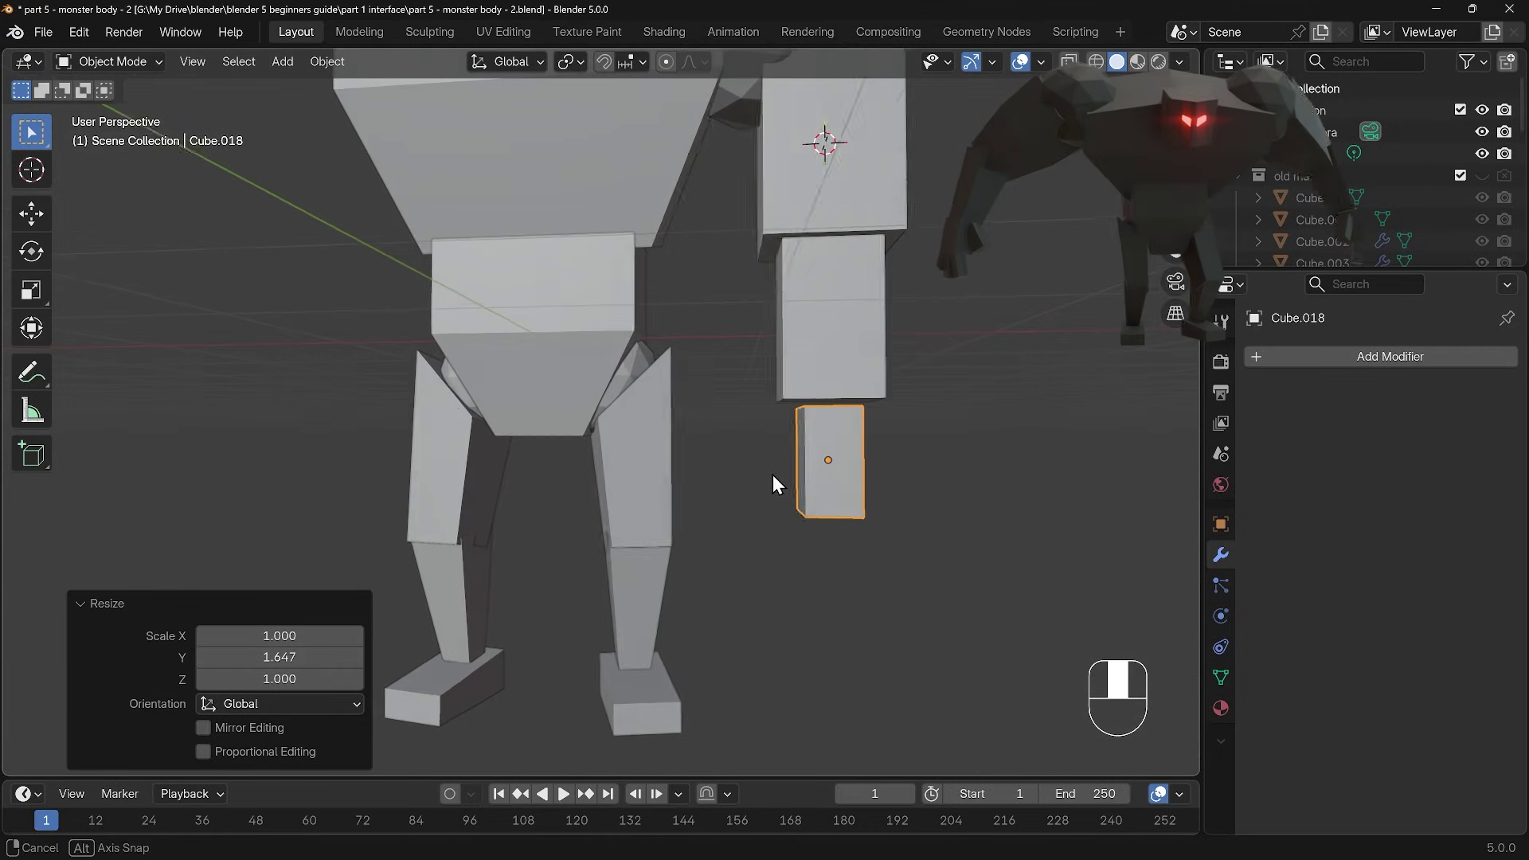
key(KP_1)
key(g)
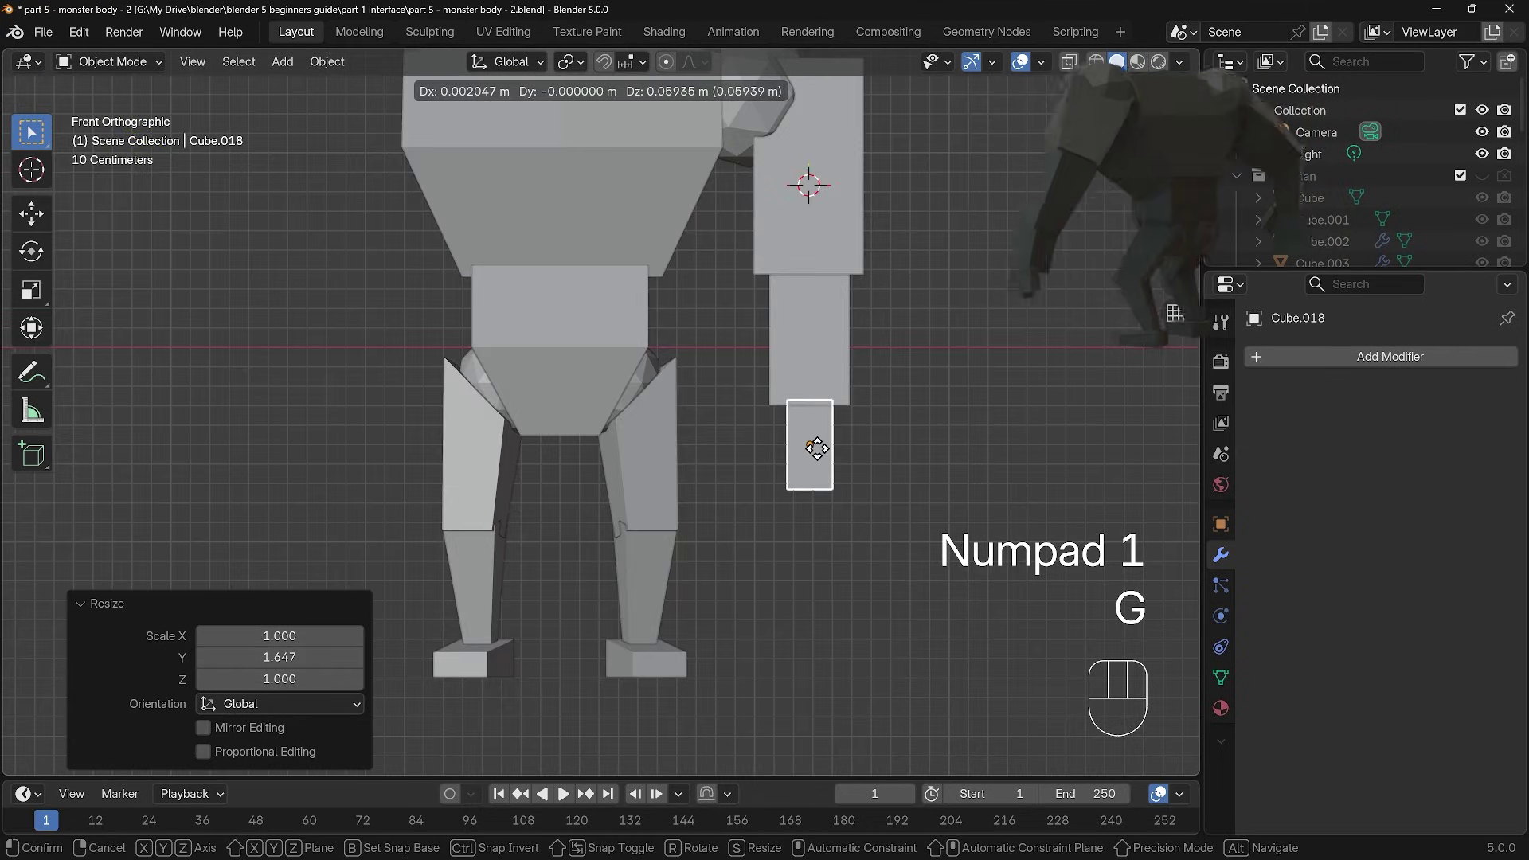
click(816, 449)
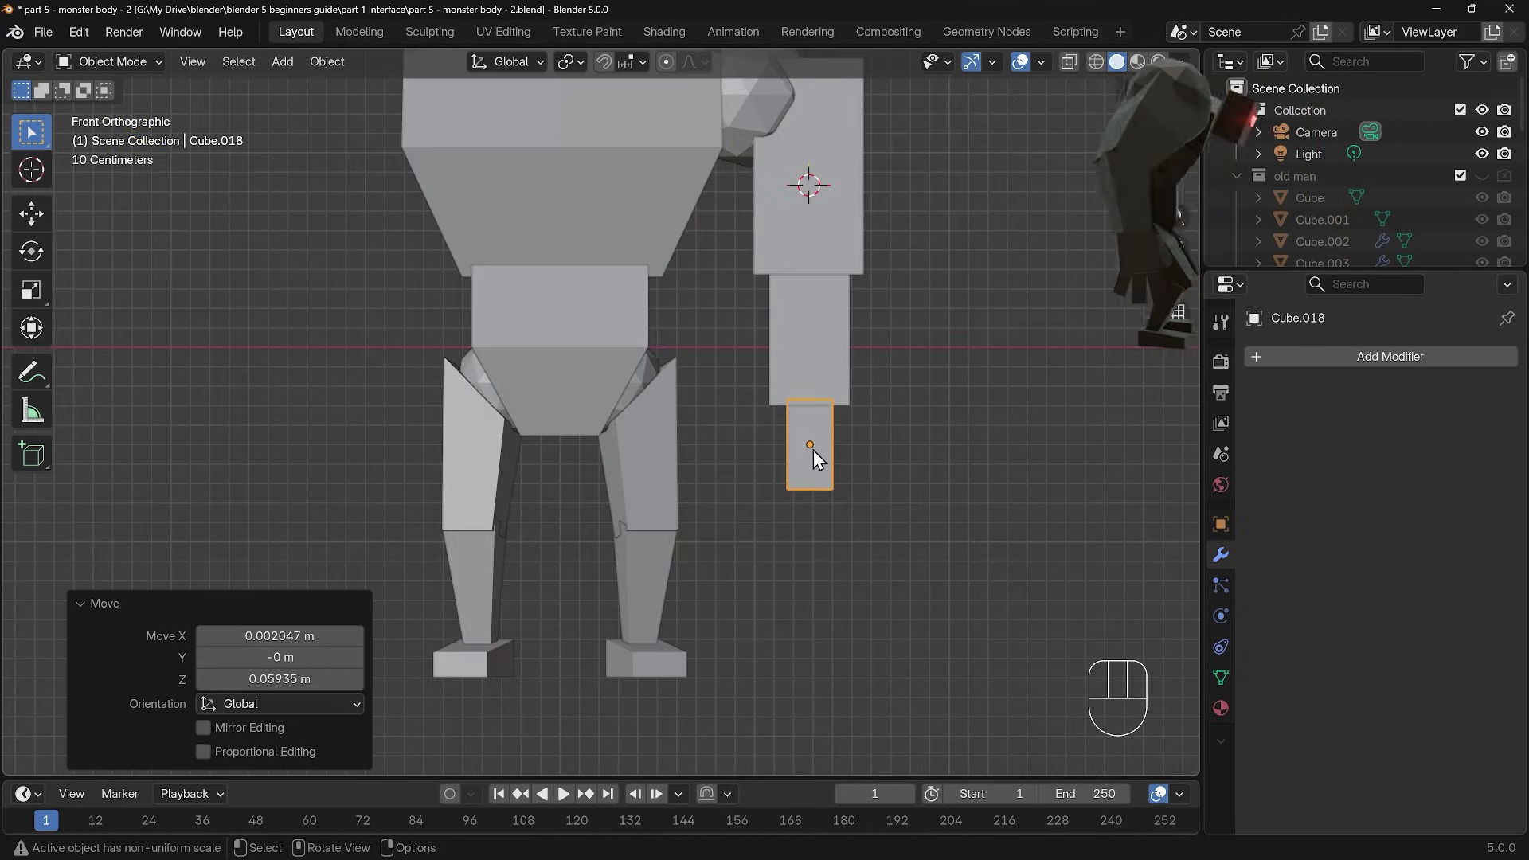
Step: Duplicate the hand block about 0.37 m downward as a finger, scale it to about 0.642 and align it with the hand's outer edge
key(shift+d)
click(968, 480)
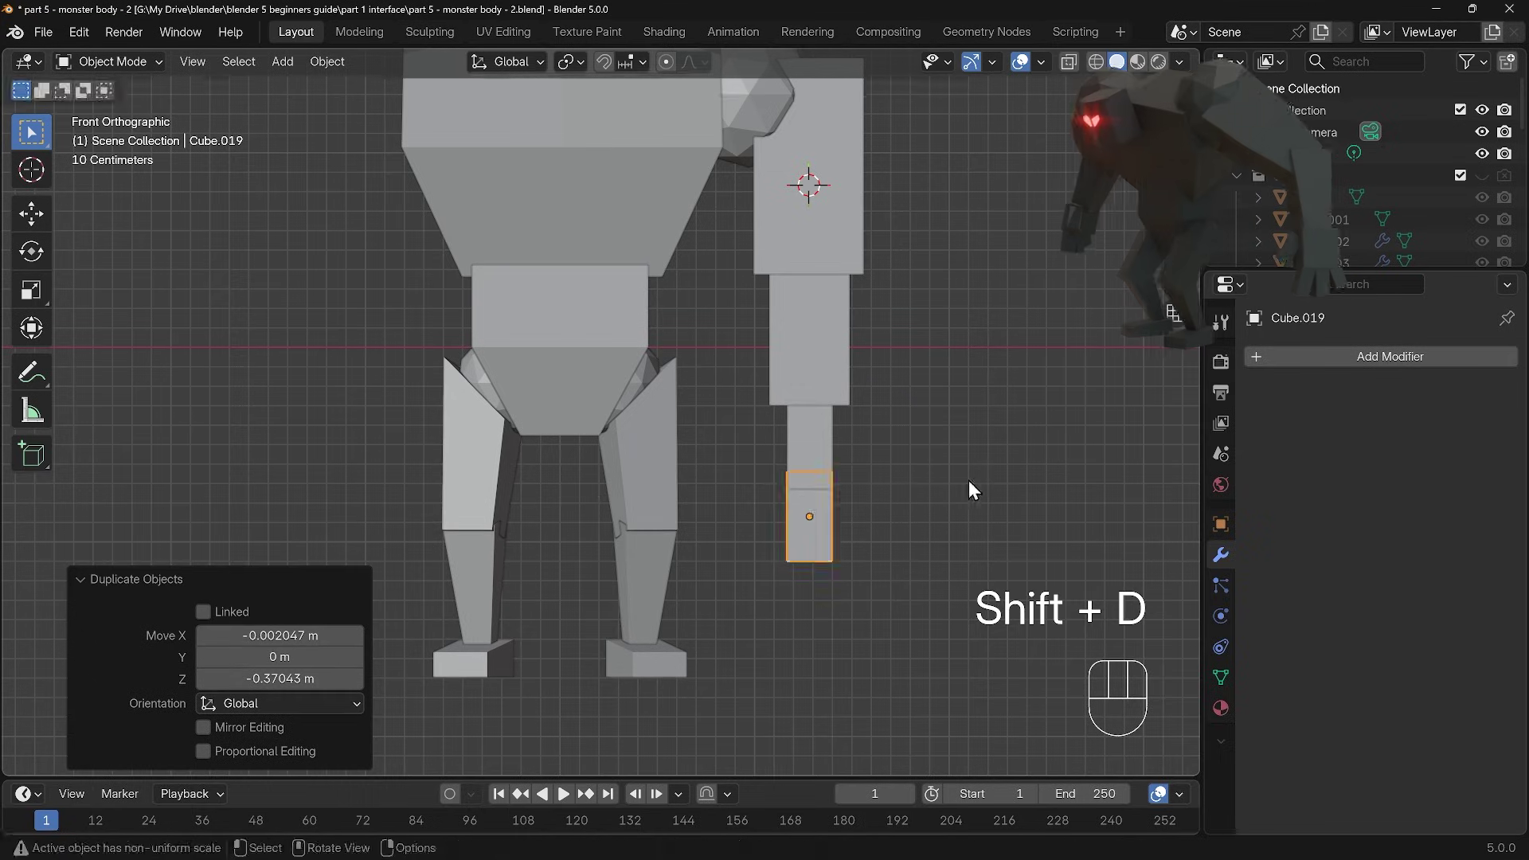
key(s)
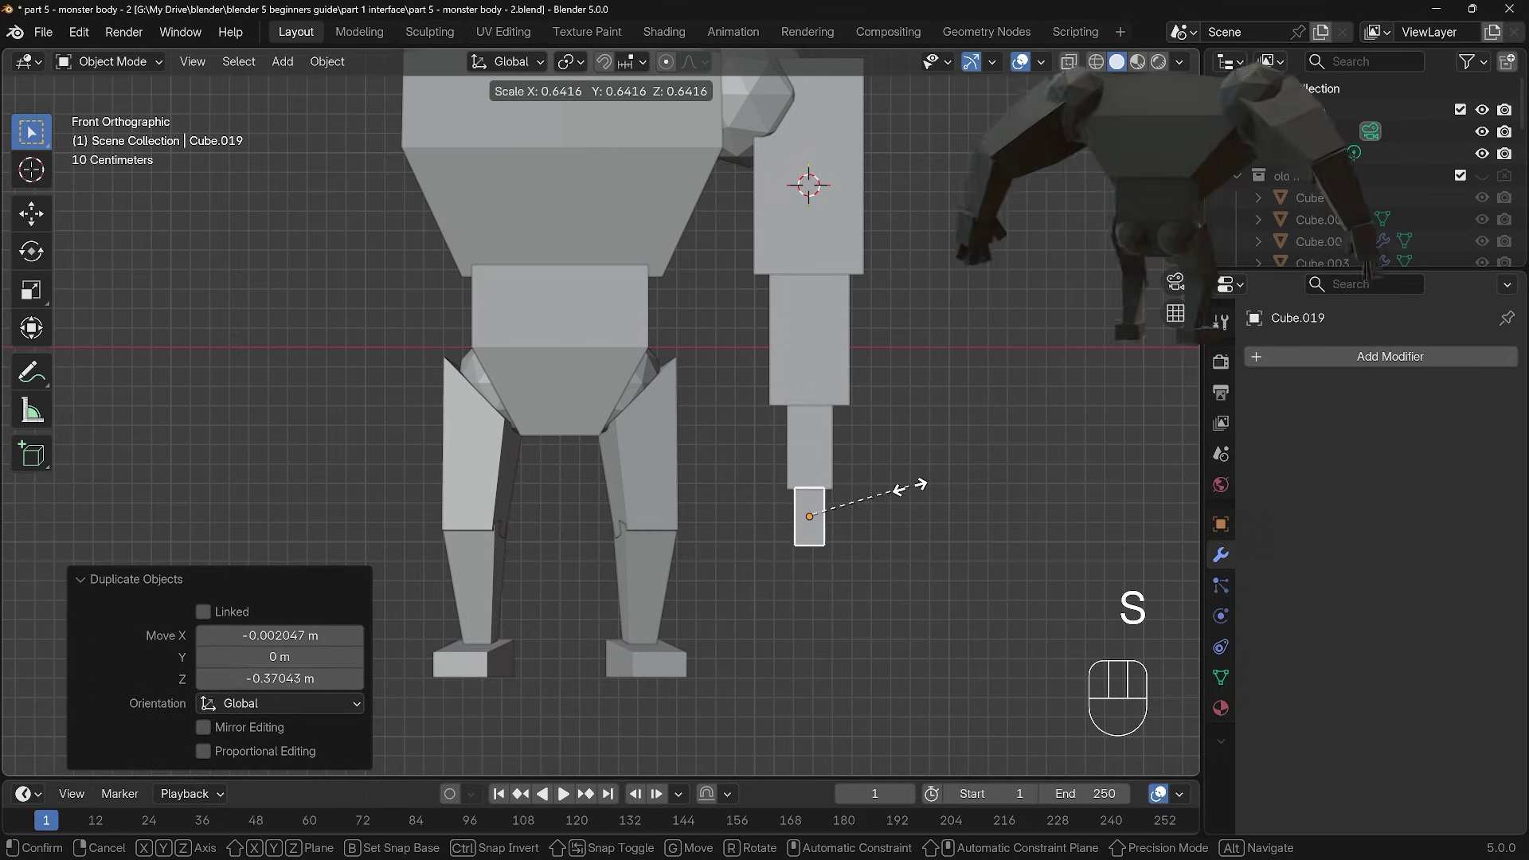
click(901, 492)
key(g)
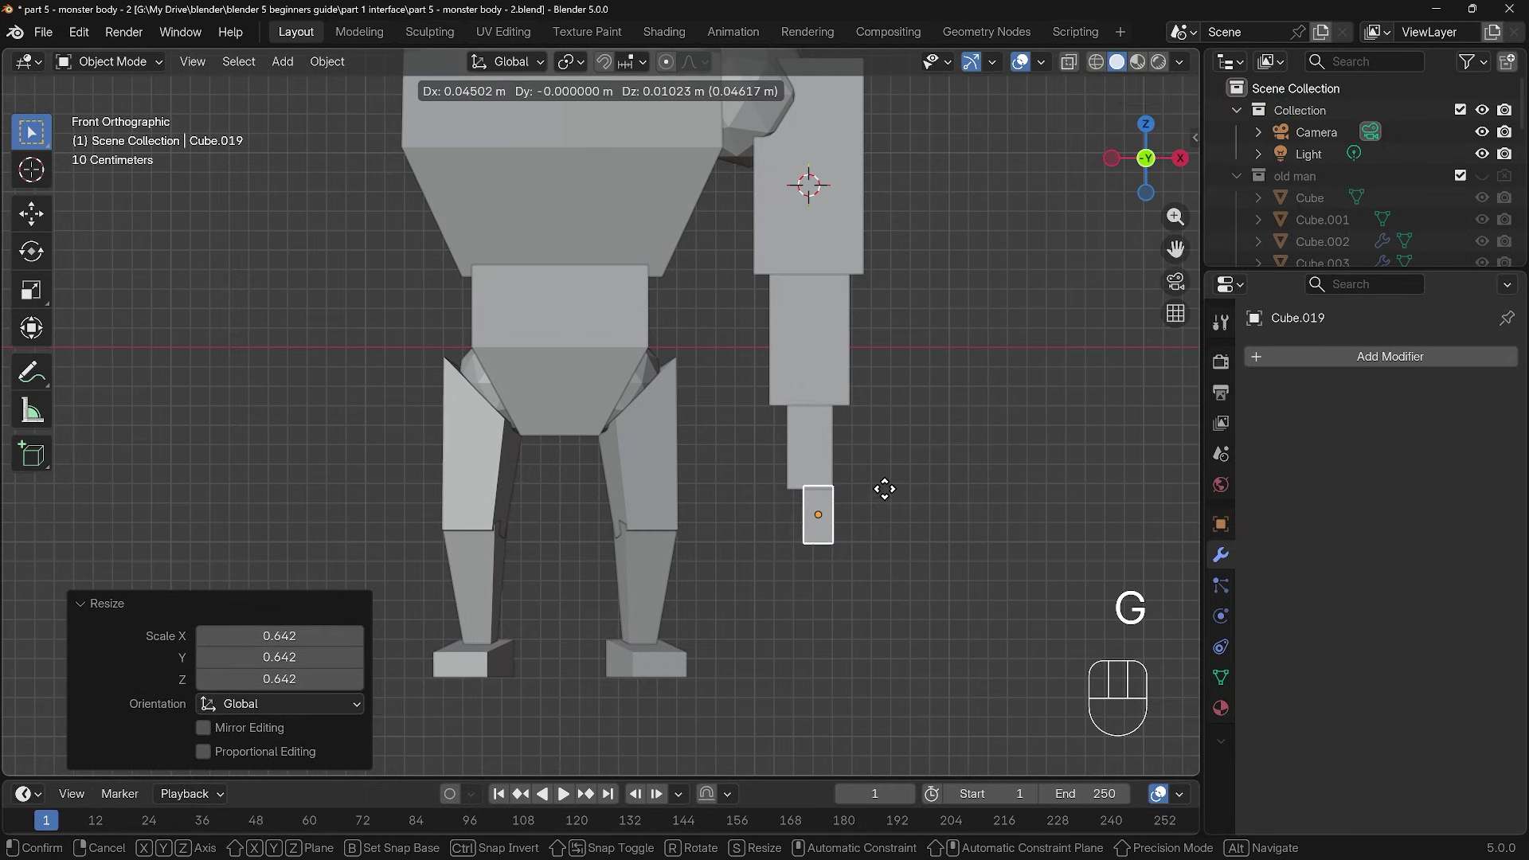
click(886, 490)
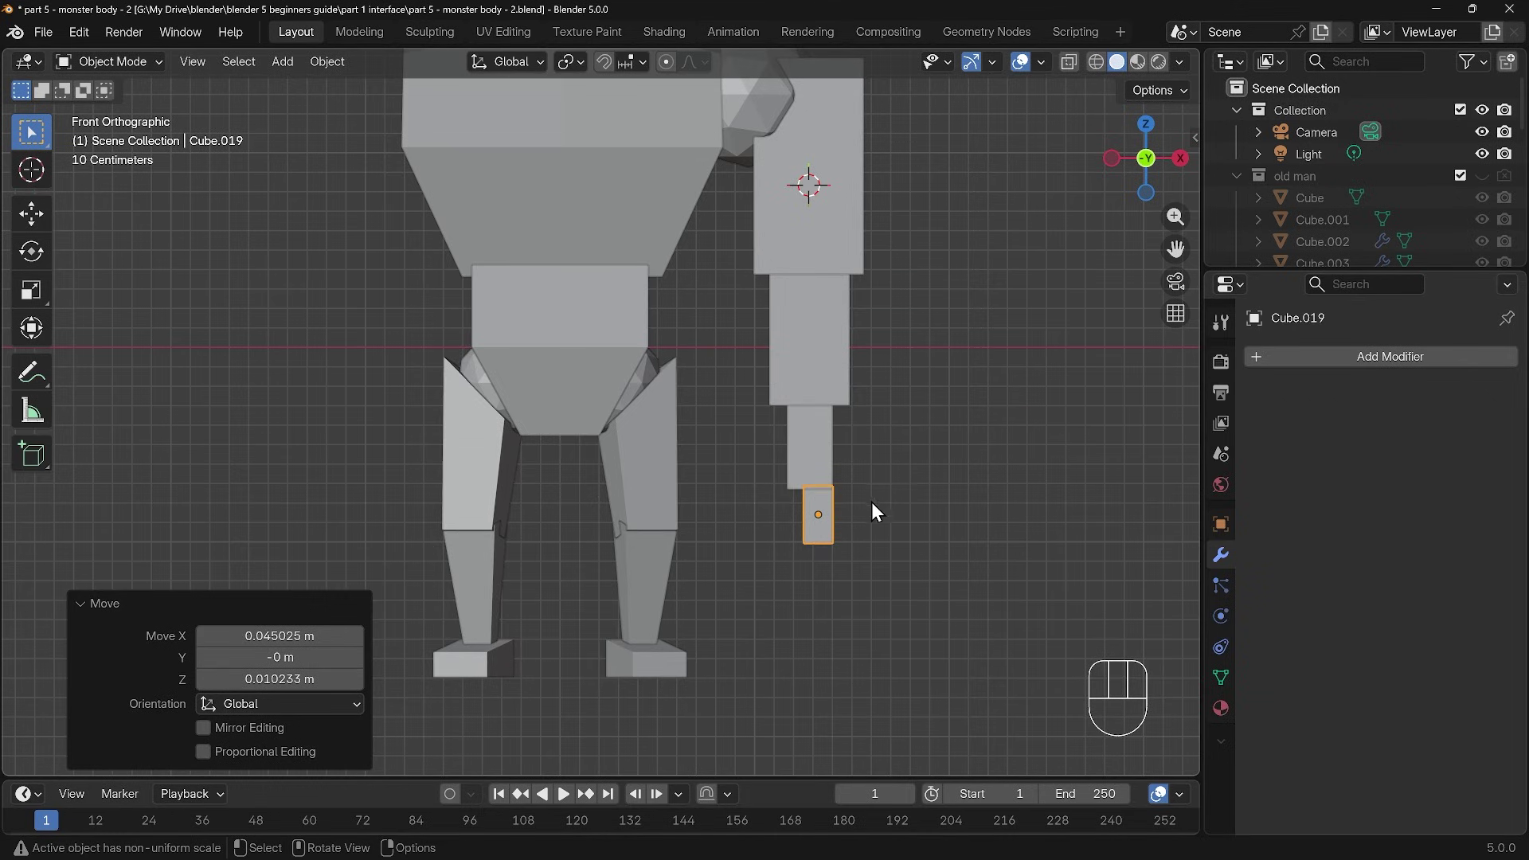
Step: In side view, scale the finger block to about 0.564 along Y and move it about 0.12 m to the hand's front edge
key(KP_3)
key(s)
key(y)
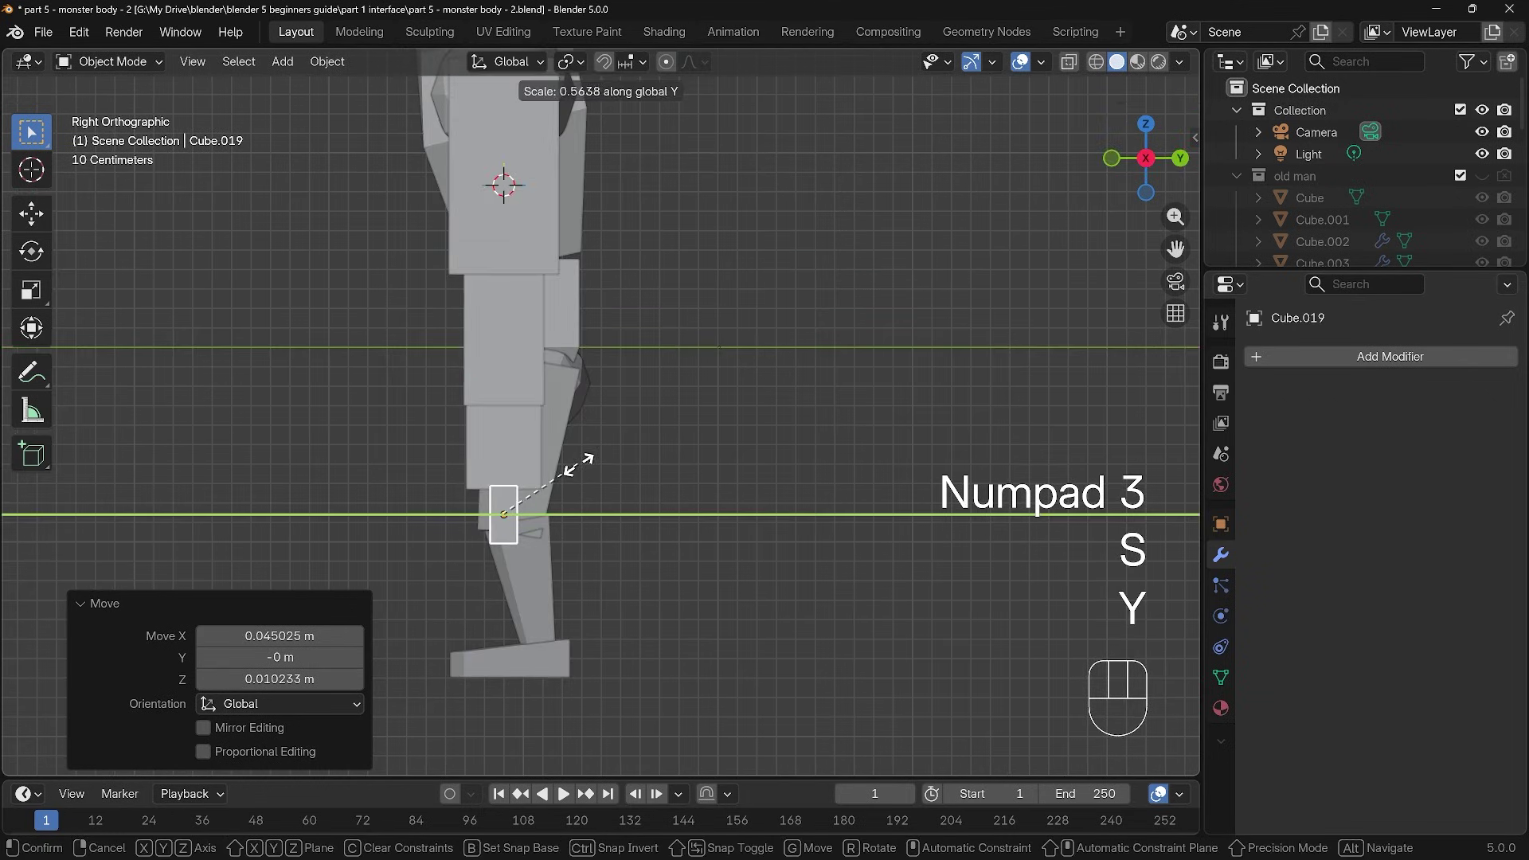
click(578, 465)
key(g)
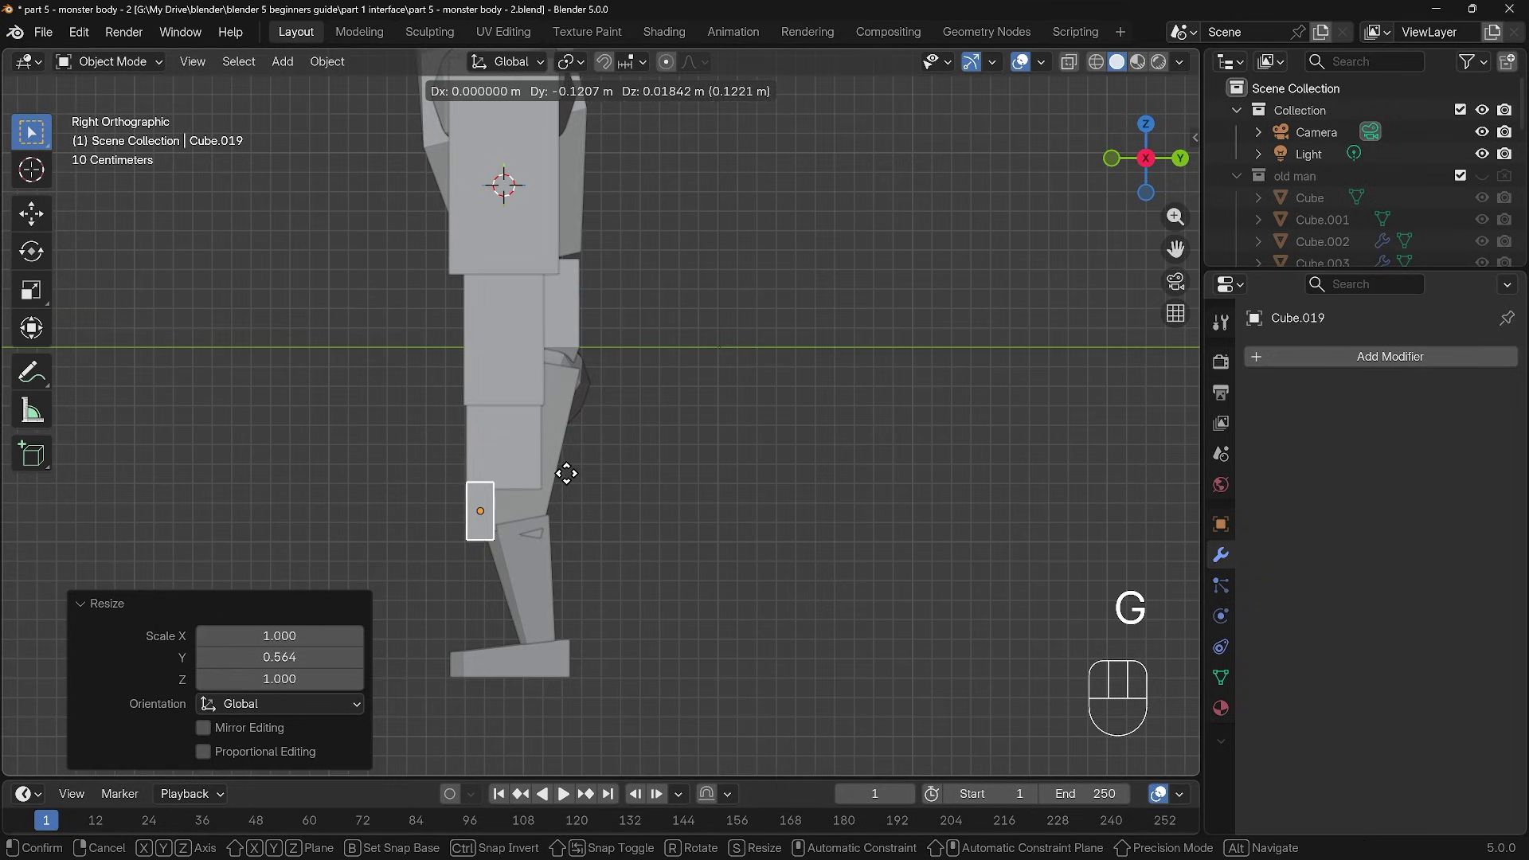
click(564, 475)
Step: Duplicate the finger block and place the copy just behind it along Y under the hand
scroll(600, 466, up, 2)
shift+middle_drag(521, 516, 651, 449)
key(shift+d)
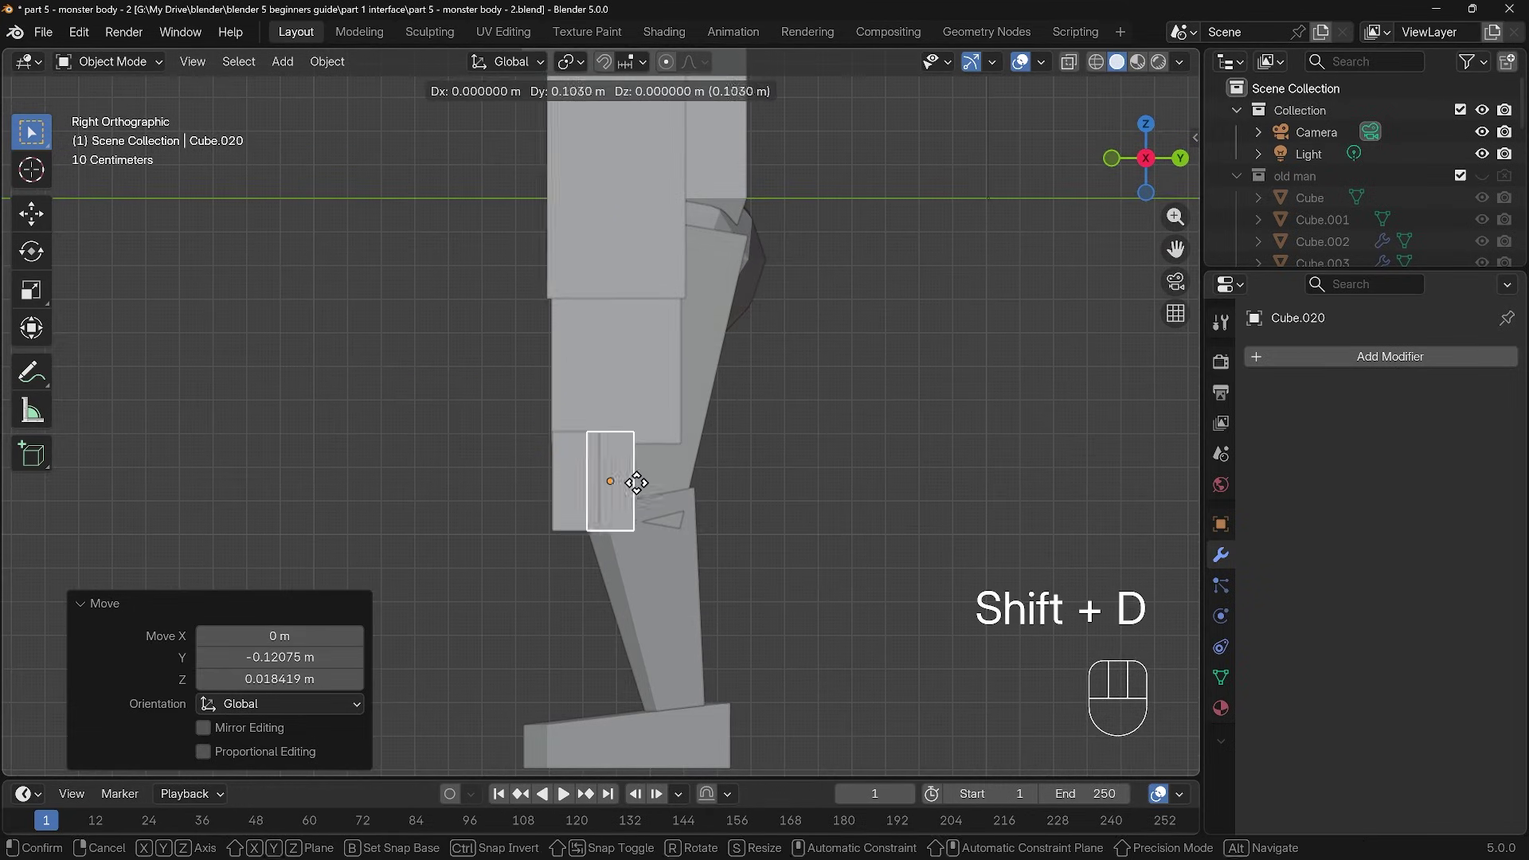
click(638, 484)
Step: Tilt the front finger block forward in side view and move it onto the hand's lower front corner
click(574, 478)
key(r)
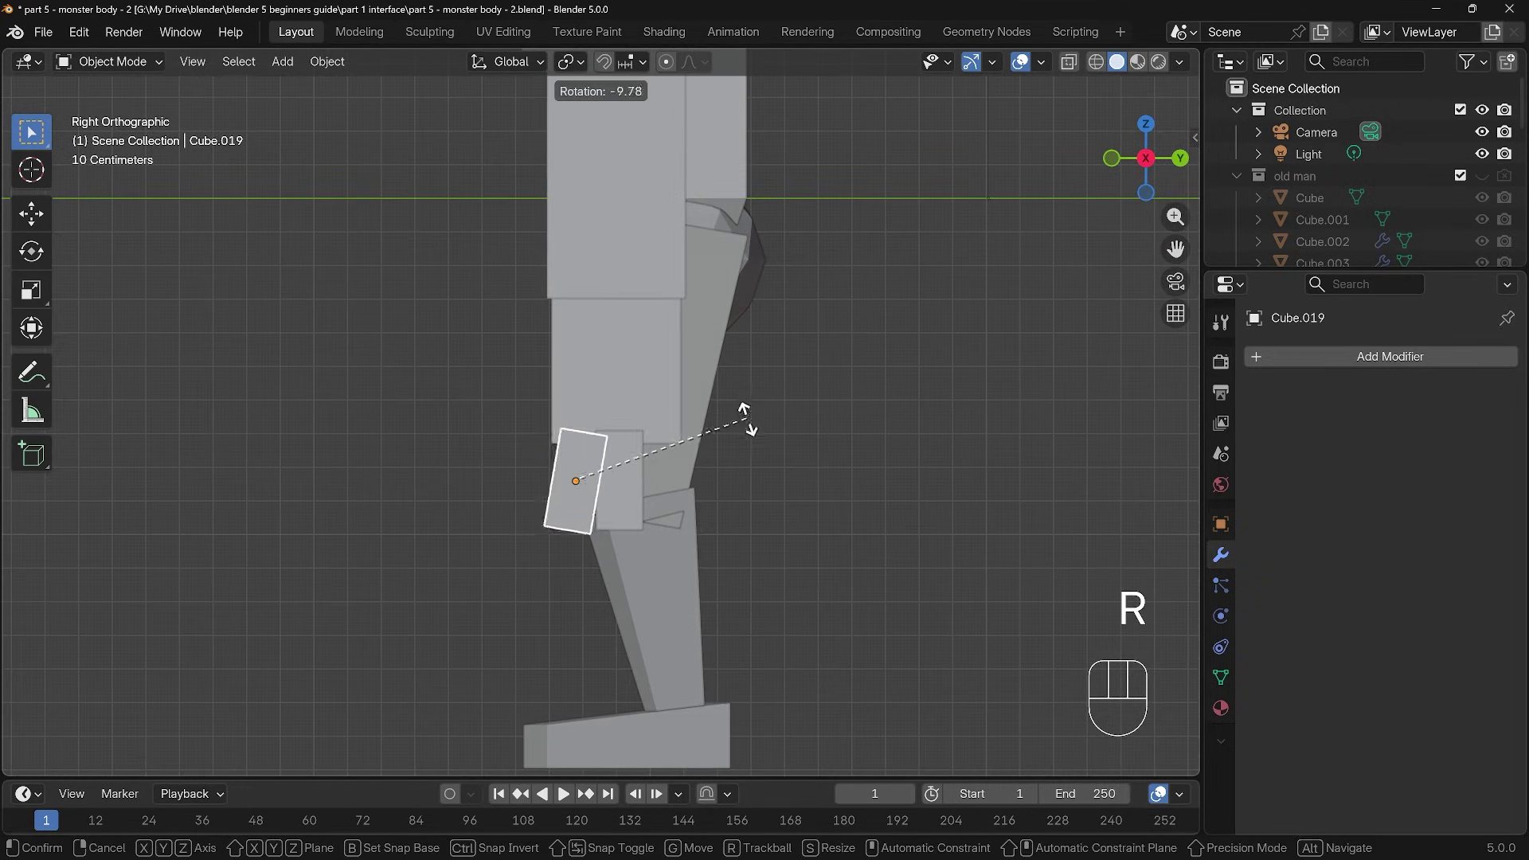
click(737, 426)
key(g)
click(610, 481)
Step: Duplicate the middle finger block behind it, rotate the copy about 18.6° in side view, and resize and fit it under the hand's rear corner
click(621, 478)
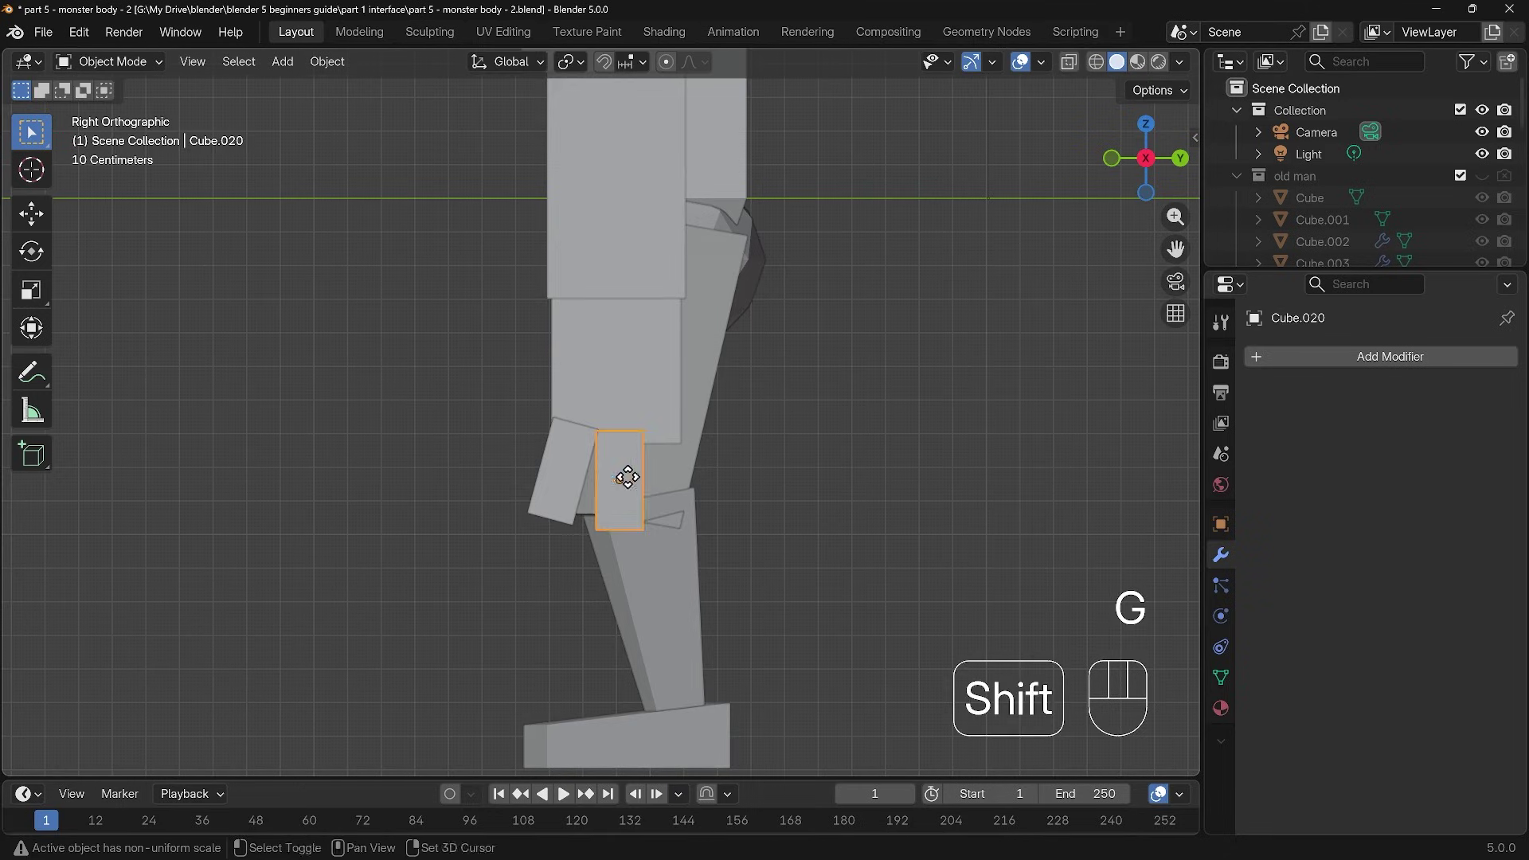
key(shift+d)
click(680, 476)
key(r)
click(804, 440)
key(g)
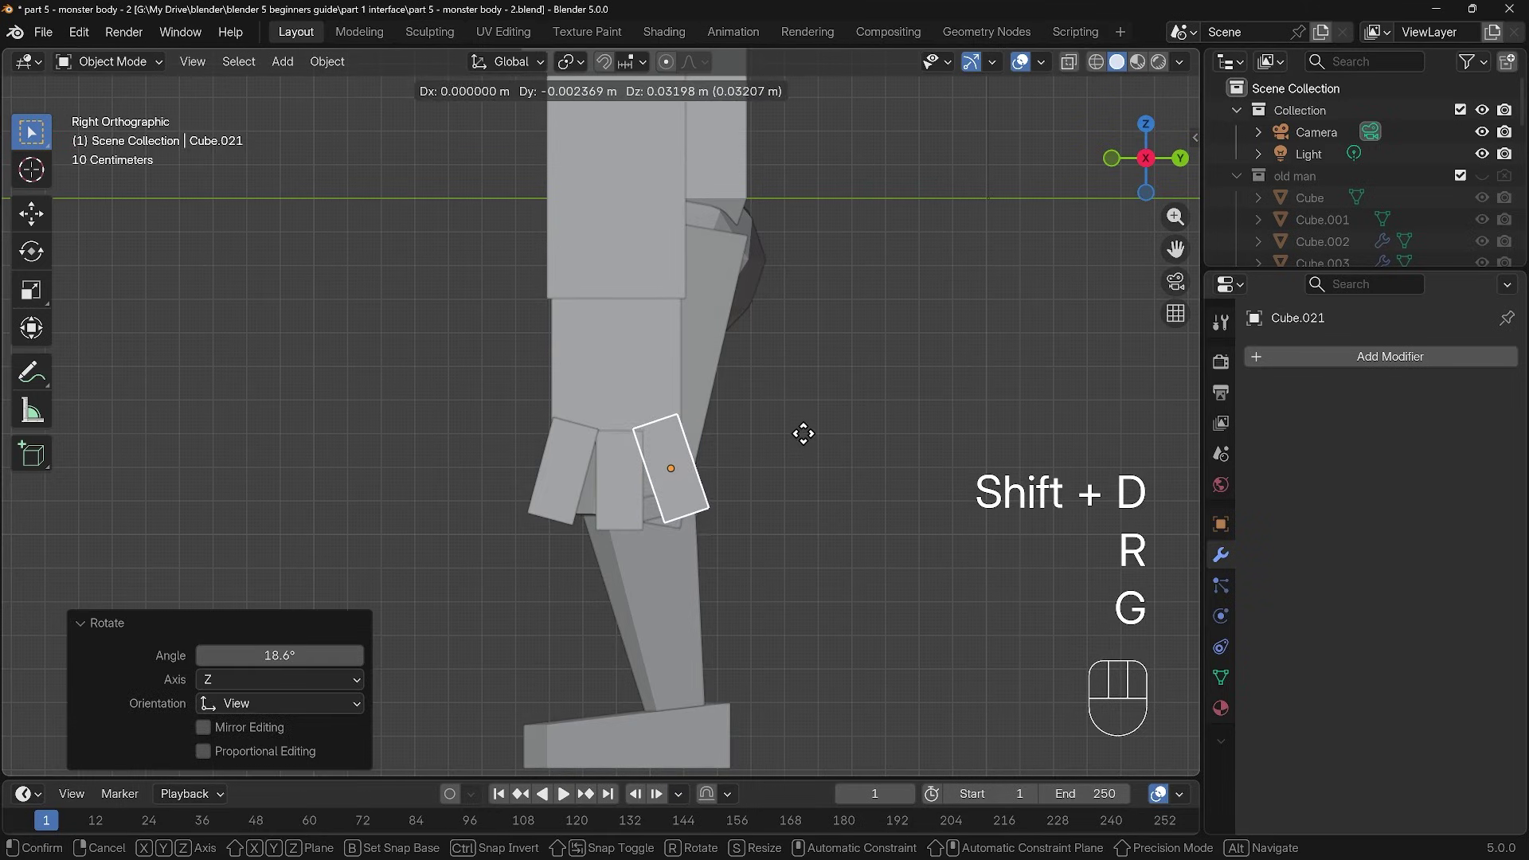
click(829, 428)
key(s)
click(832, 428)
key(g)
click(833, 428)
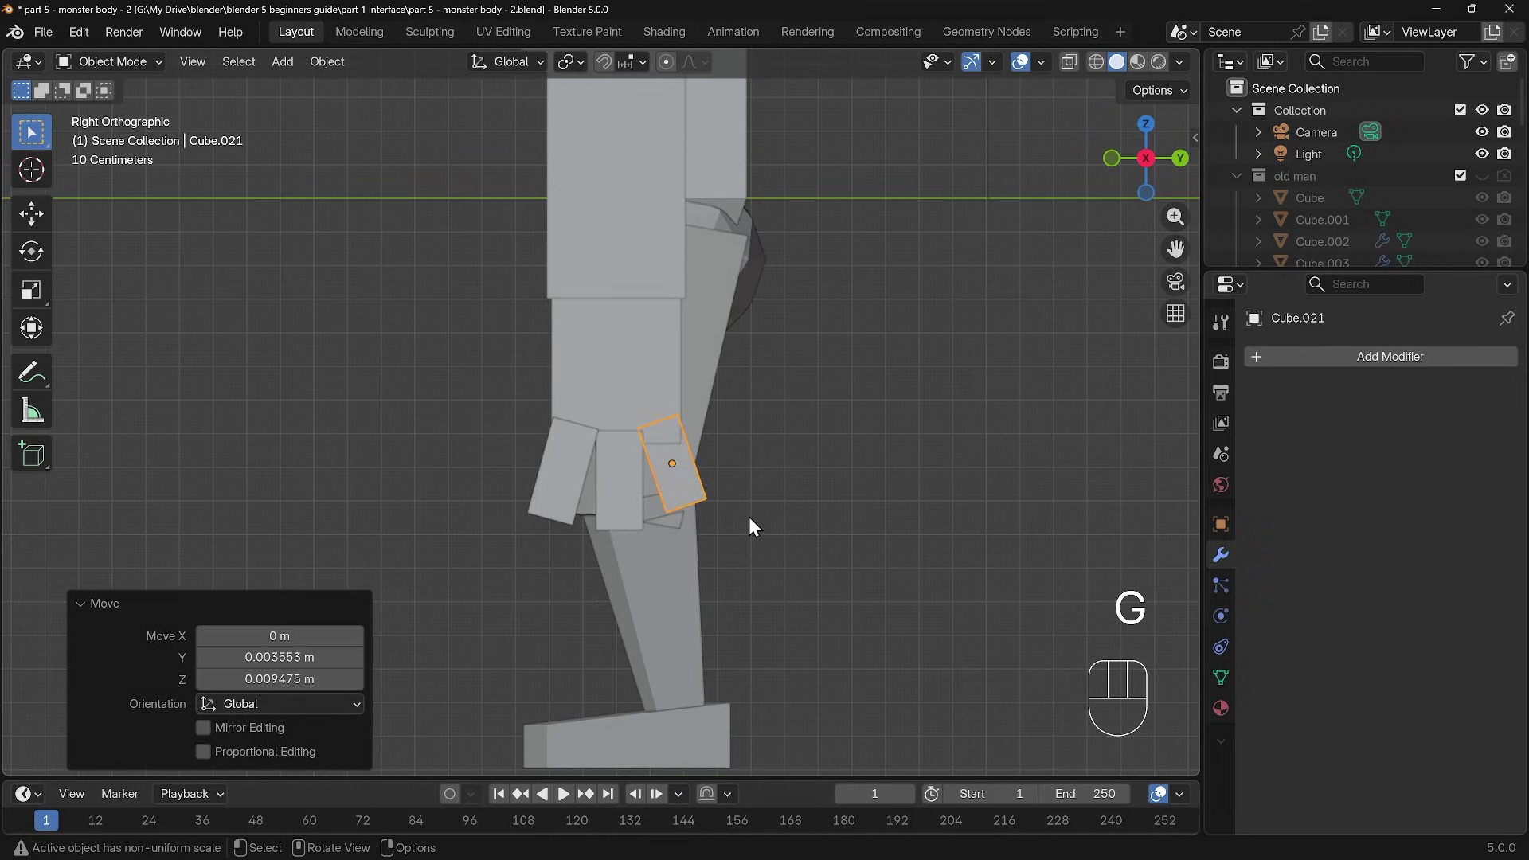
Step: Duplicate the front finger block as a thumb, moving the copy about 0.36 m up and 0.12 m inward along X
middle_drag(695, 503, 882, 491)
click(1032, 517)
key(shift+d)
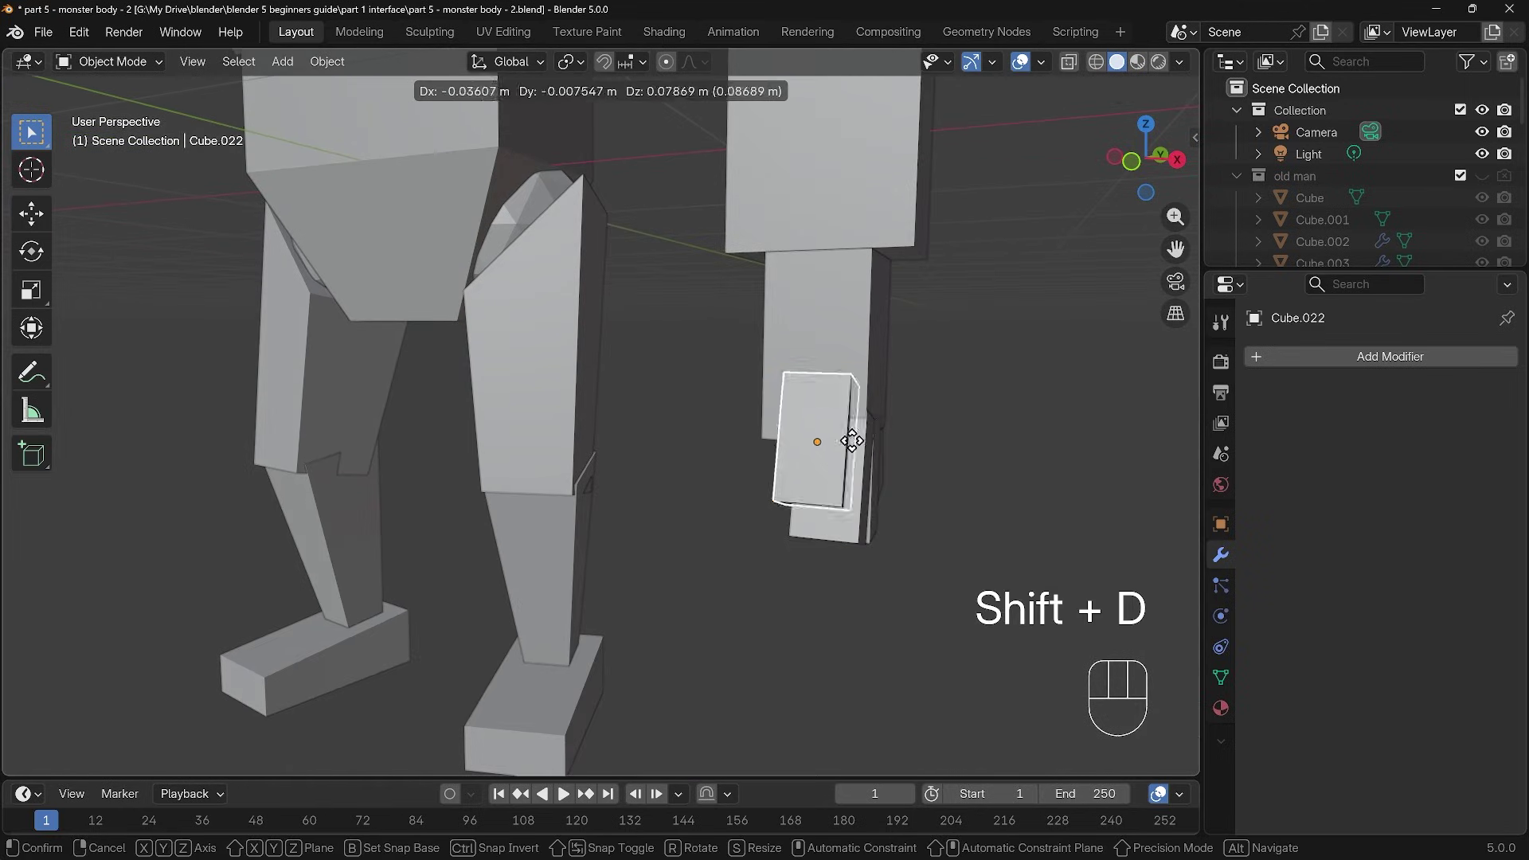
click(824, 327)
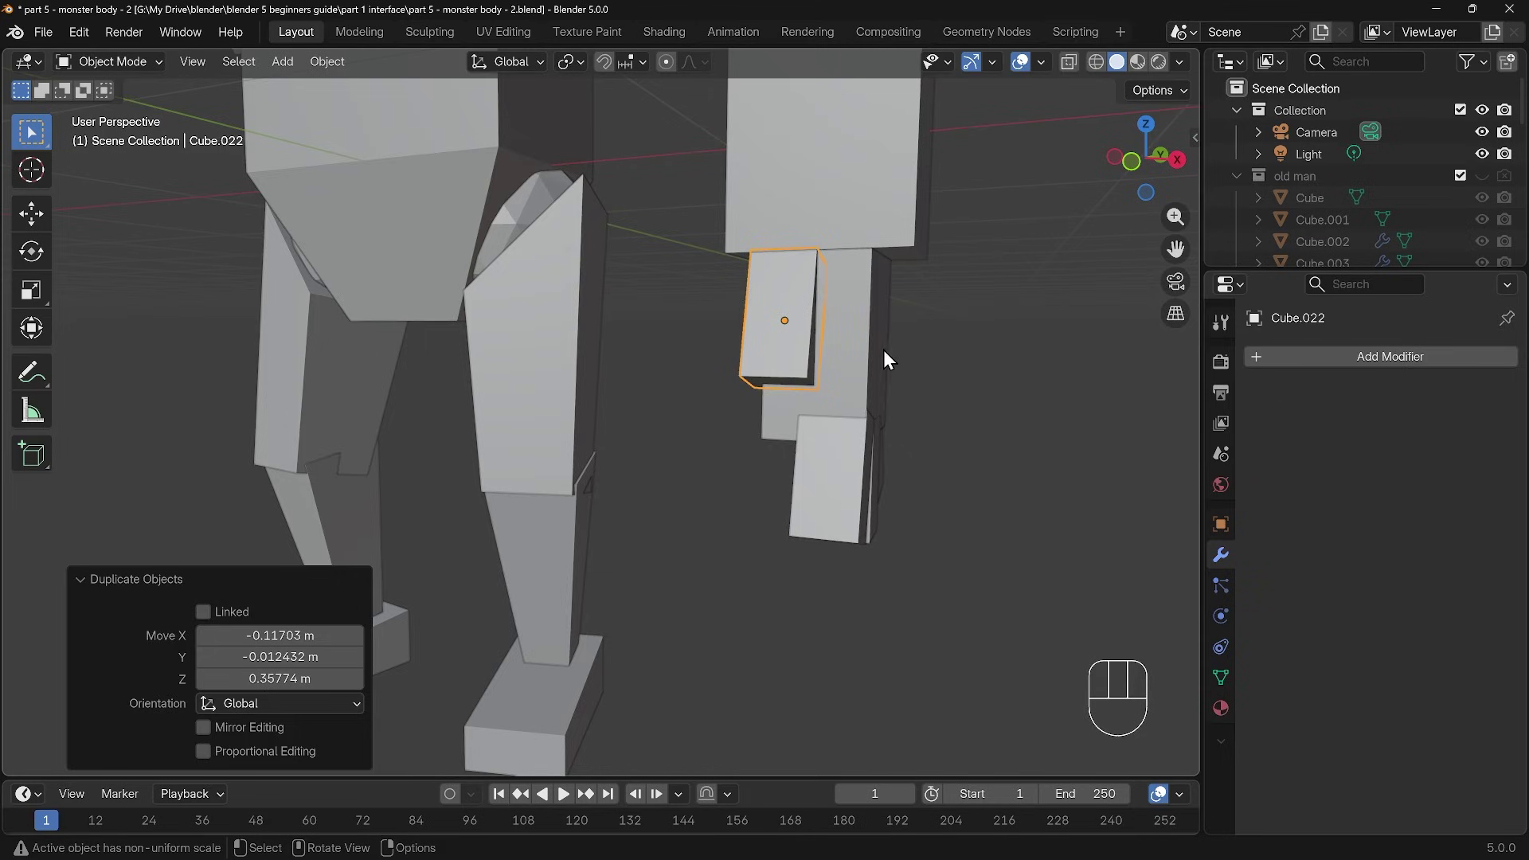
Step: In side view, tilt the thumb block further forward and move it about 0.045 m toward the front of the hand
middle_drag(882, 350, 692, 362)
key(KP_3)
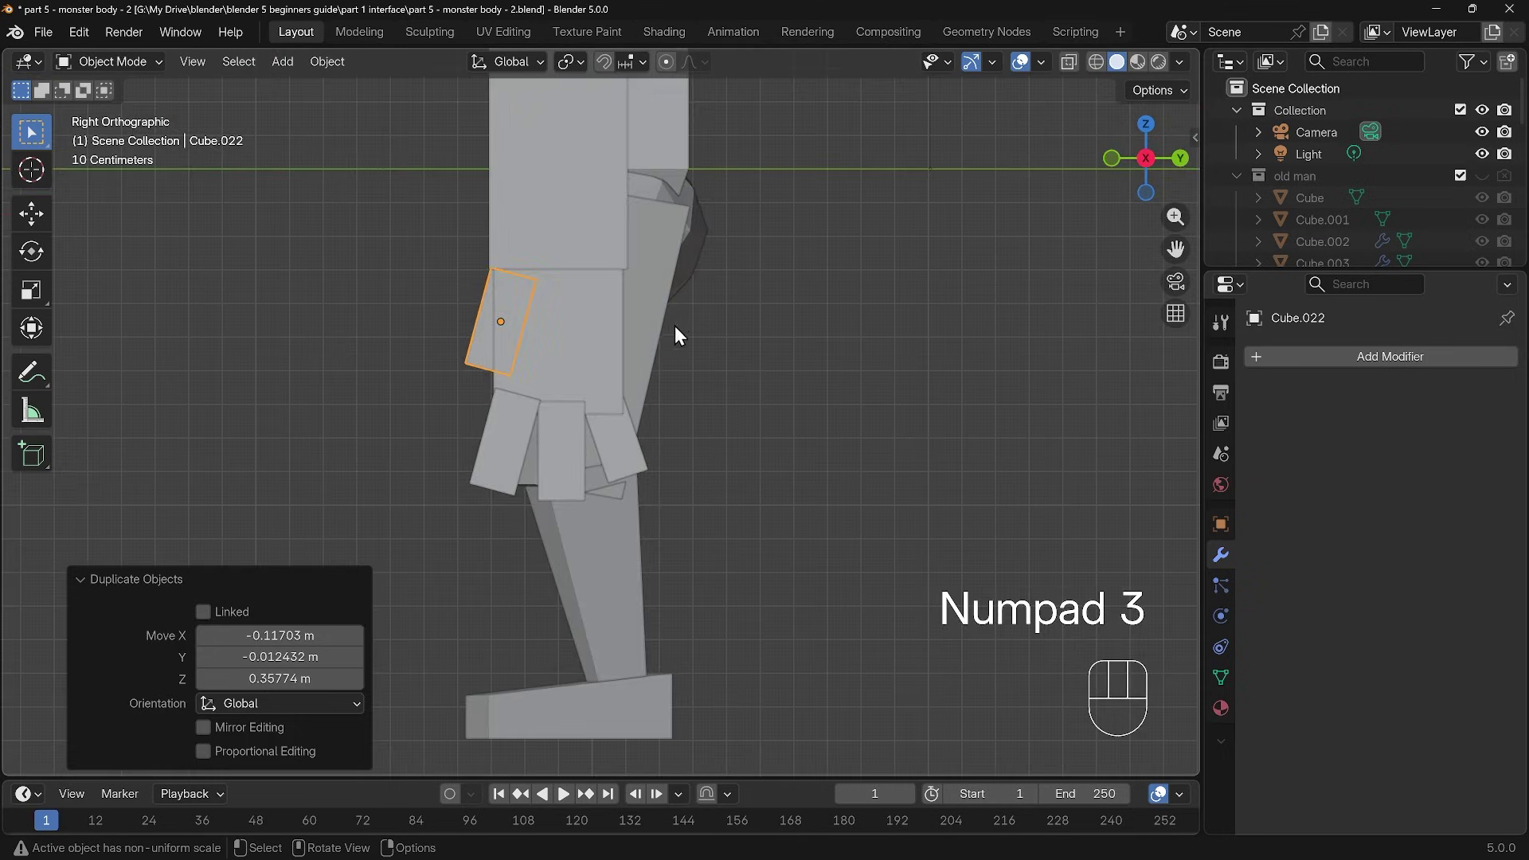
key(r)
click(686, 354)
key(g)
click(685, 354)
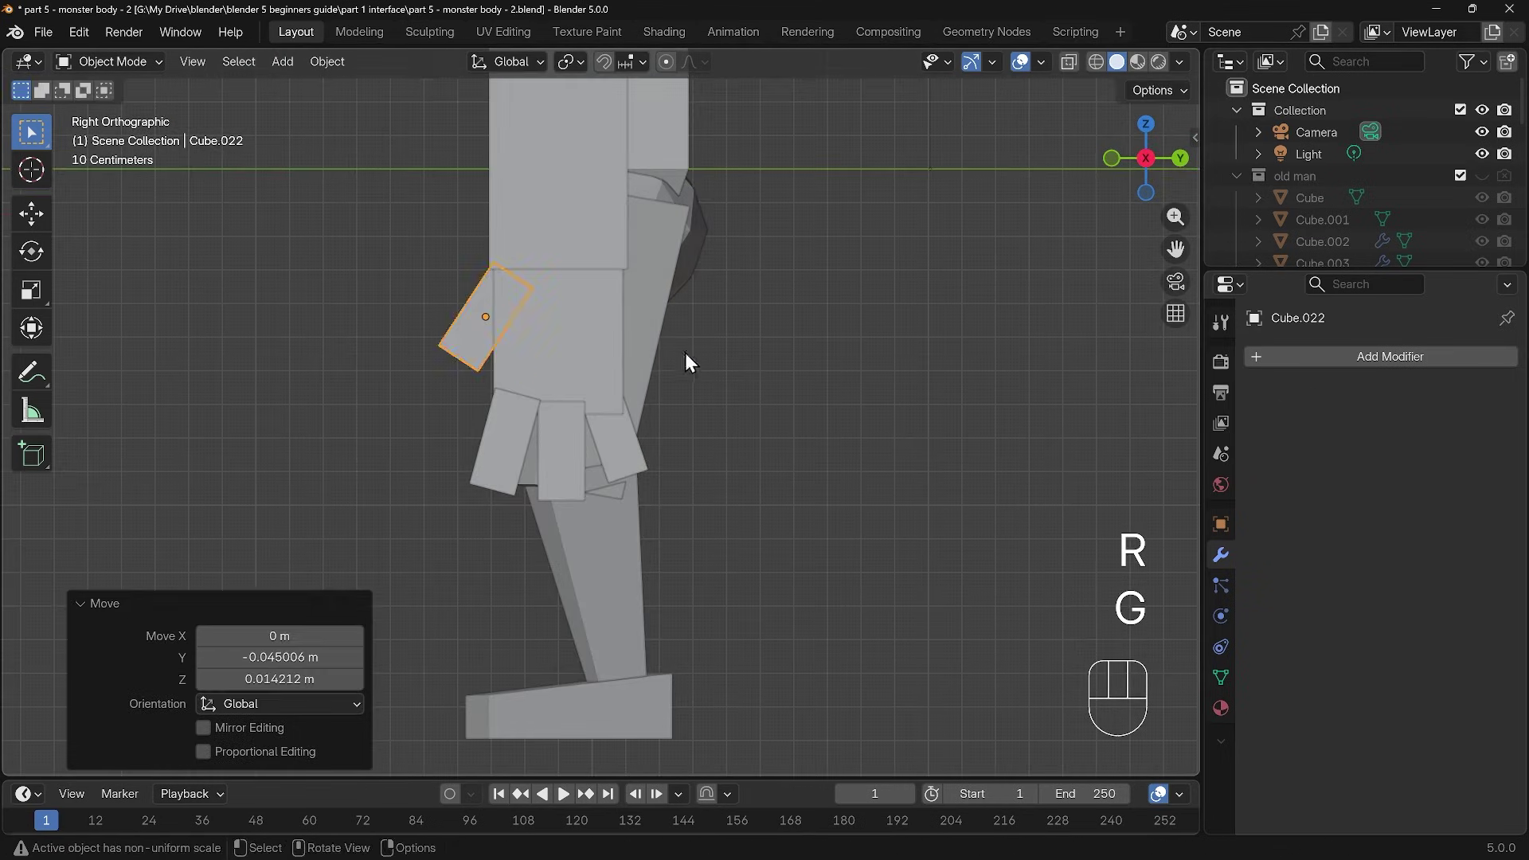
Step: Tilt the three finger blocks inward together in front view and move them about 0.026 m toward the body
middle_drag(685, 352, 730, 416)
drag(796, 454, 933, 534)
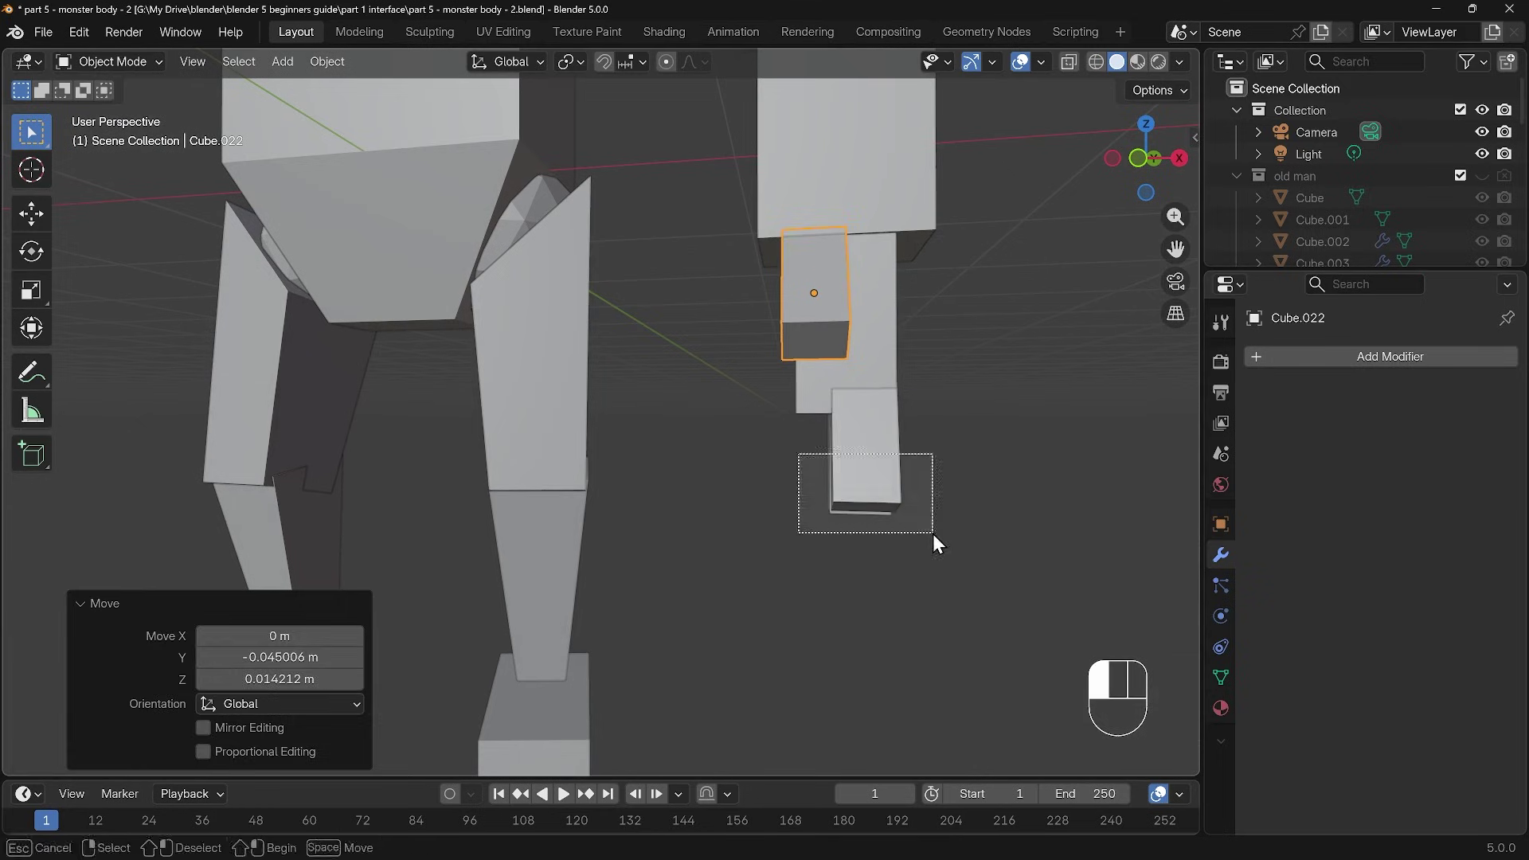
key(r)
right_click(1040, 348)
key(KP_1)
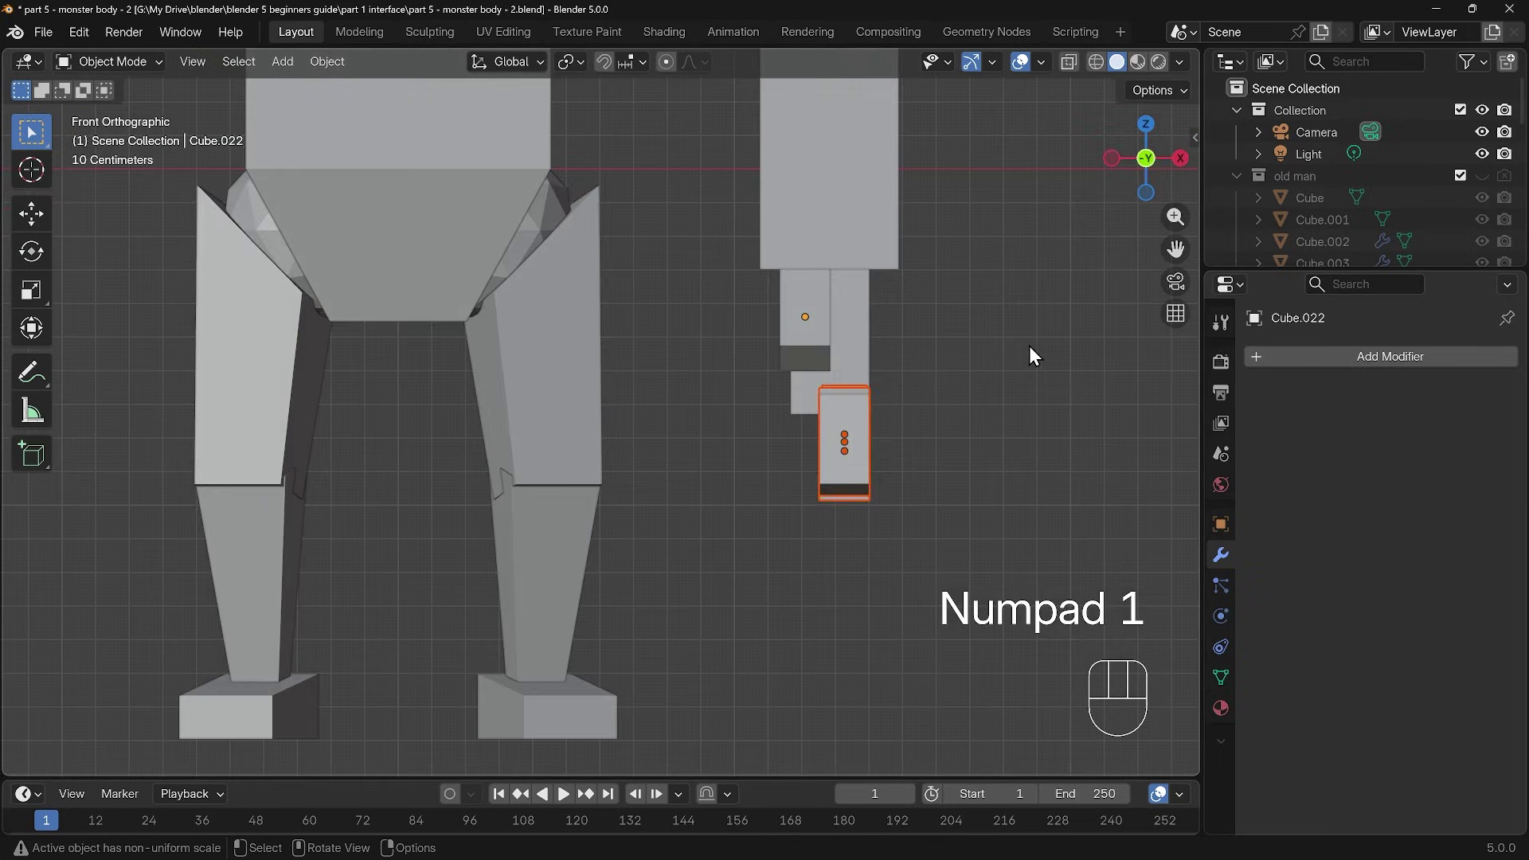
key(r)
click(1020, 395)
key(g)
click(1009, 396)
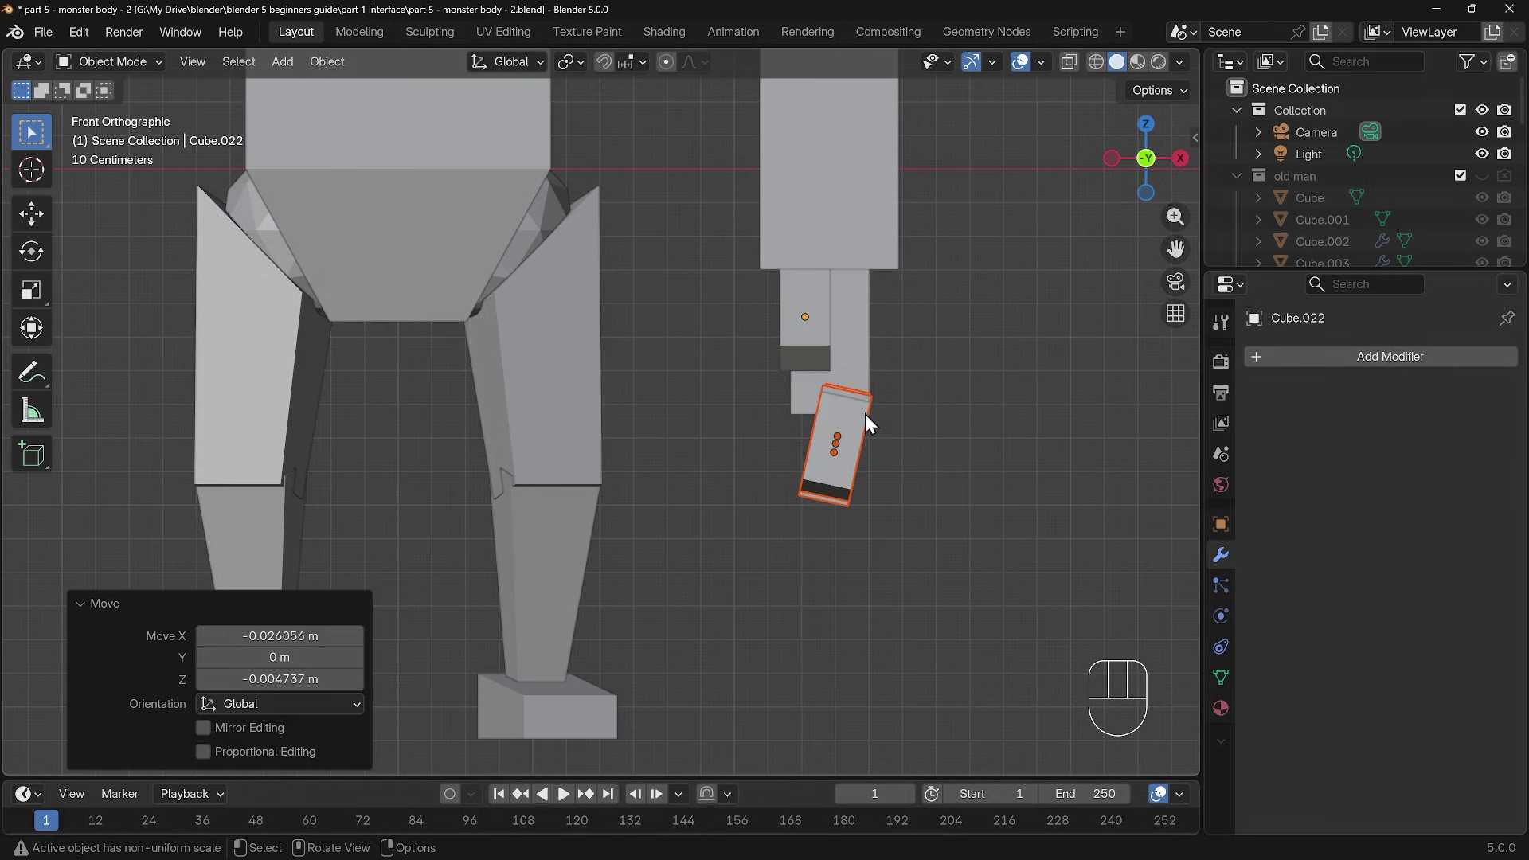
Step: Rotate the thumb block about -41.3° around its local Z axis and -18.9° in front view, and nudge it inward against the hand
click(815, 313)
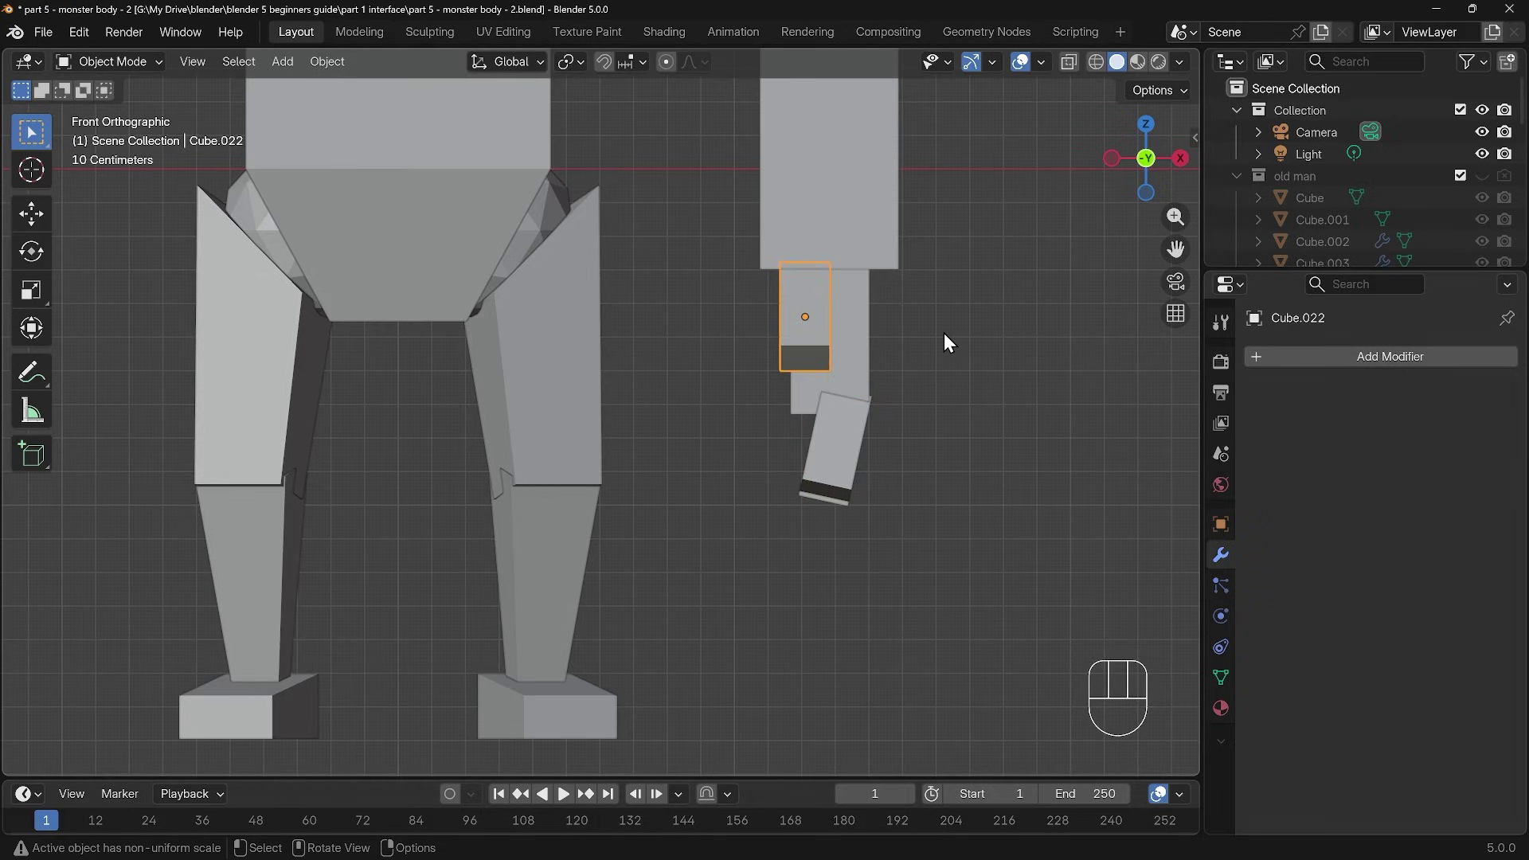
key(r)
key(z)
key(z)
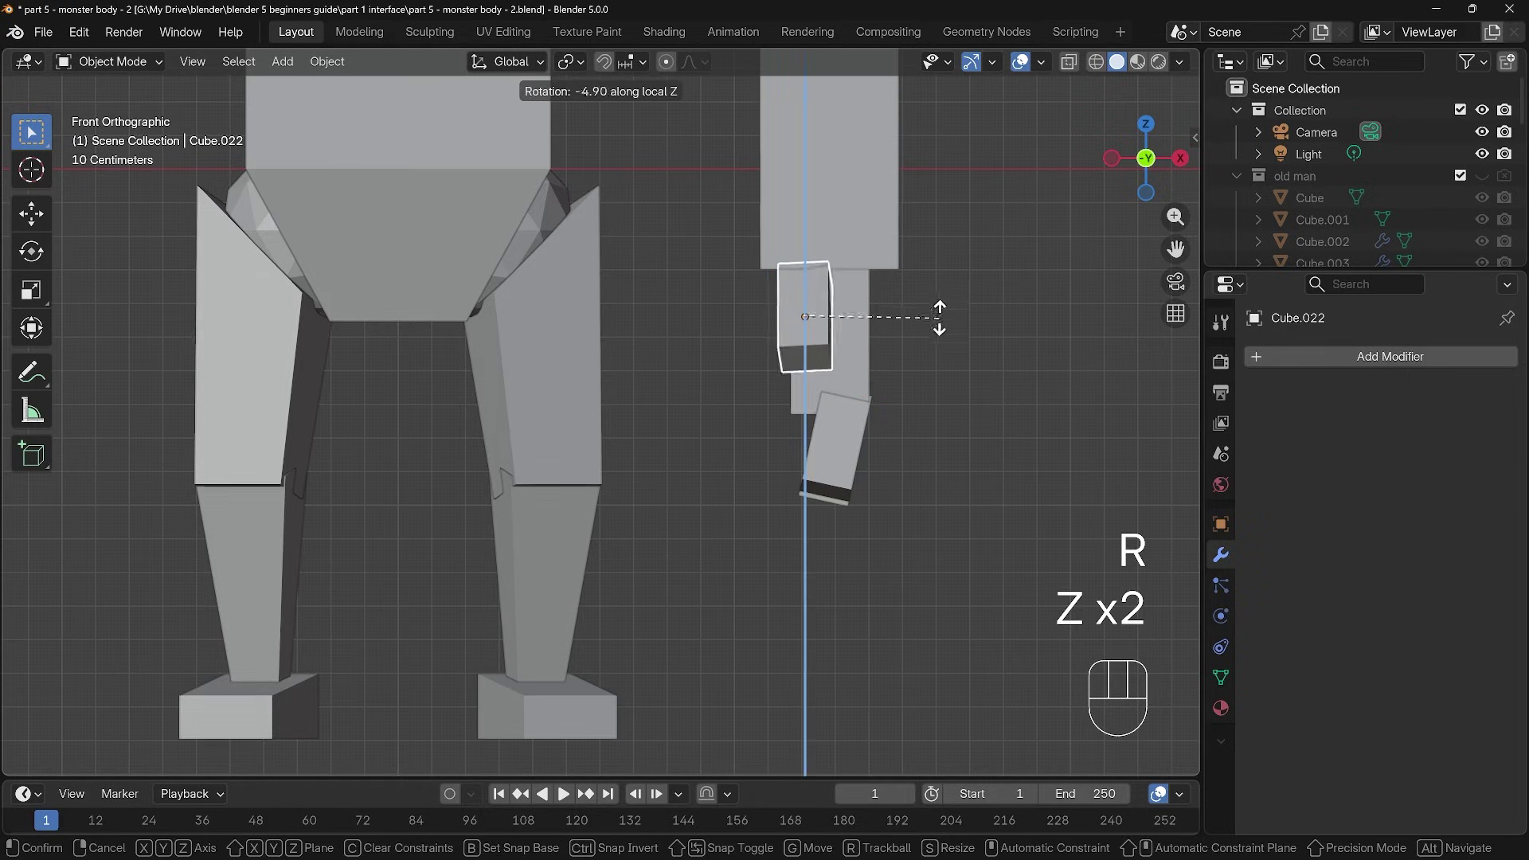
click(892, 258)
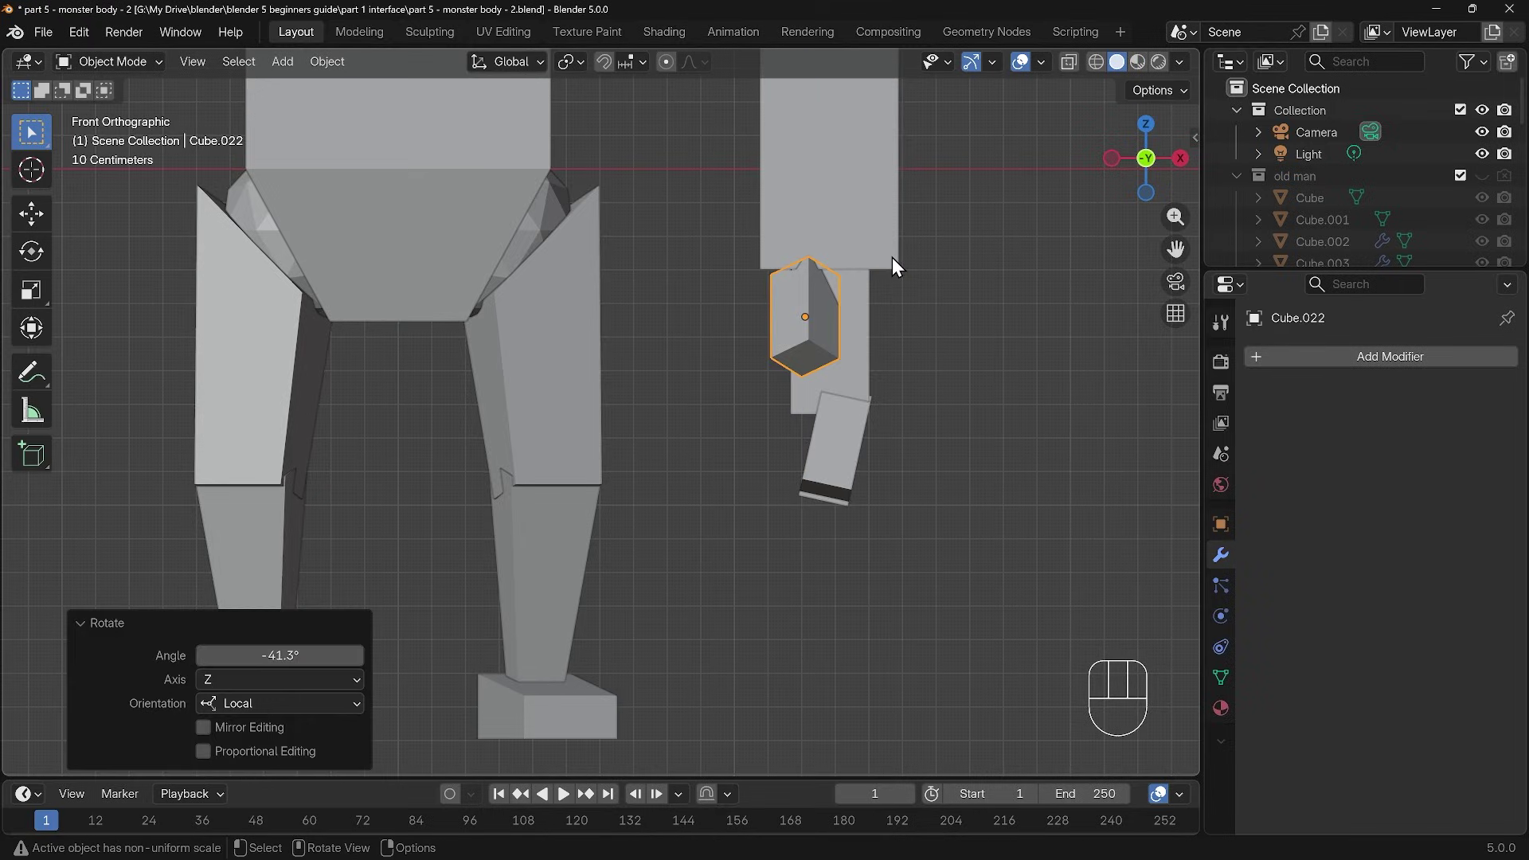
key(r)
click(904, 312)
key(g)
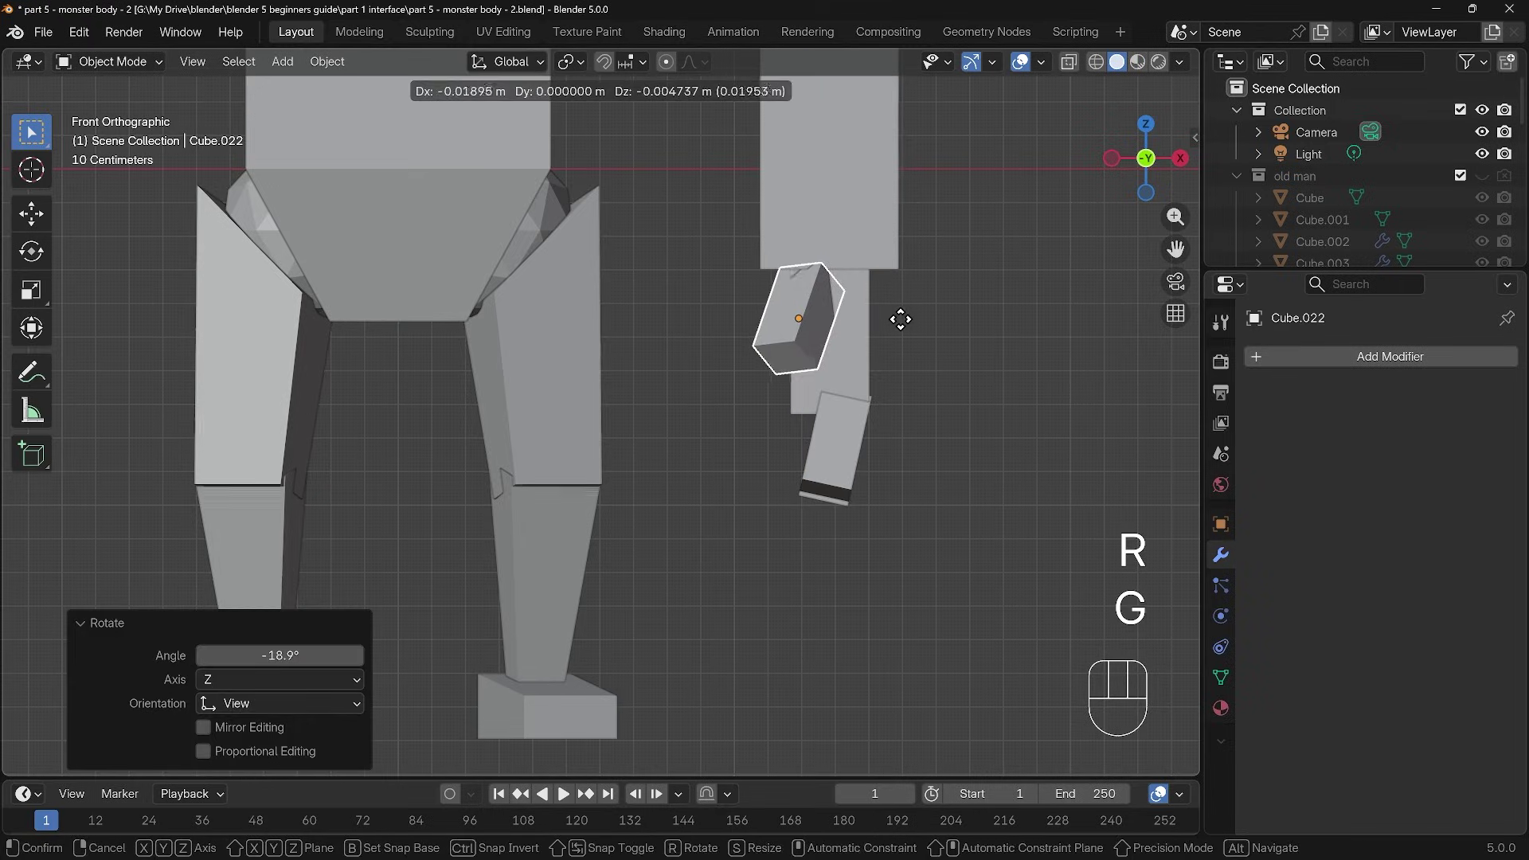
click(890, 322)
Step: Move the three finger blocks together about 0.024 m inward along X only
middle_drag(891, 322, 693, 448)
drag(692, 448, 902, 427)
key(g)
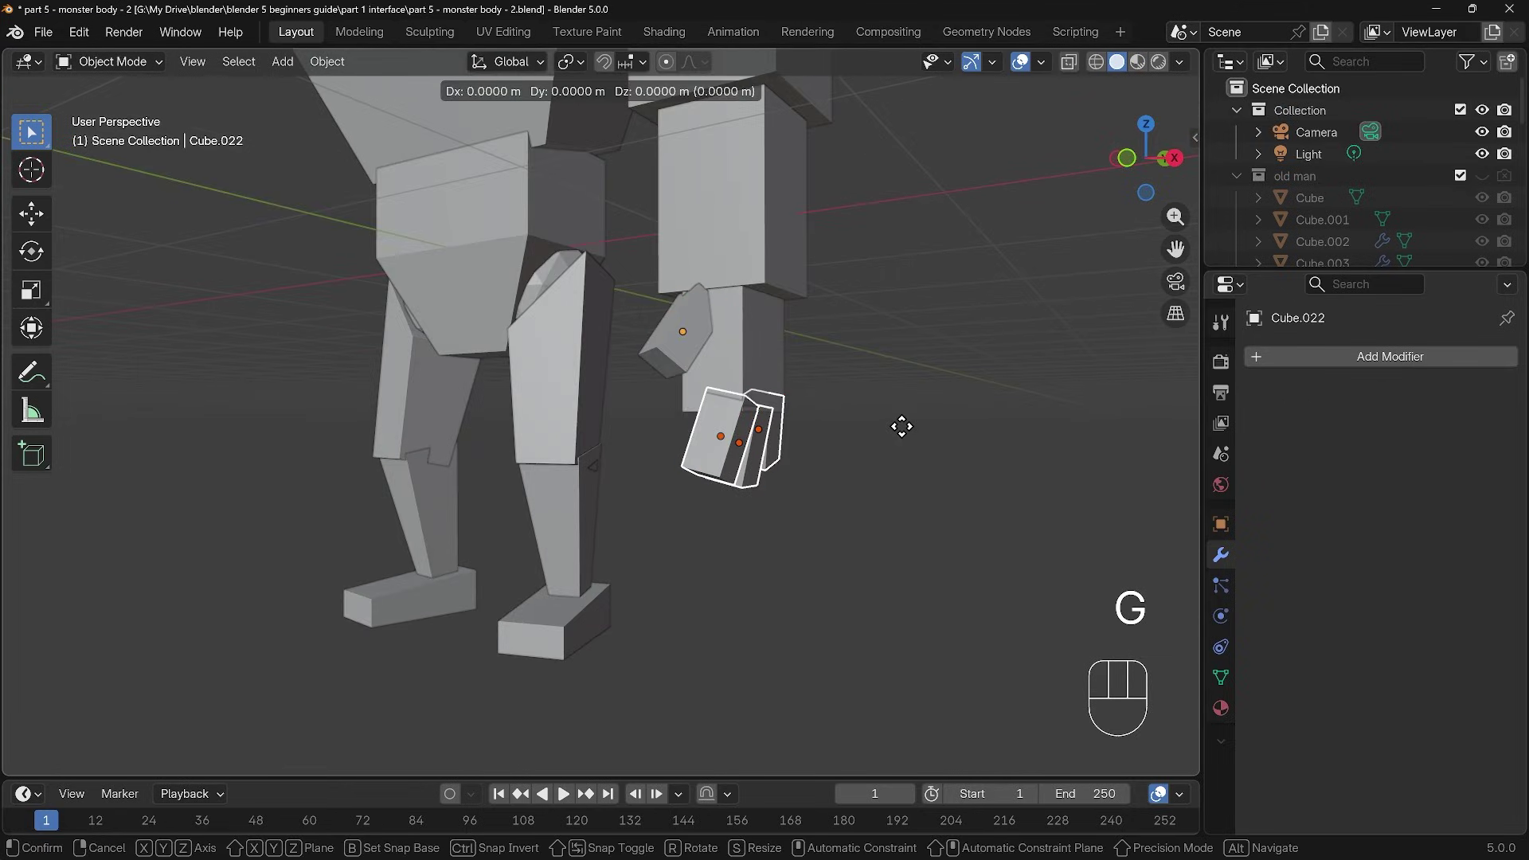
key(x)
click(830, 441)
Step: Select the forearm, hand, thumb and finger blocks and try rotating them in side view around their median point
middle_drag(830, 441, 648, 384)
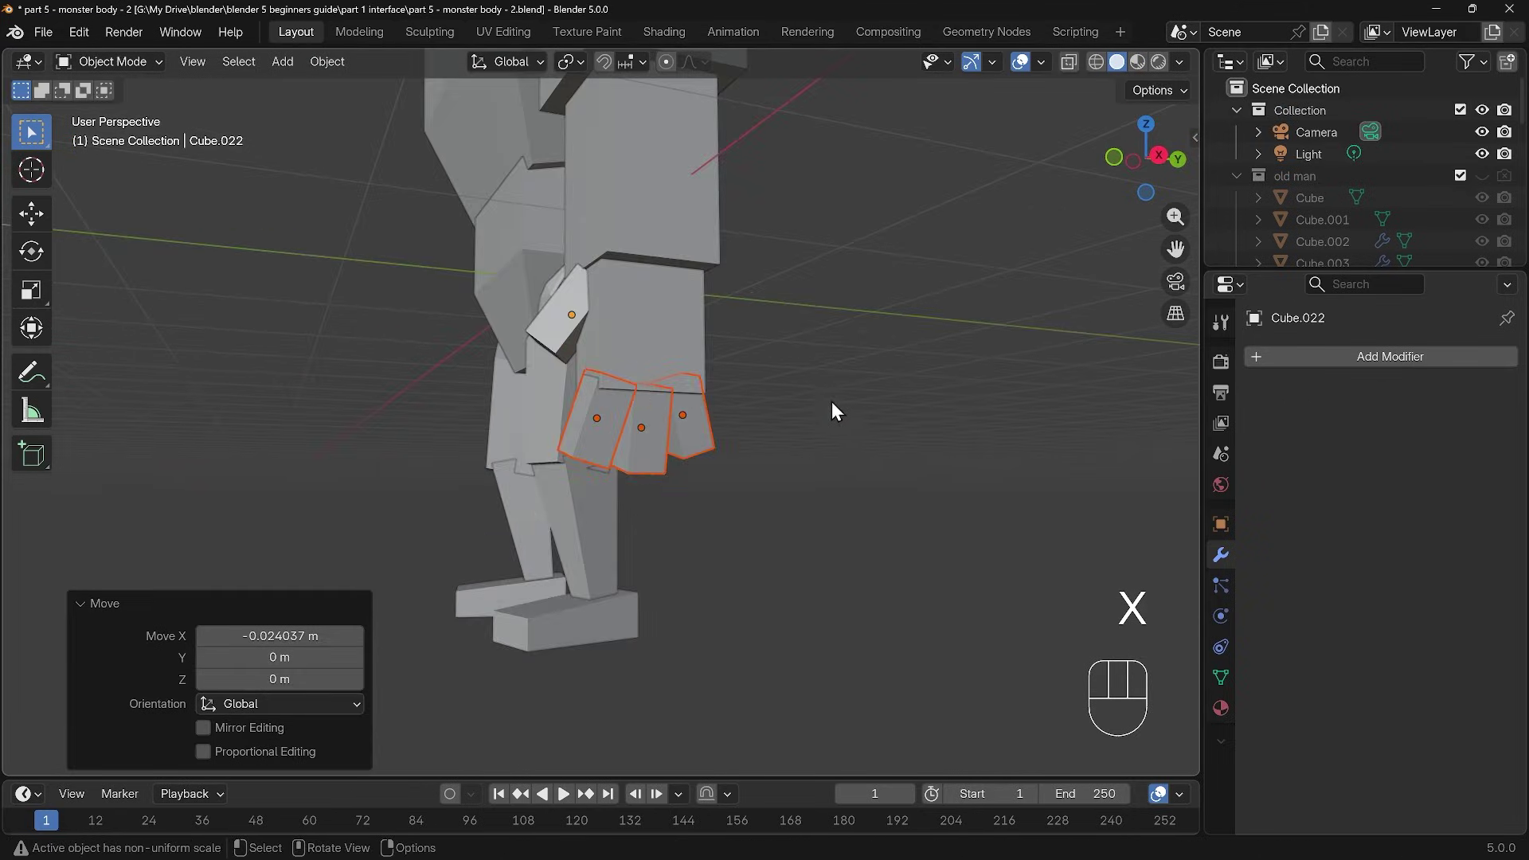
scroll(832, 402, down, 6)
middle_drag(744, 395, 925, 409)
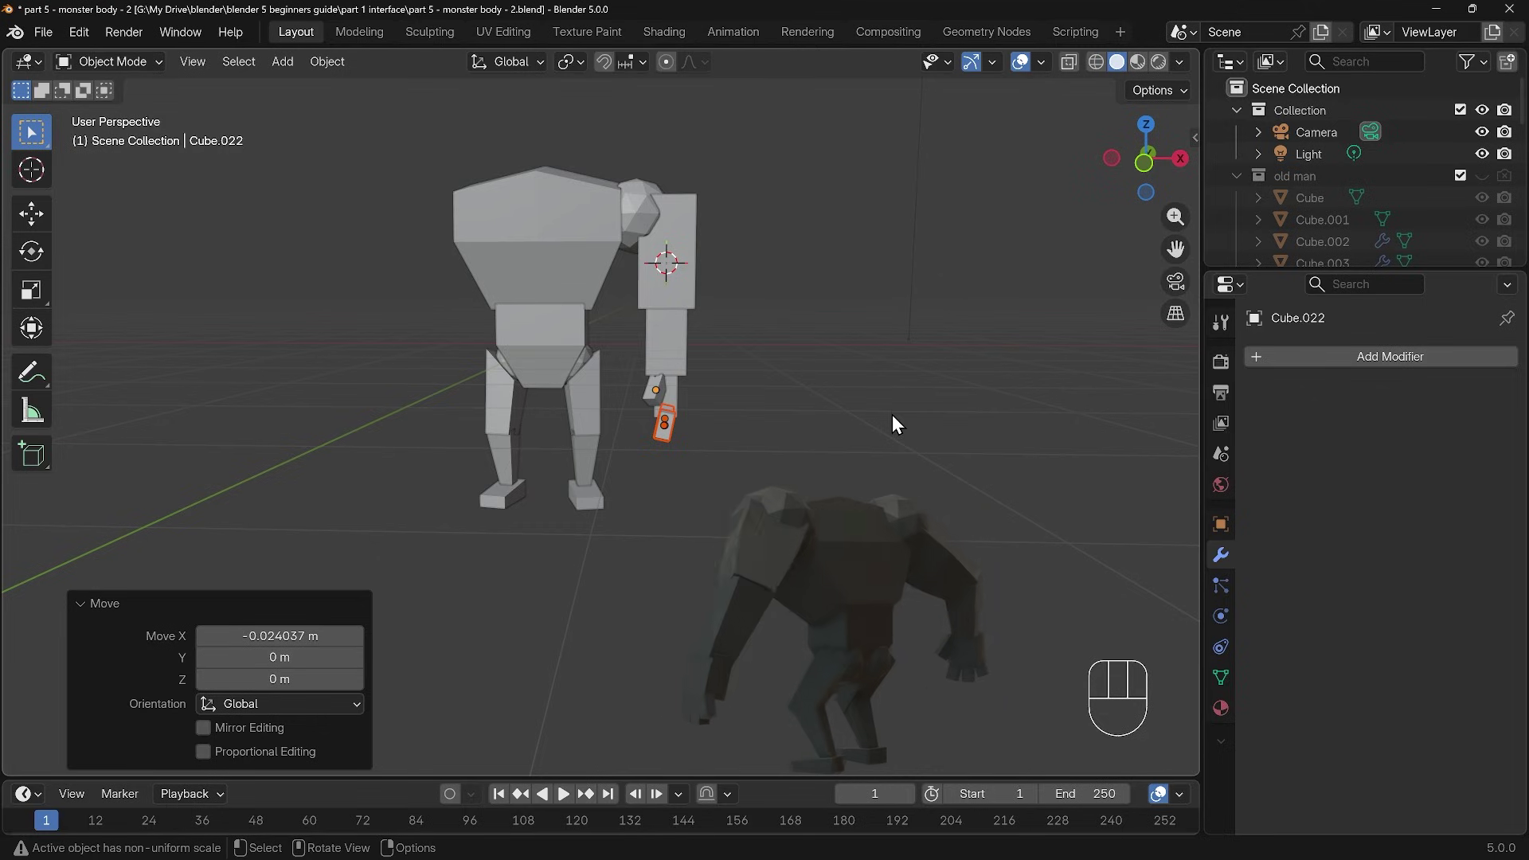
middle_drag(735, 392, 656, 368)
drag(612, 336, 710, 461)
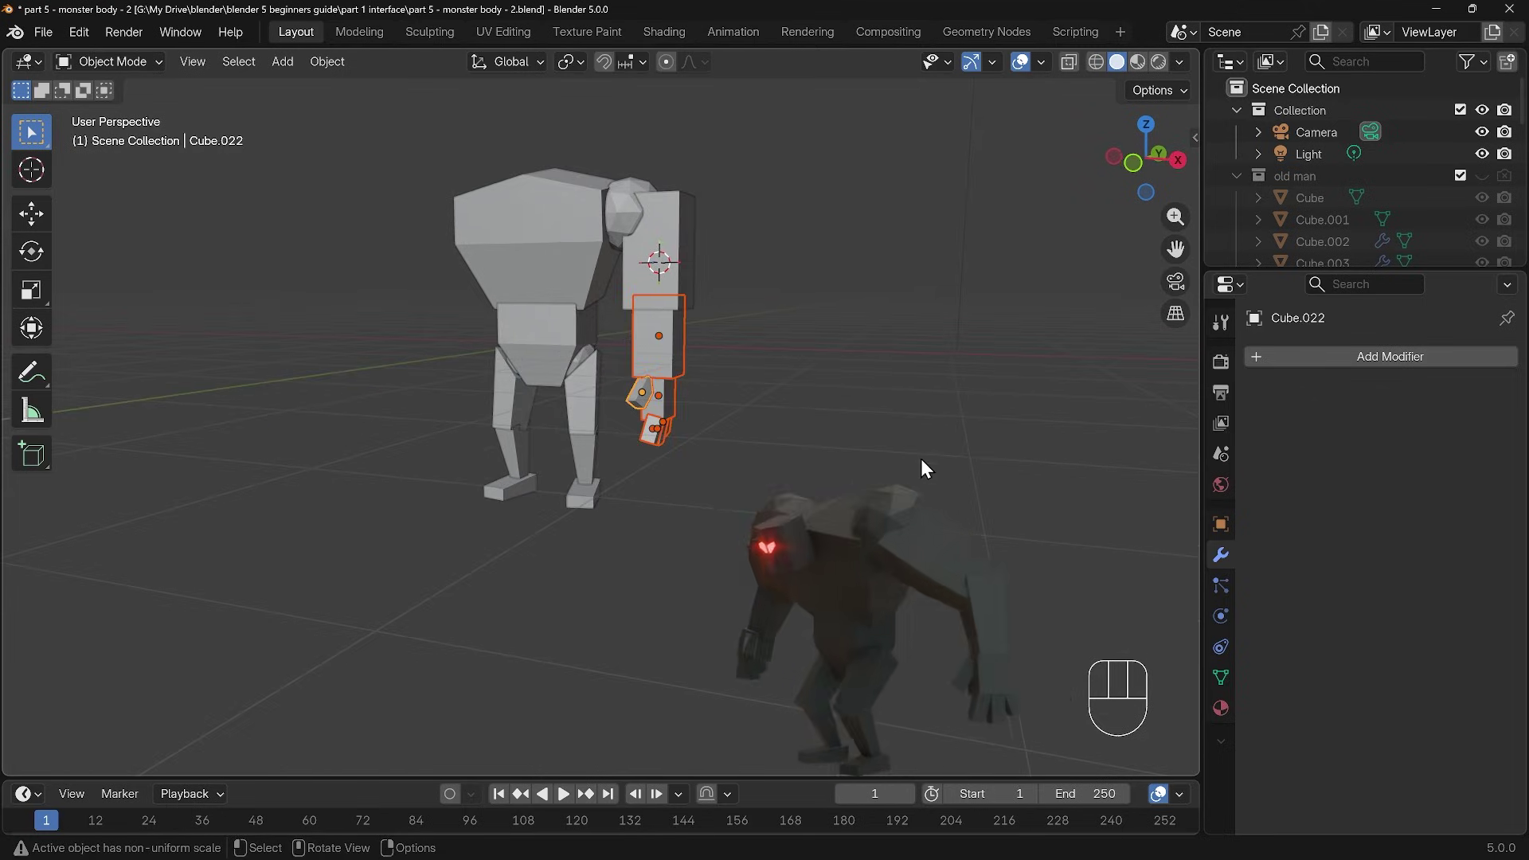
key(KP_3)
scroll(704, 319, up, 2)
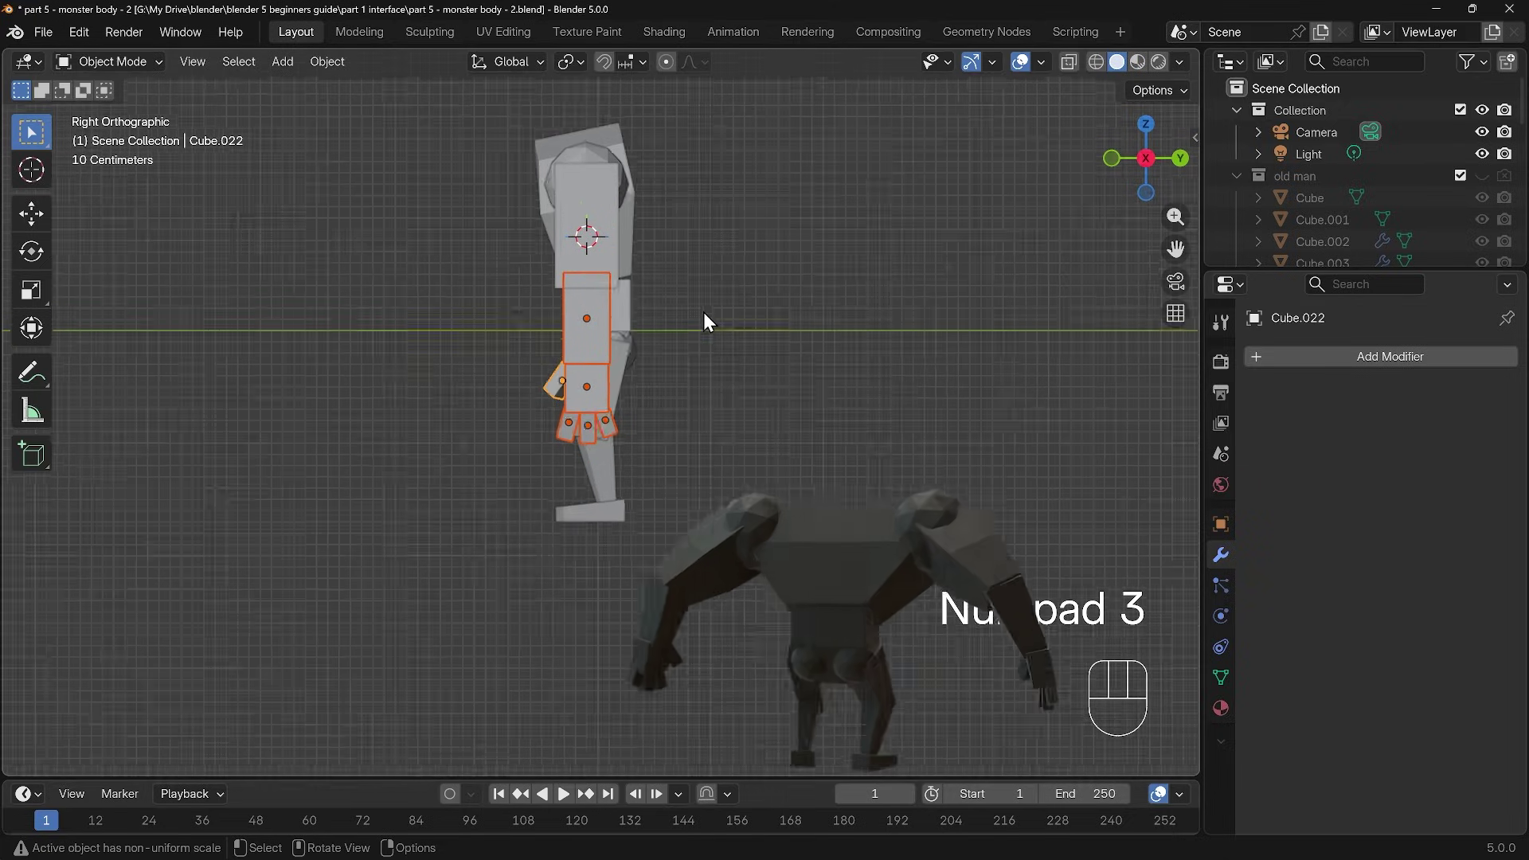
scroll(717, 307, up, 1)
key(r)
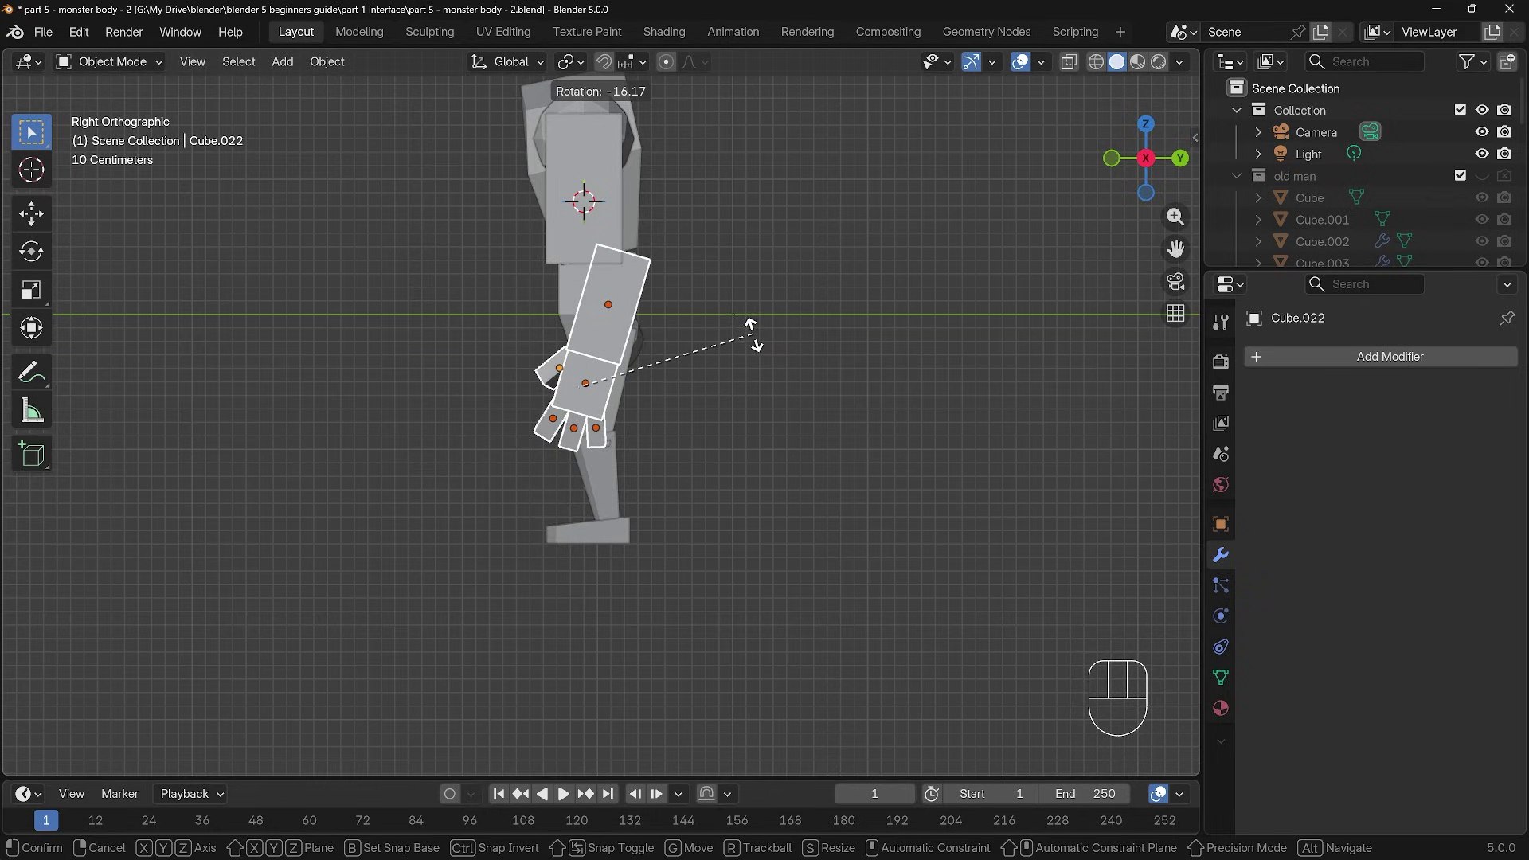
key(Escape)
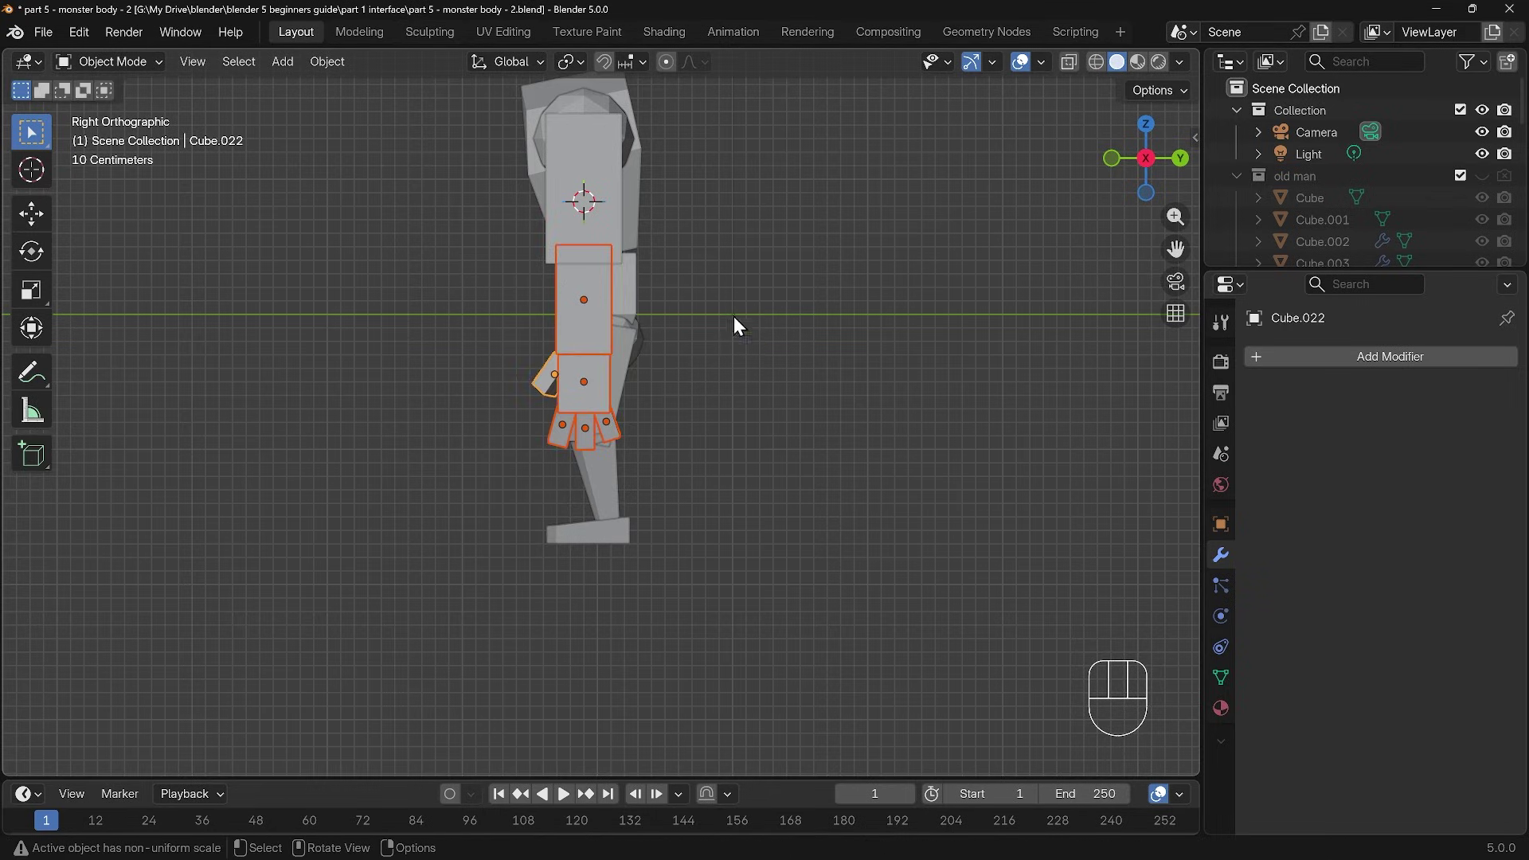
Step: Rotate the selected lower arm about -29.5° around a 3D Cursor pivot at the elbow and move it about 0.34 m back along Y
shift+right_click(584, 260)
click(570, 62)
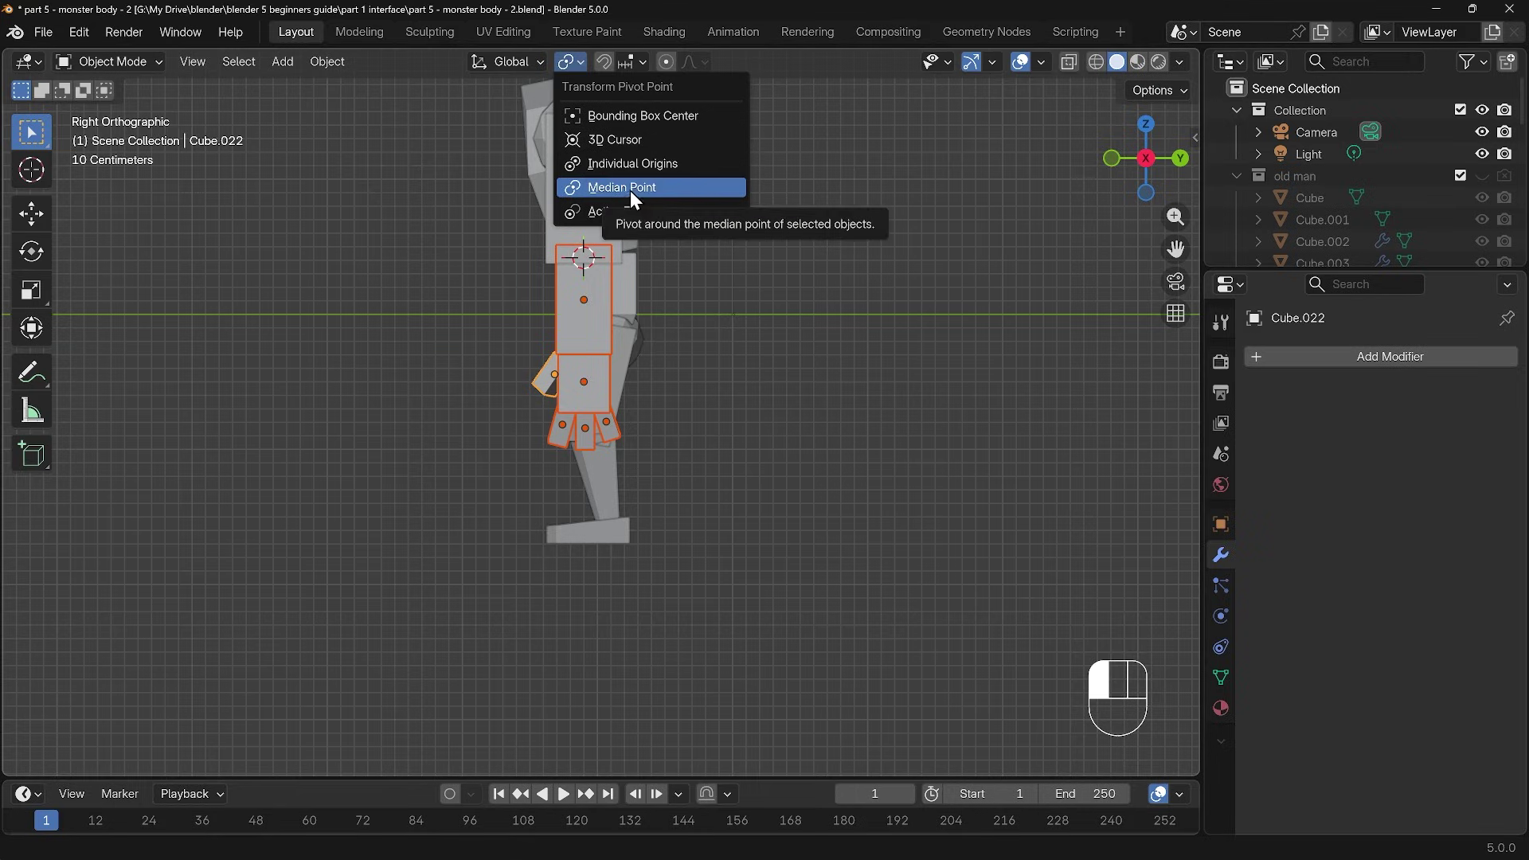
click(618, 141)
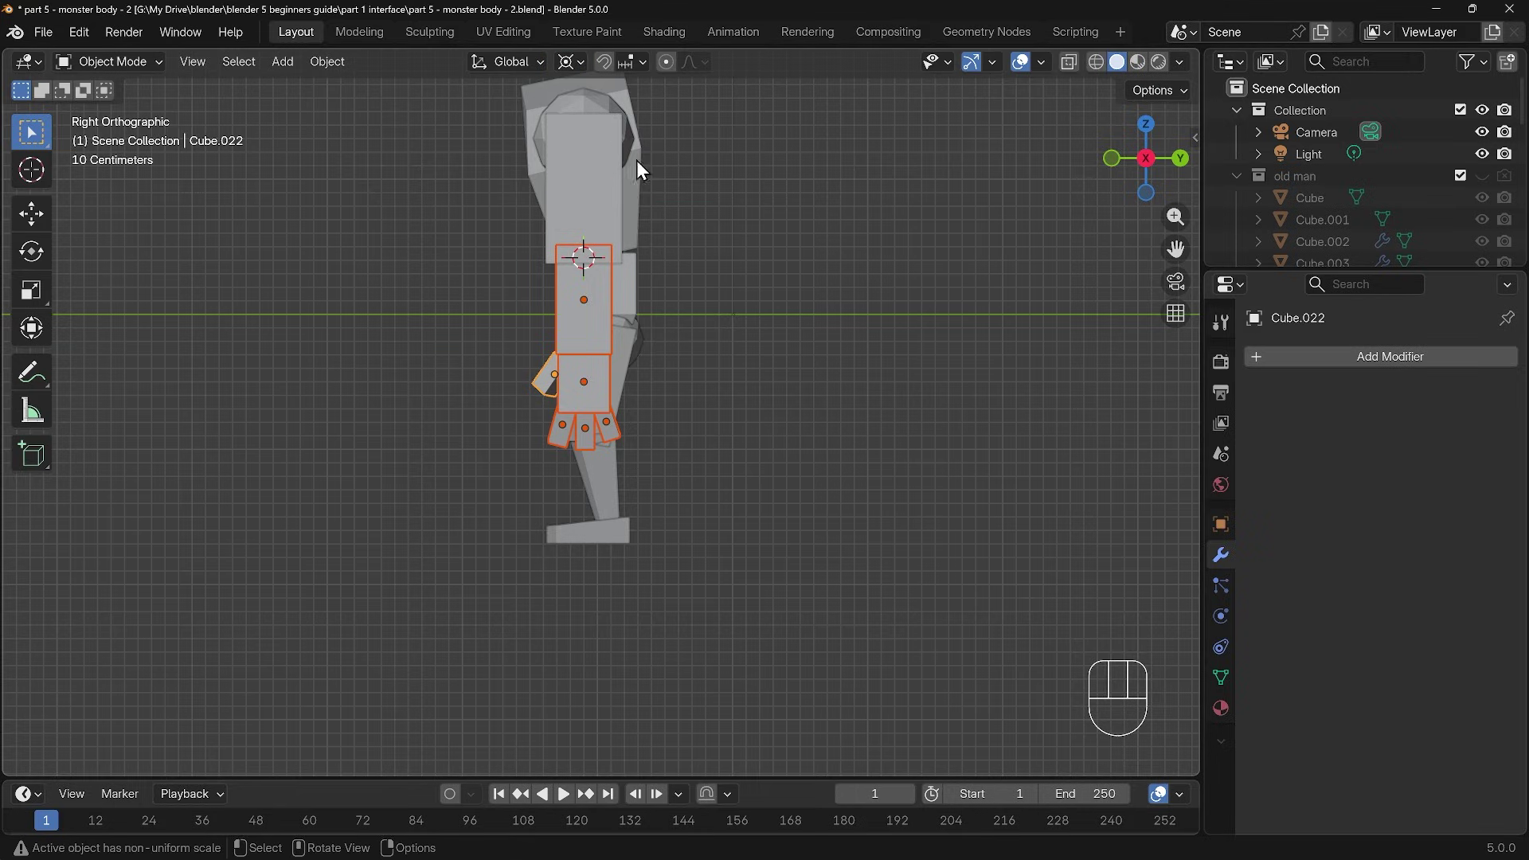
key(r)
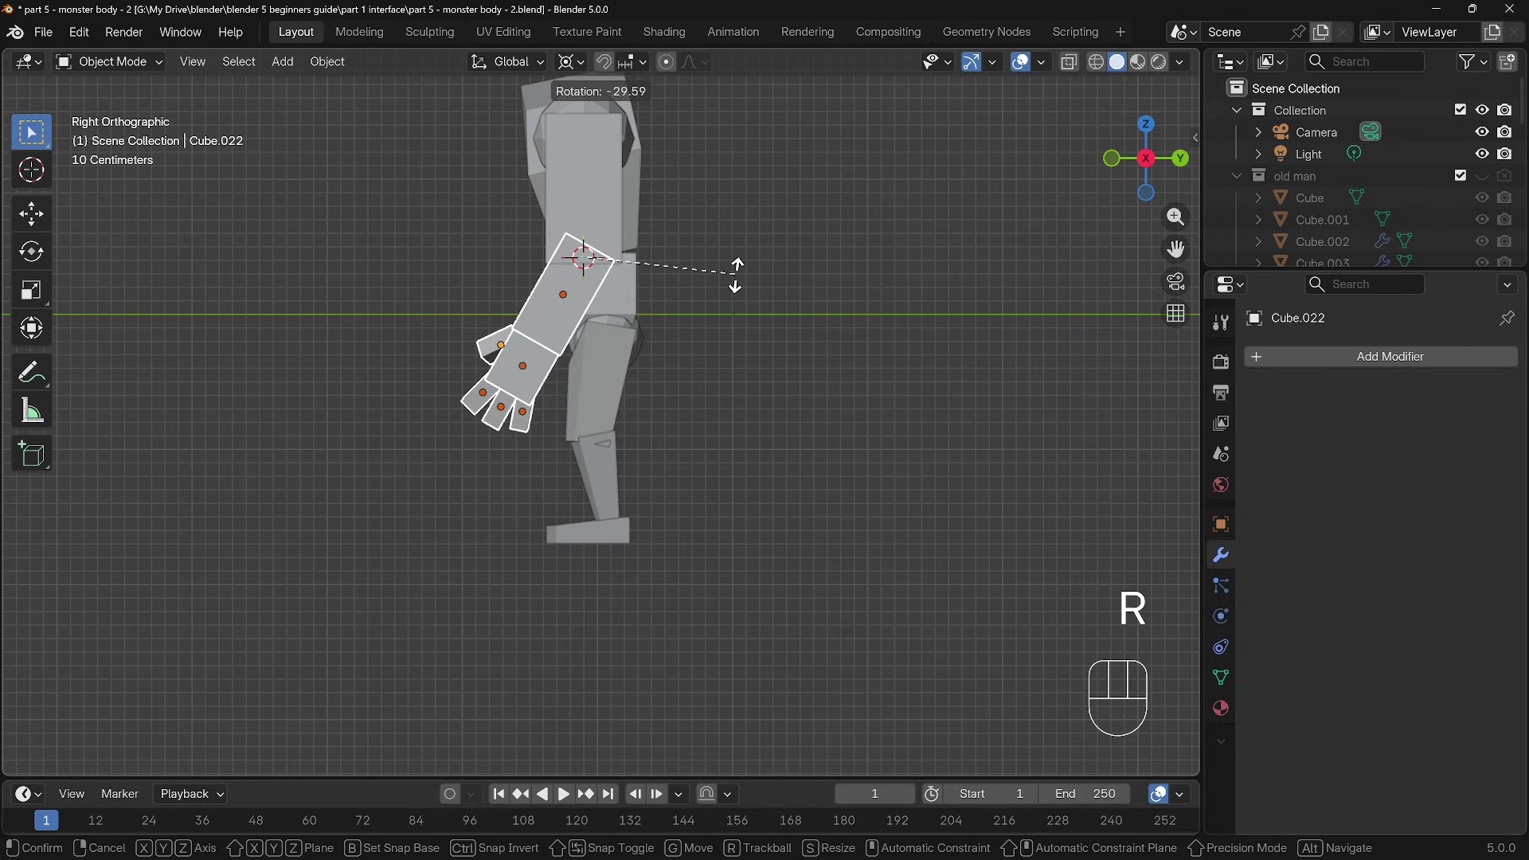
click(736, 275)
key(g)
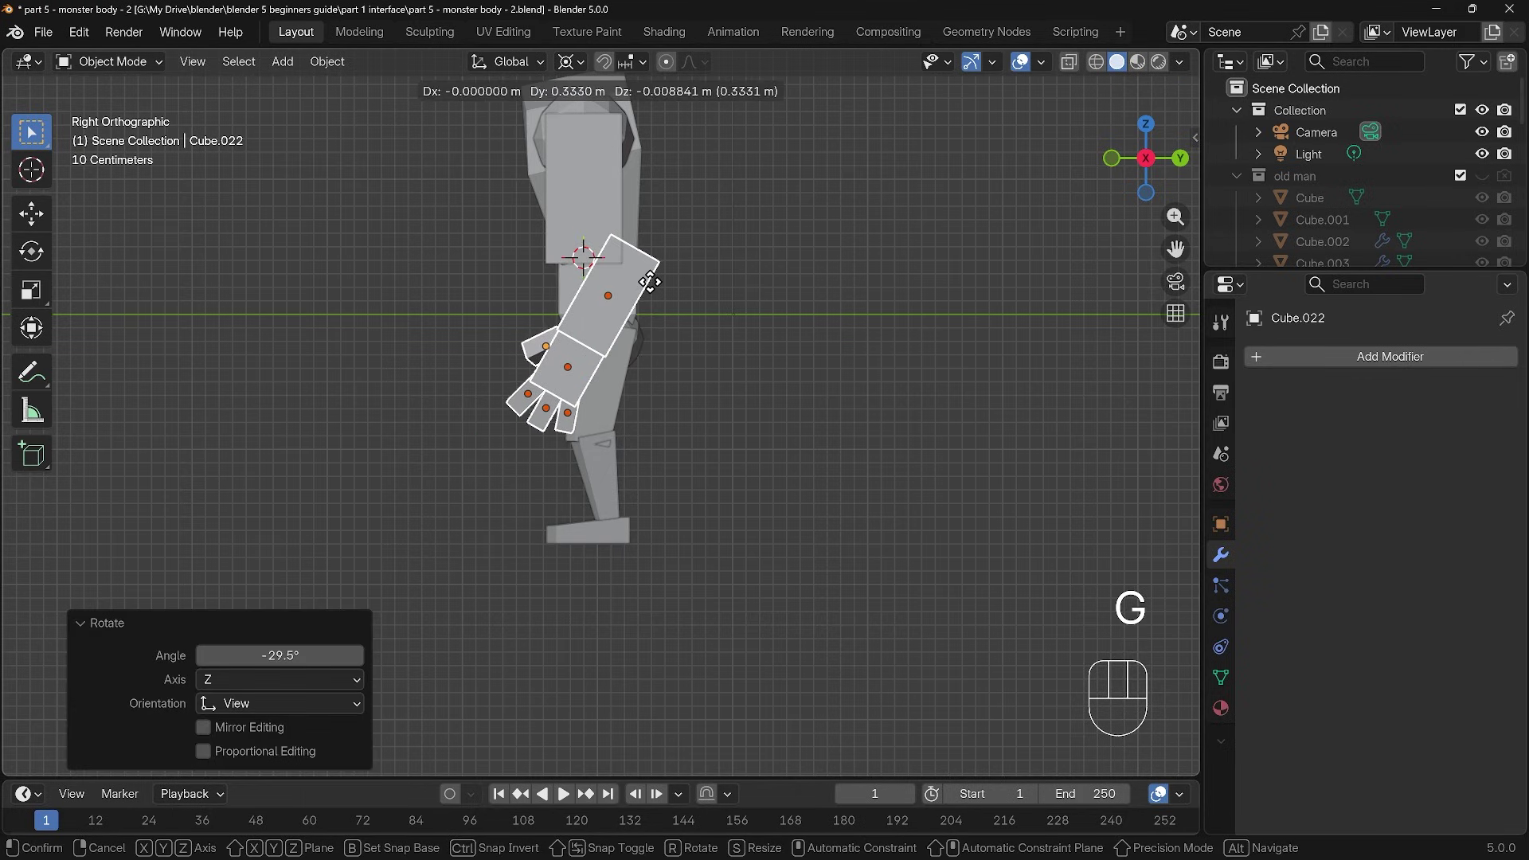
click(651, 283)
Step: Place the 3D cursor at the shoulder and rotate the upper arm block about 20.9° around it in side view
shift+middle_drag(655, 209, 633, 246)
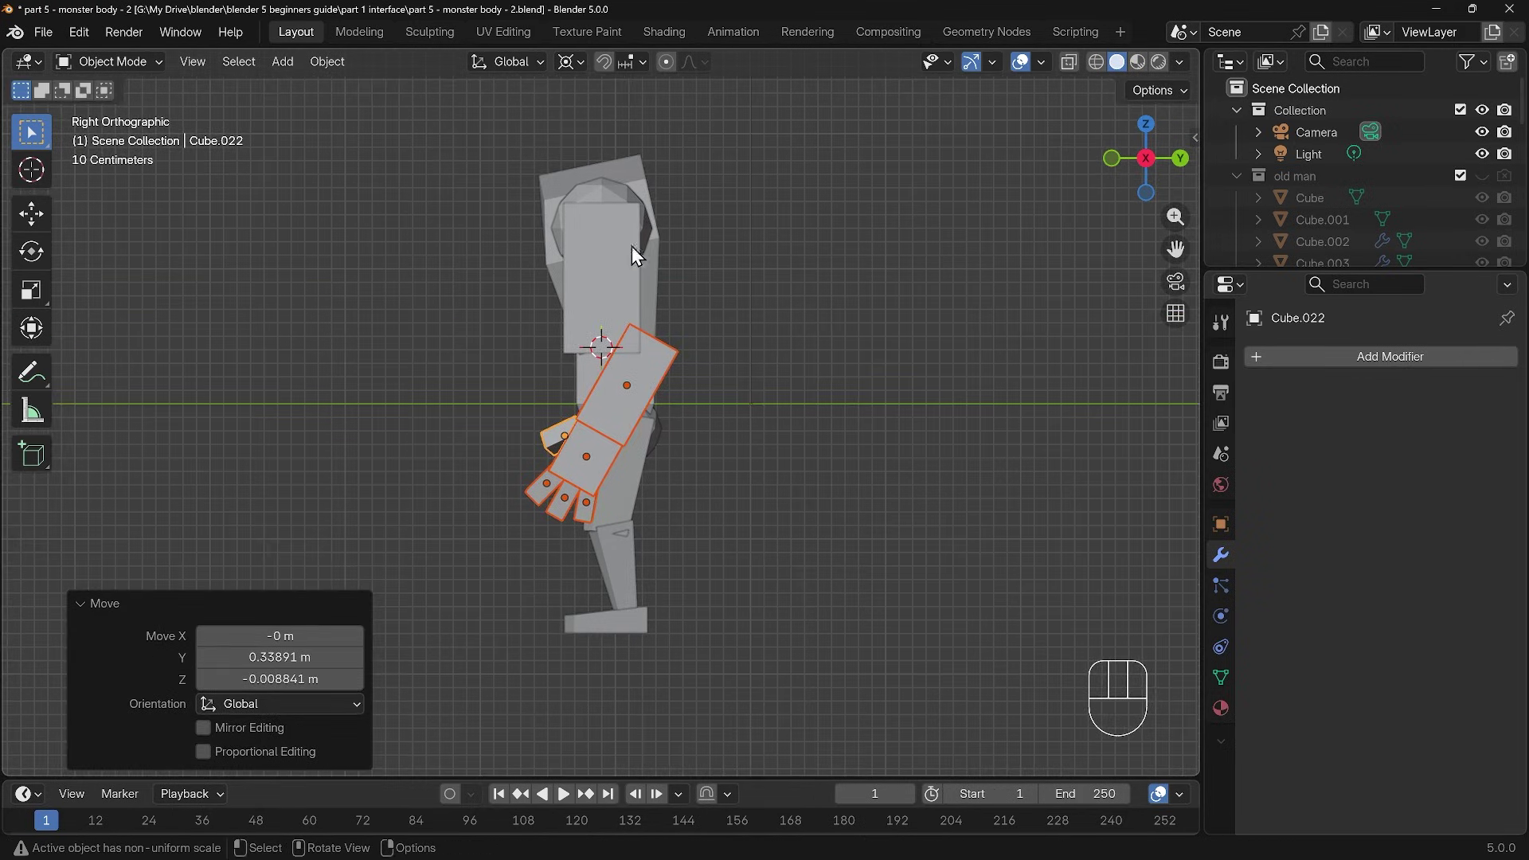
shift+right_click(600, 213)
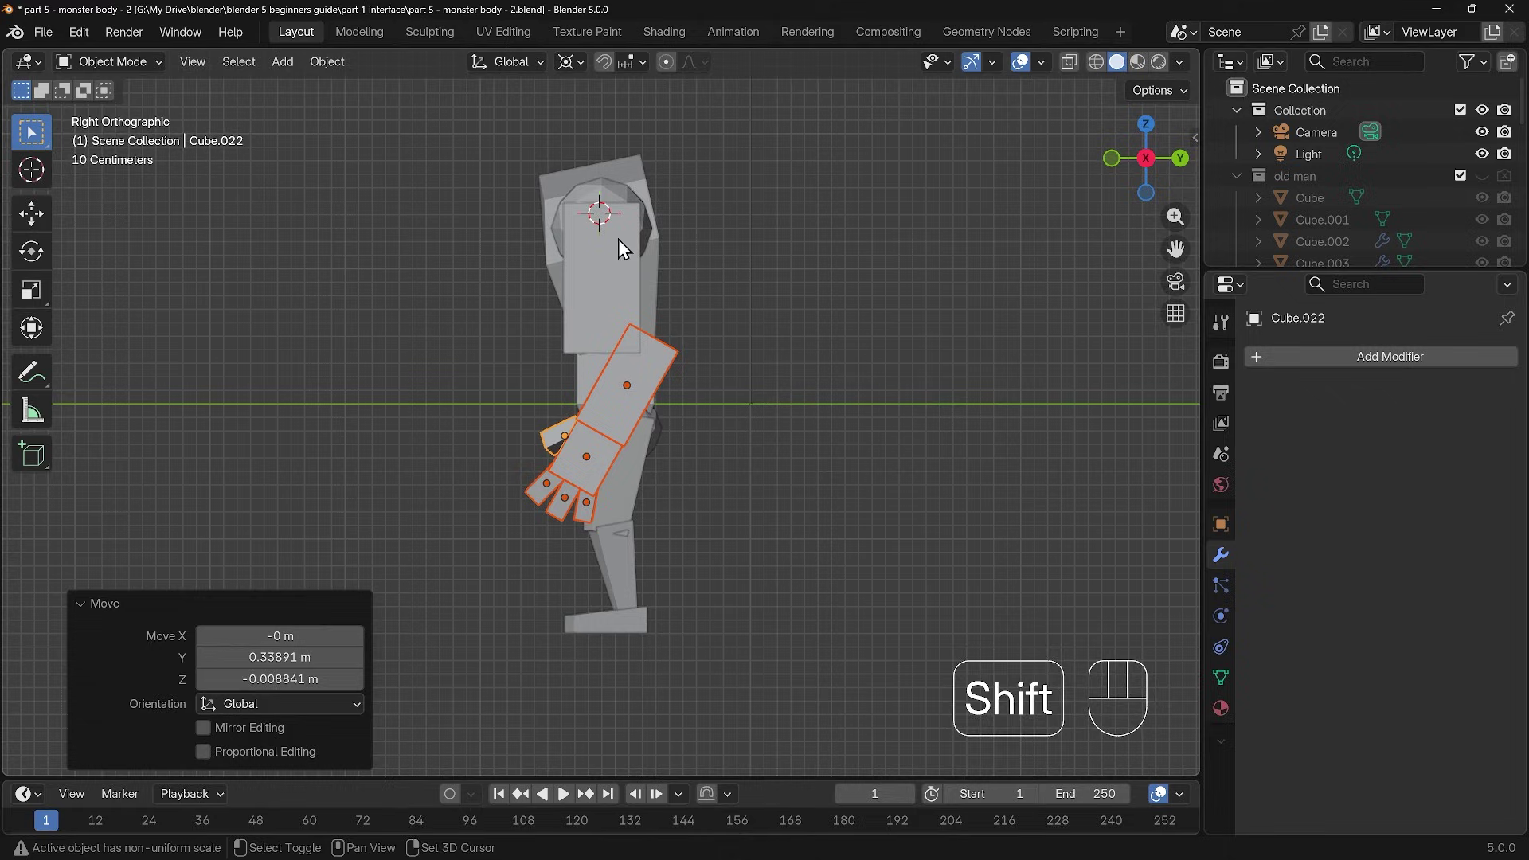
click(622, 298)
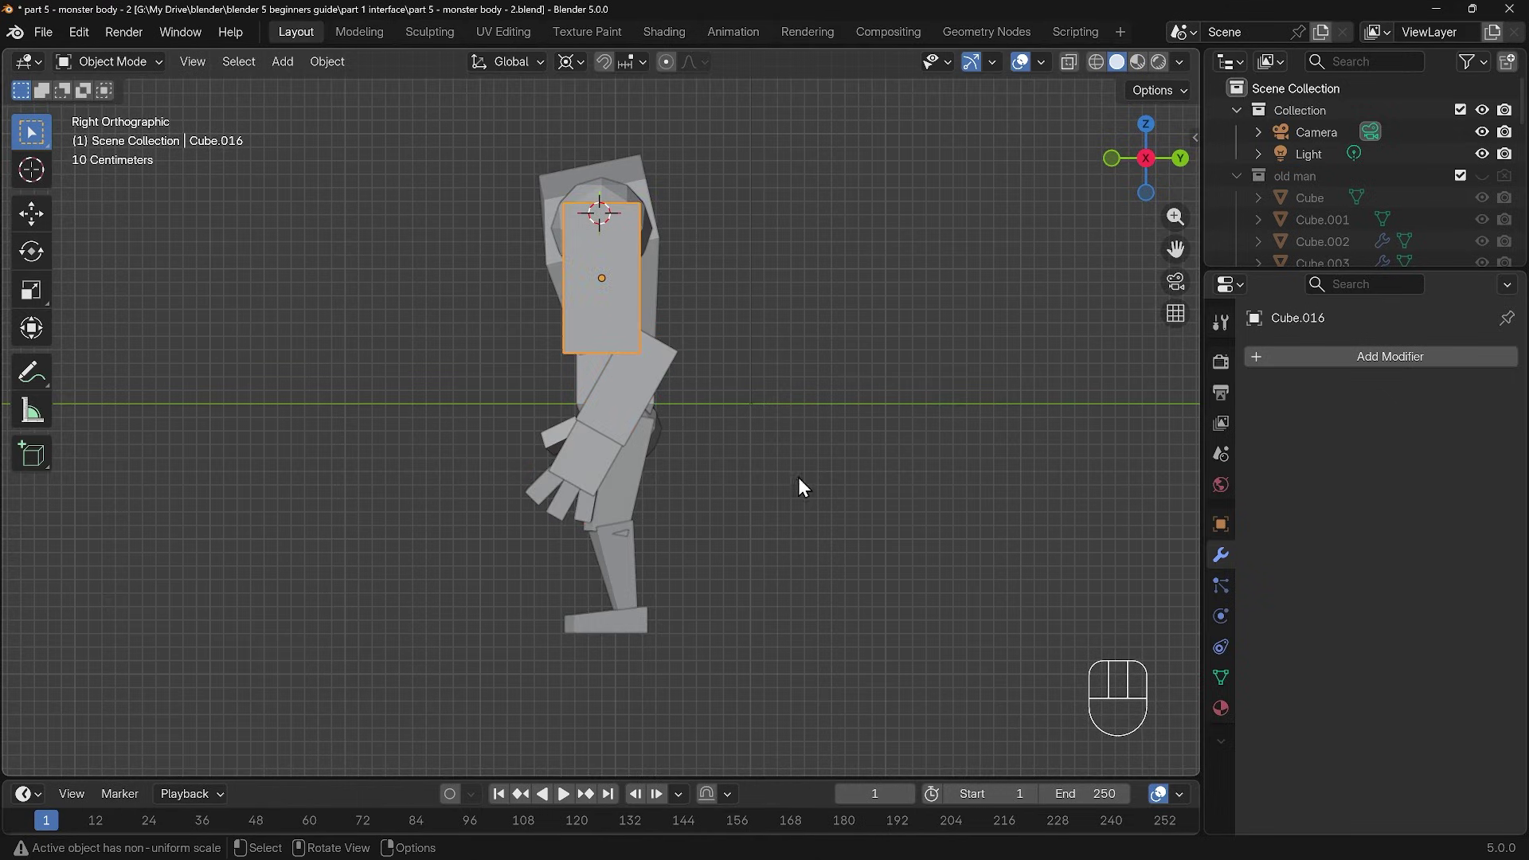
click(871, 393)
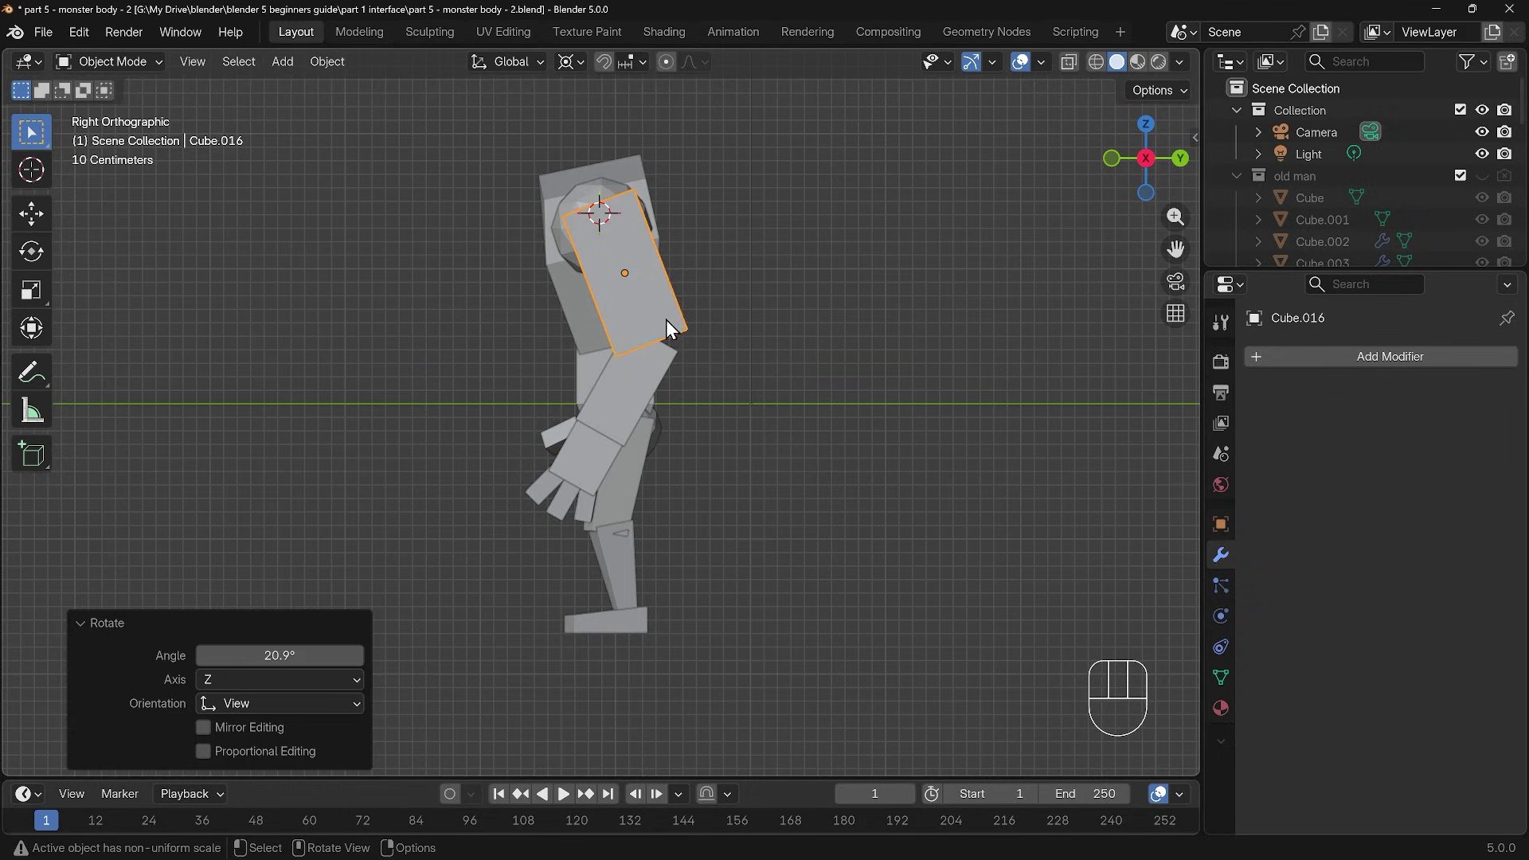
Step: Try rotating the forearm around the shoulder cursor, and set the transform pivot point back to Median Point
click(633, 409)
key(r)
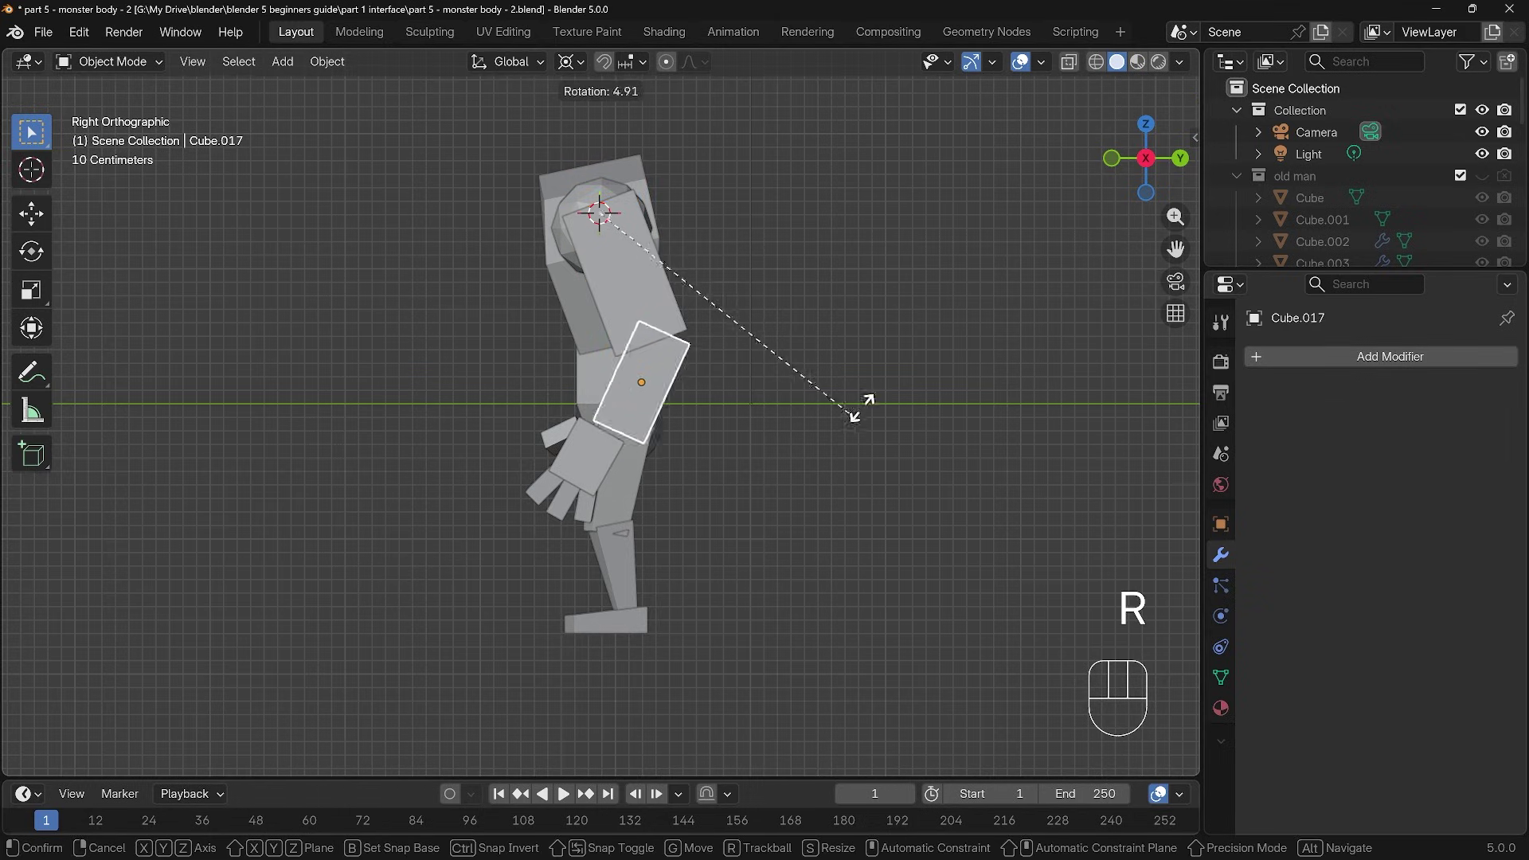
right_click(852, 394)
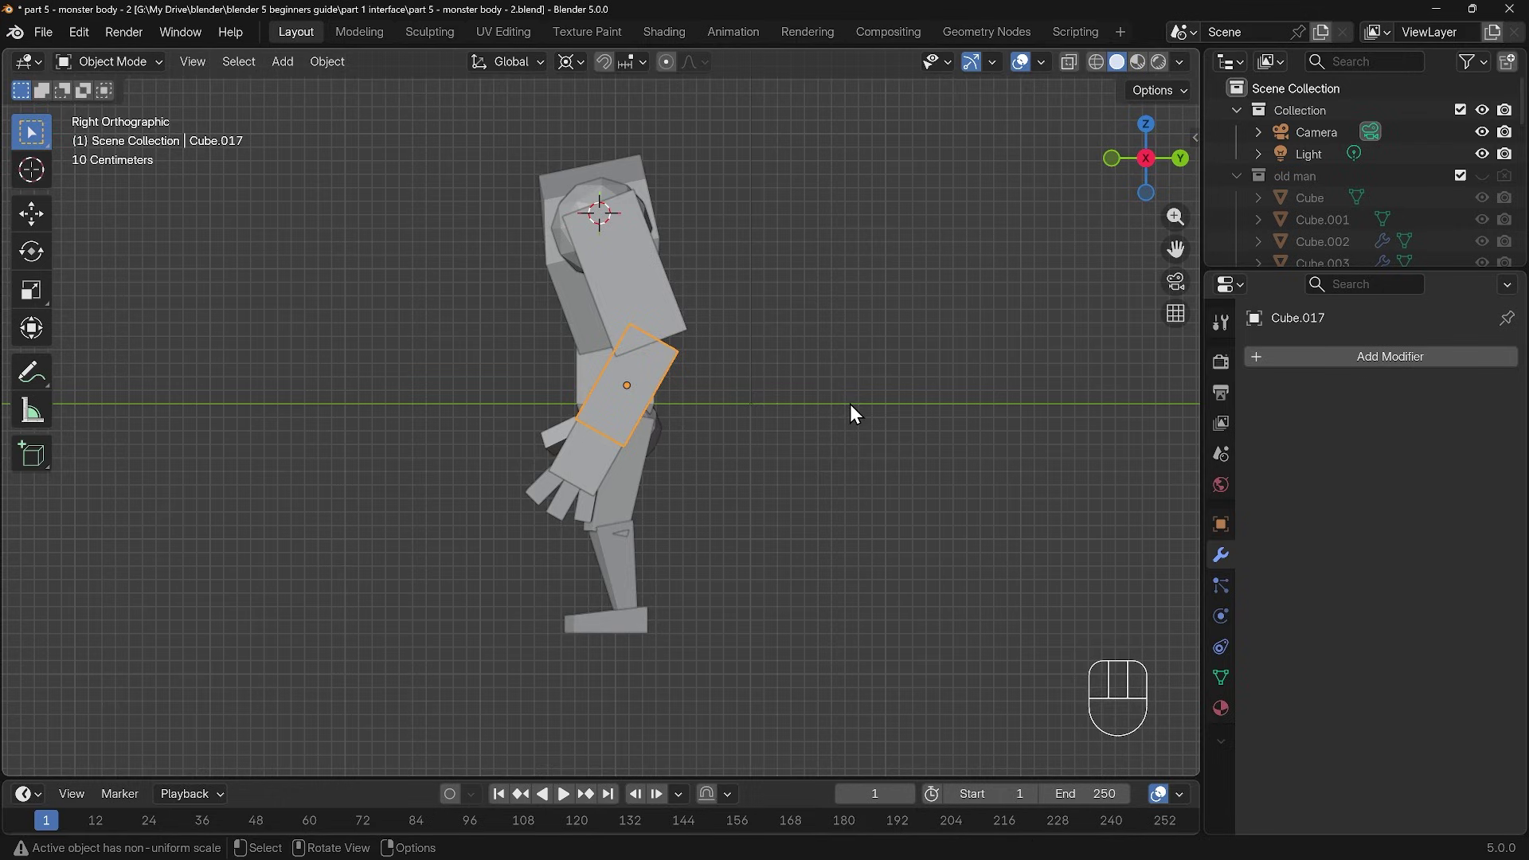
click(575, 62)
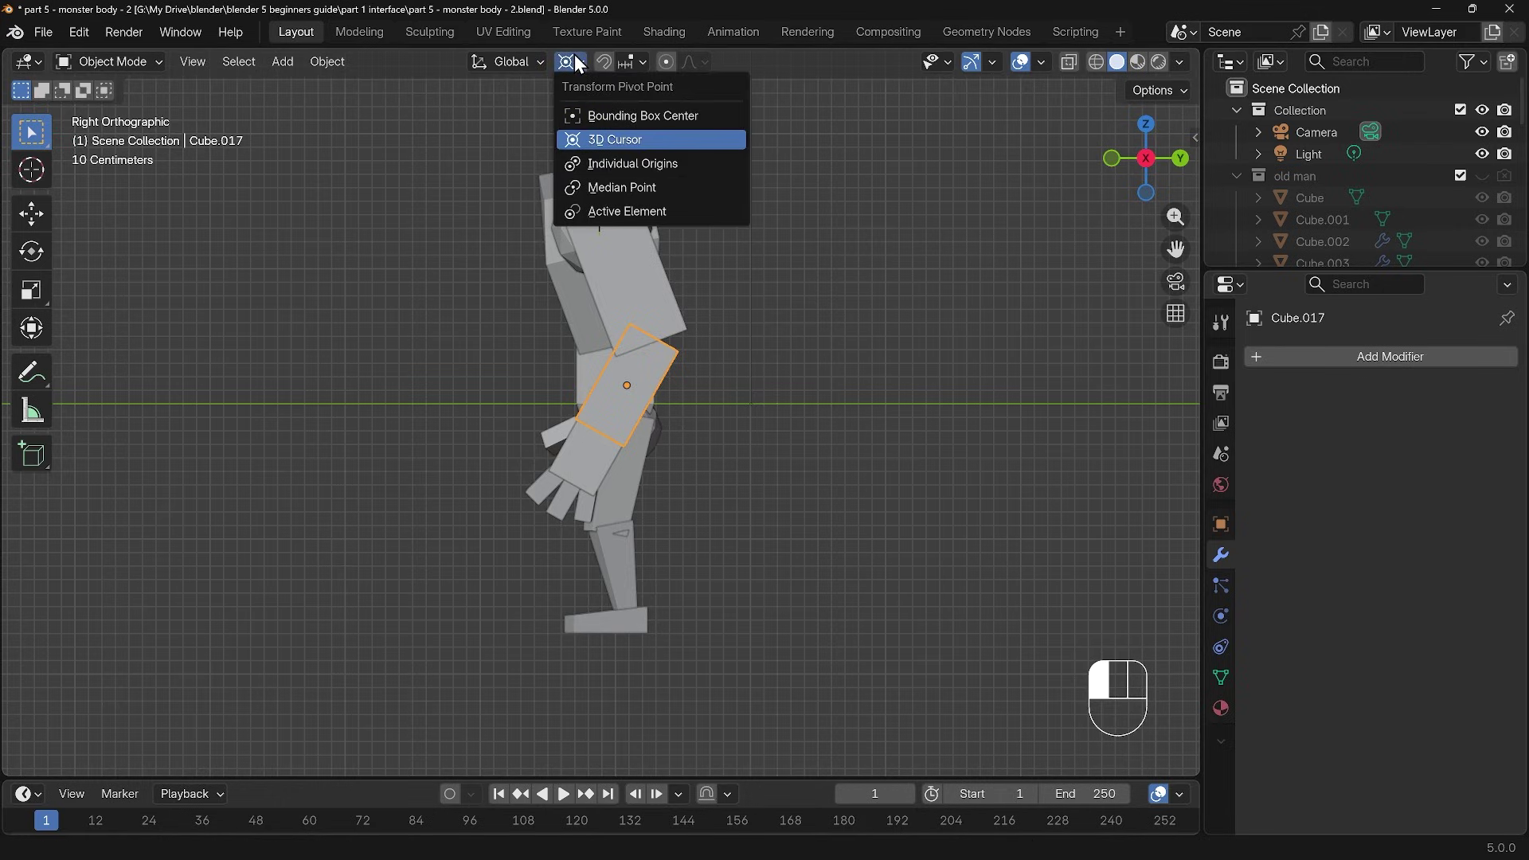
click(599, 187)
Step: Select the whole arm, place the 3D cursor at the shoulder, and rotate the arm outward about 27.9° around it in front view
middle_drag(671, 431, 908, 446)
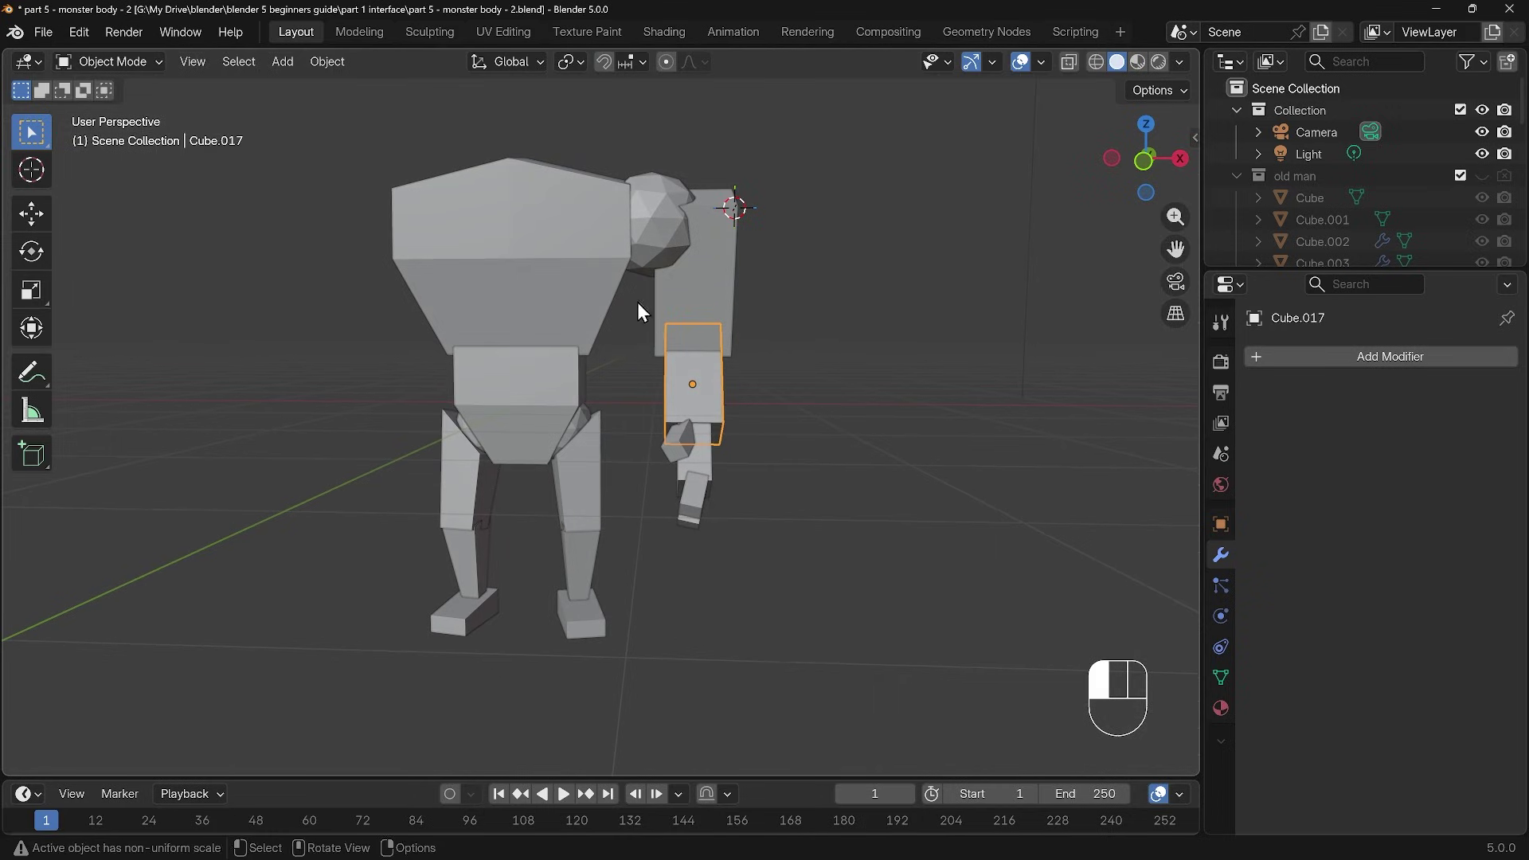
drag(637, 303, 778, 524)
shift+right_click(676, 228)
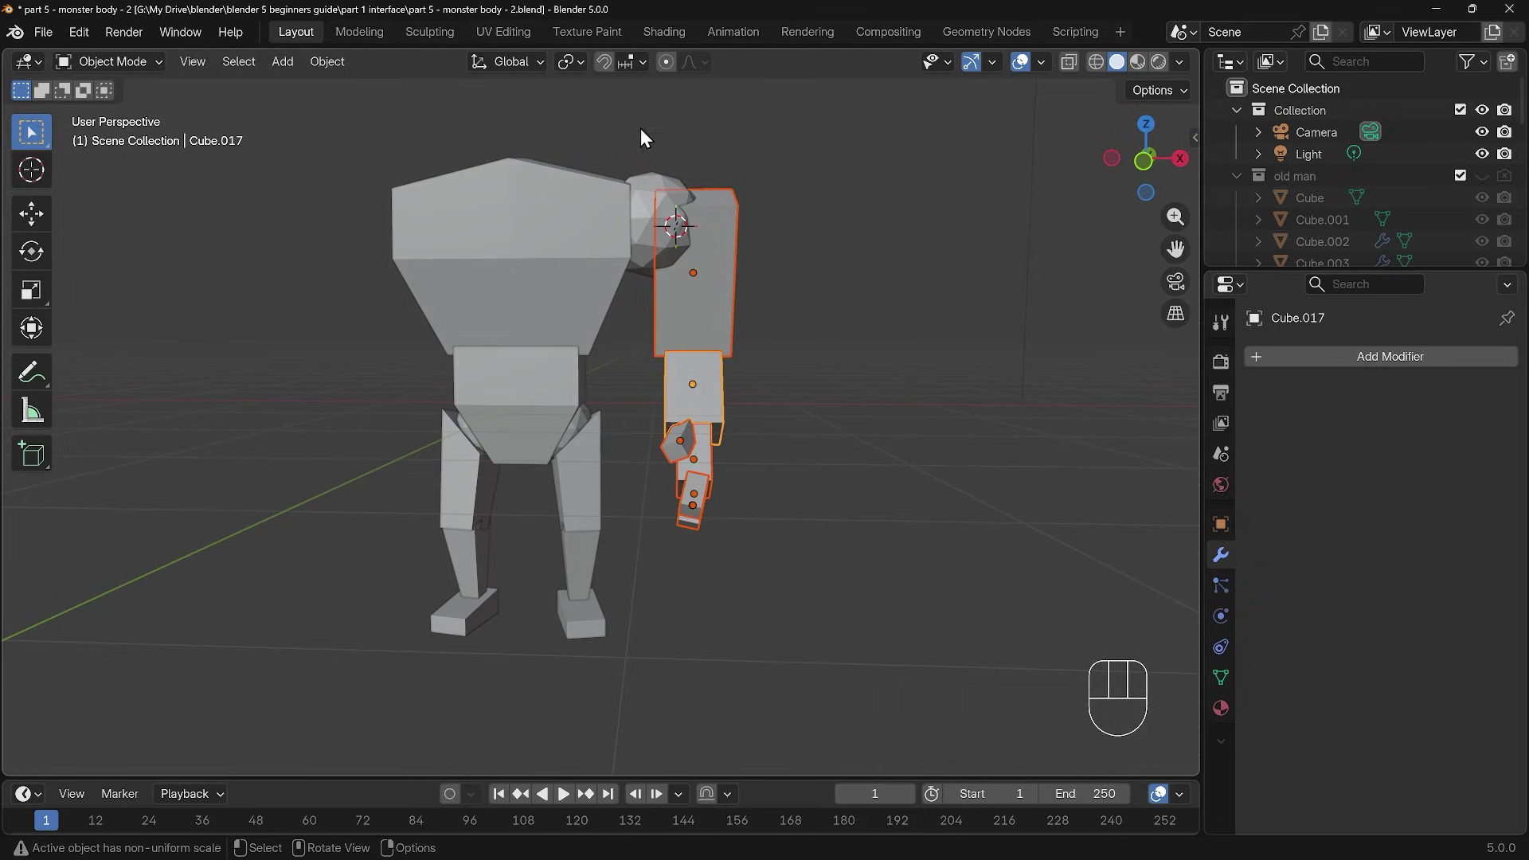
click(577, 59)
click(597, 140)
key(KP_1)
key(r)
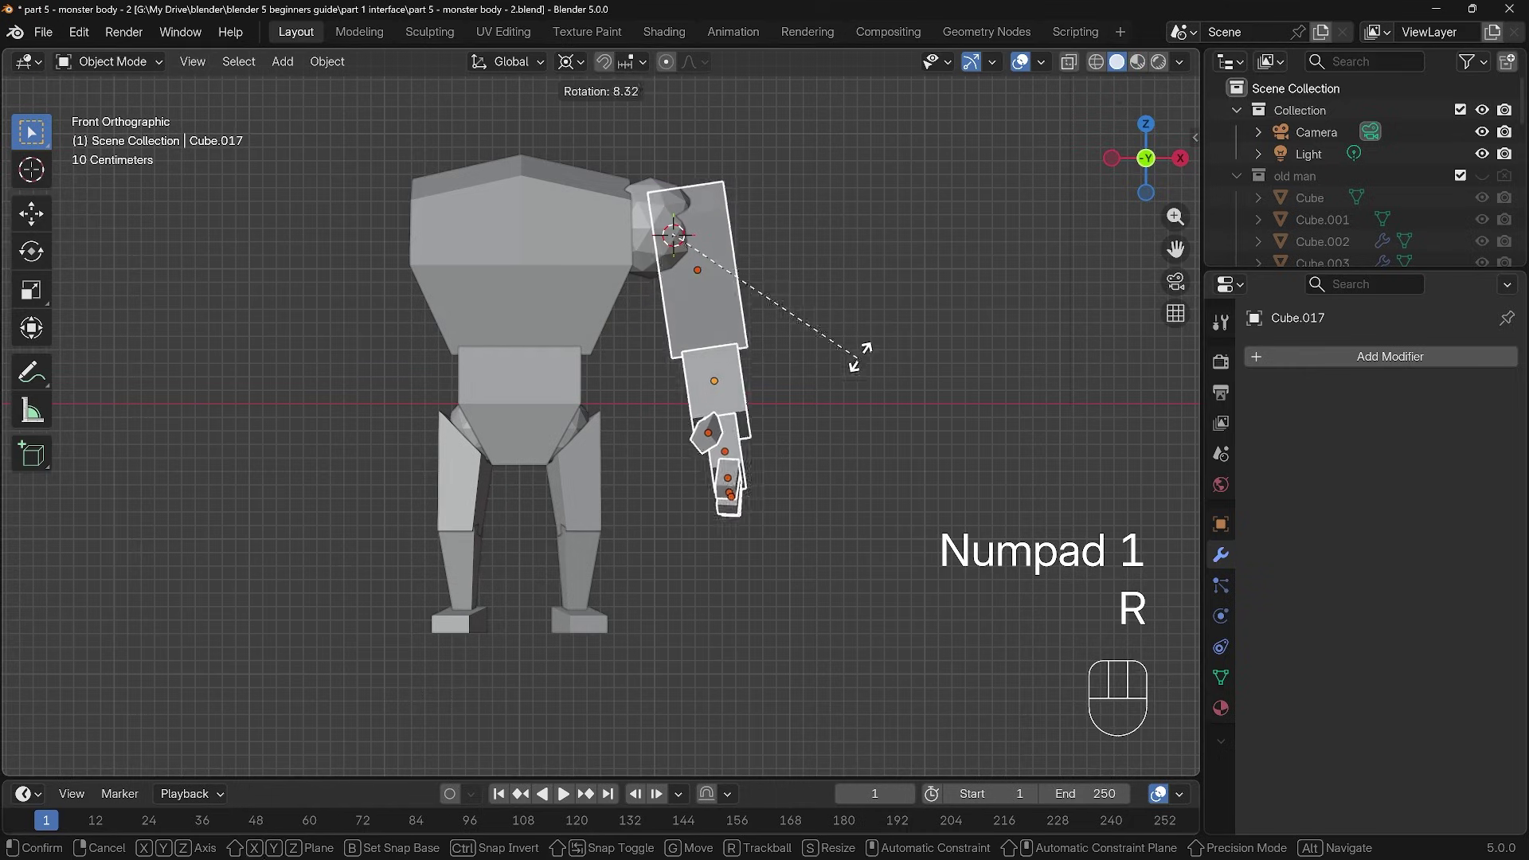
click(923, 302)
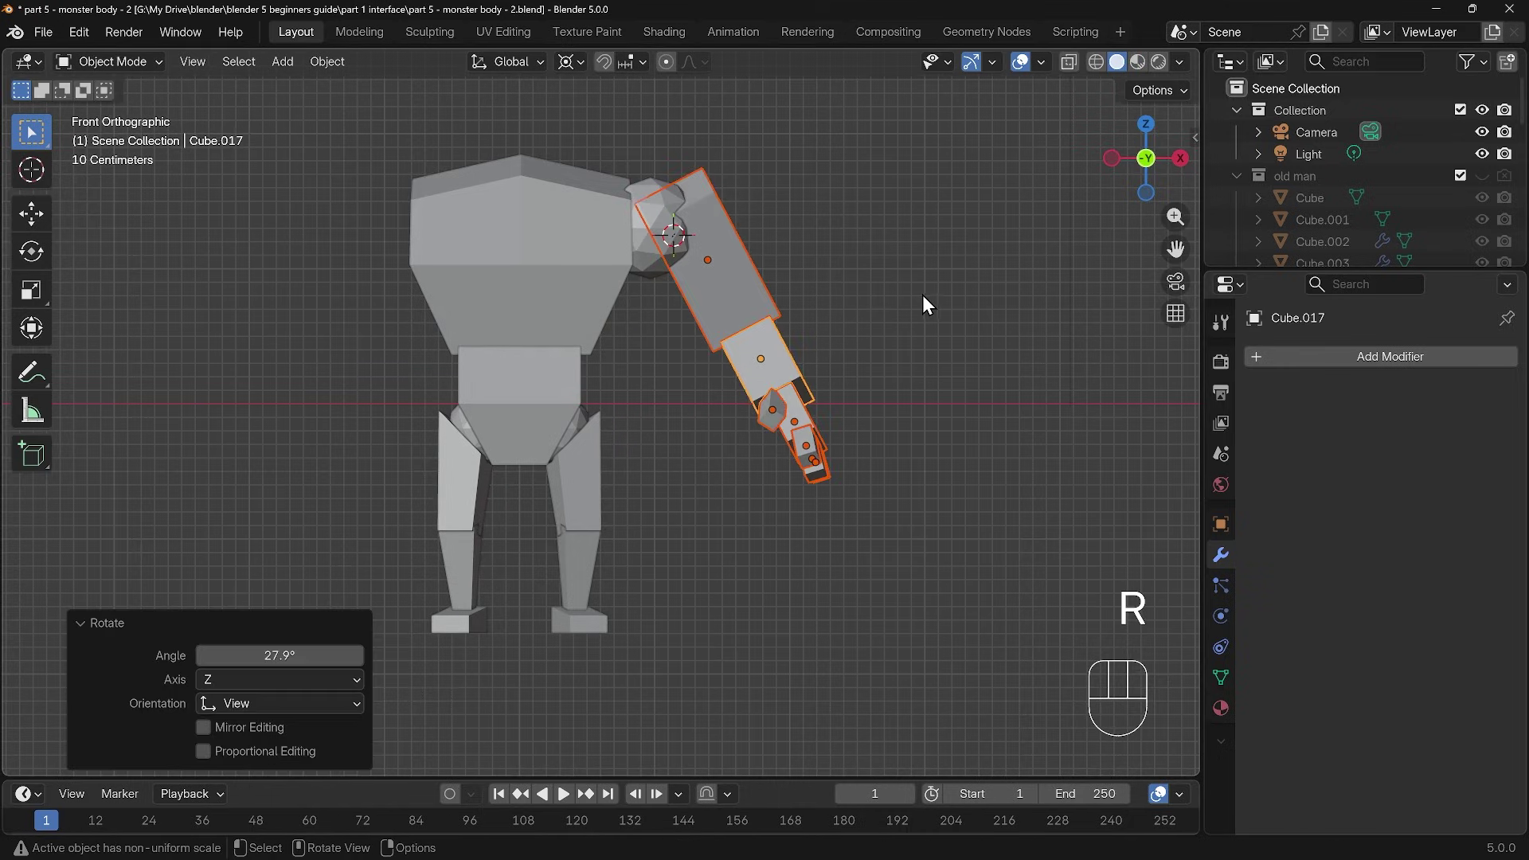
Step: Rotate the whole arm about -28° around the global Z axis, pivoting at the shoulder cursor
key(r)
key(z)
key(z)
key(z)
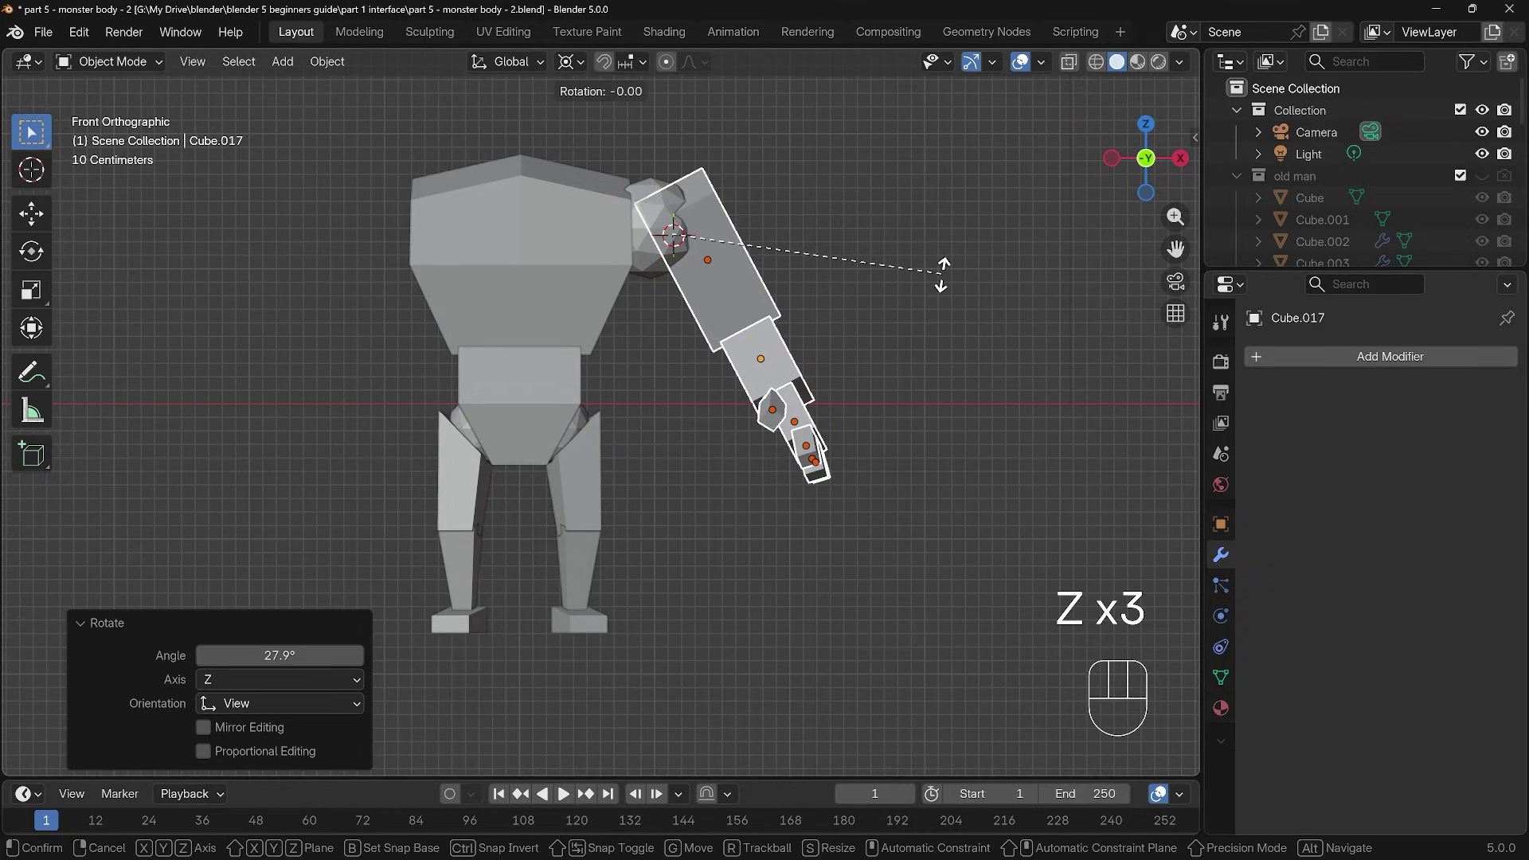
key(z)
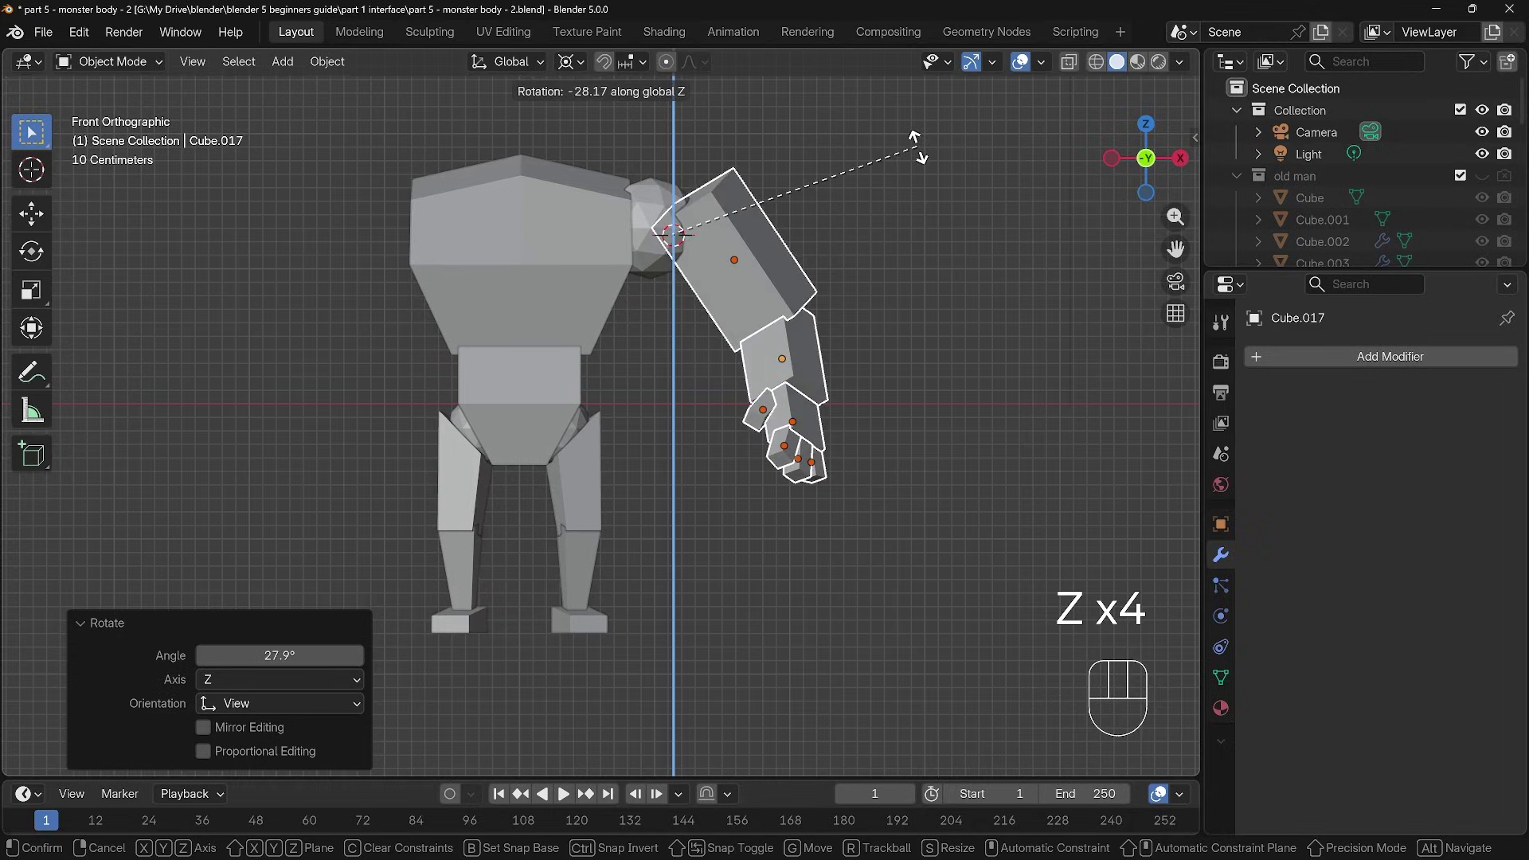
click(916, 146)
Step: Rotate the whole arm a further 6° in front view and move it about -0.21 m in X and -0.13 m in Z
key(r)
click(973, 257)
key(g)
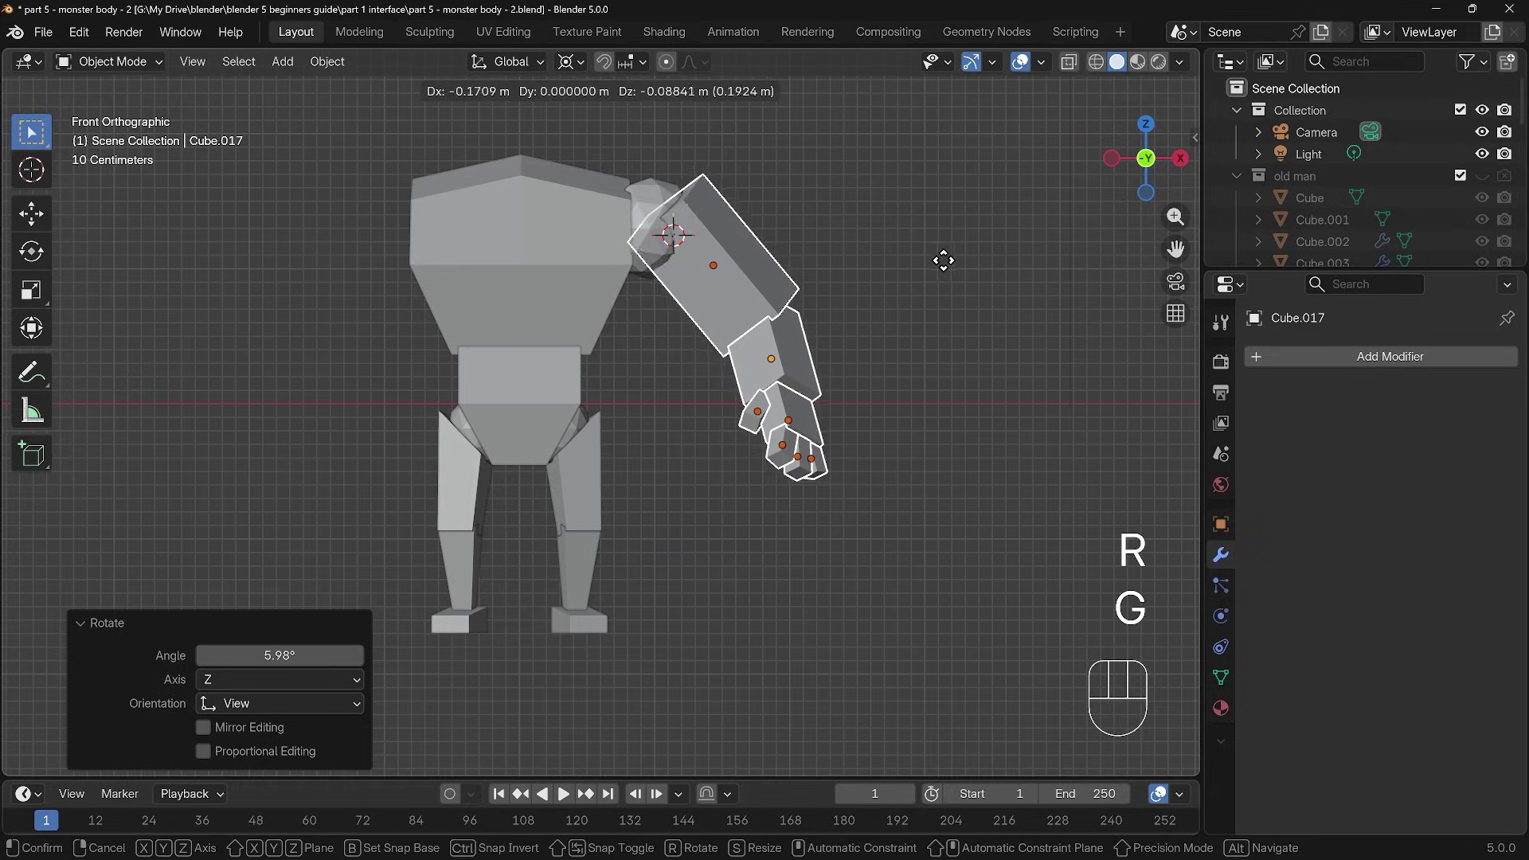
click(940, 267)
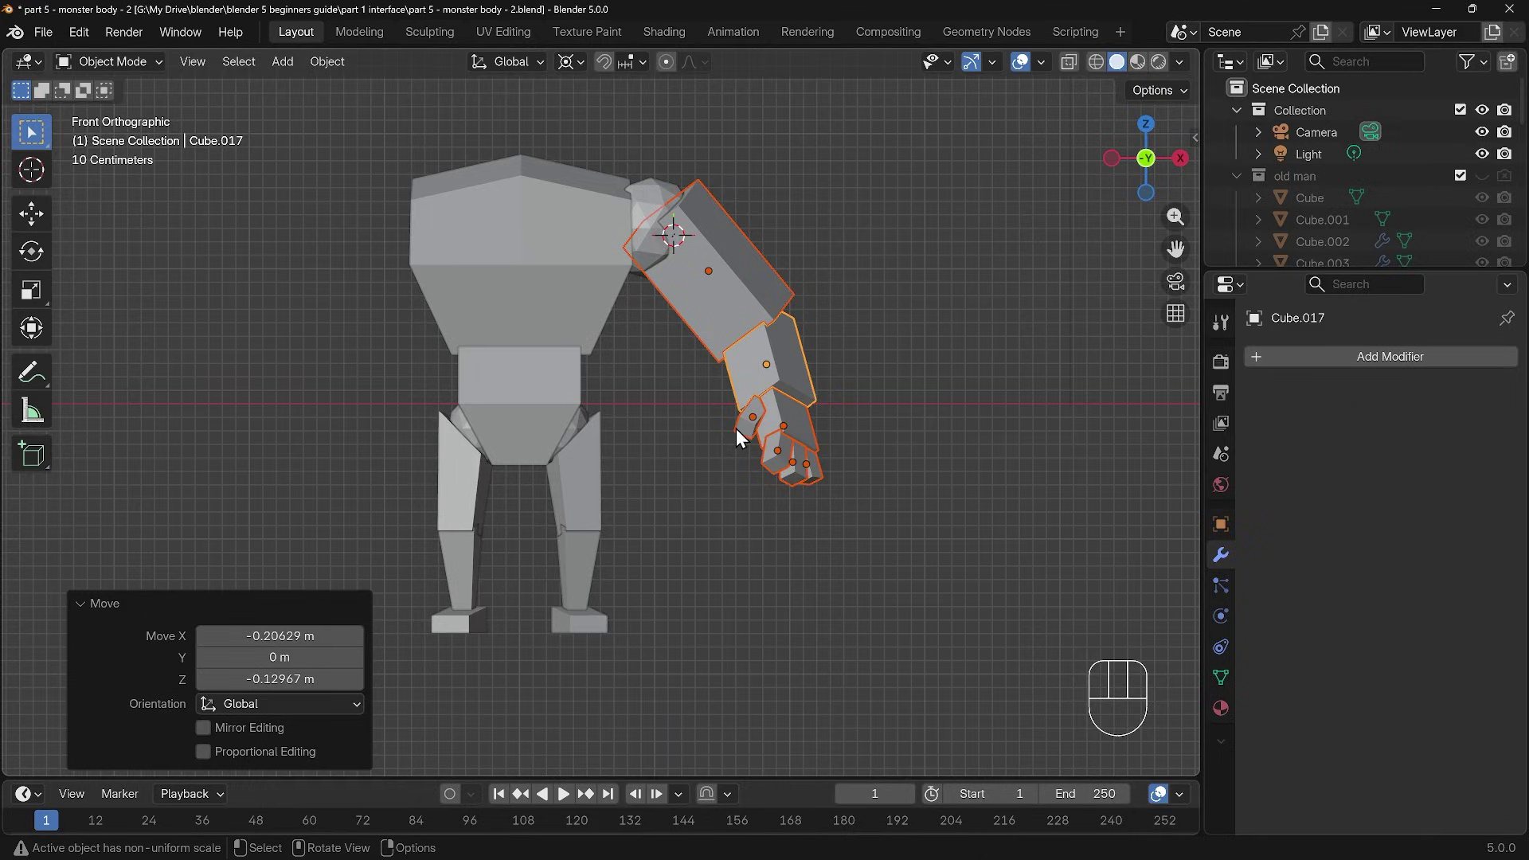
Step: Select the hand, thumb and fingers, rotate them about -13.2° around a 3D cursor at the wrist, and move them about 0.07 m in X
drag(736, 429, 841, 484)
middle_drag(752, 326, 951, 409)
key(r)
right_click(939, 434)
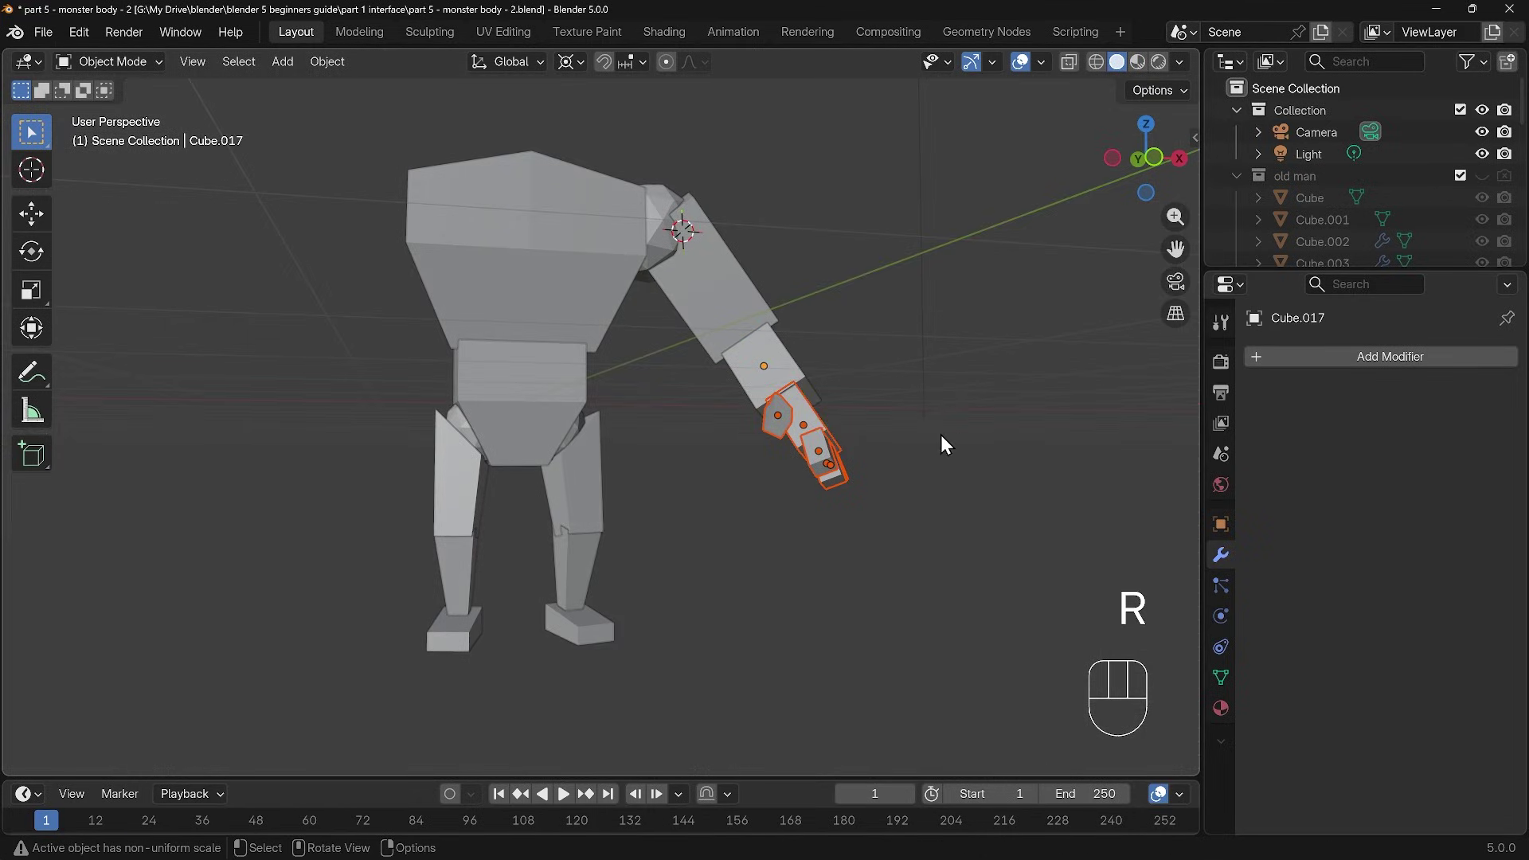
shift+right_click(801, 390)
key(r)
click(975, 413)
key(g)
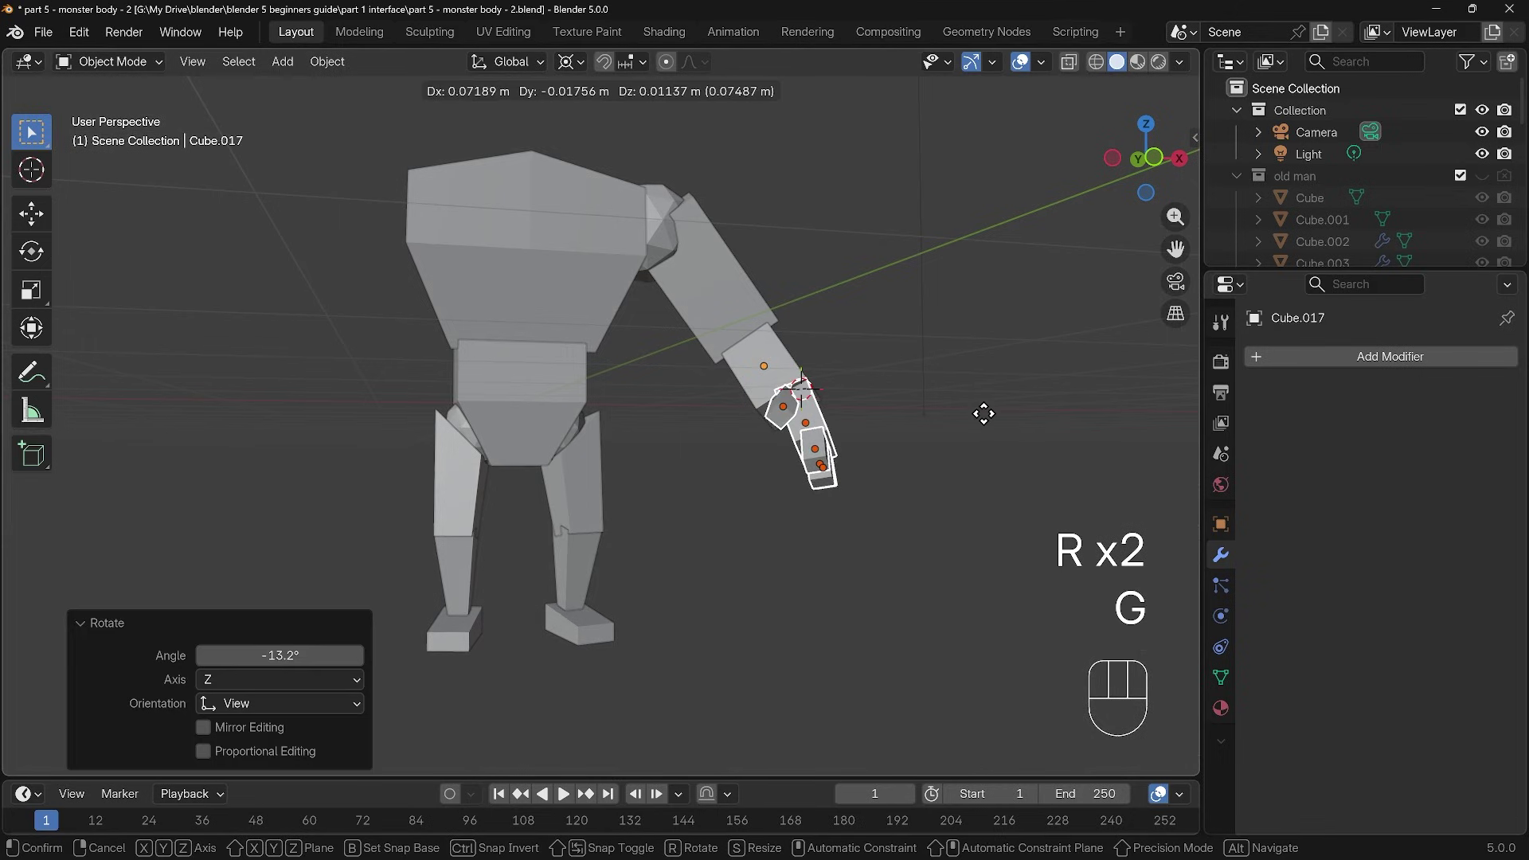
click(984, 413)
Step: Shorten the palm block along its local Z axis to a scale factor of about 0.82, pivoting at the wrist cursor
middle_drag(901, 446, 828, 442)
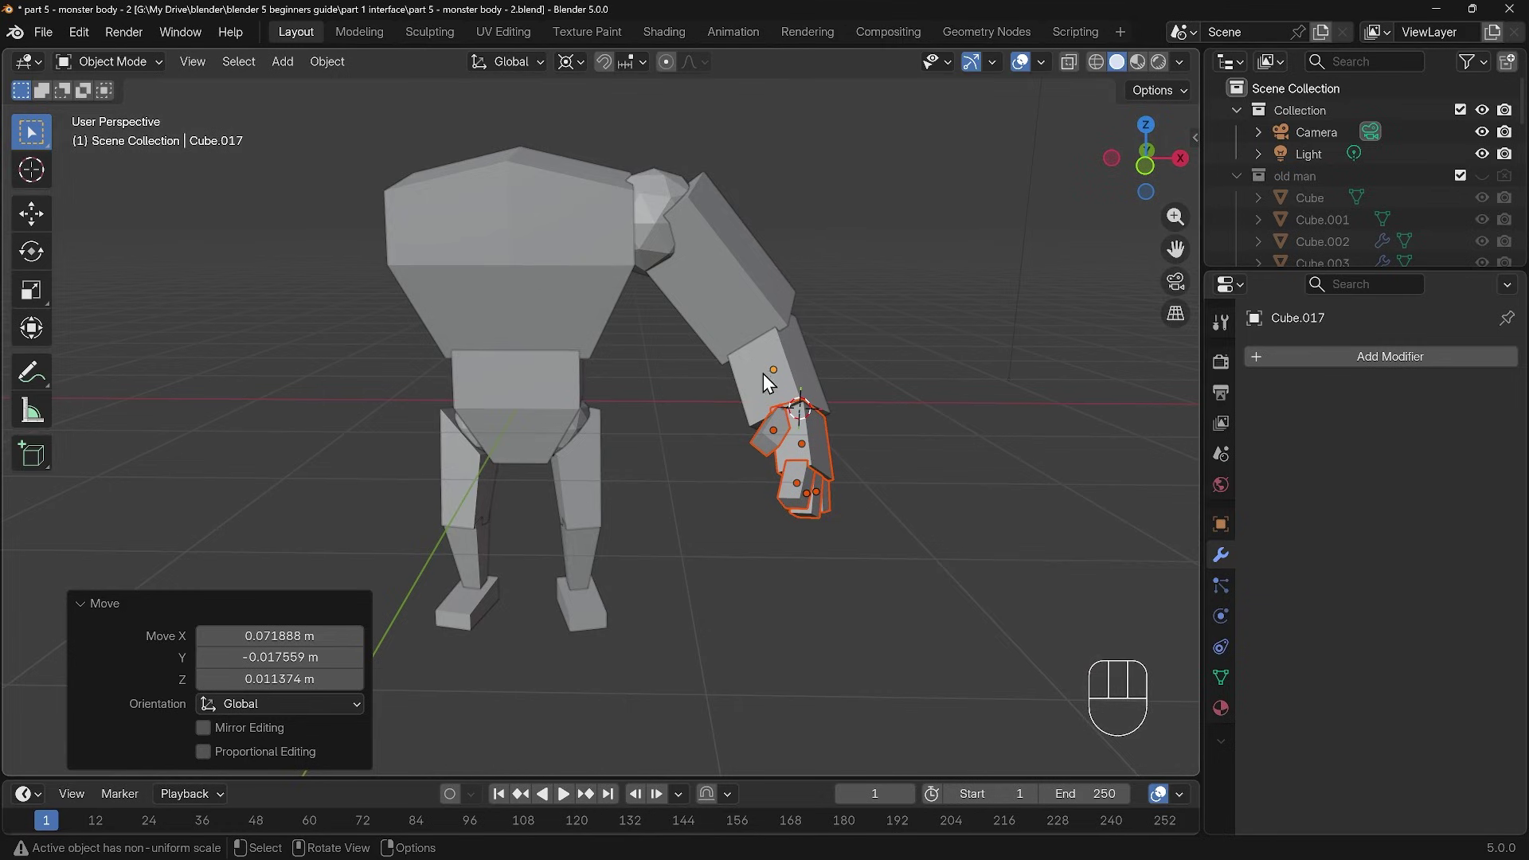
click(825, 443)
middle_drag(967, 481, 714, 472)
scroll(791, 496, up, 4)
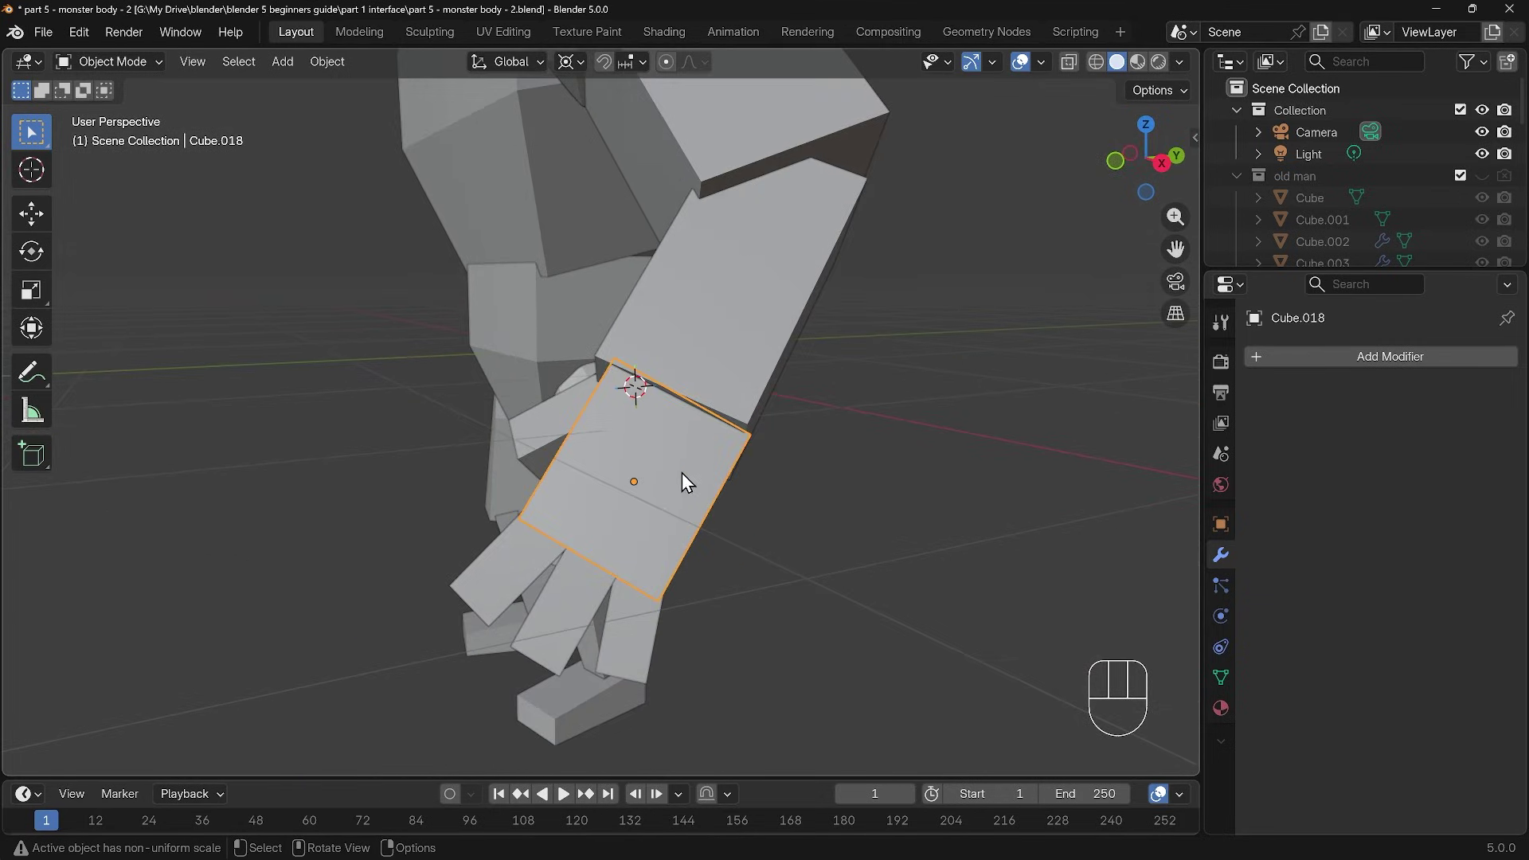
key(n)
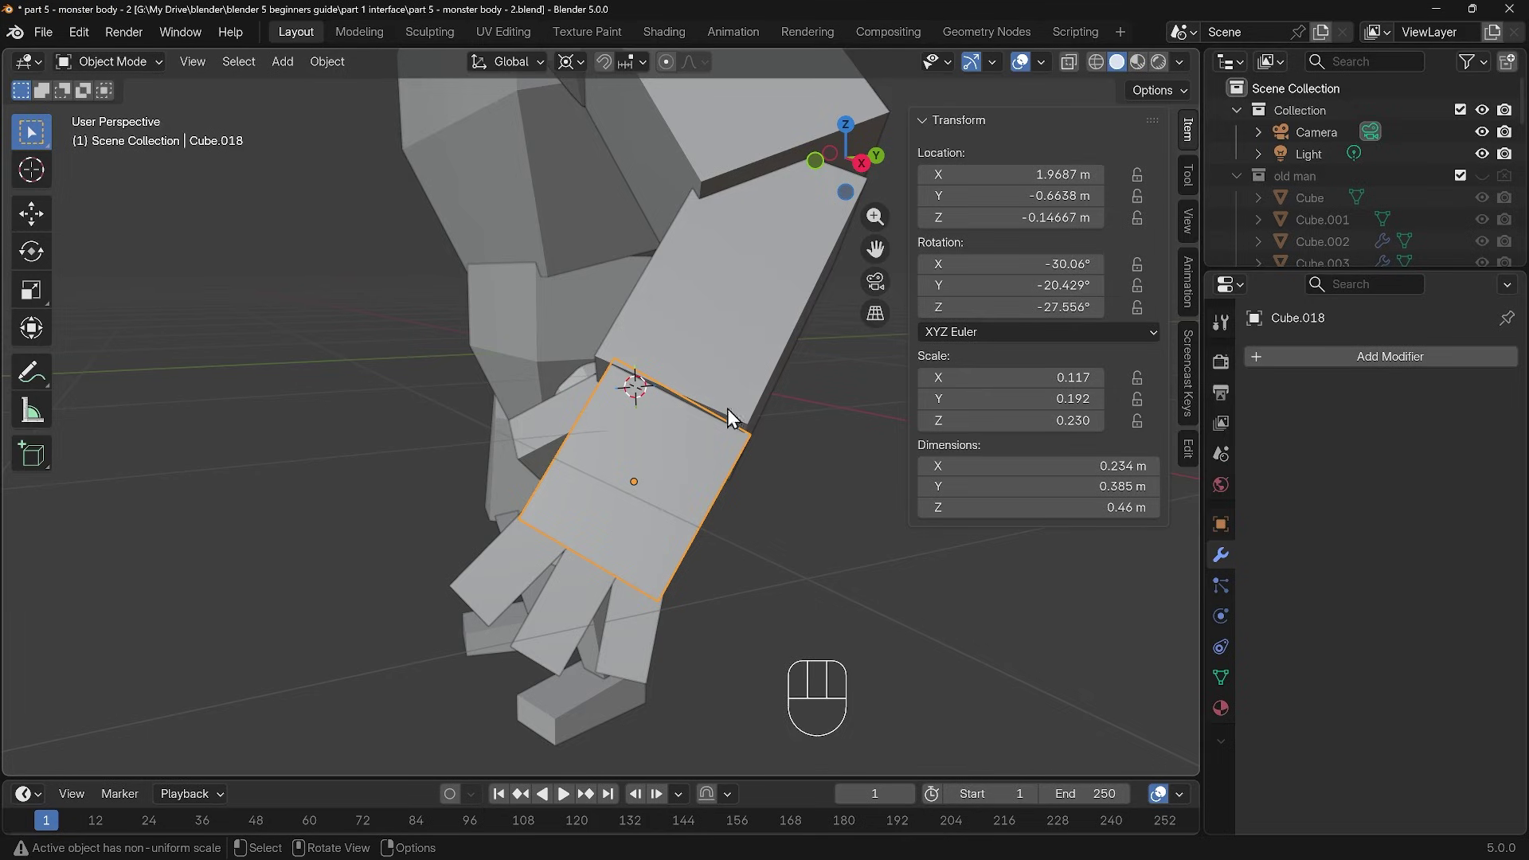
key(s)
key(z)
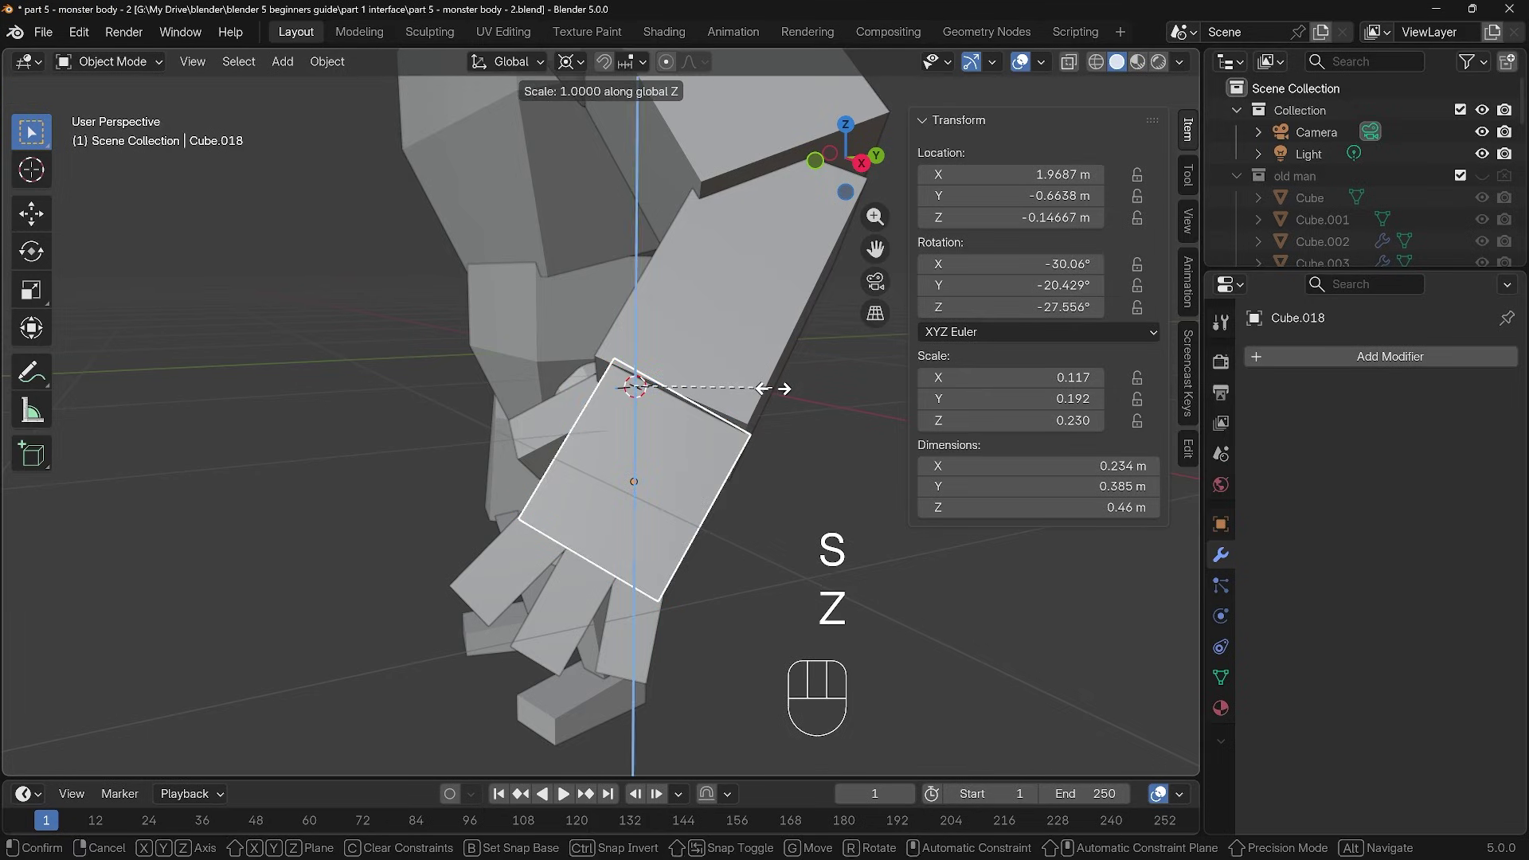
key(z)
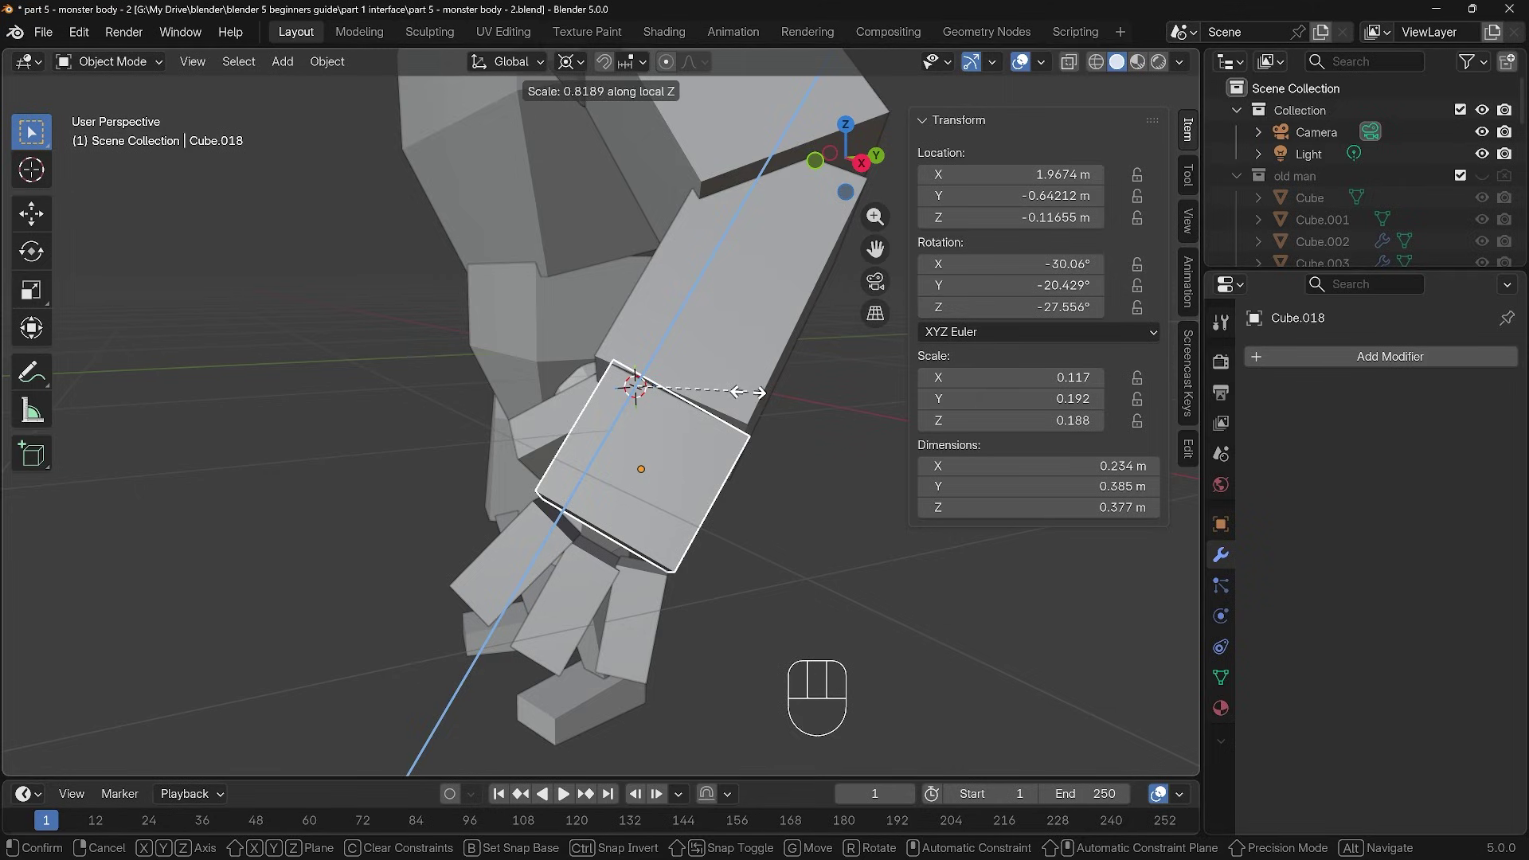
click(749, 392)
Step: With the pivot at Median Point, move the three fingers about 0.035 m in Y and 0.069 m in Z against the shortened palm
click(552, 545)
shift+click(585, 574)
shift+click(656, 591)
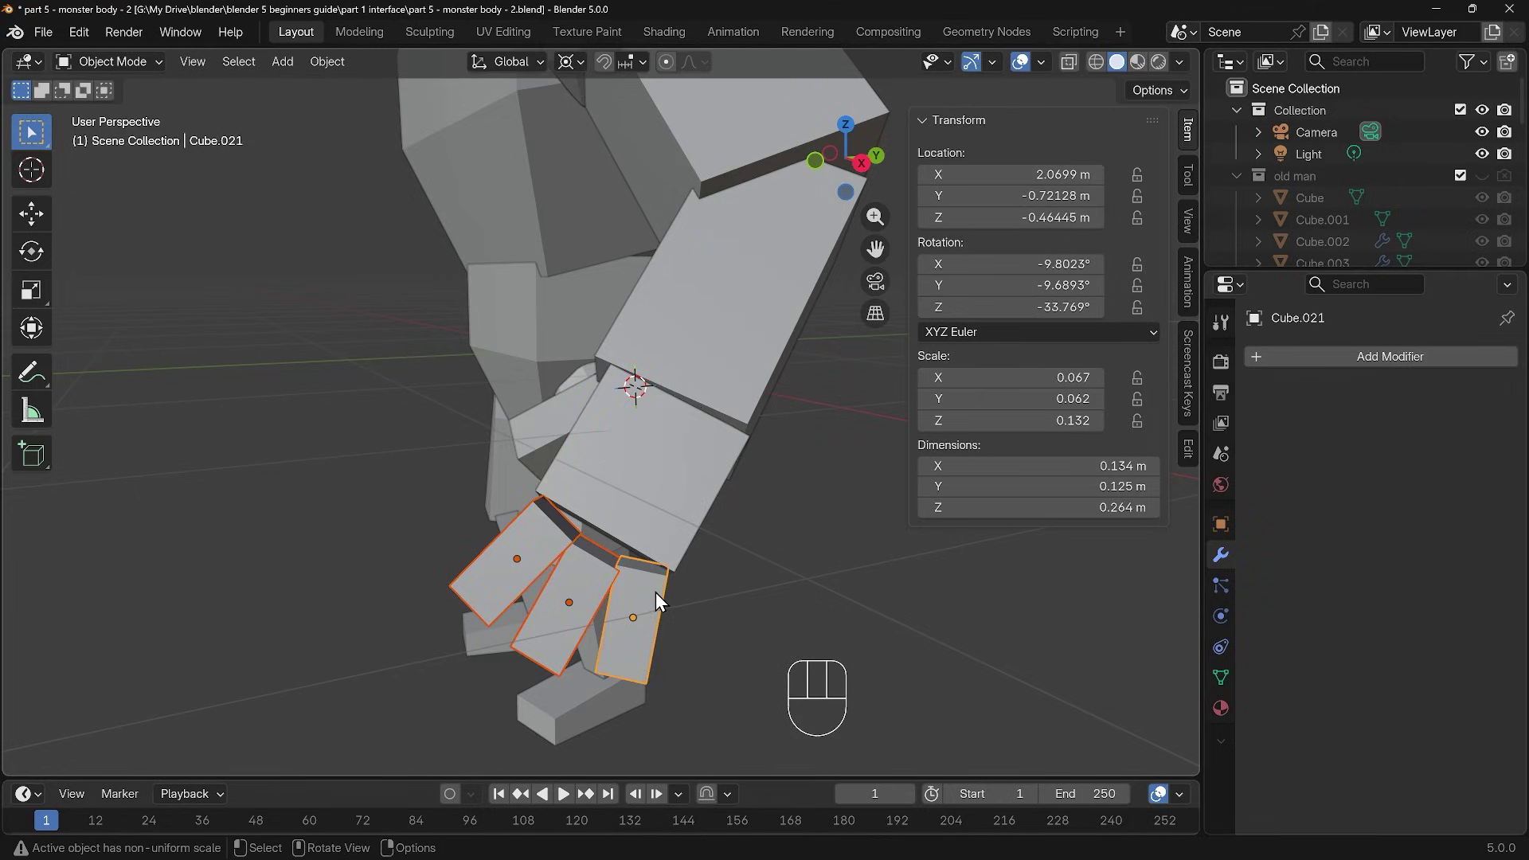
click(573, 62)
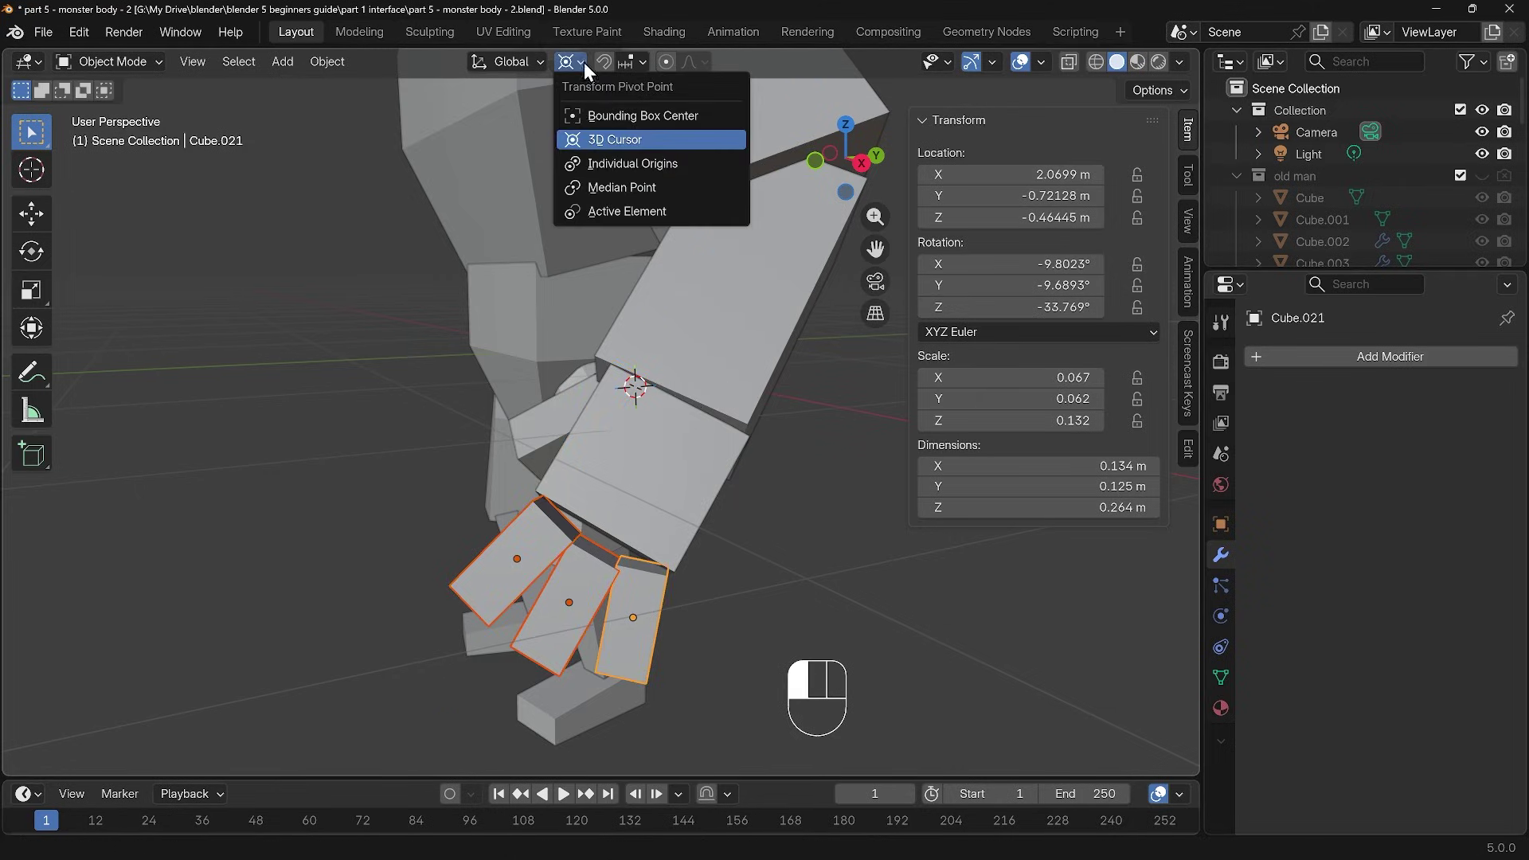
click(595, 184)
key(g)
click(642, 593)
middle_drag(642, 589, 706, 466)
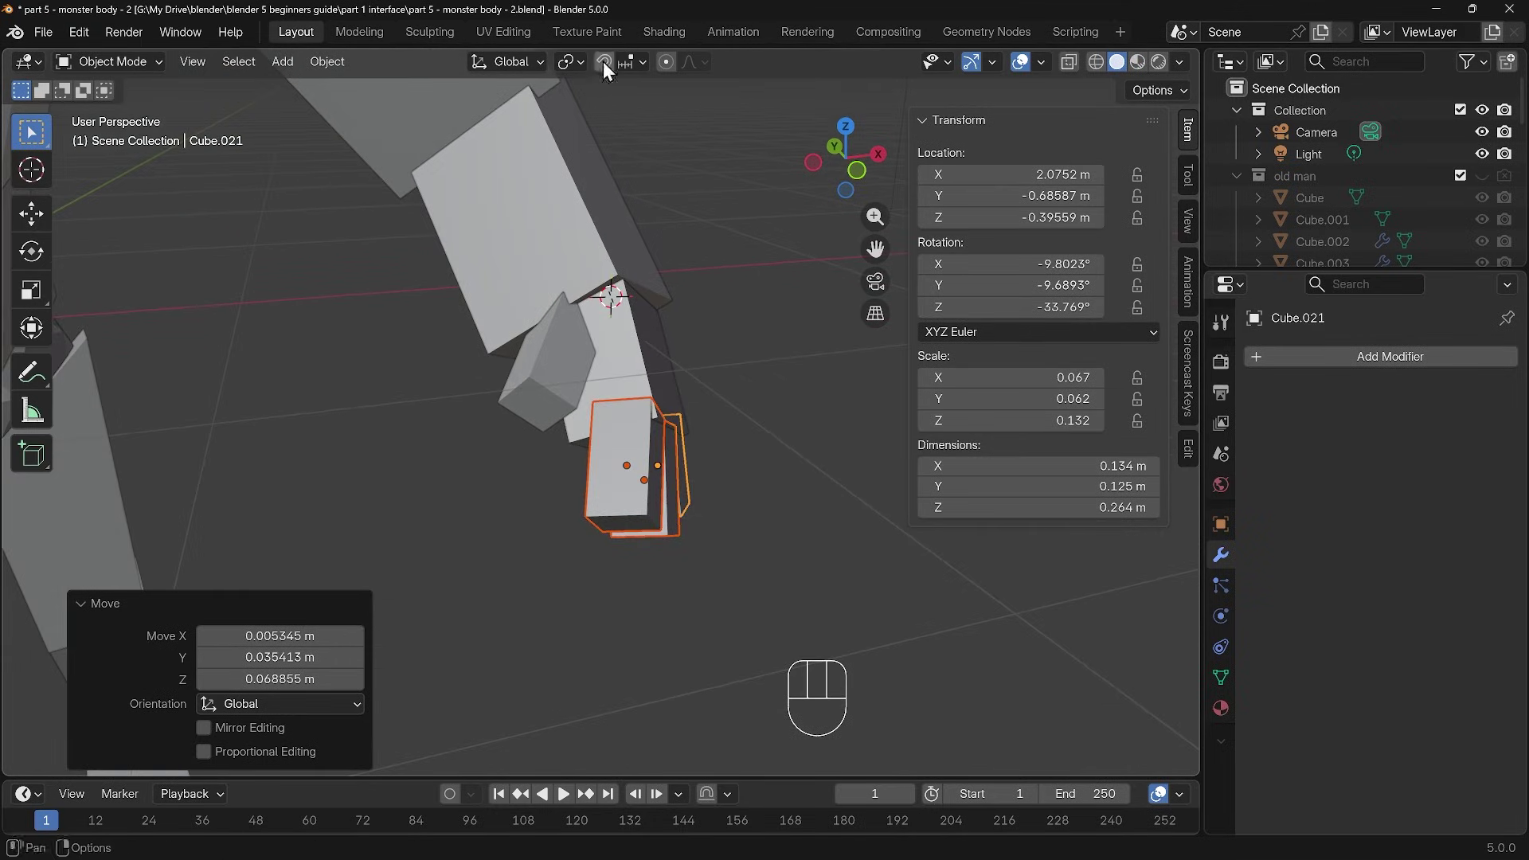
Step: Set the transform pivot point to Individual Origins and thin the three fingers along local X by a factor of 0.765
click(580, 62)
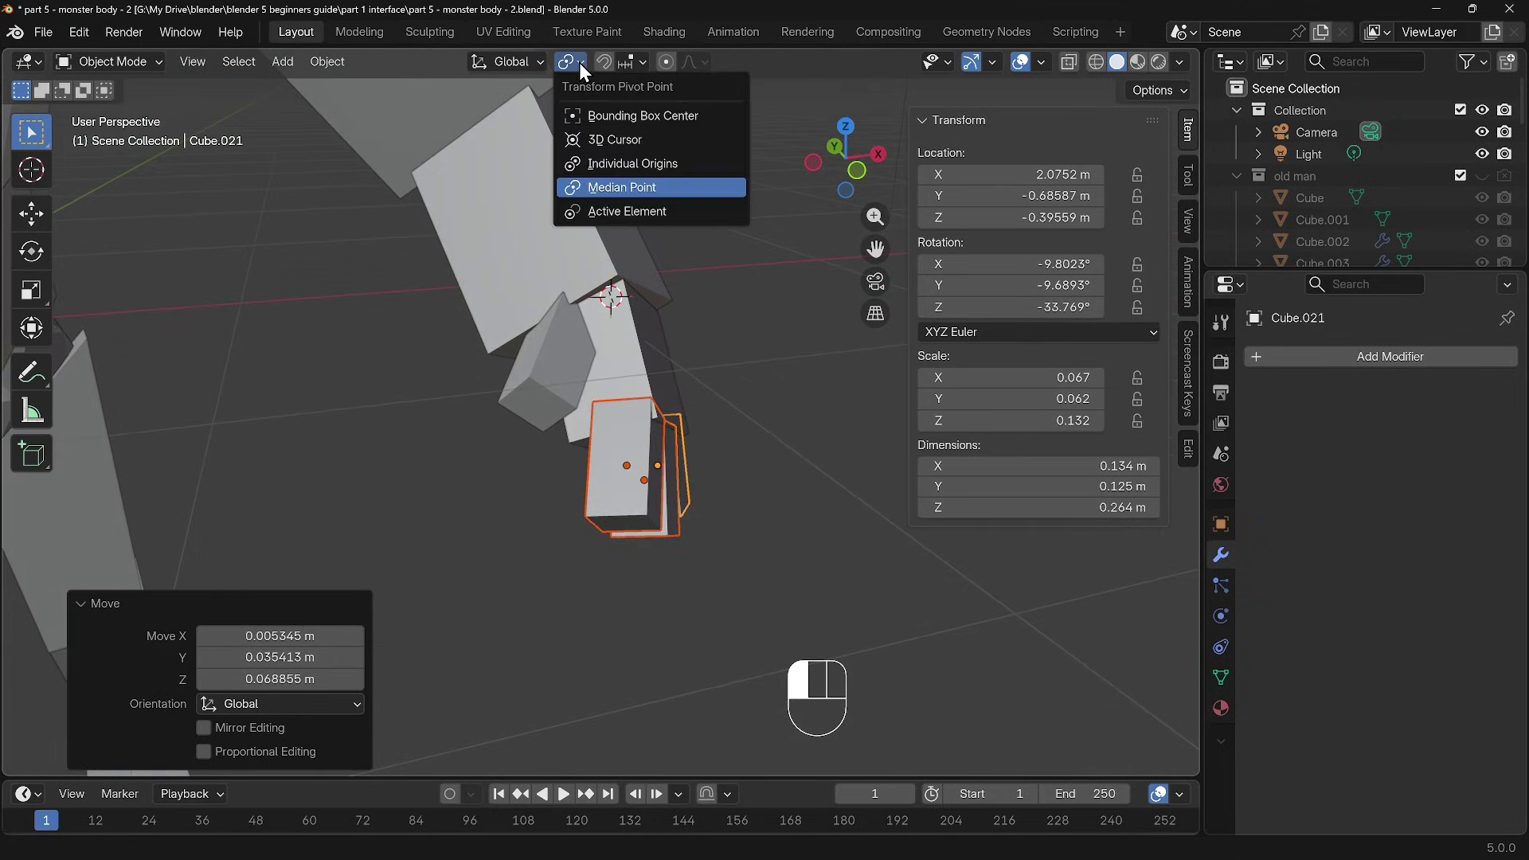
click(615, 164)
middle_drag(701, 341, 739, 472)
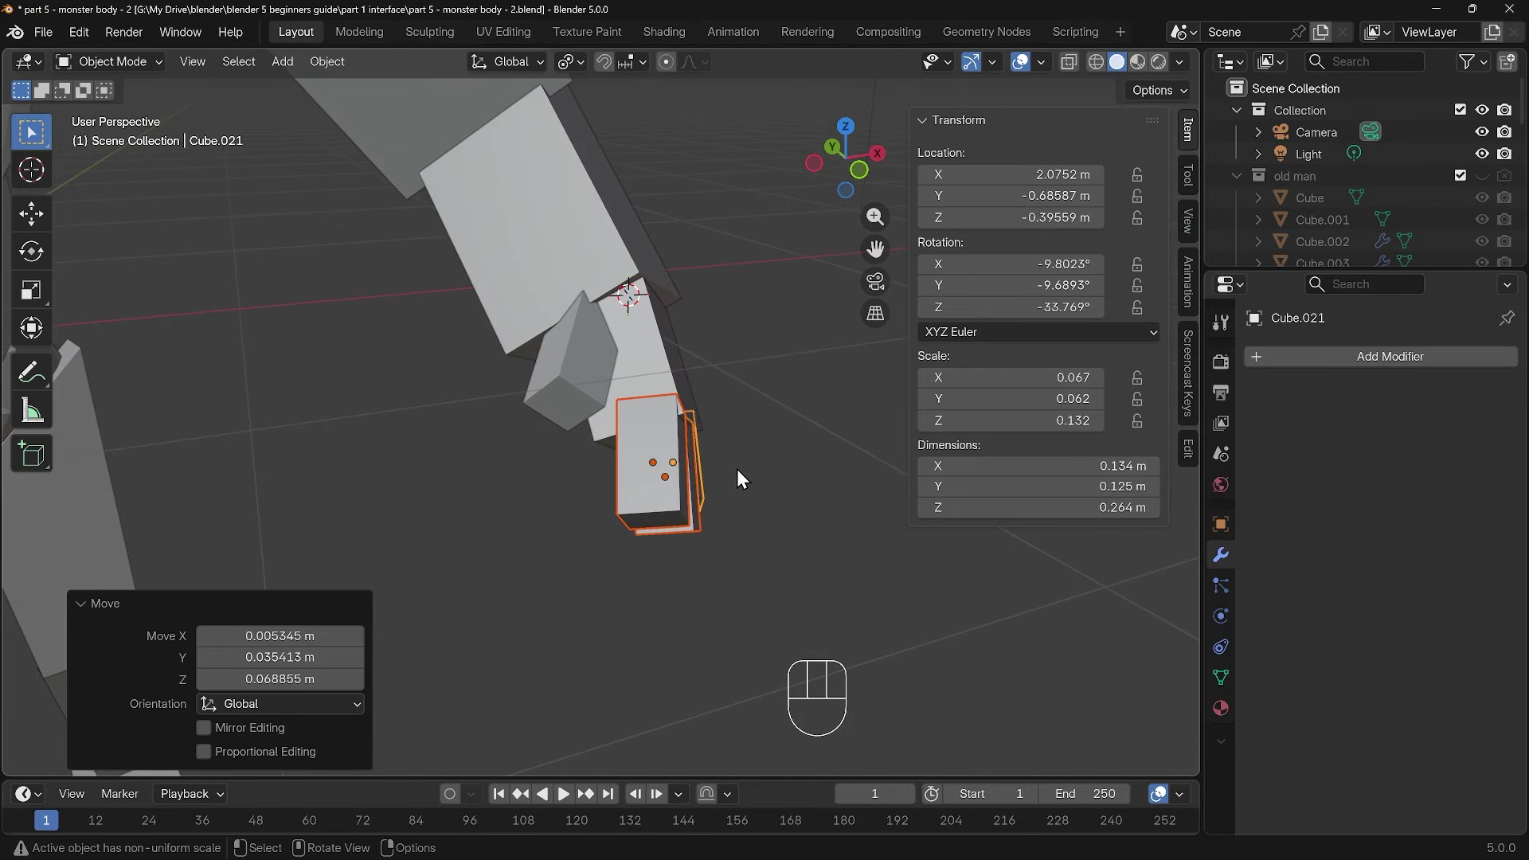
key(s)
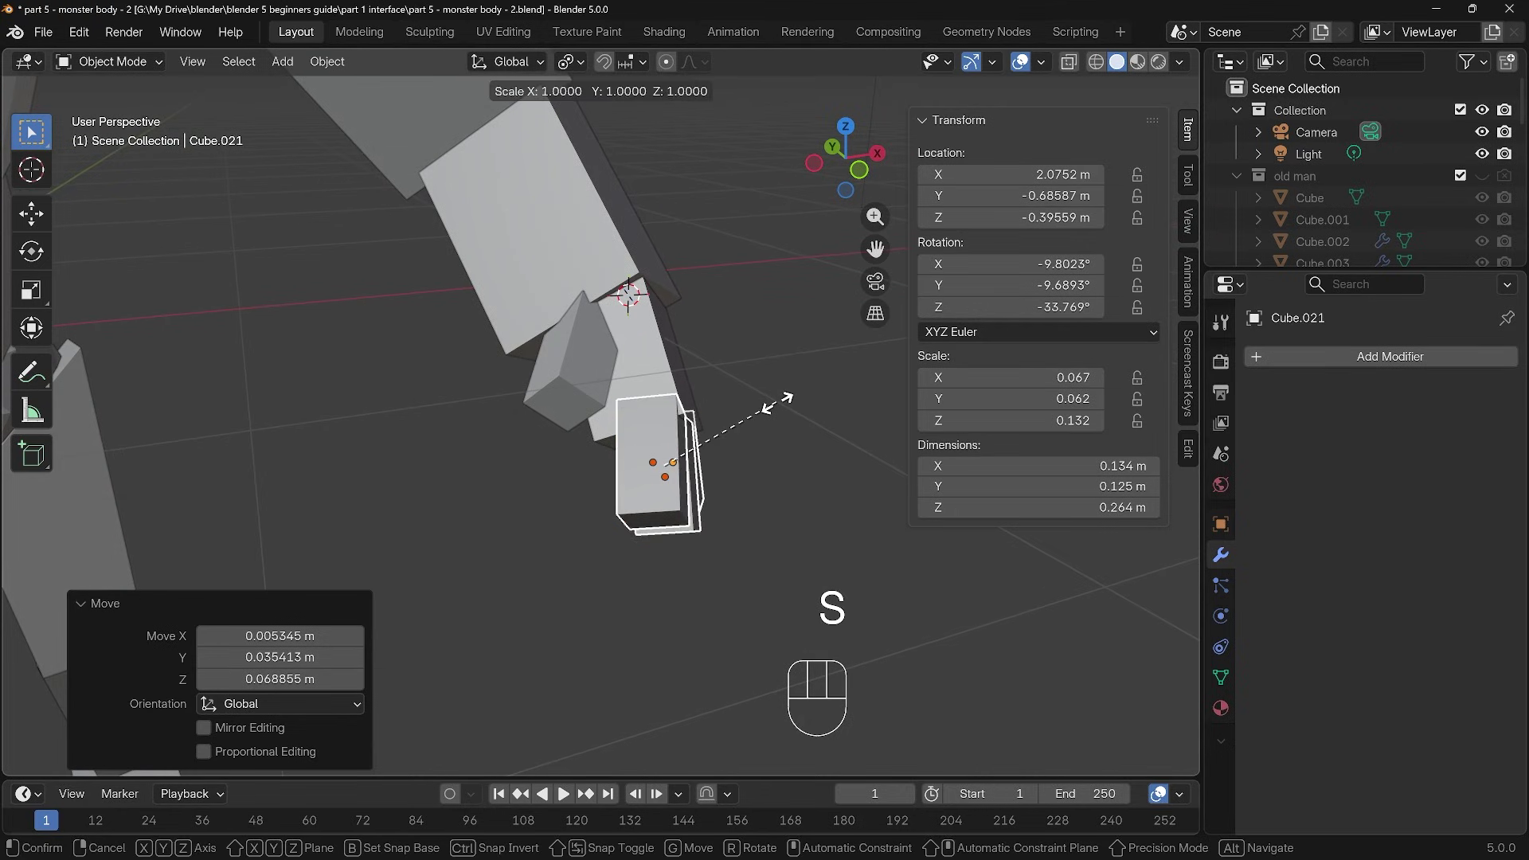
key(x)
key(x)
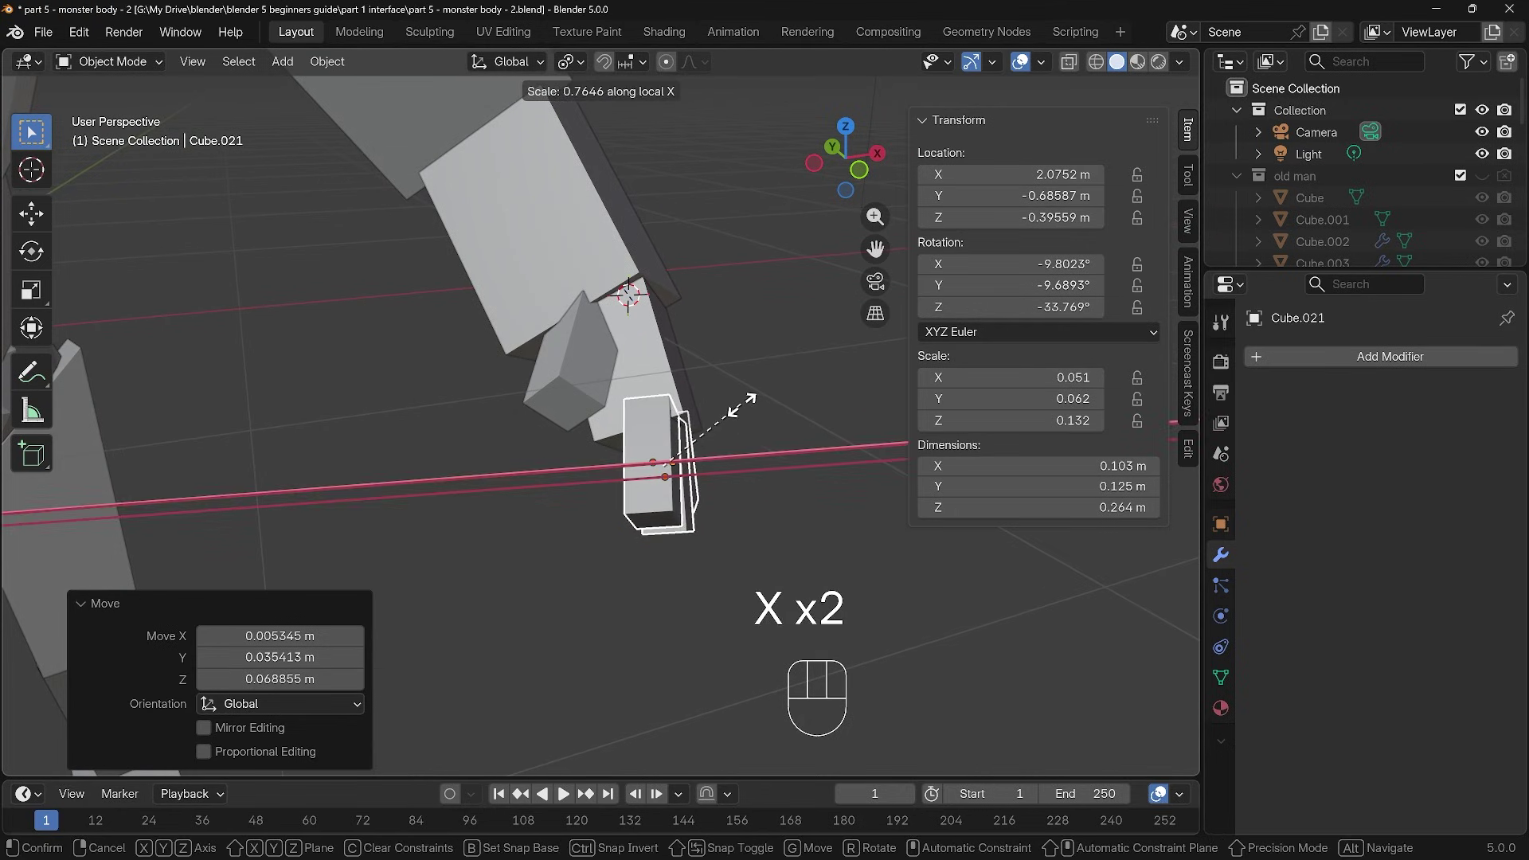
click(741, 408)
Step: Nudge the three thinned fingers into line with the end of the palm, keeping the Individual Origins pivot
middle_drag(725, 432, 728, 453)
key(g)
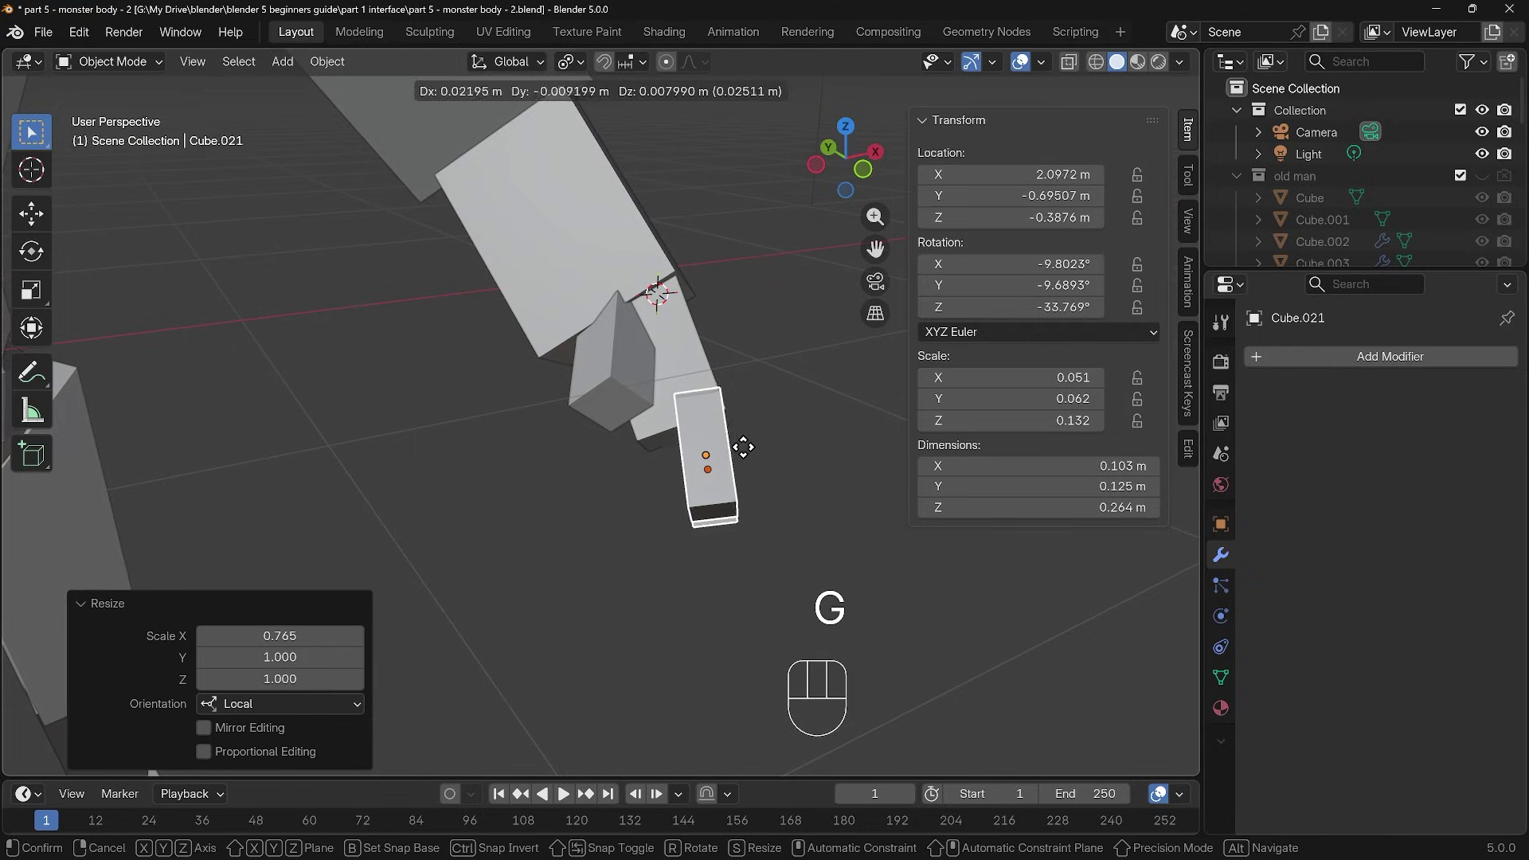
click(741, 446)
key(g)
click(744, 414)
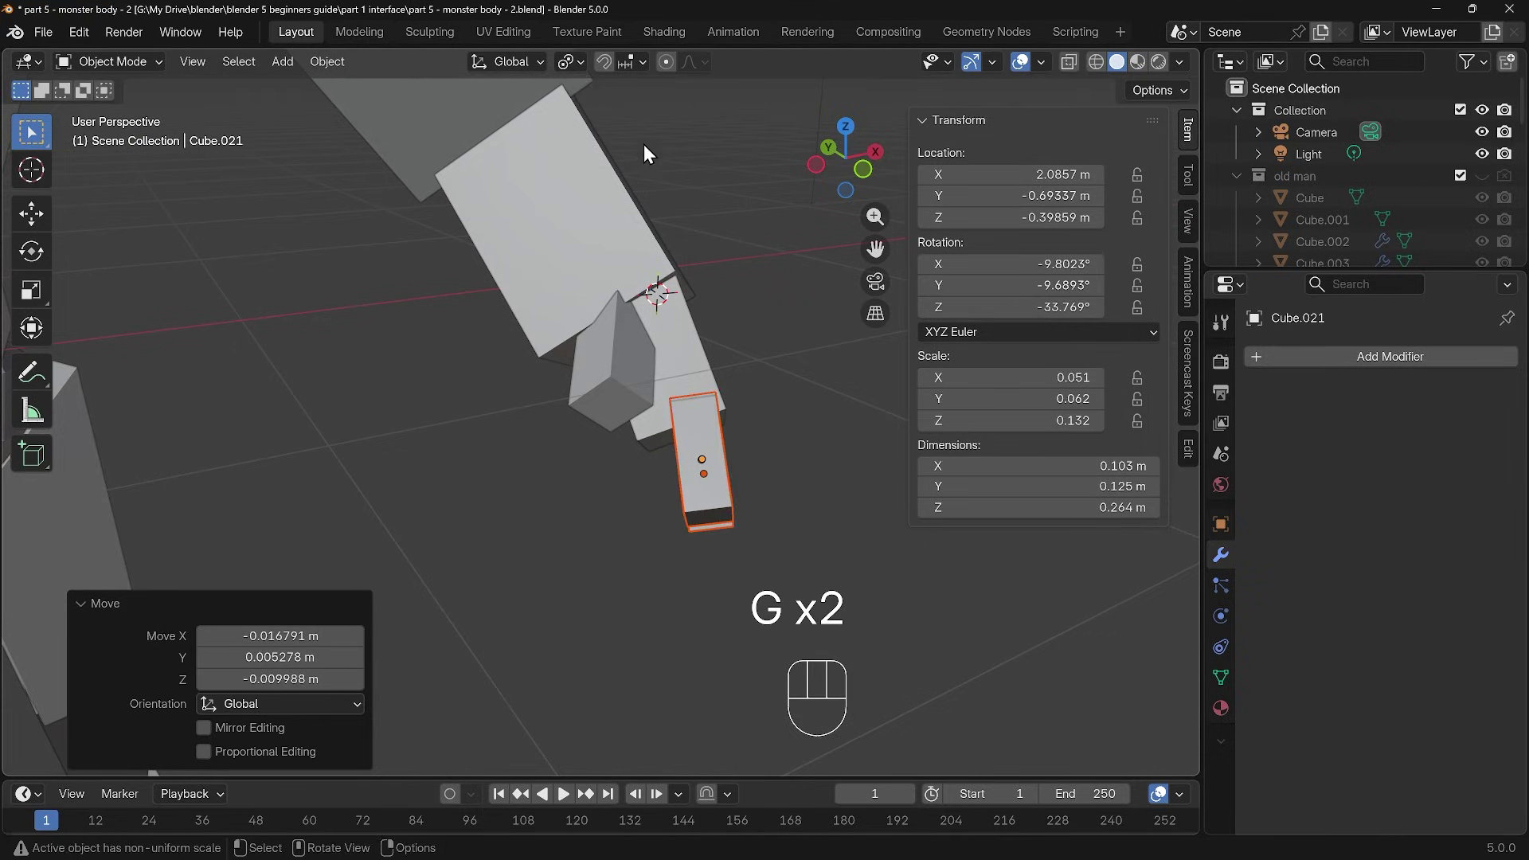
click(580, 62)
click(645, 160)
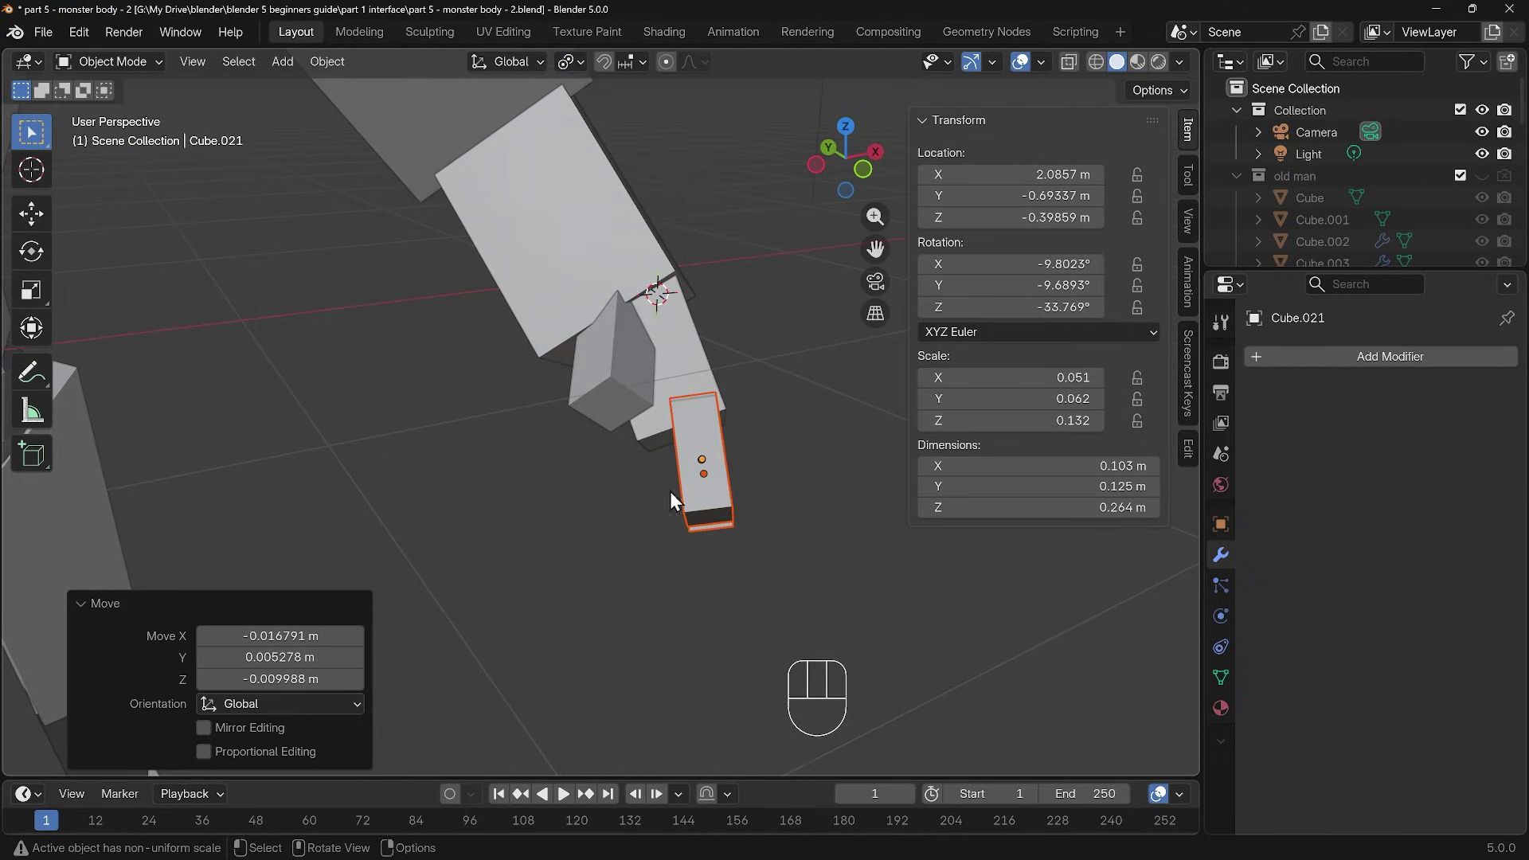
Step: Enlarge the shoulder icosphere to a scale of about 0.463 and move it upward and back onto the torso's upper corner
scroll(671, 490, down, 5)
middle_drag(671, 490, 723, 384)
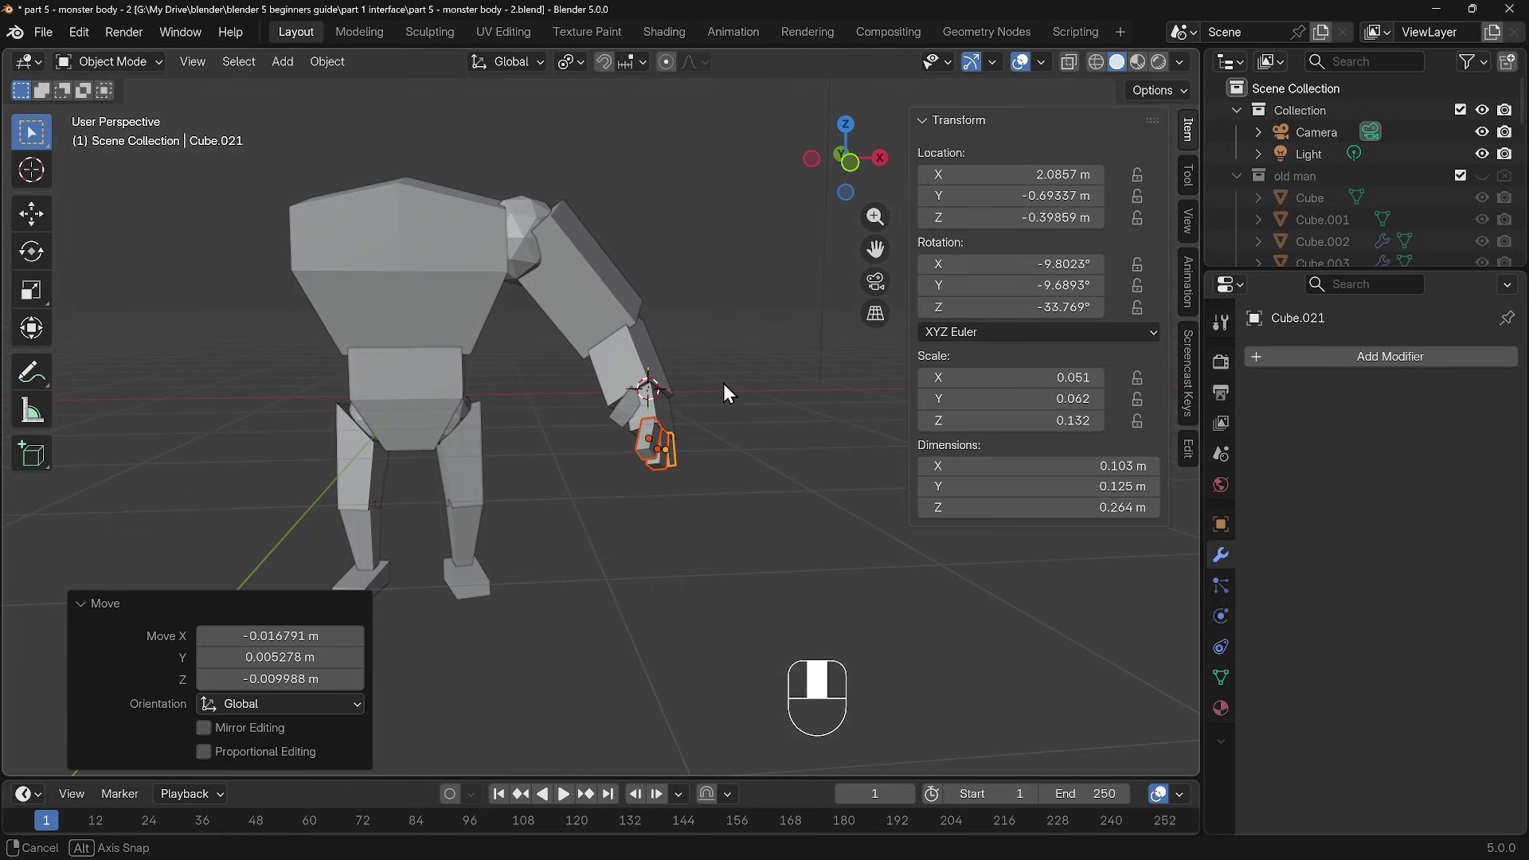
click(538, 248)
key(s)
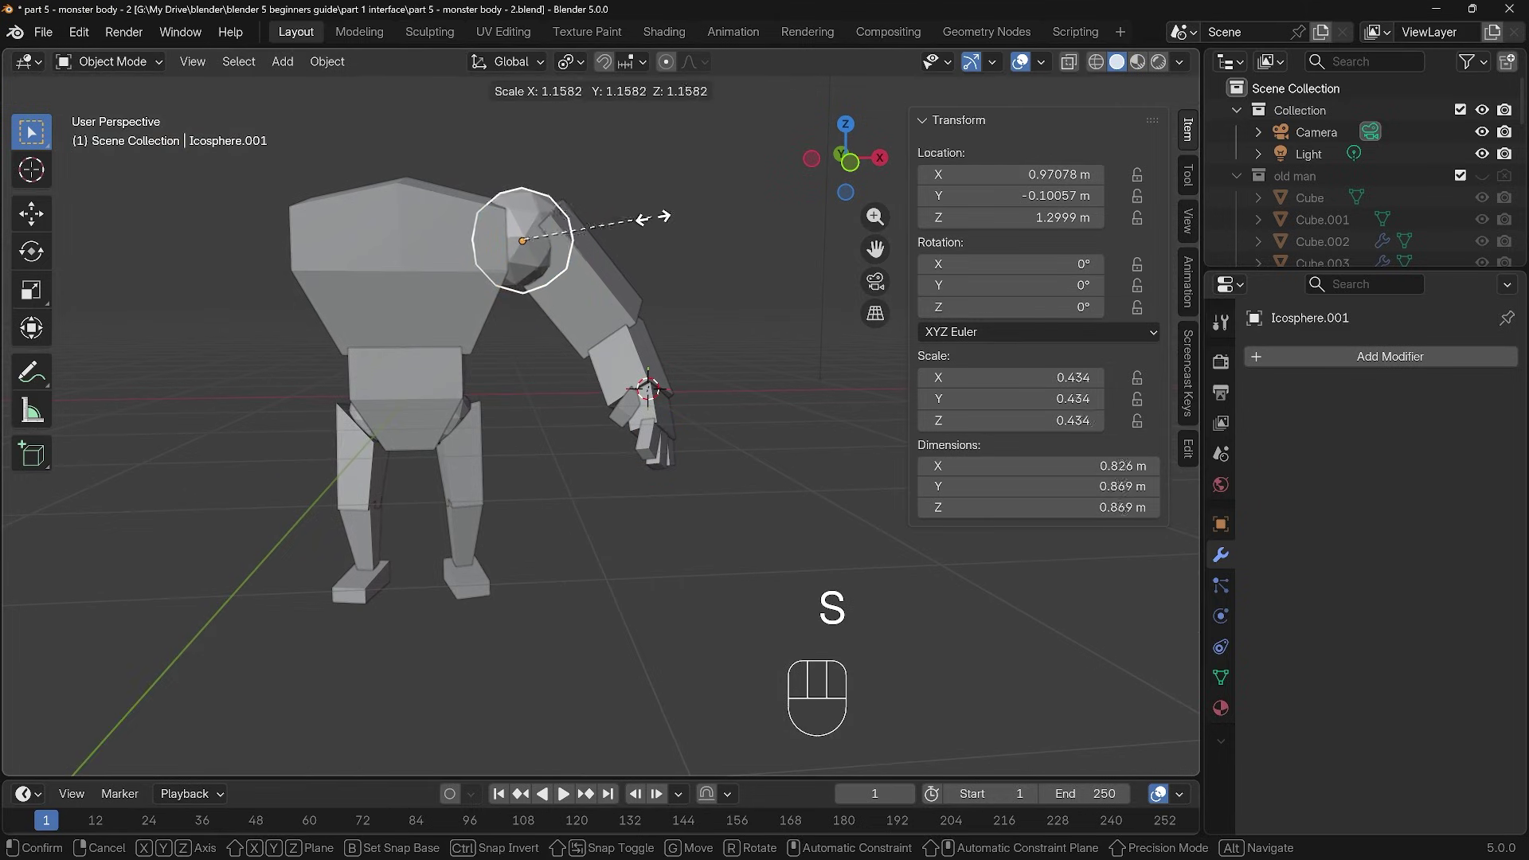
click(661, 218)
key(g)
click(654, 236)
middle_drag(655, 236, 446, 267)
key(g)
click(610, 264)
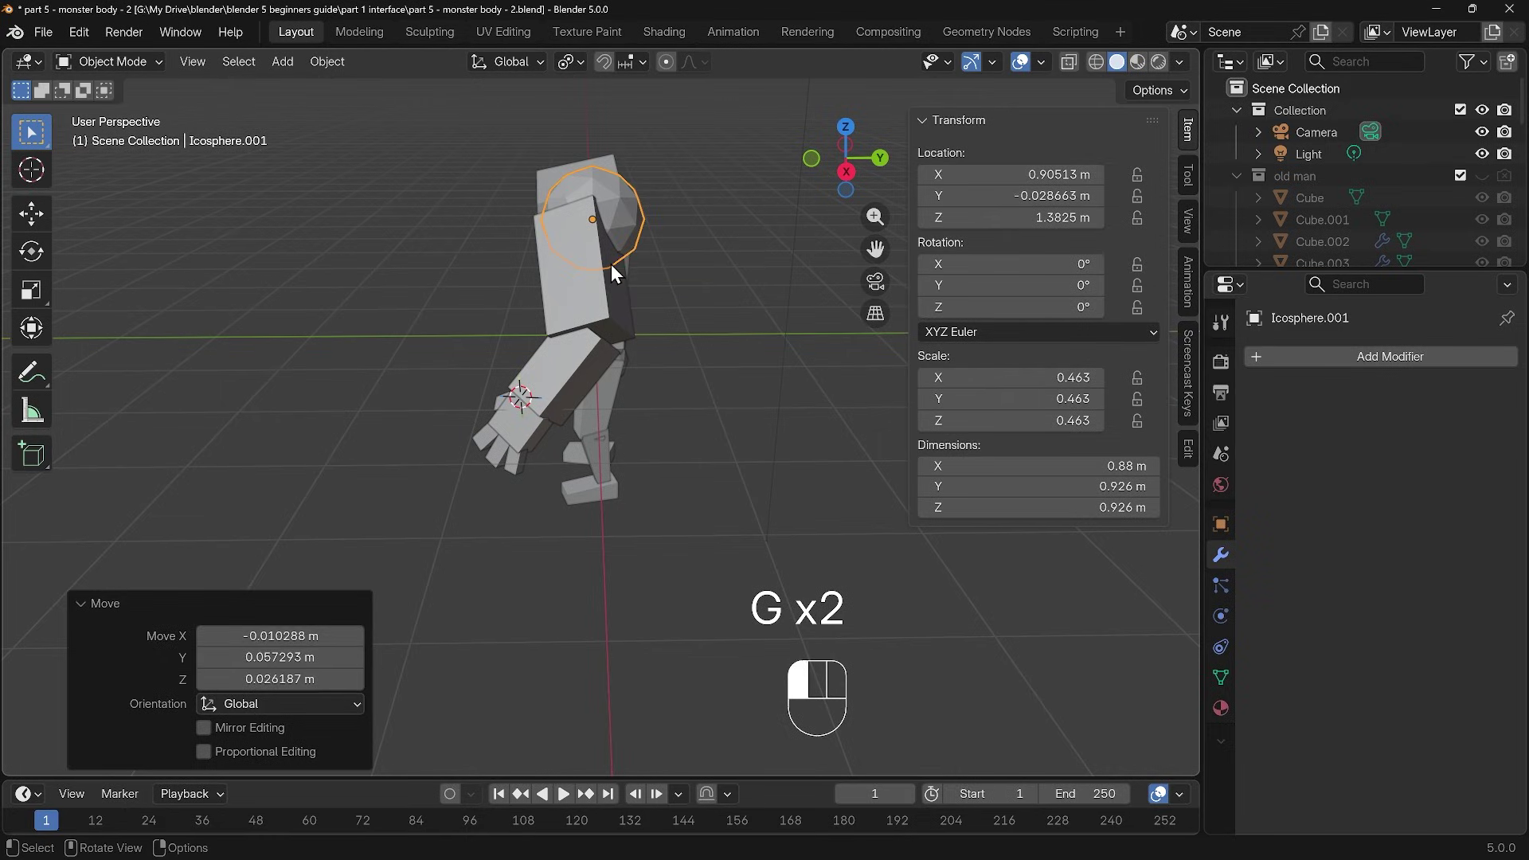
Step: Rotate the upper arm block about -7.4° in the view and move it about 0.079 m along Y
click(610, 264)
key(r)
click(737, 229)
key(g)
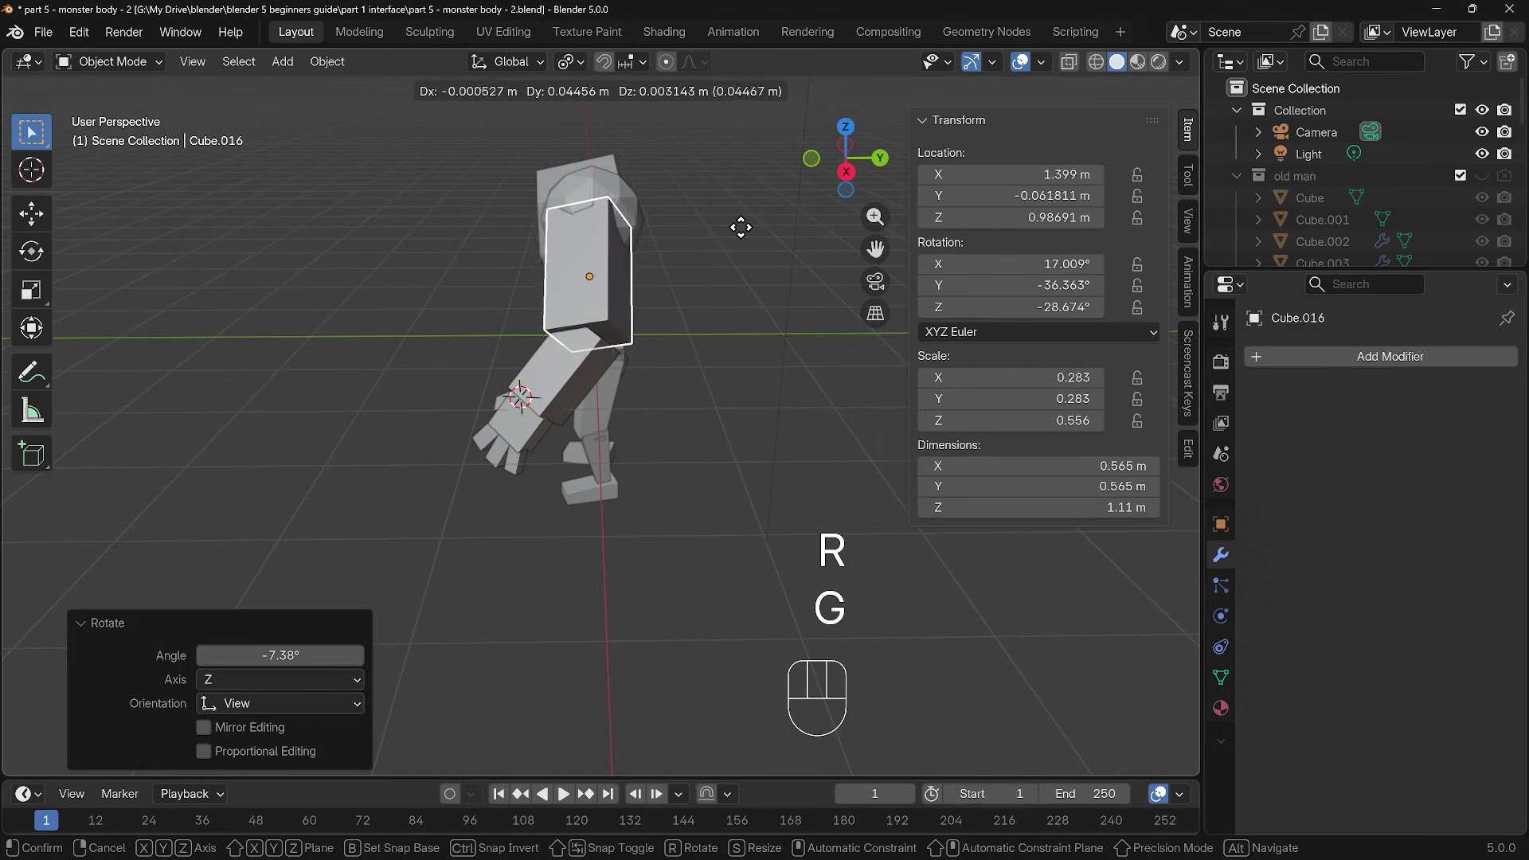
click(745, 228)
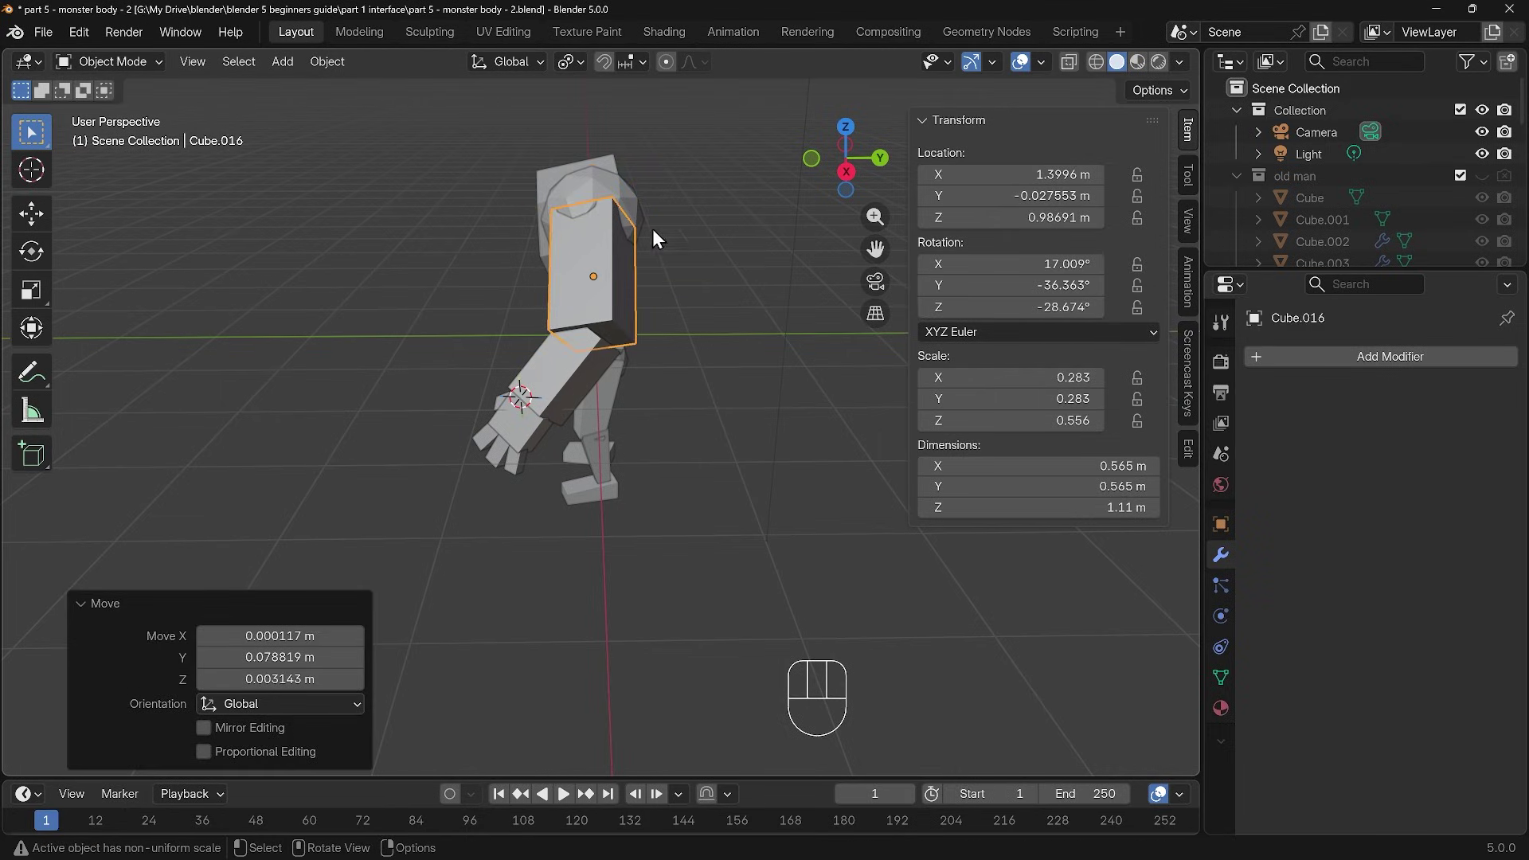
Step: Add the torso, shoulder and whole arm to the selection and rotate them together about 13.9° in side view around the Median Point pivot
middle_drag(481, 375, 699, 351)
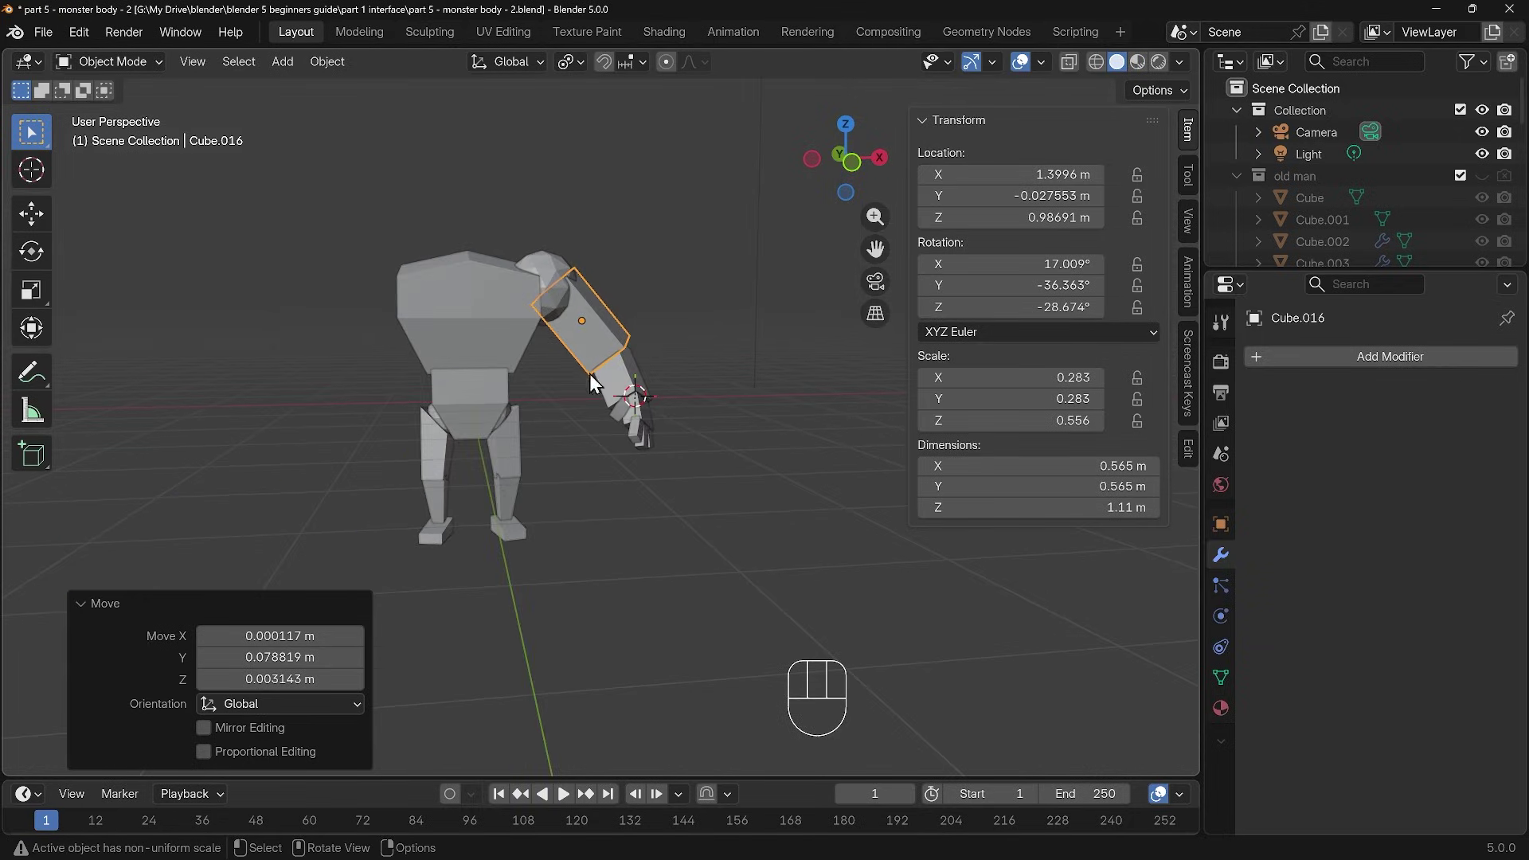
middle_drag(590, 374, 666, 363)
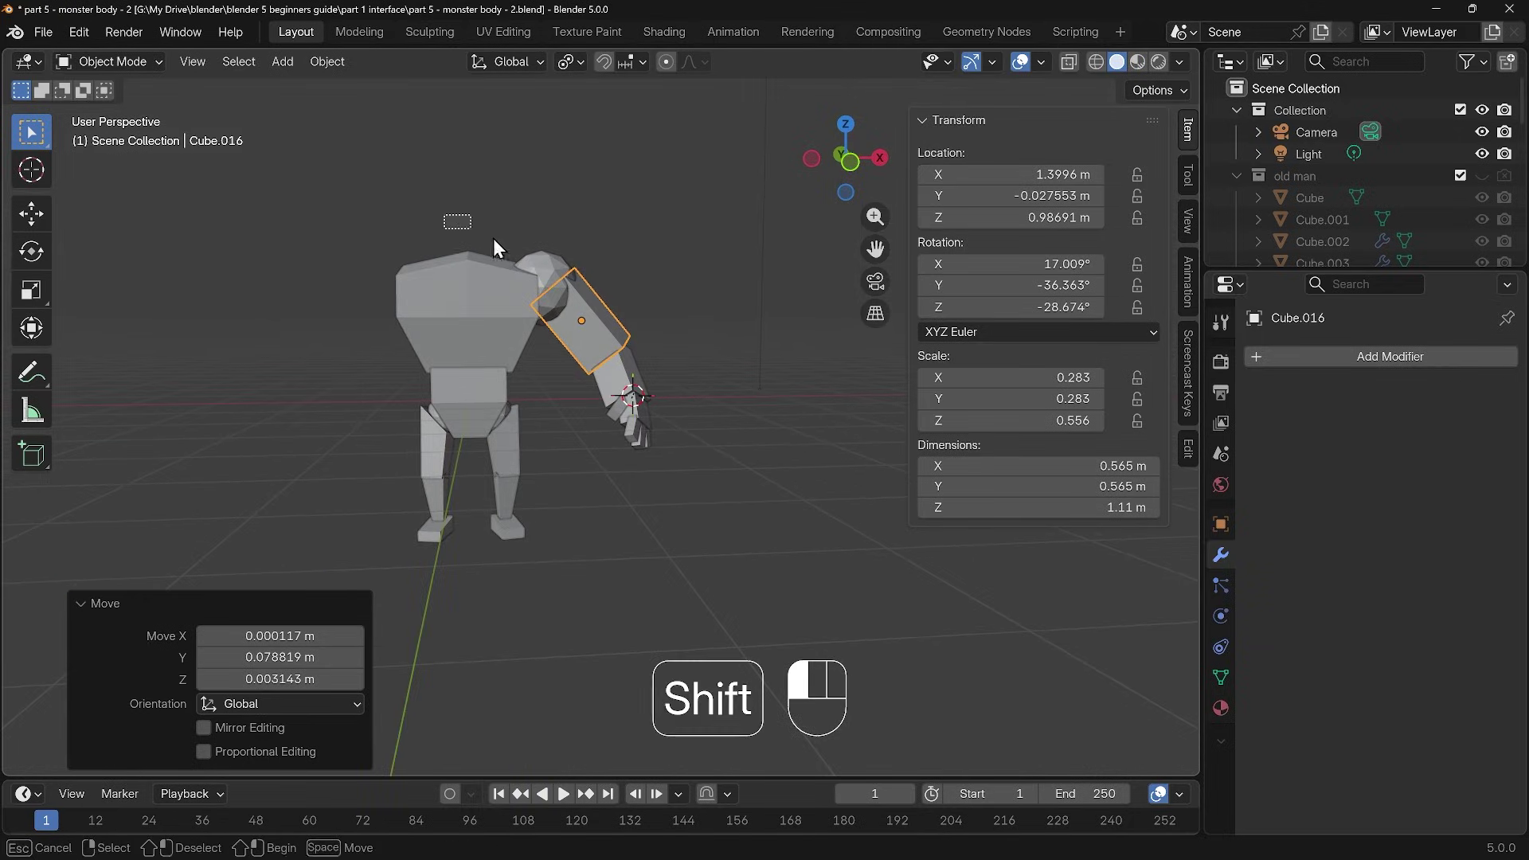
shift+drag(493, 237, 677, 447)
key(KP_3)
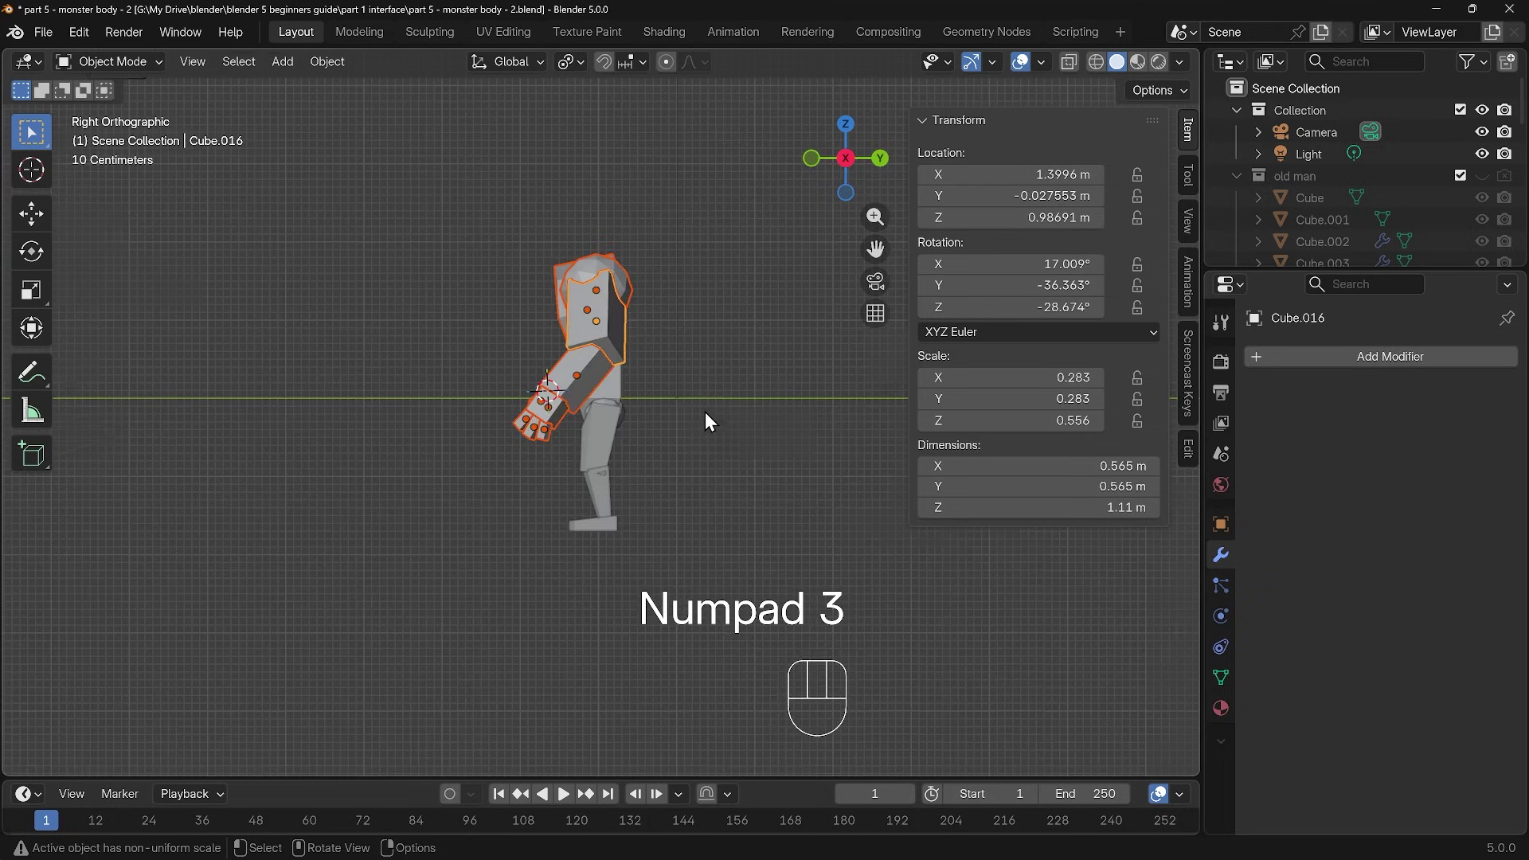
scroll(663, 407, up, 2)
key(r)
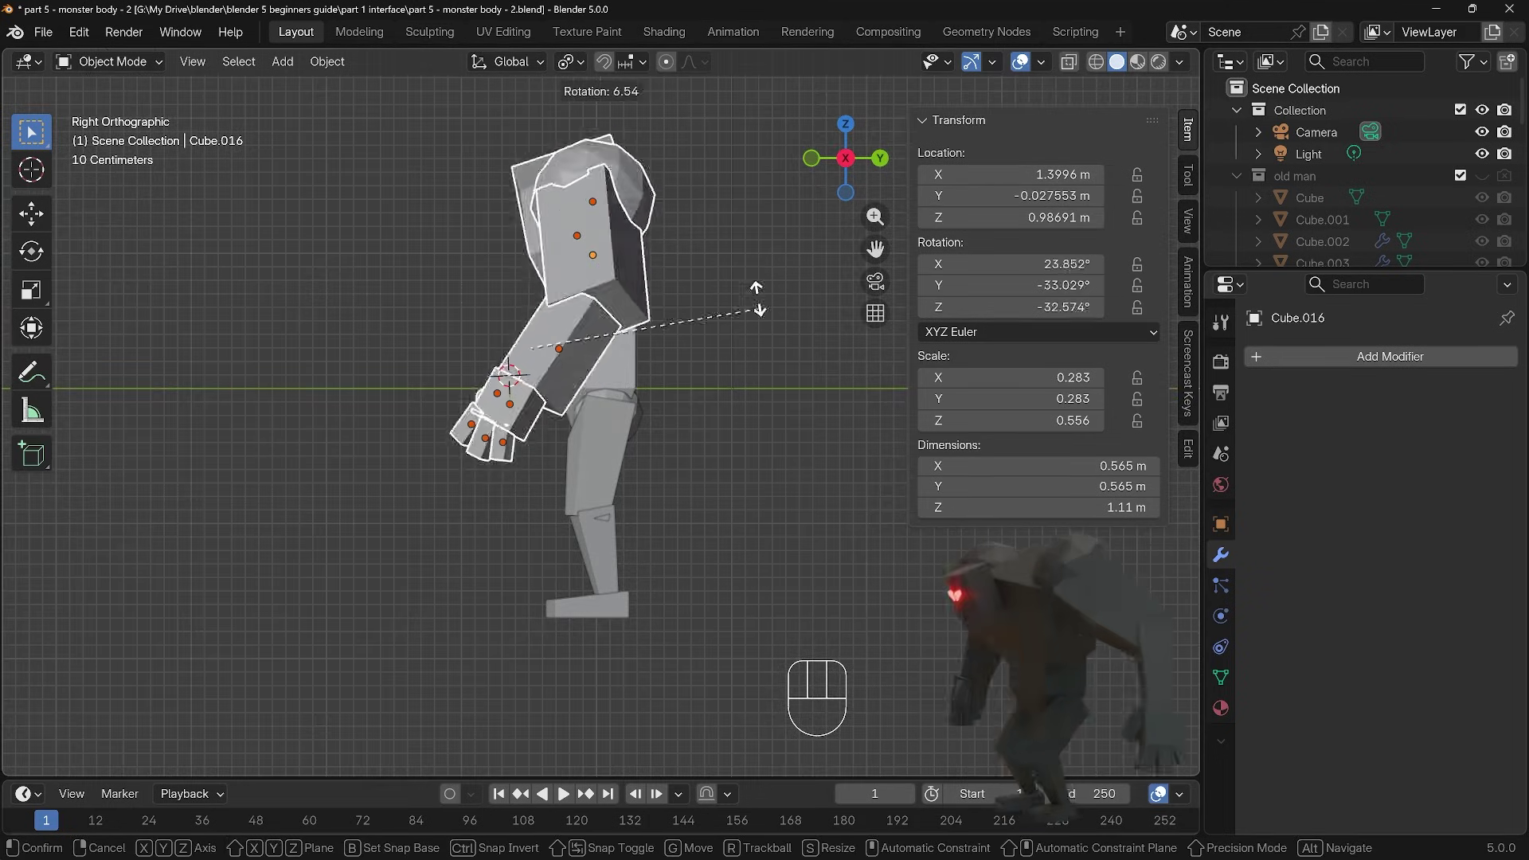
click(749, 298)
click(570, 62)
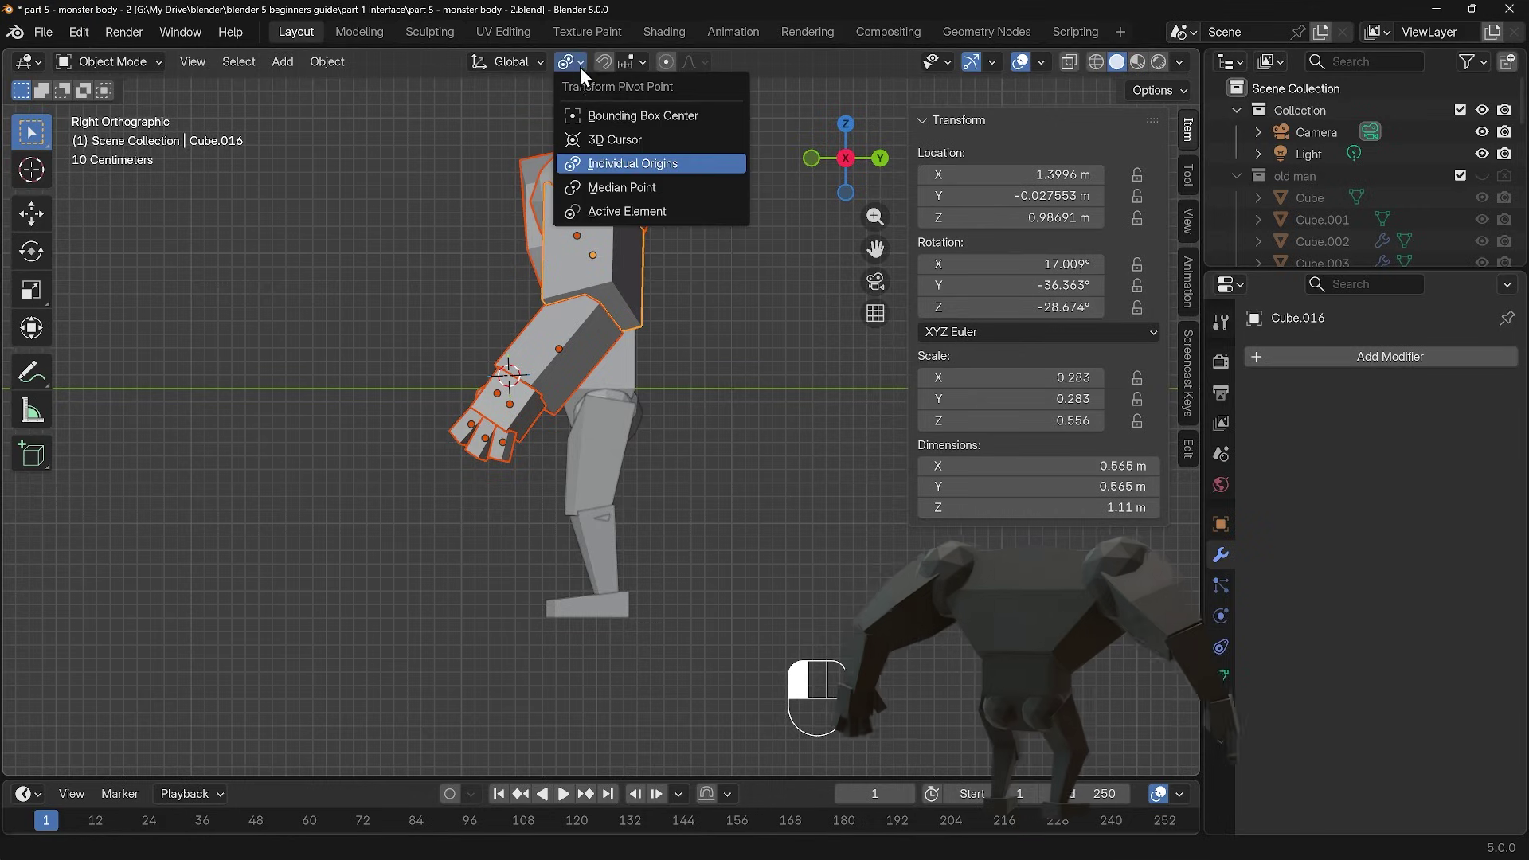
click(598, 186)
key(r)
click(758, 279)
Step: Move the rotated torso and arm back and down in side view to reseat them over the waist
key(g)
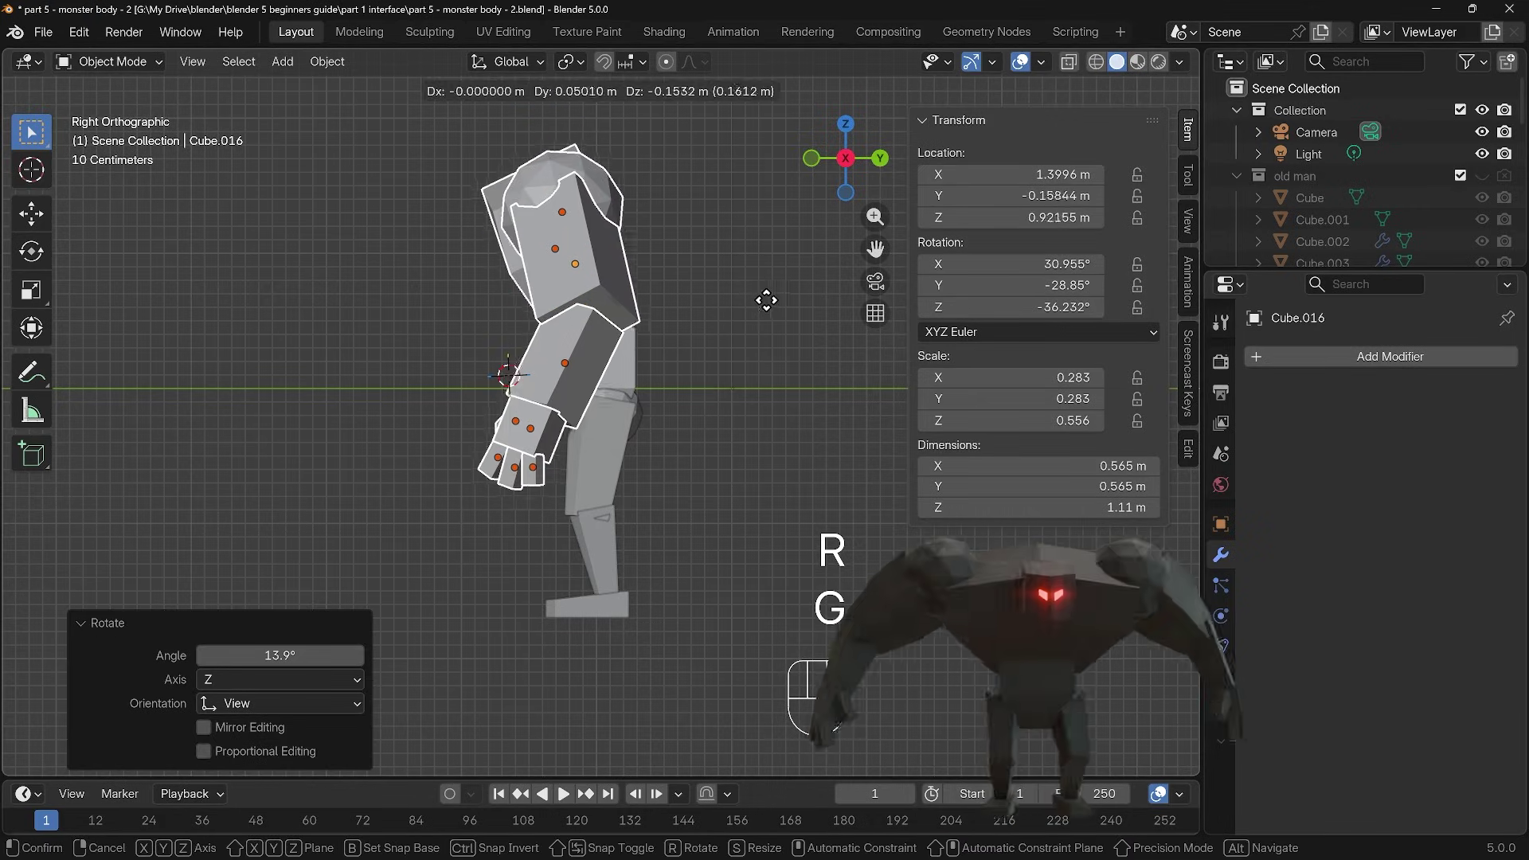
click(772, 306)
key(g)
click(819, 299)
Step: Deselect the torso and move the shoulder sphere and whole arm outward about 0.26 m along X
middle_drag(819, 301, 792, 353)
key(KP_1)
key(n)
shift+click(623, 195)
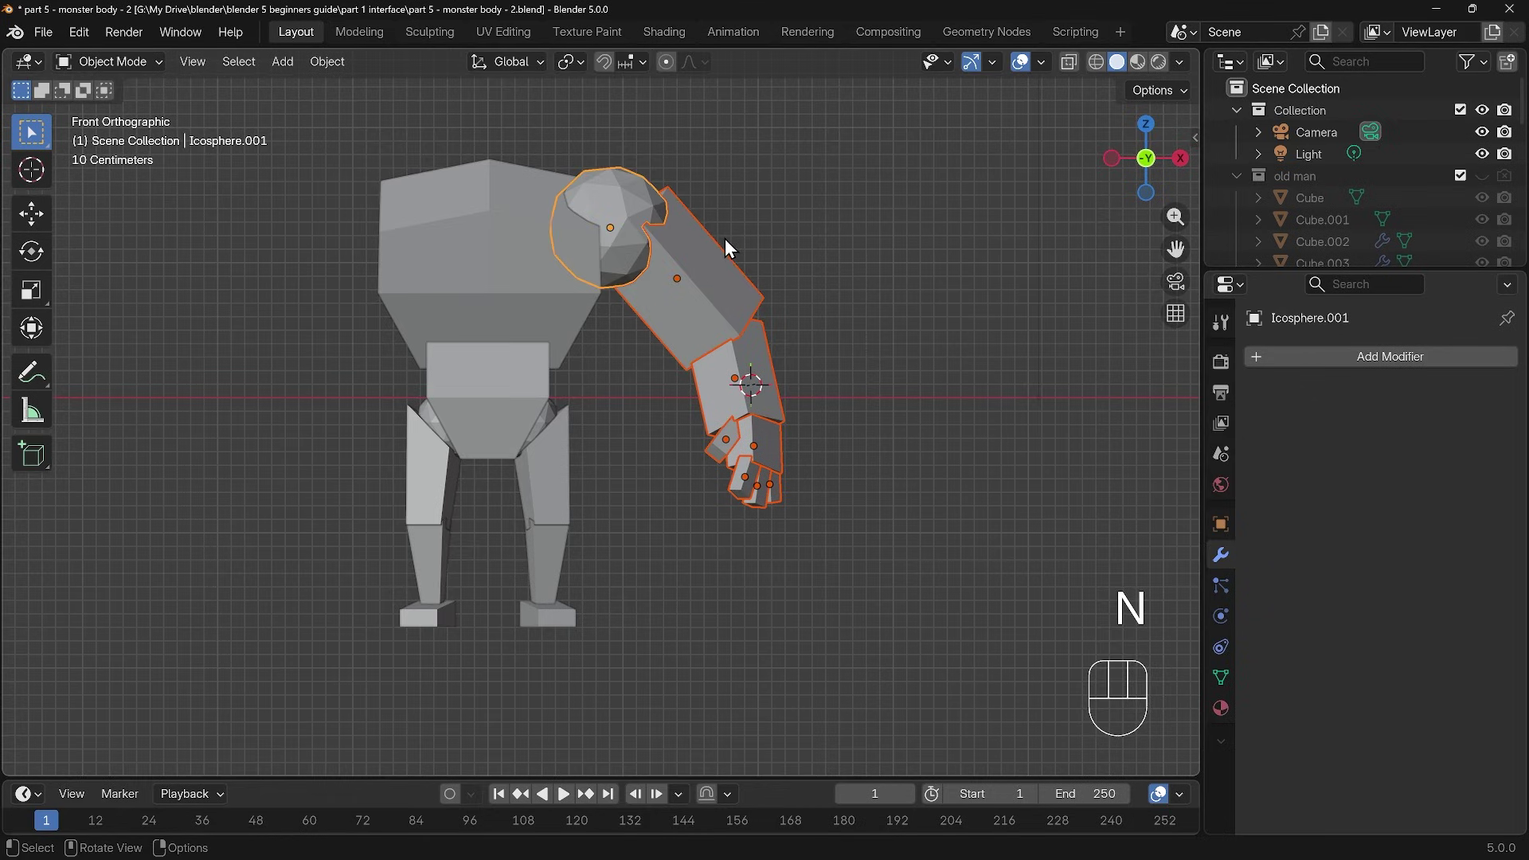
key(g)
key(x)
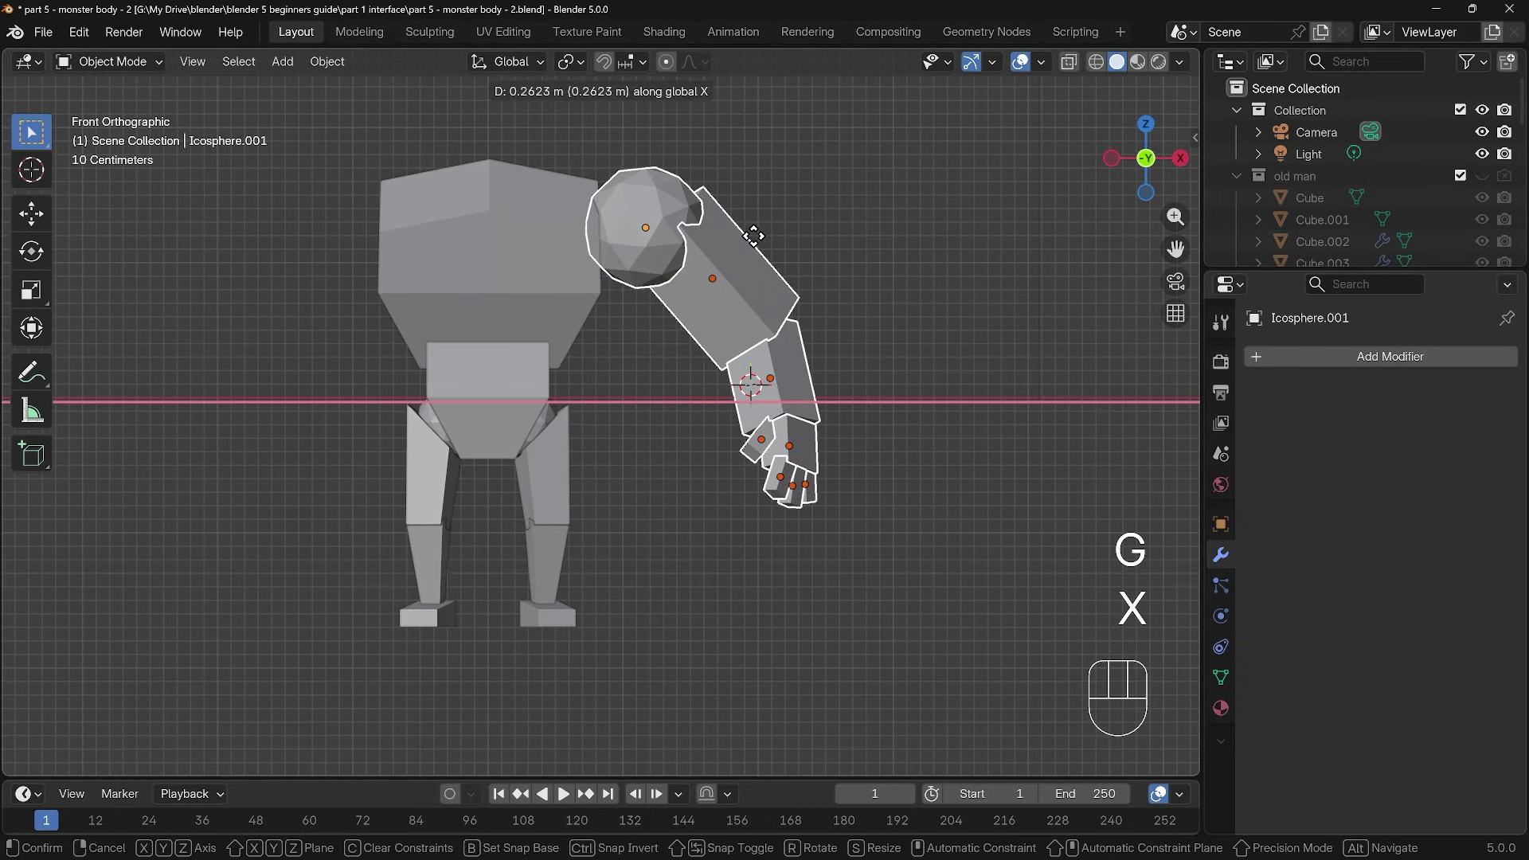
click(755, 238)
Step: Widen the torso by moving its outer side edges about 0.304 m along X, using X-ray to select through the mesh
click(575, 282)
key(Tab)
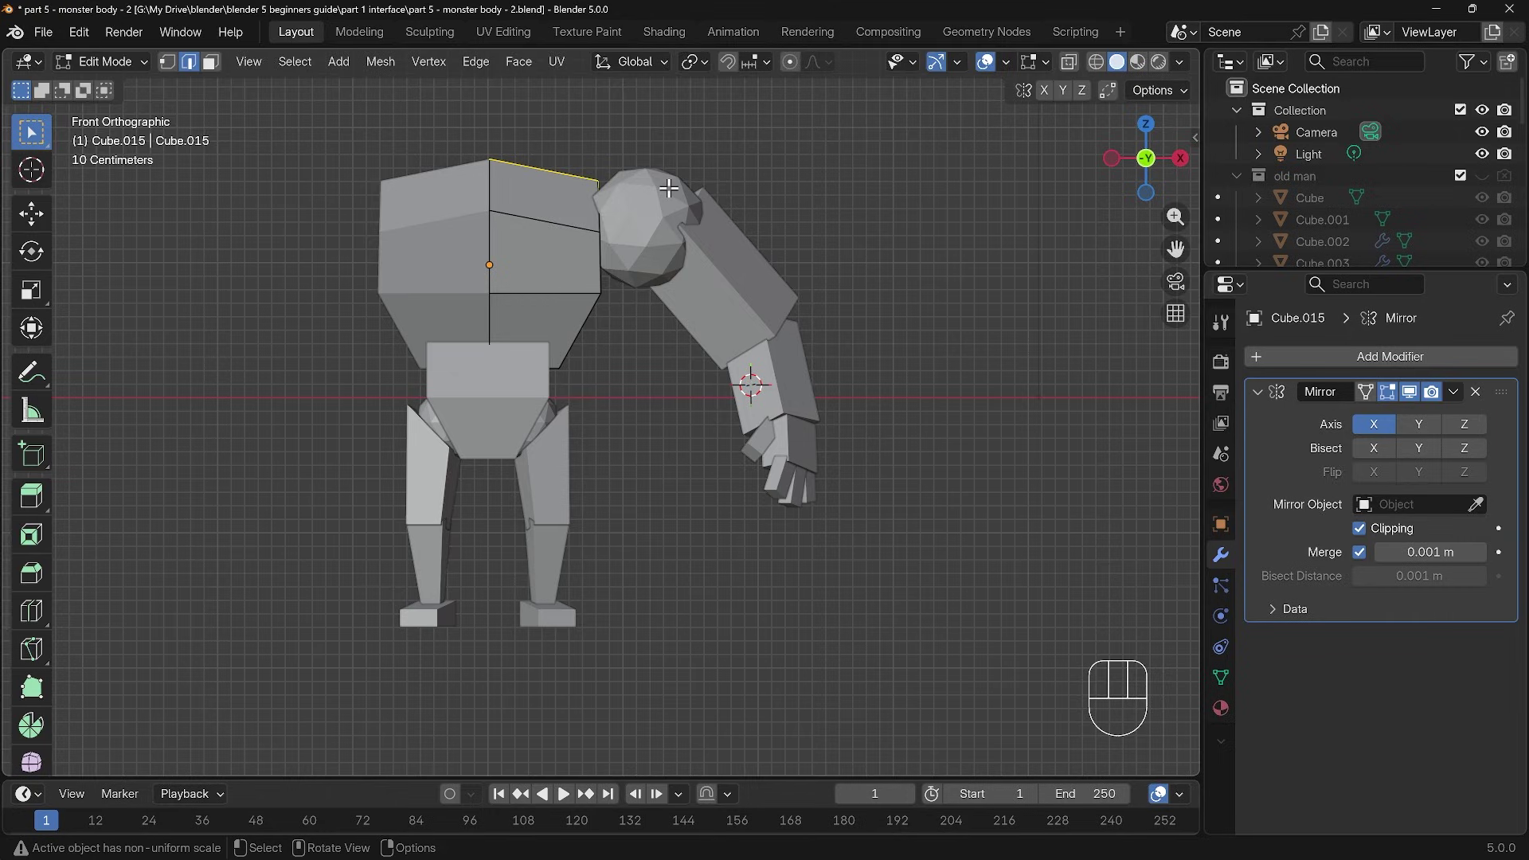
key(alt+z)
drag(557, 131, 685, 344)
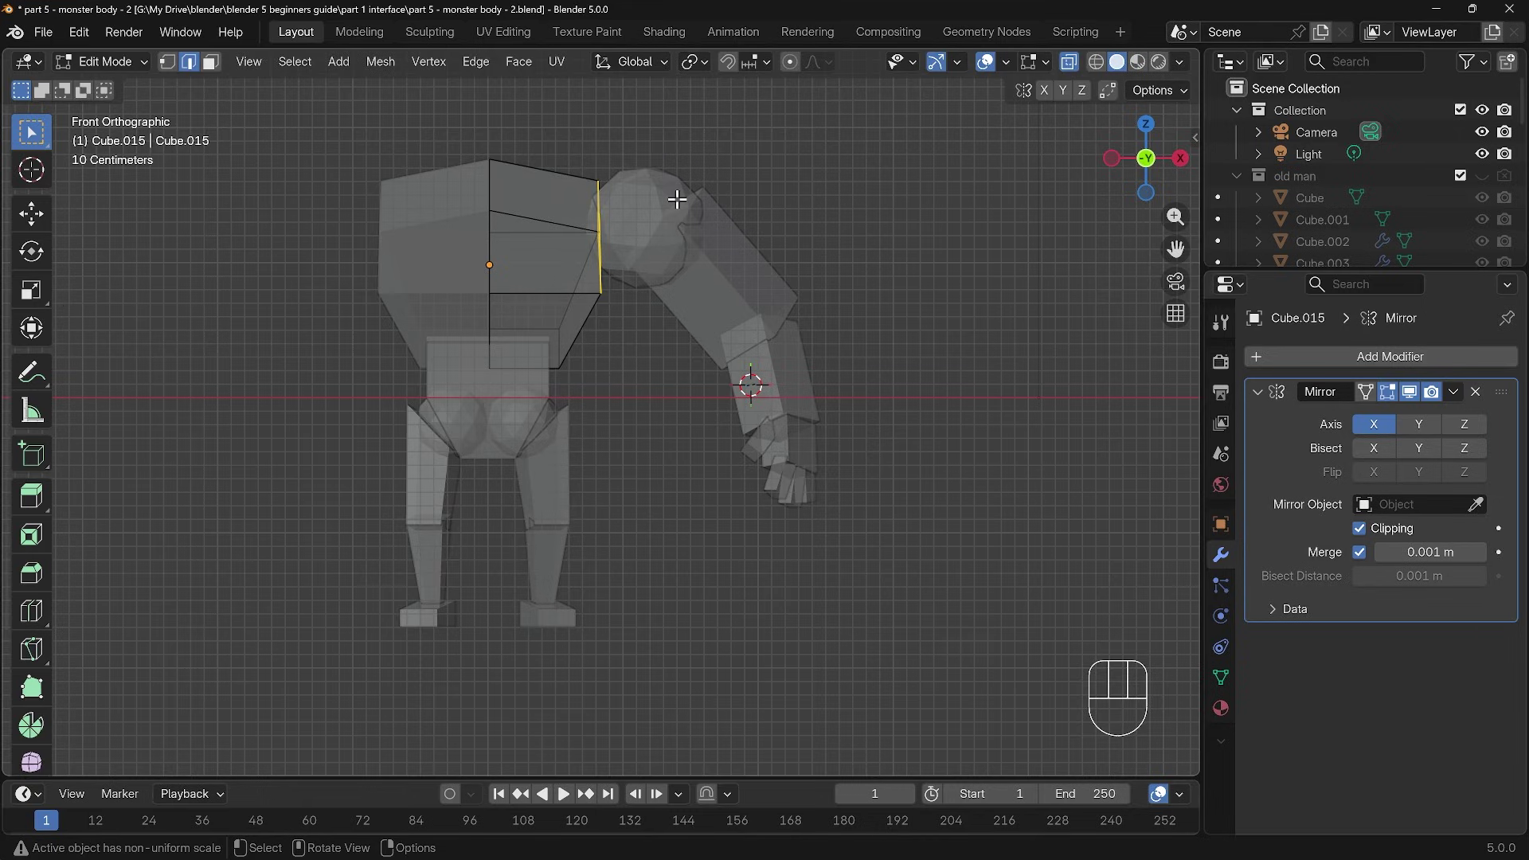
key(g)
key(x)
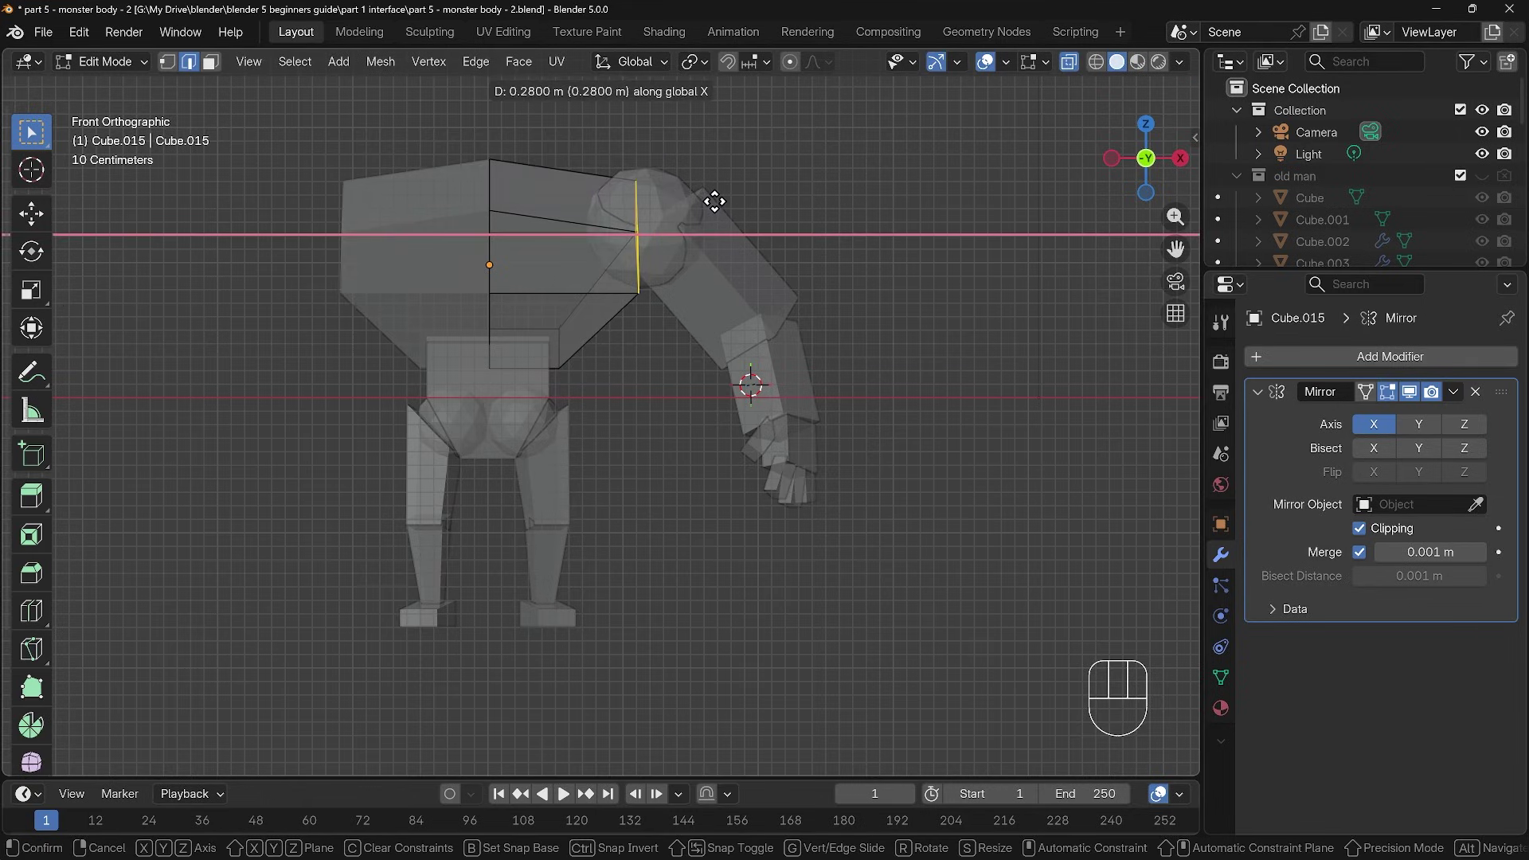
click(718, 200)
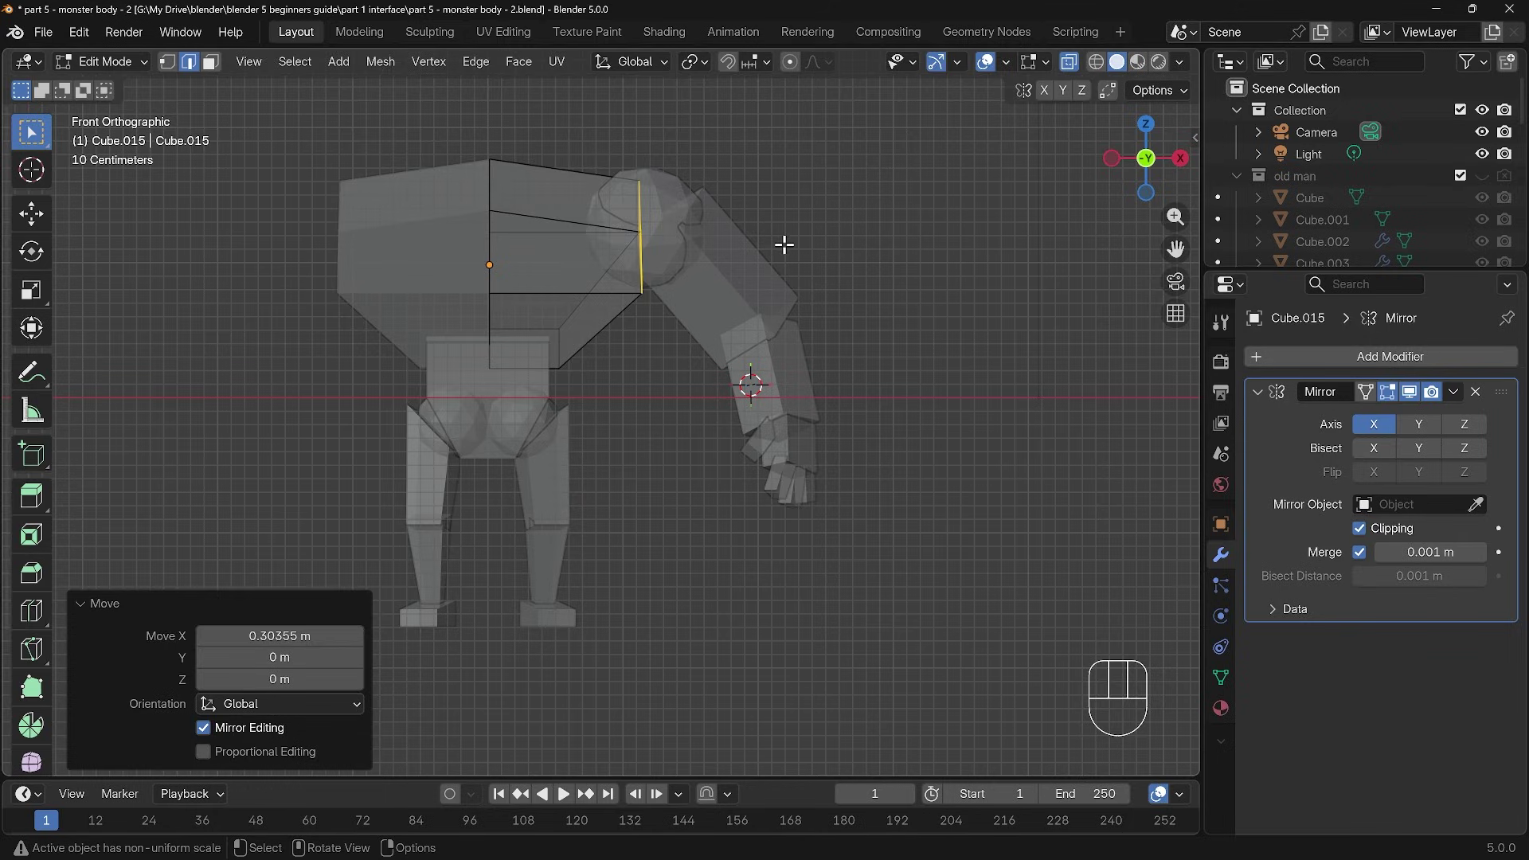
click(1069, 62)
Step: Try shifting the torso's side edge along the Y axis and undo the move
mouse_move(871, 324)
middle_down()
mouse_move(584, 373)
mouse_move(584, 269)
middle_up()
click(573, 274)
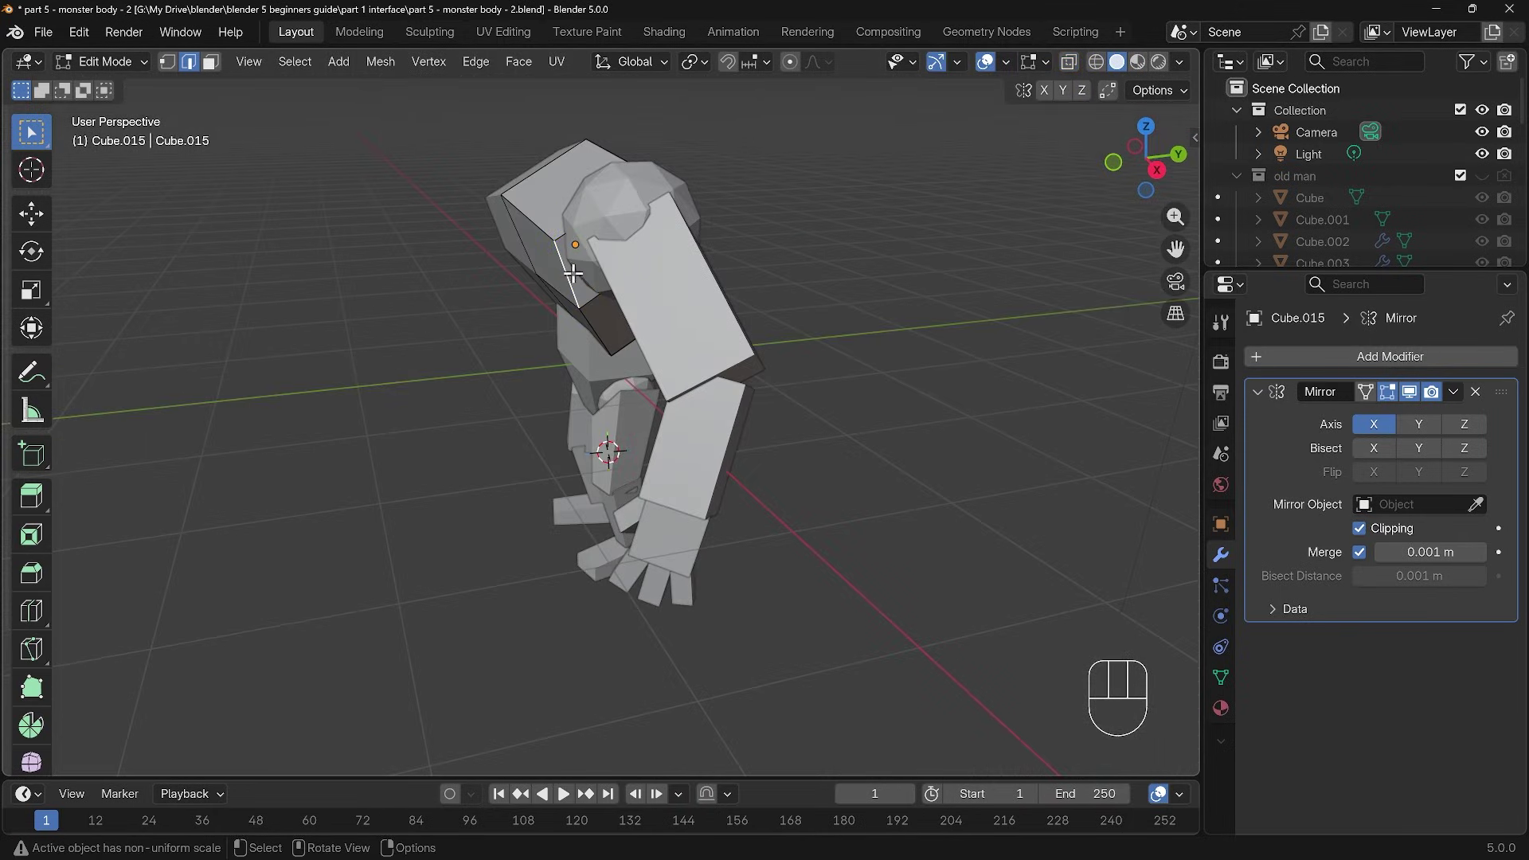
key(g)
key(y)
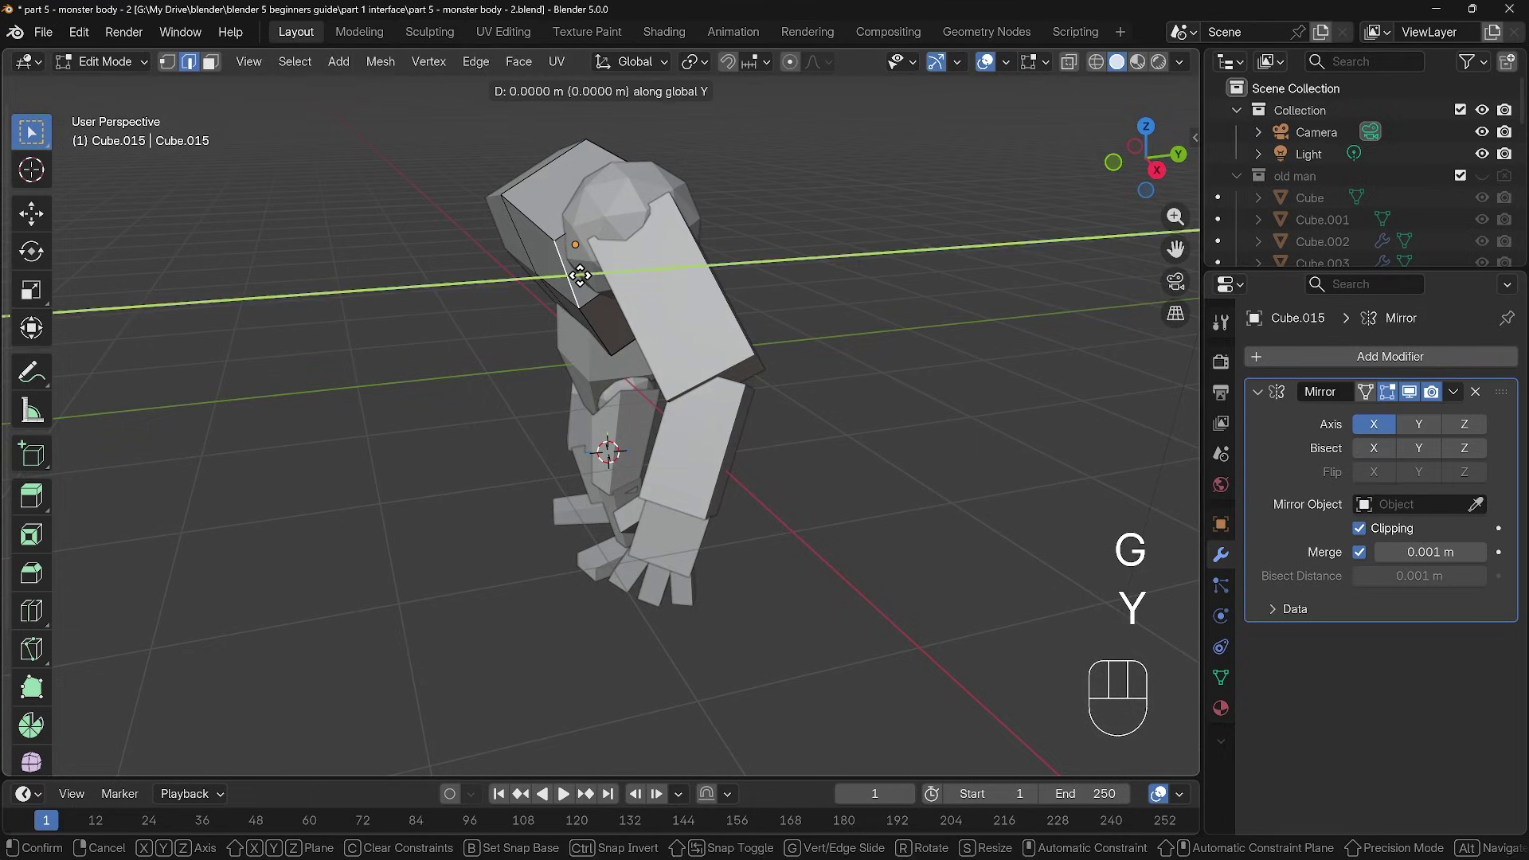
key(y)
click(590, 271)
middle_drag(590, 272, 717, 321)
key(ctrl+z)
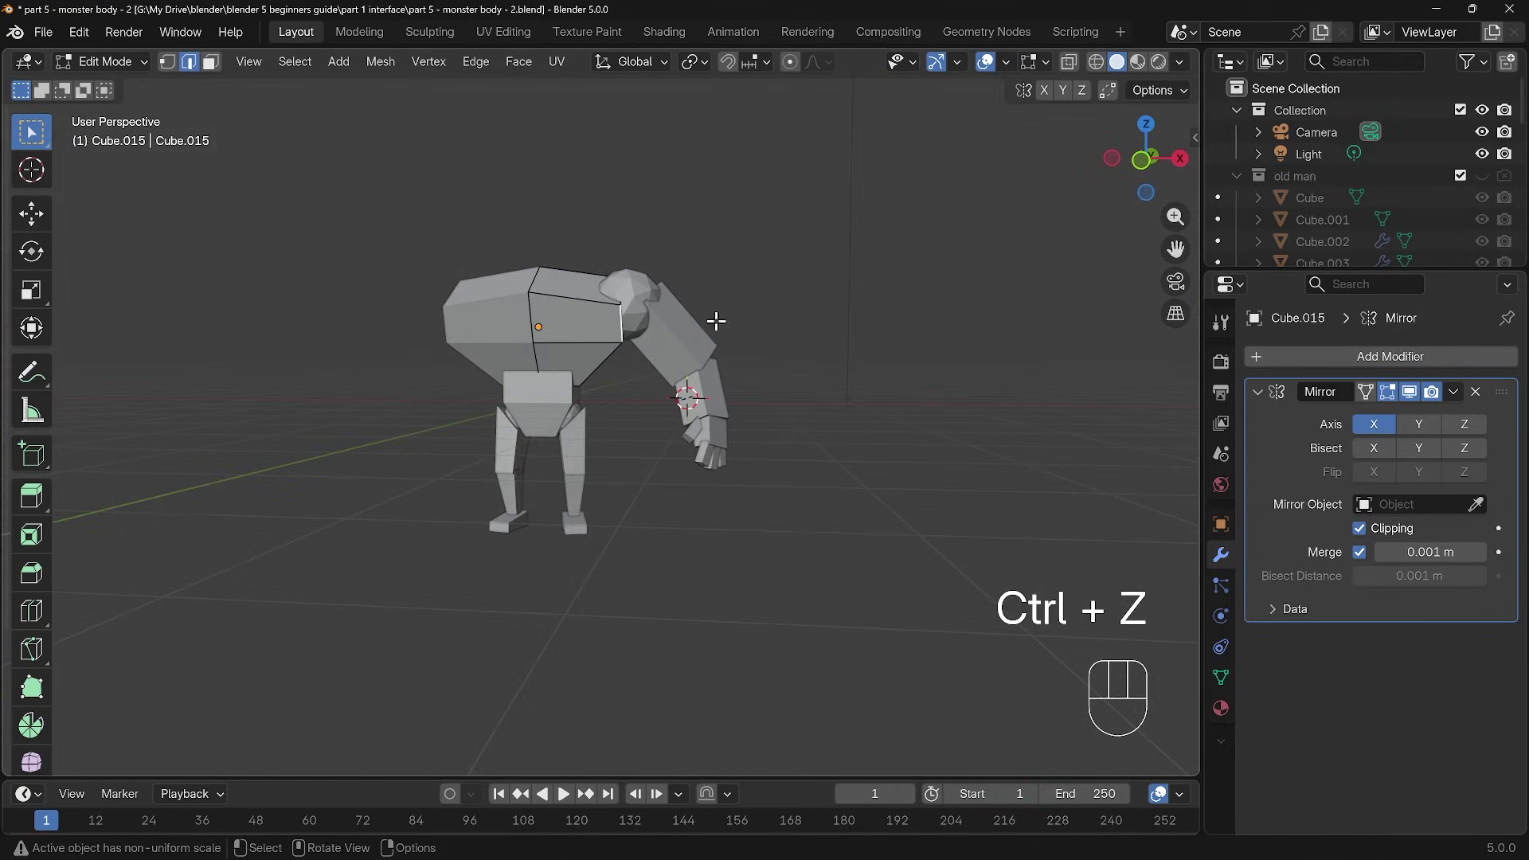
Step: Taper the upper arm block toward the elbow by scaling its lower end face to 0.705
key(Tab)
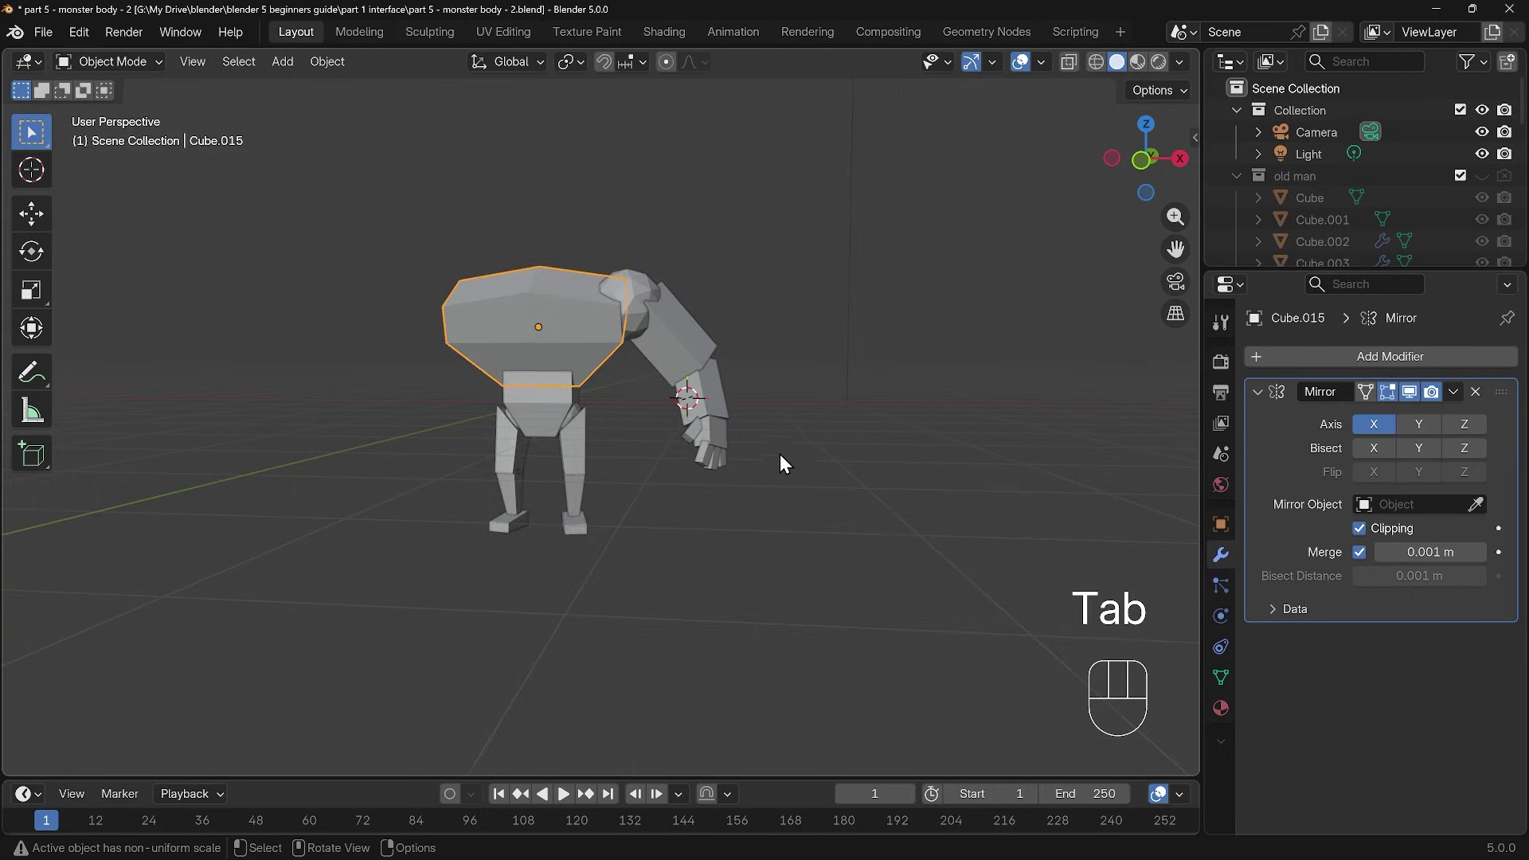
scroll(796, 438, up, 4)
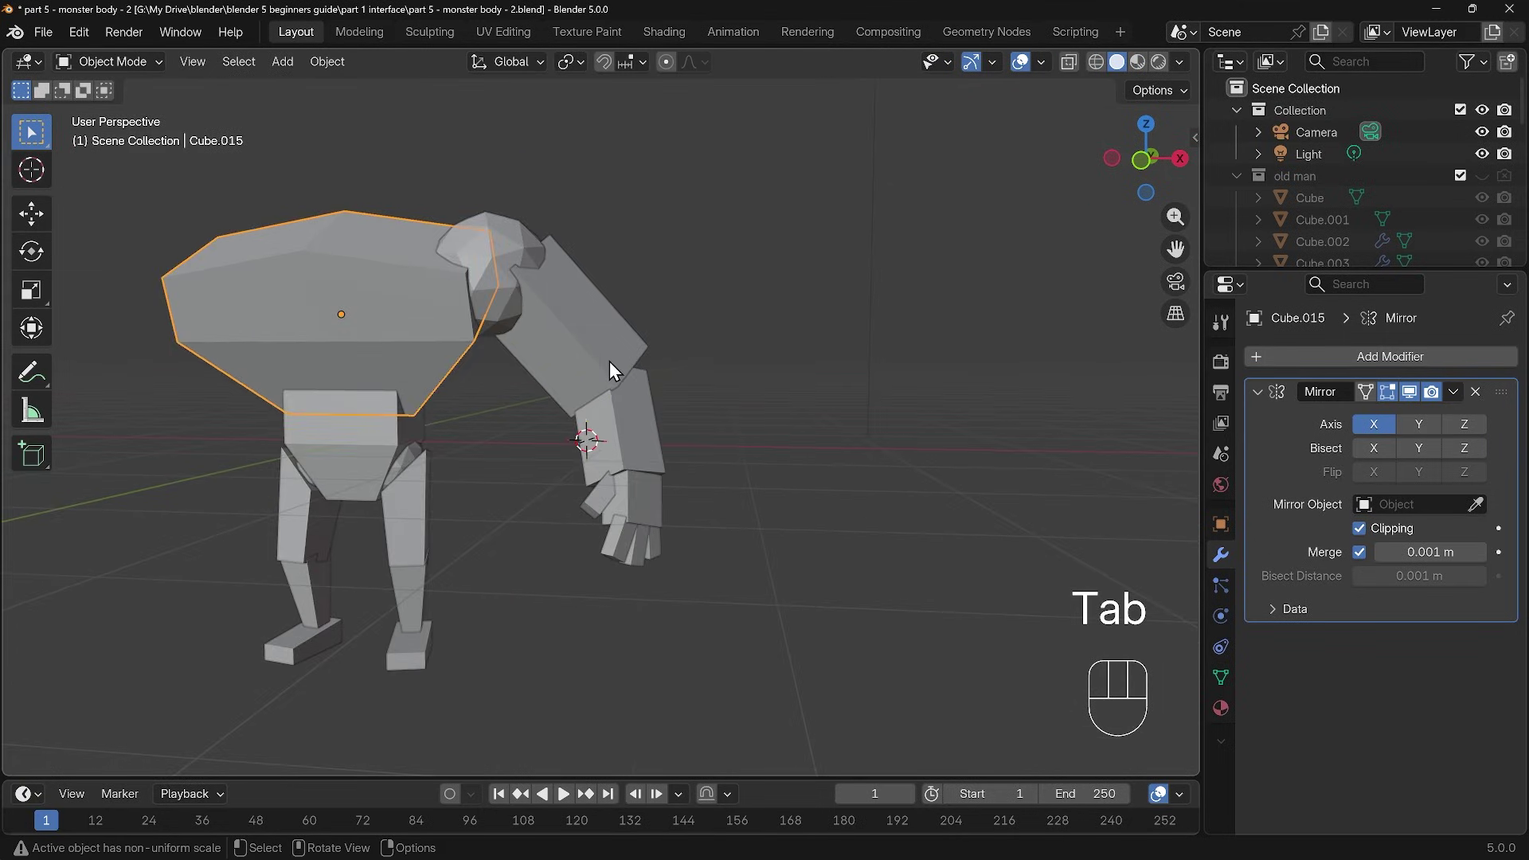
click(610, 361)
key(Tab)
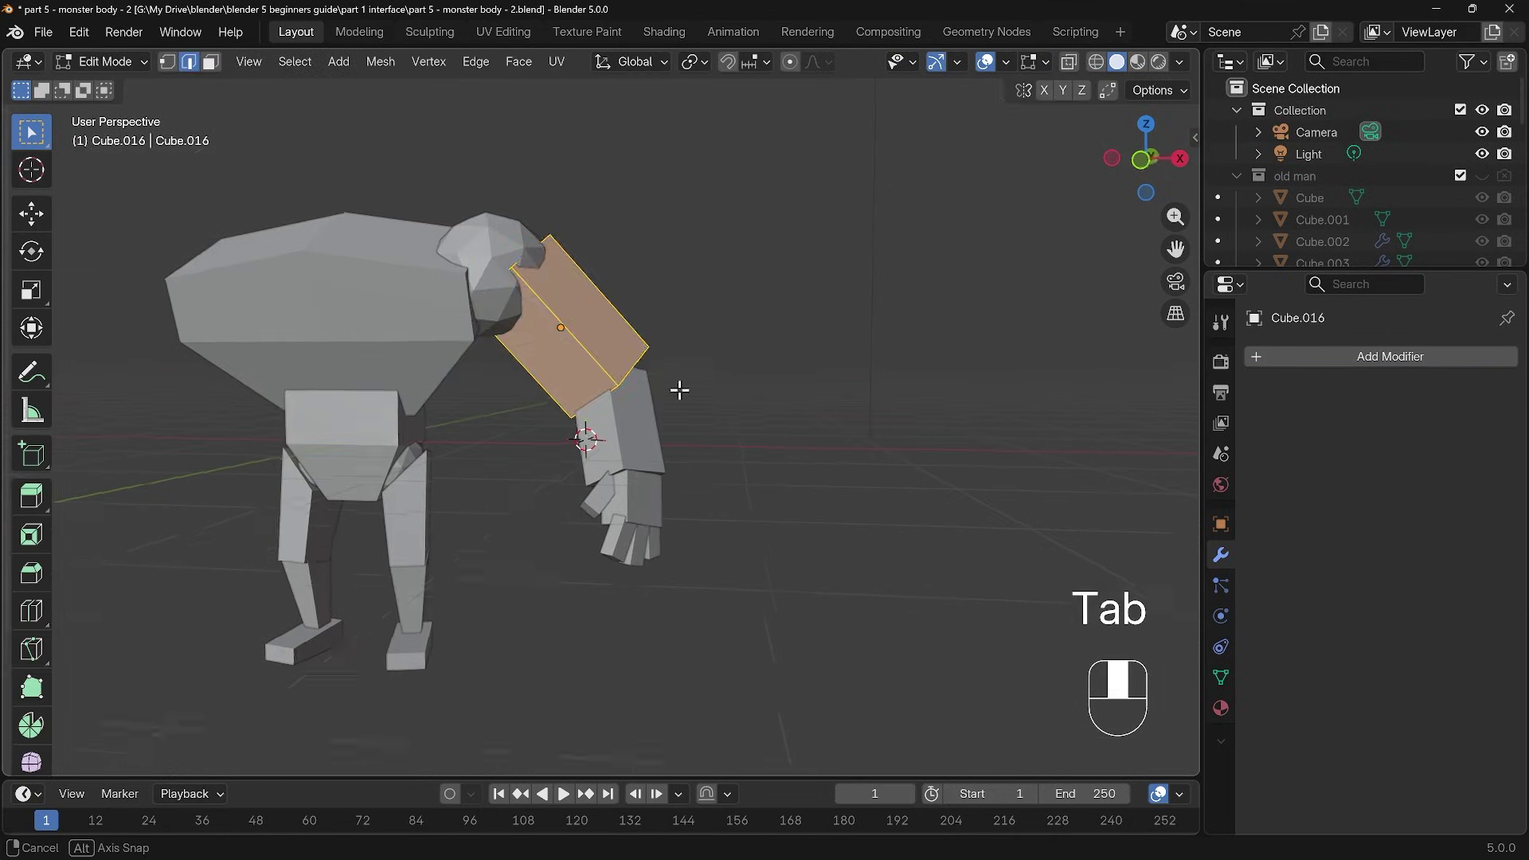
middle_drag(679, 389, 606, 374)
click(210, 62)
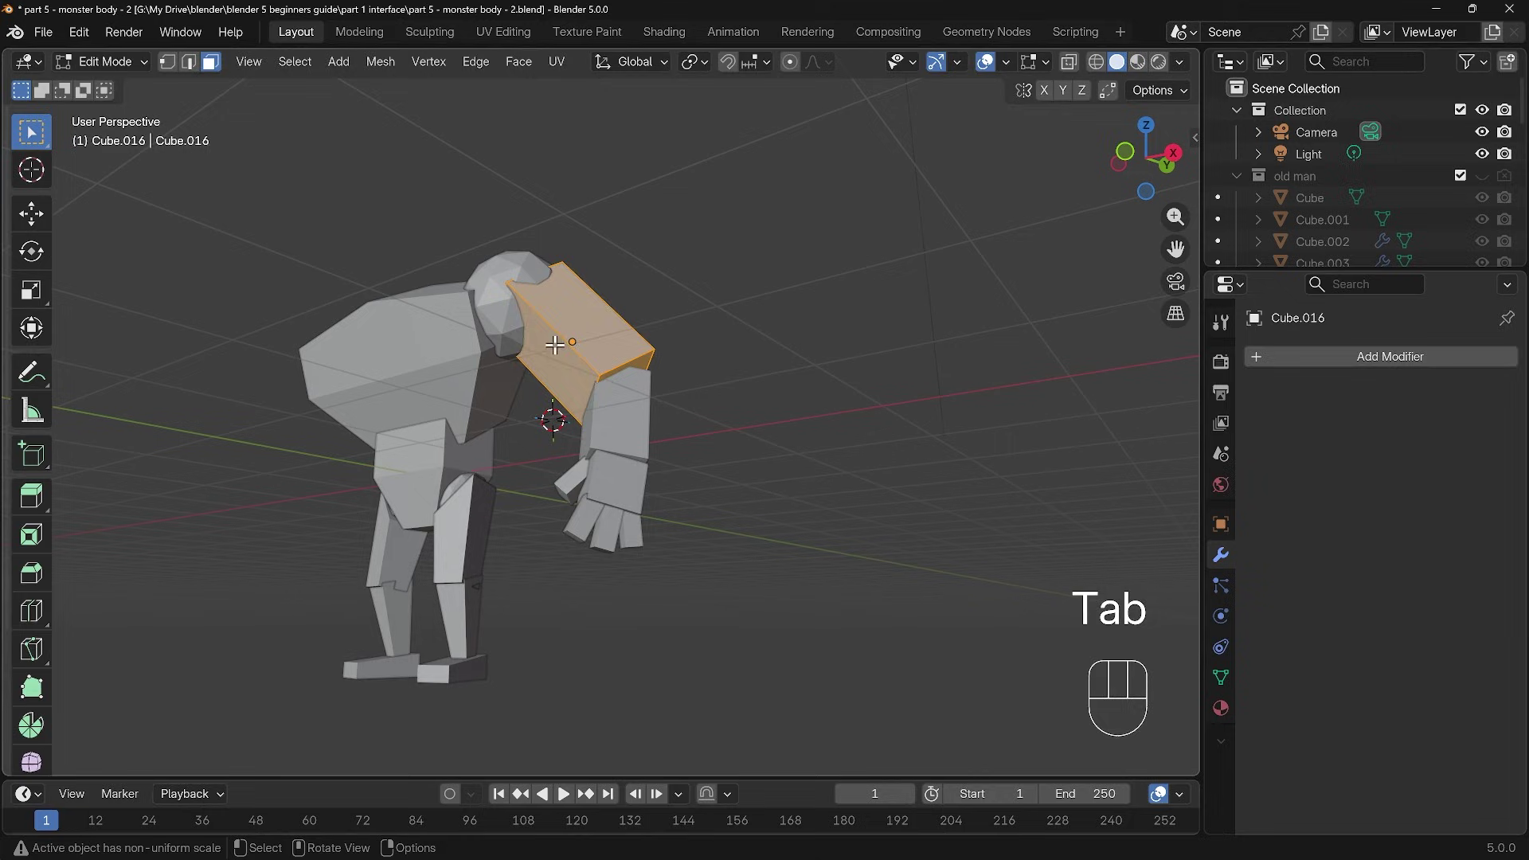
click(622, 386)
key(s)
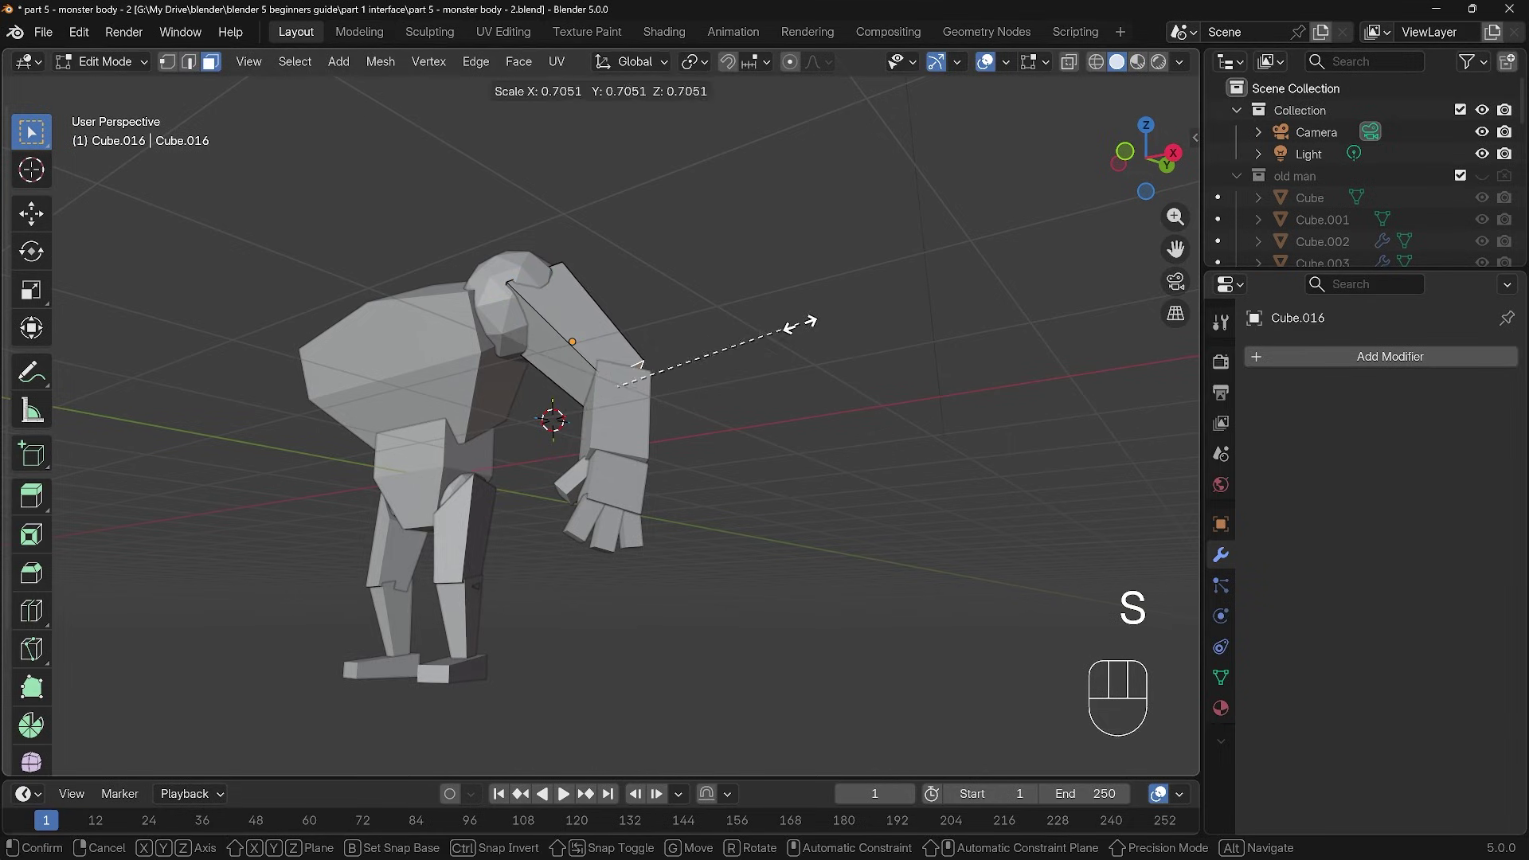
click(813, 321)
middle_drag(812, 321, 655, 427)
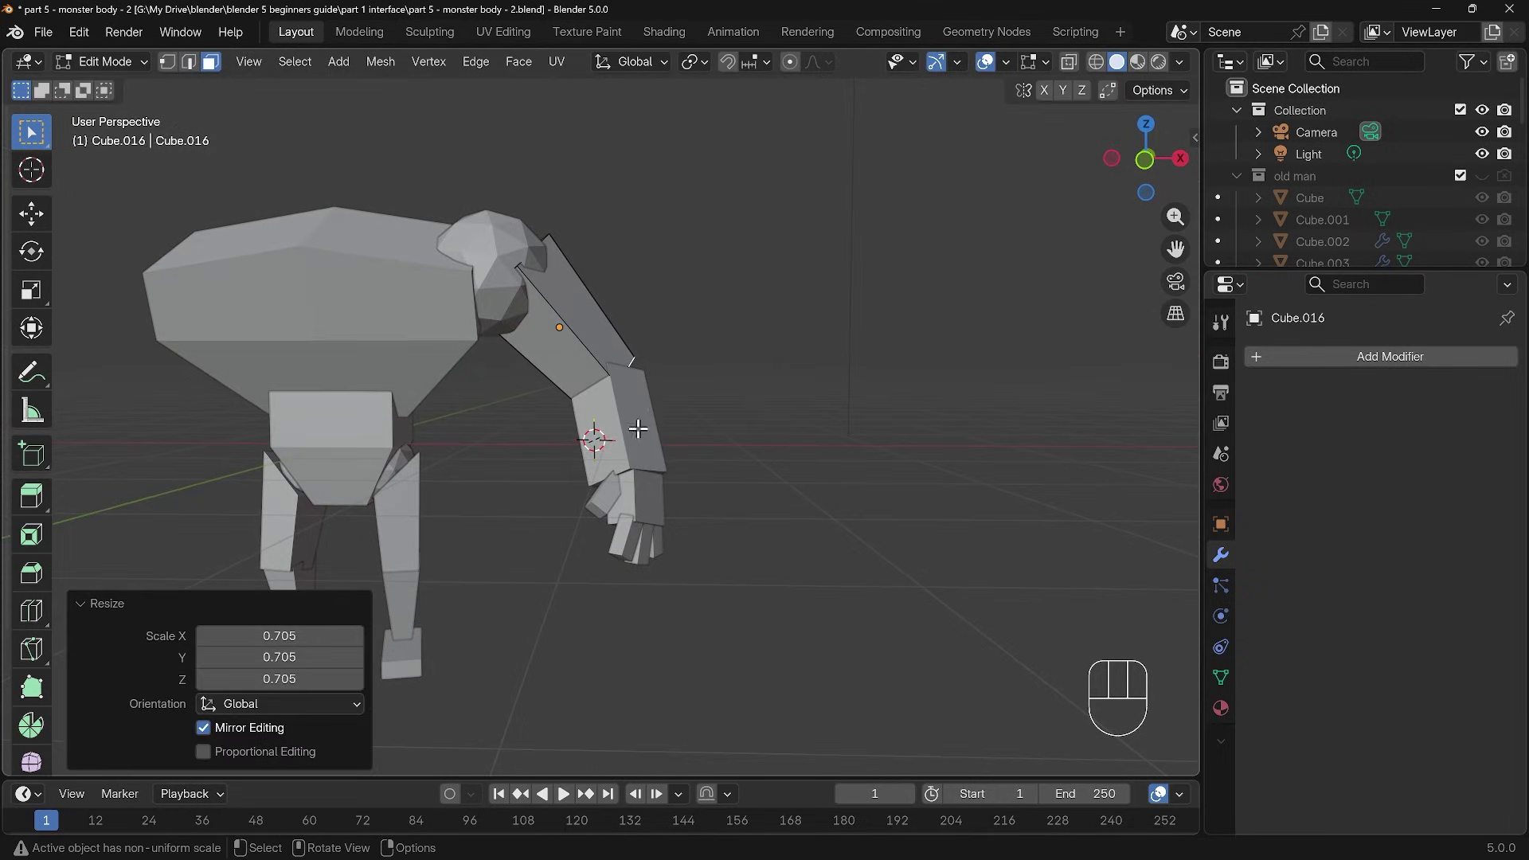
key(Tab)
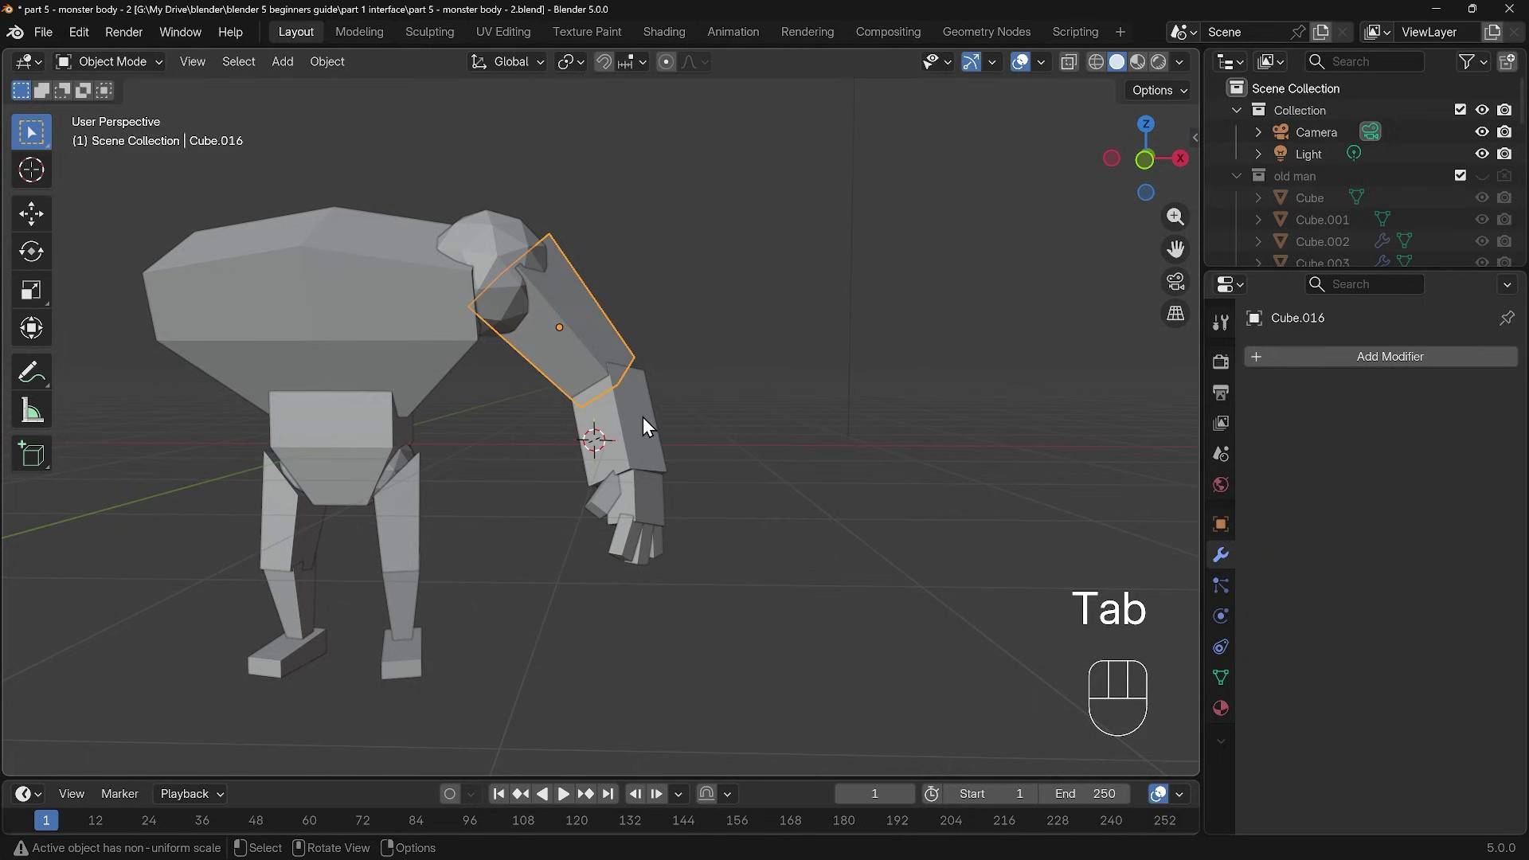
Step: Taper the forearm toward the wrist by shrinking and repositioning its lower end face, finishing with a scale of 0.834
click(643, 417)
key(Tab)
middle_drag(662, 505, 652, 301)
click(652, 479)
key(s)
click(826, 417)
key(g)
click(693, 490)
key(s)
click(684, 502)
scroll(822, 454, up, 2)
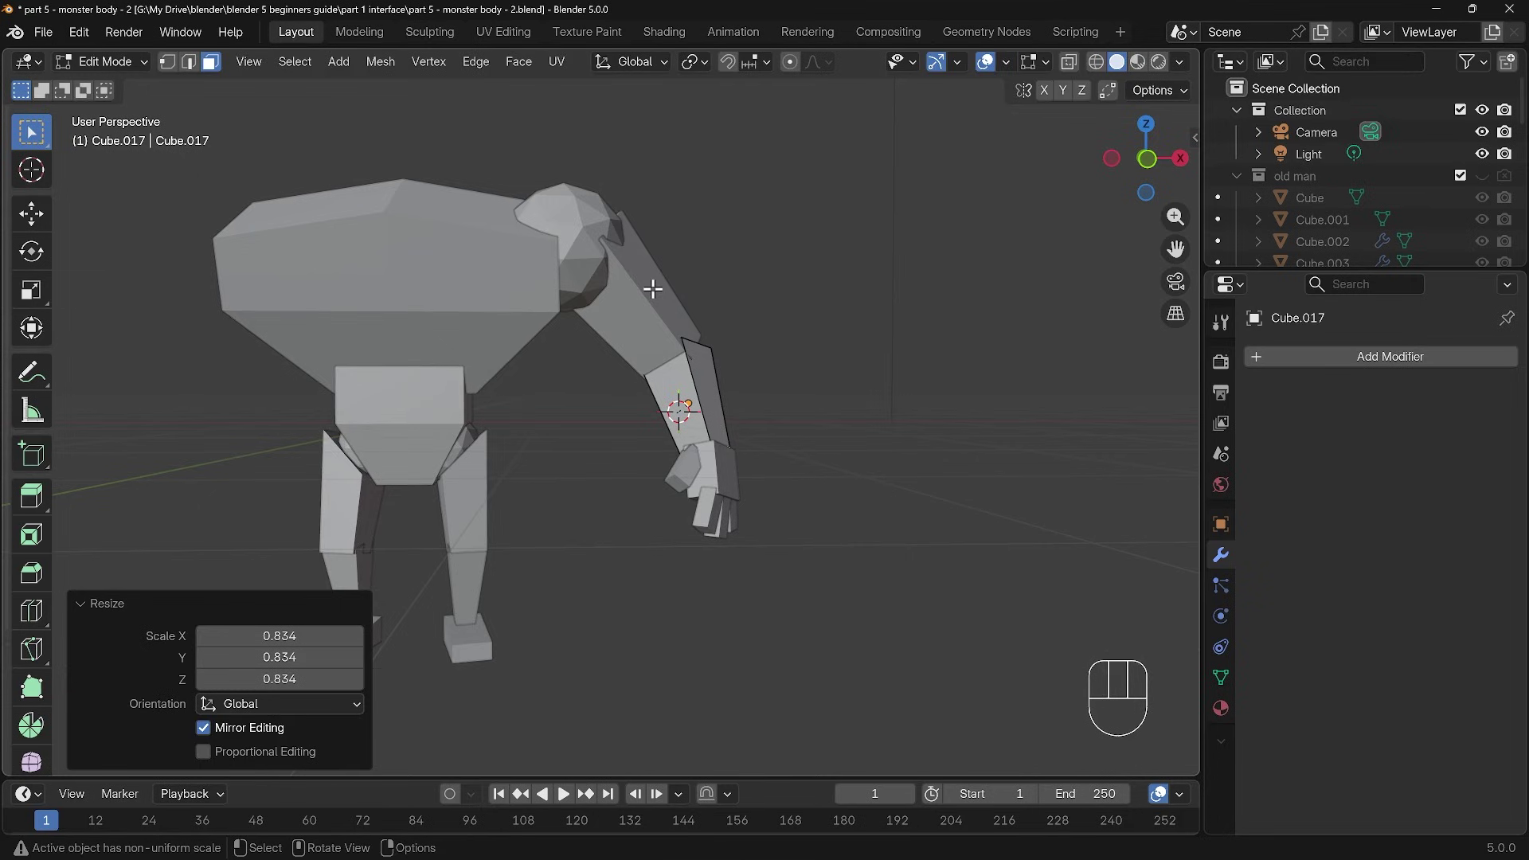
key(Tab)
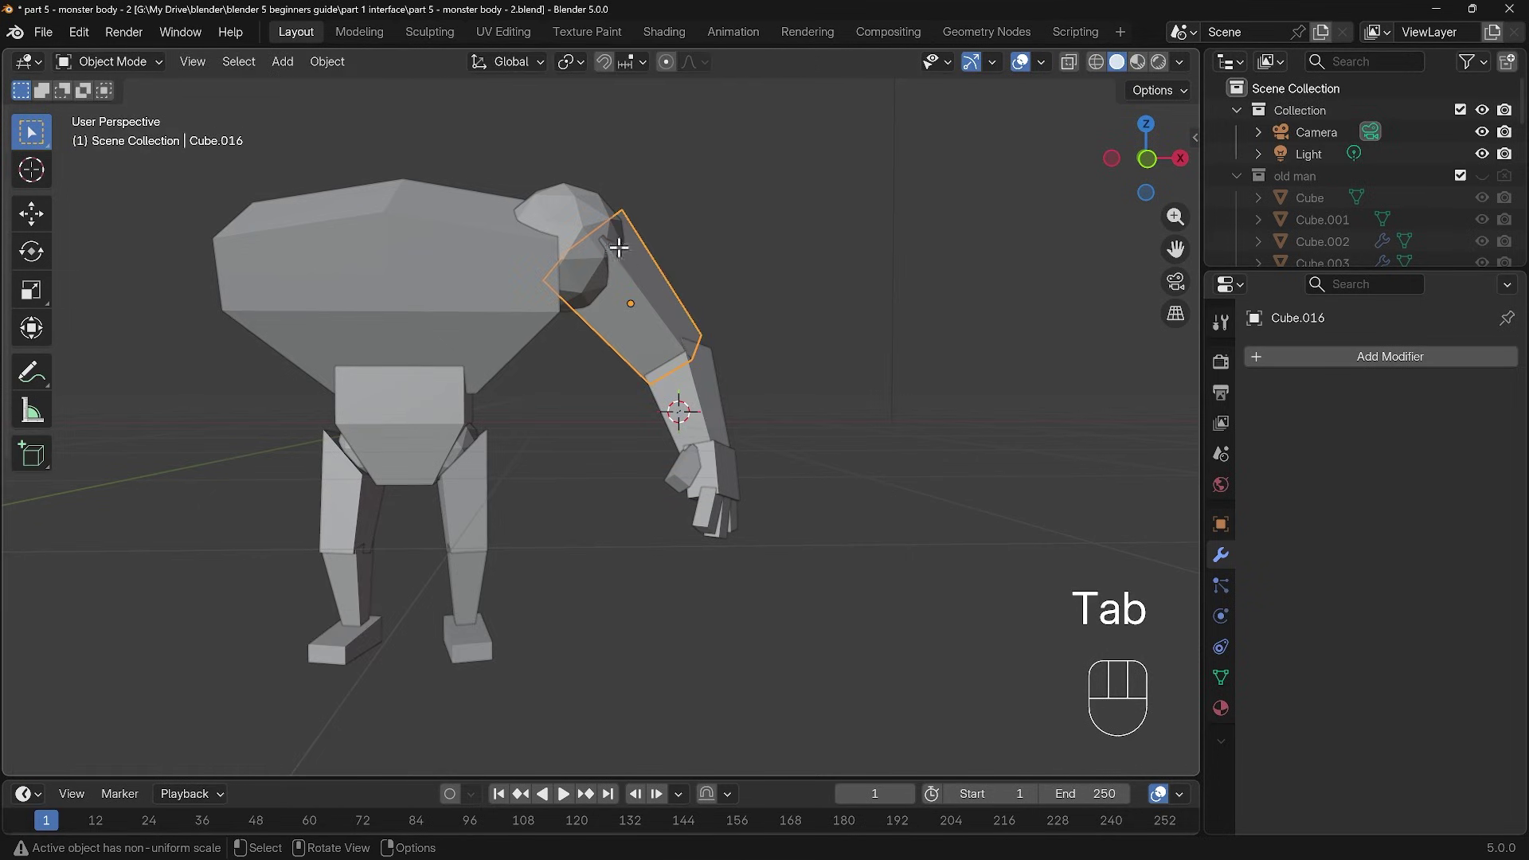
Step: Scale the upper arm's shoulder-end face by 1.175 and move it about -0.029 m in X and -0.081 m in Z
key(Tab)
key(s)
click(709, 205)
key(g)
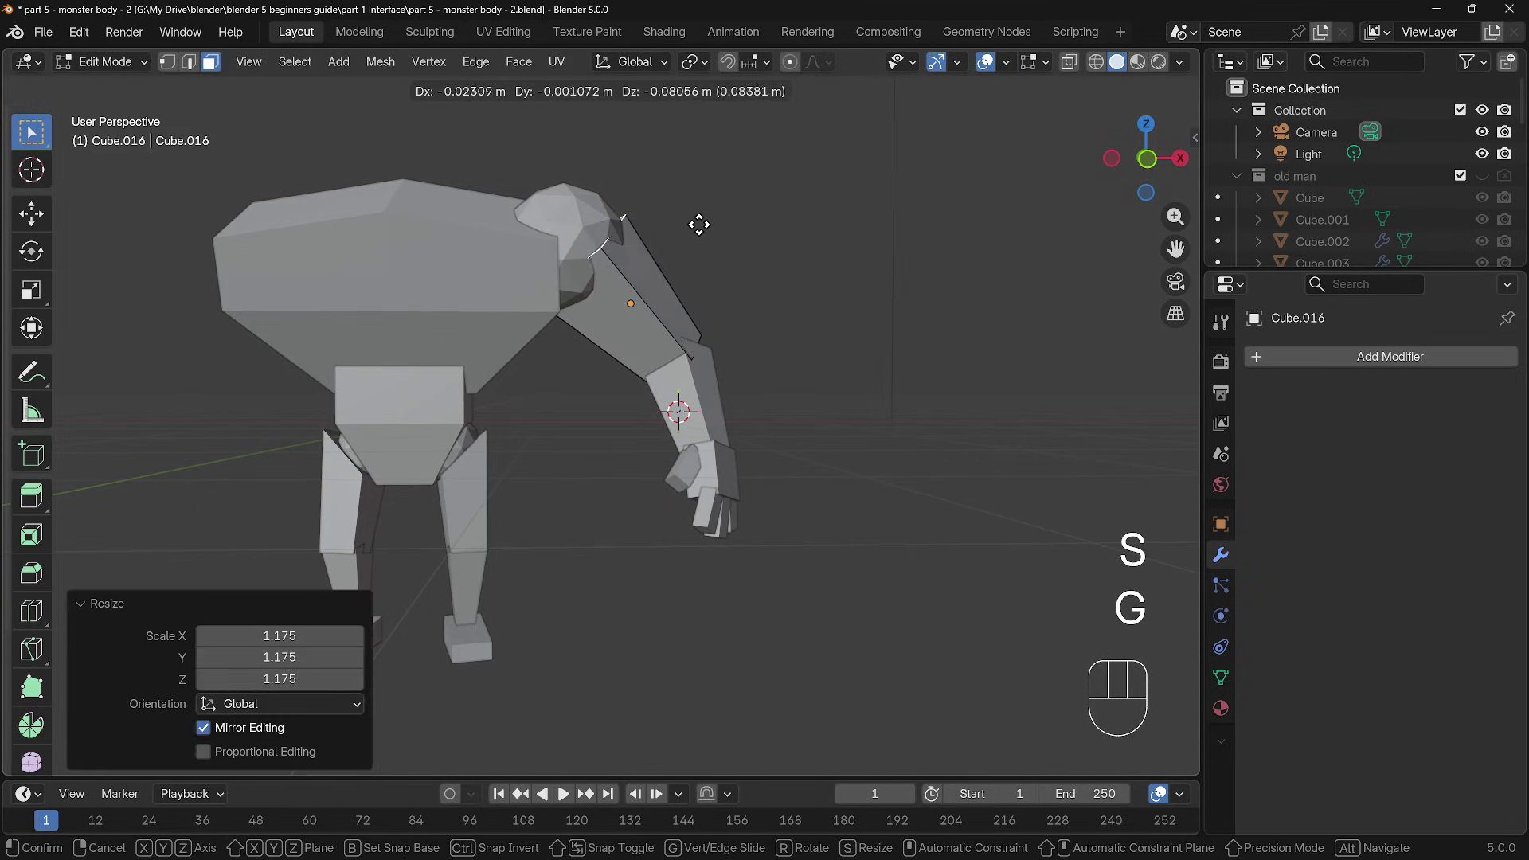
click(785, 303)
mouse_move(786, 304)
middle_down()
mouse_move(701, 319)
mouse_move(762, 318)
middle_up()
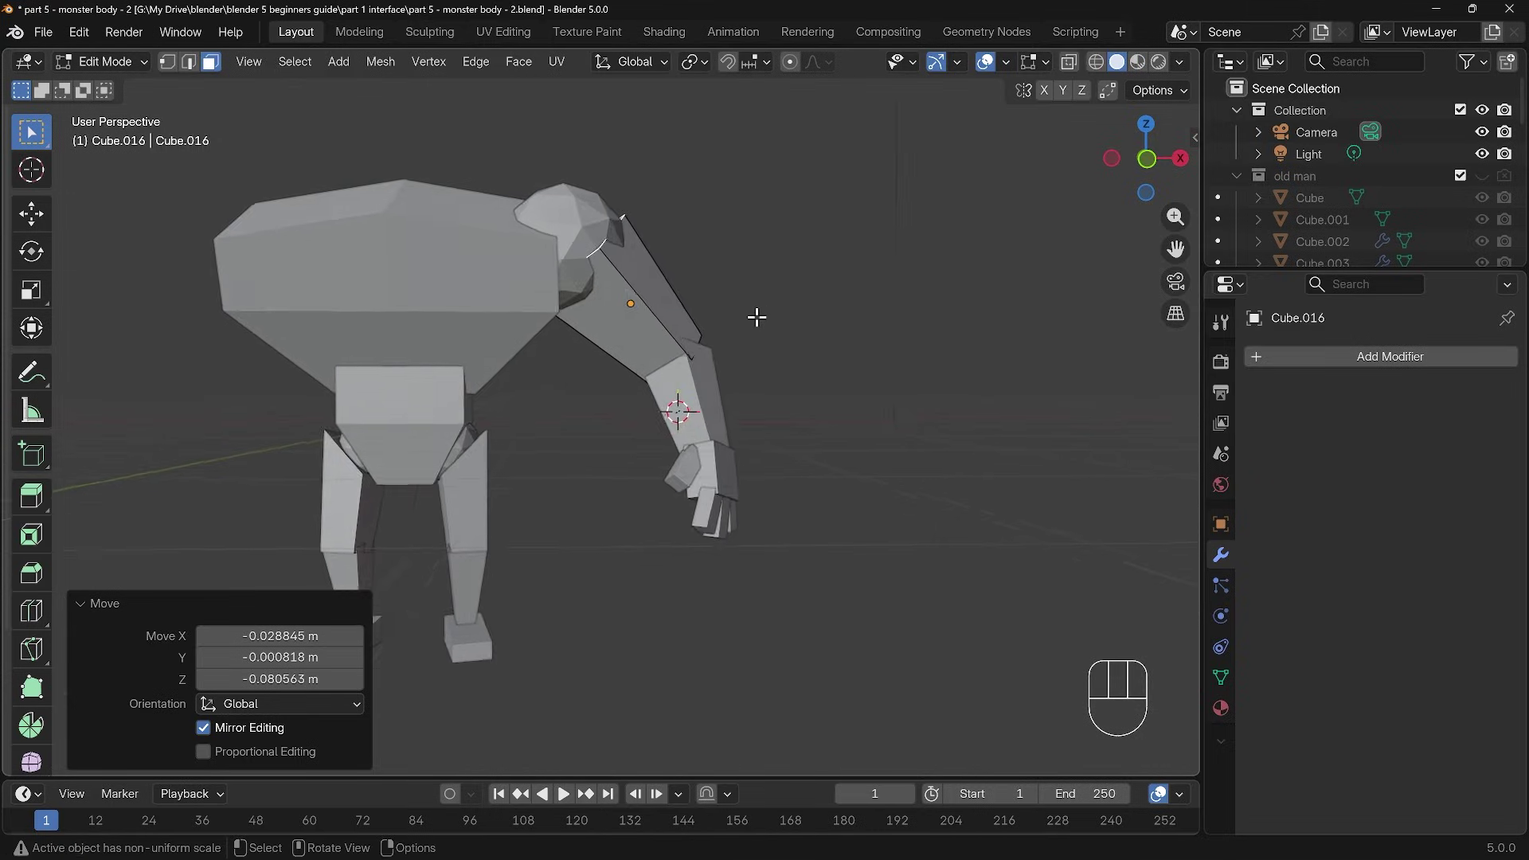
Step: Add one centred loop cut around the upper arm and scale it by 1.136 to bulge the middle
scroll(717, 335, down, 3)
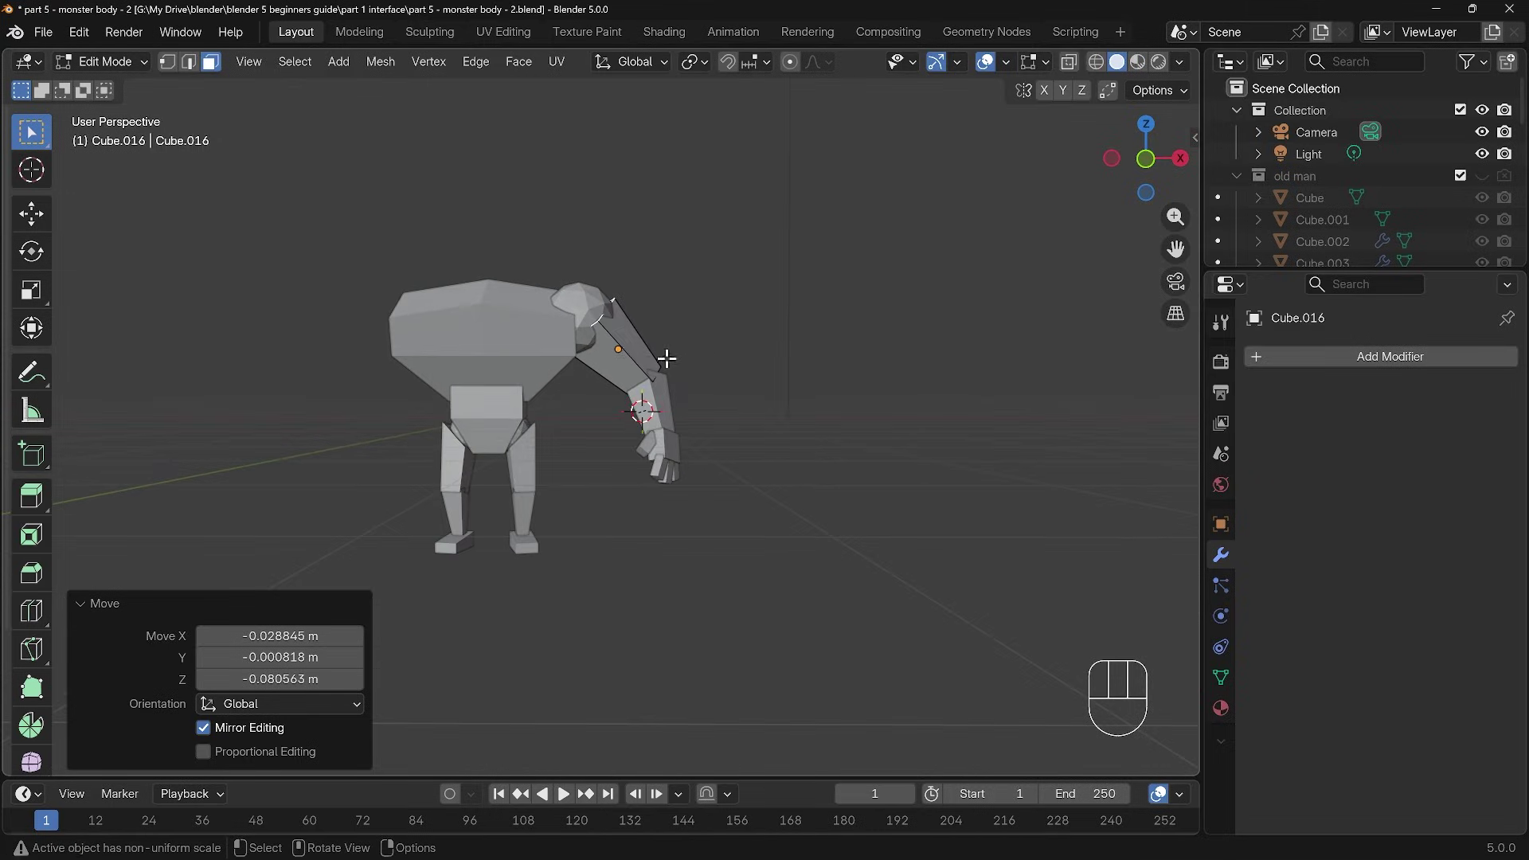
key(ctrl+r)
click(623, 346)
key(s)
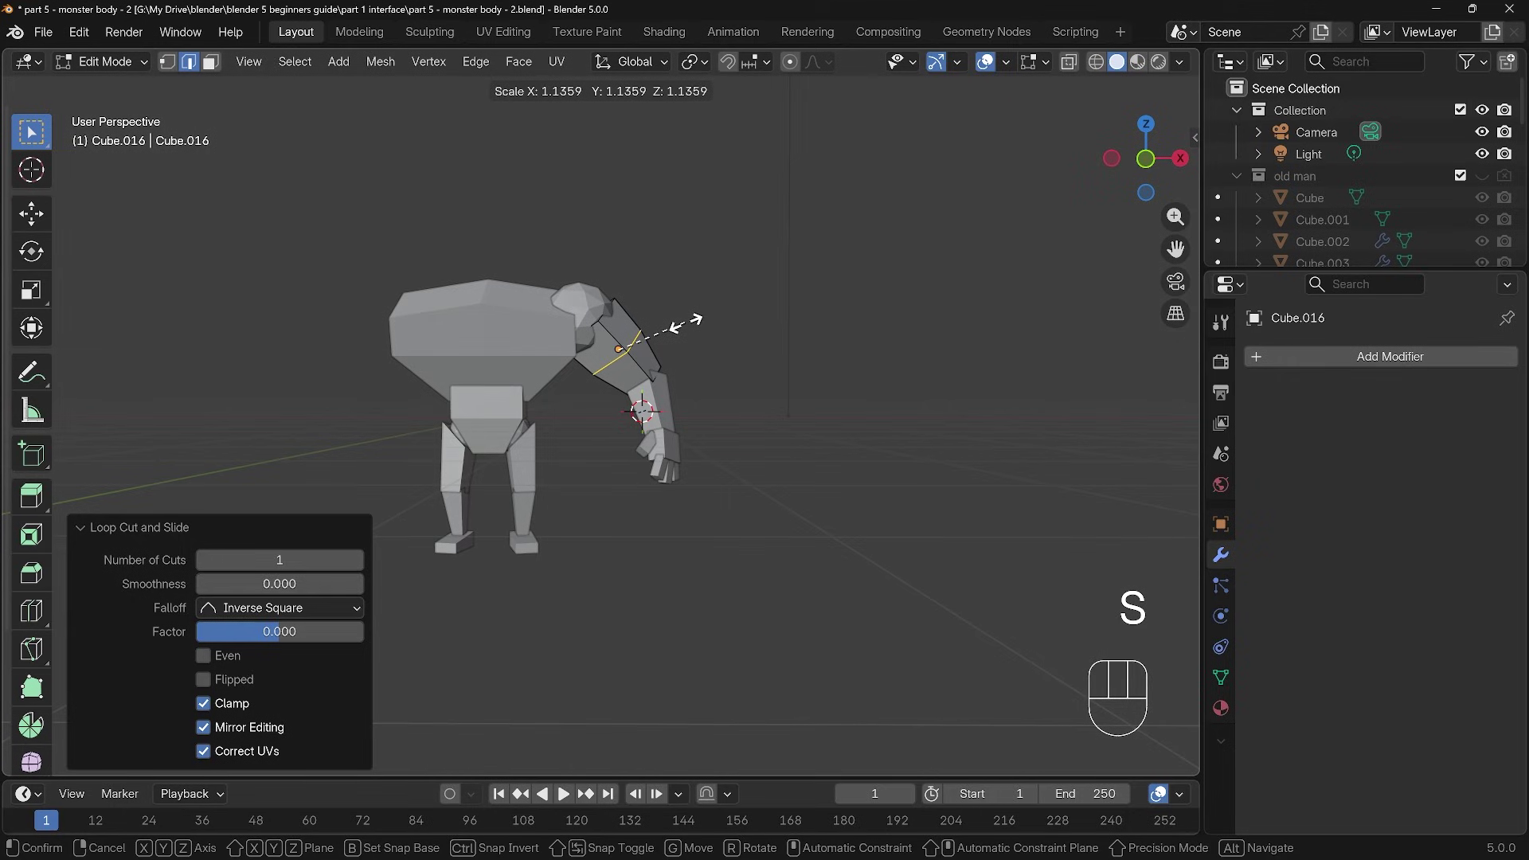
click(686, 322)
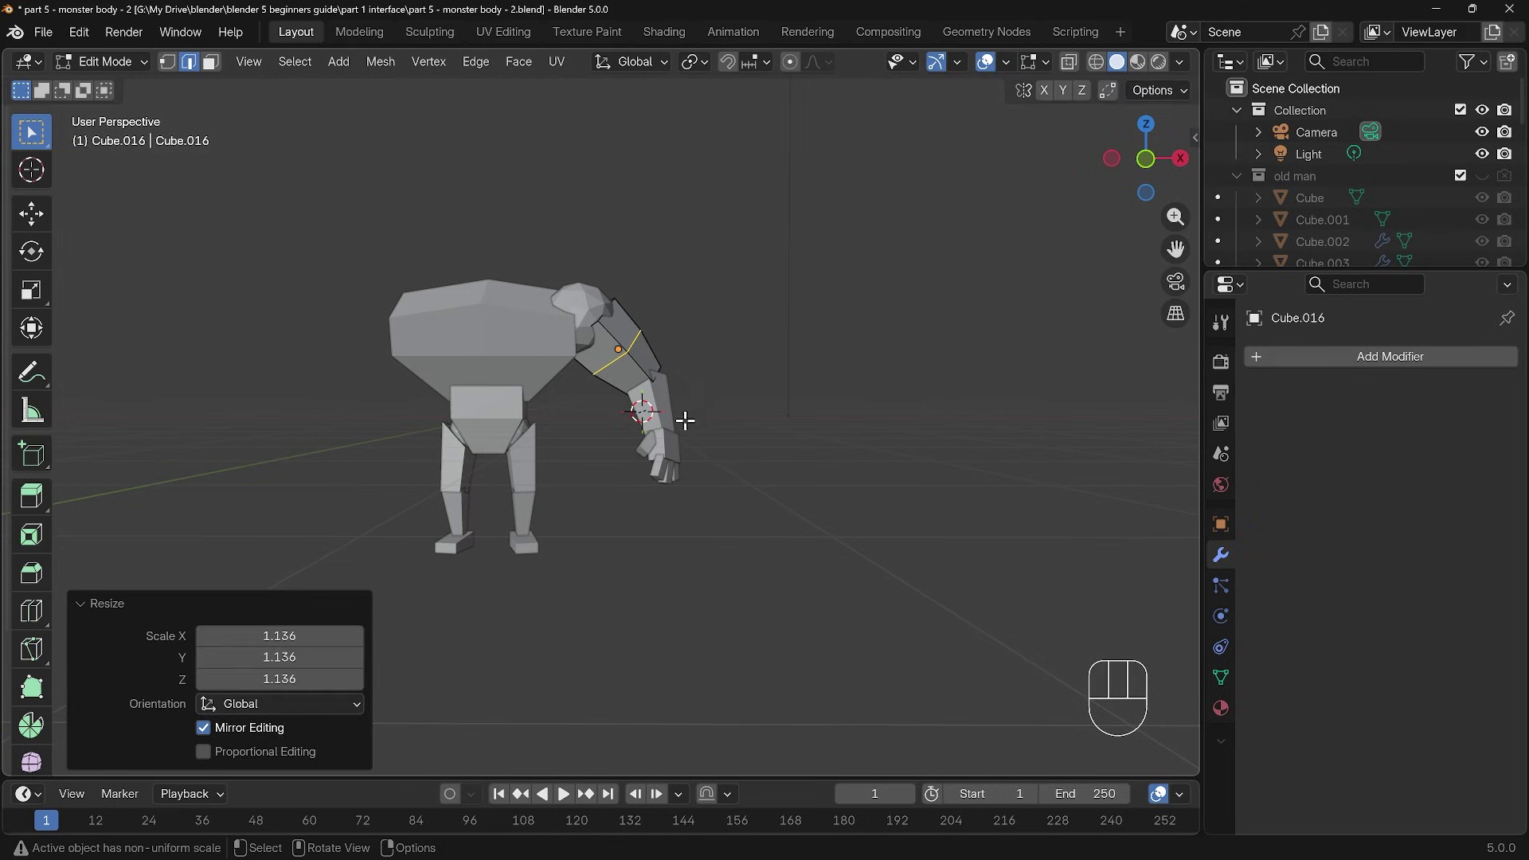
middle_drag(685, 421, 740, 460)
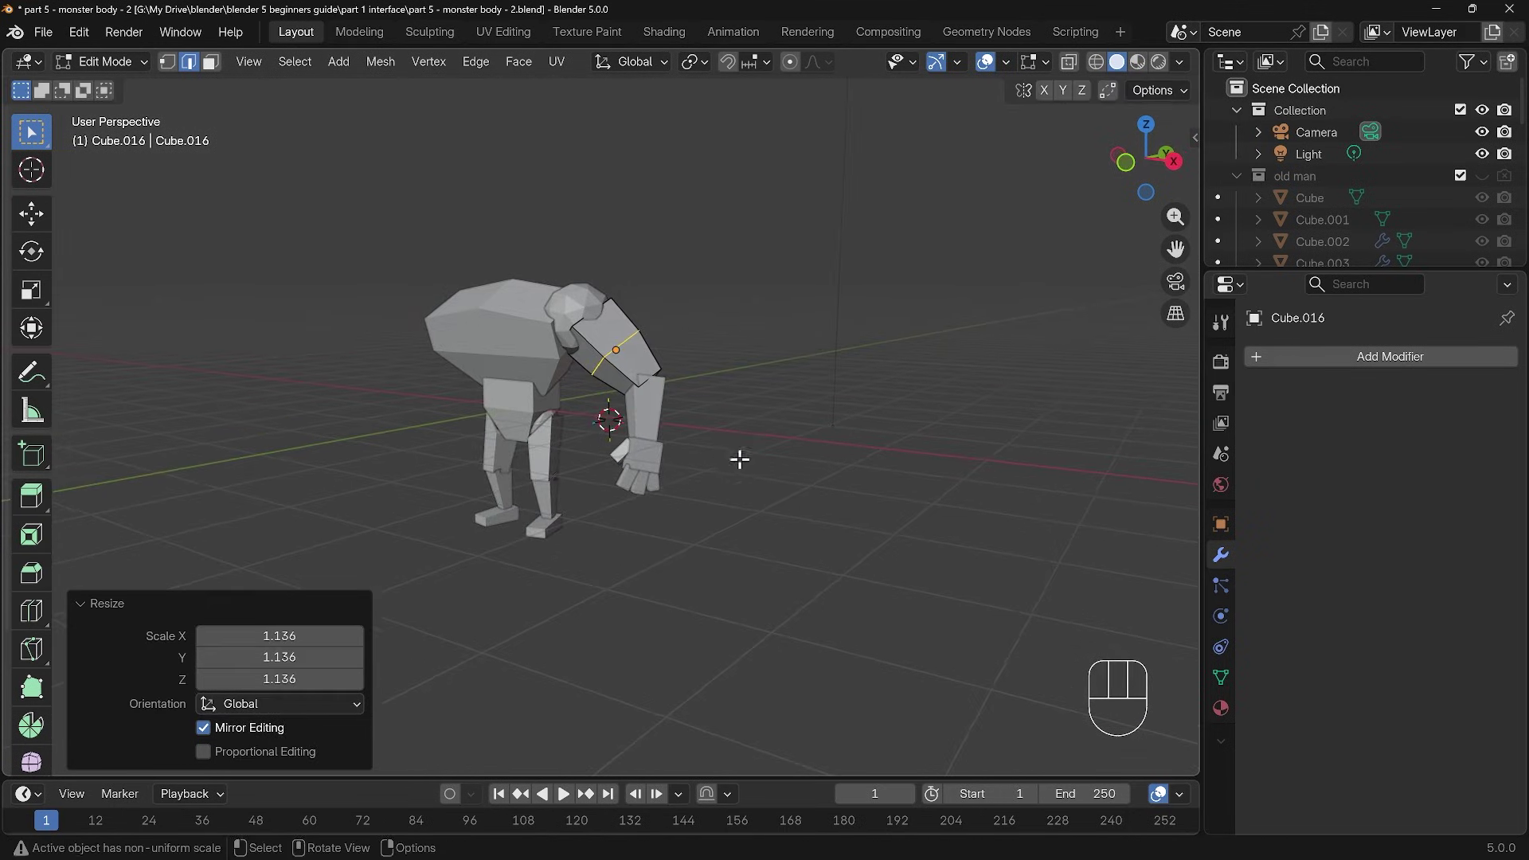
key(Tab)
Step: Select the forearm with the palm, thumb and fingers and rotate them about 16° around local Z
middle_drag(672, 505, 659, 468)
drag(659, 468, 743, 472)
shift+click(667, 403)
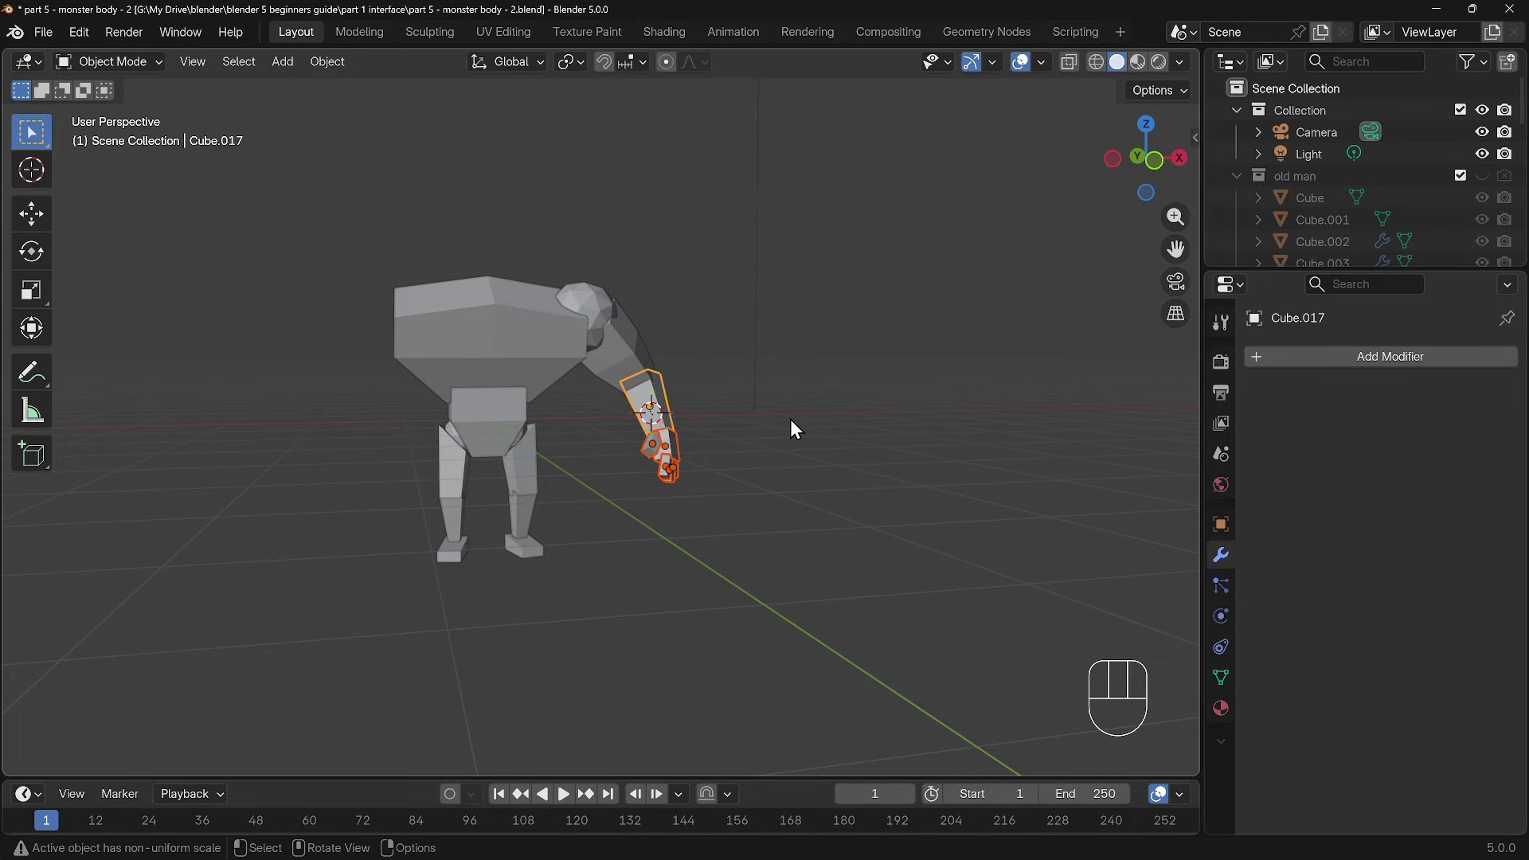
key(r)
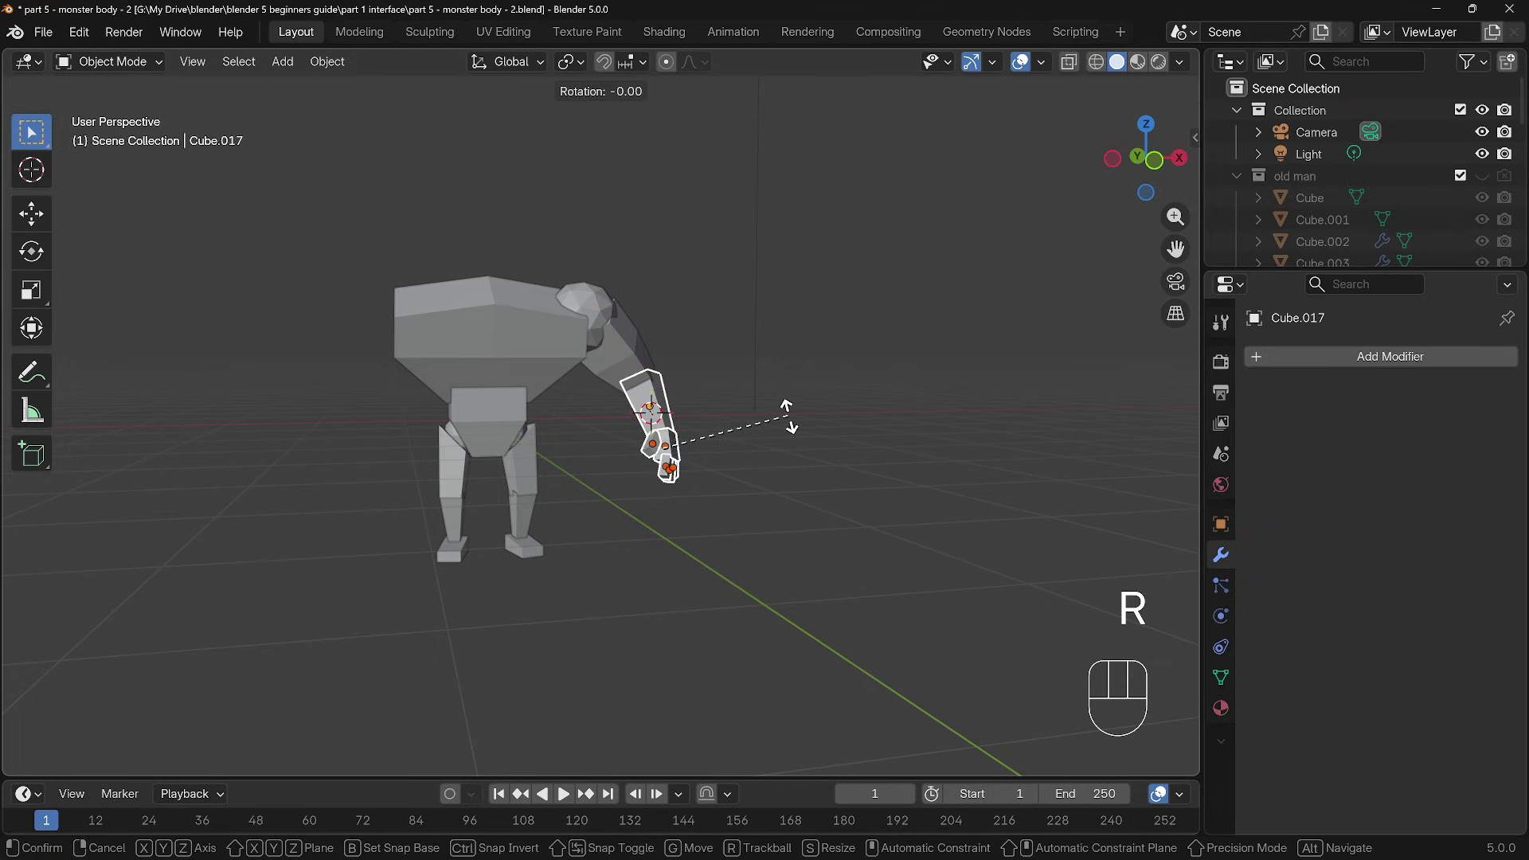
key(z)
key(z)
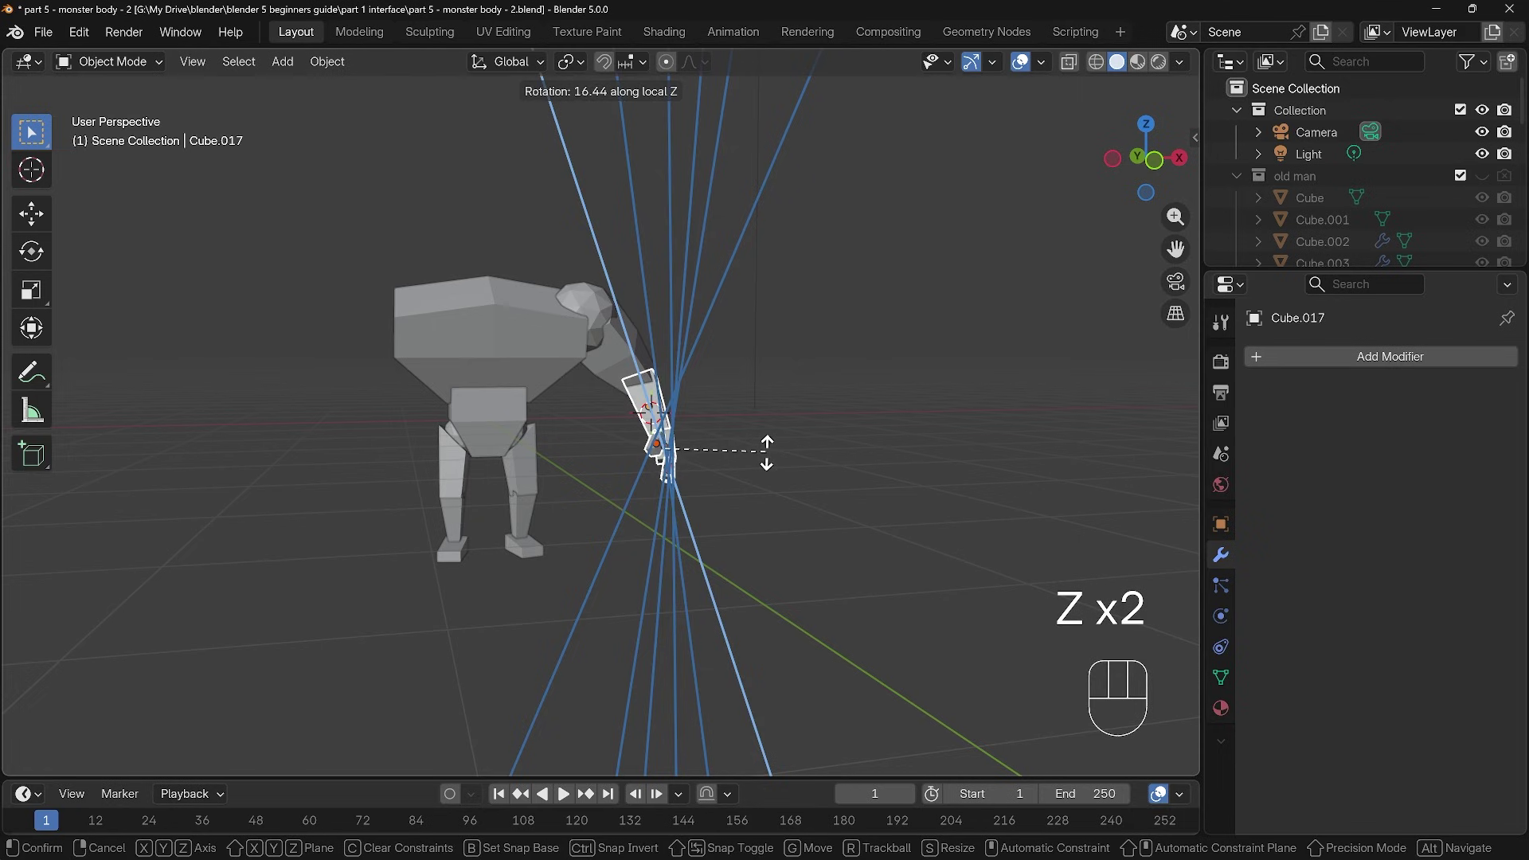
click(771, 455)
Step: Rotate the selected forearm and hand about 2° in the view, then fine-tune their position and angle under the upper arm from the front
key(r)
click(796, 452)
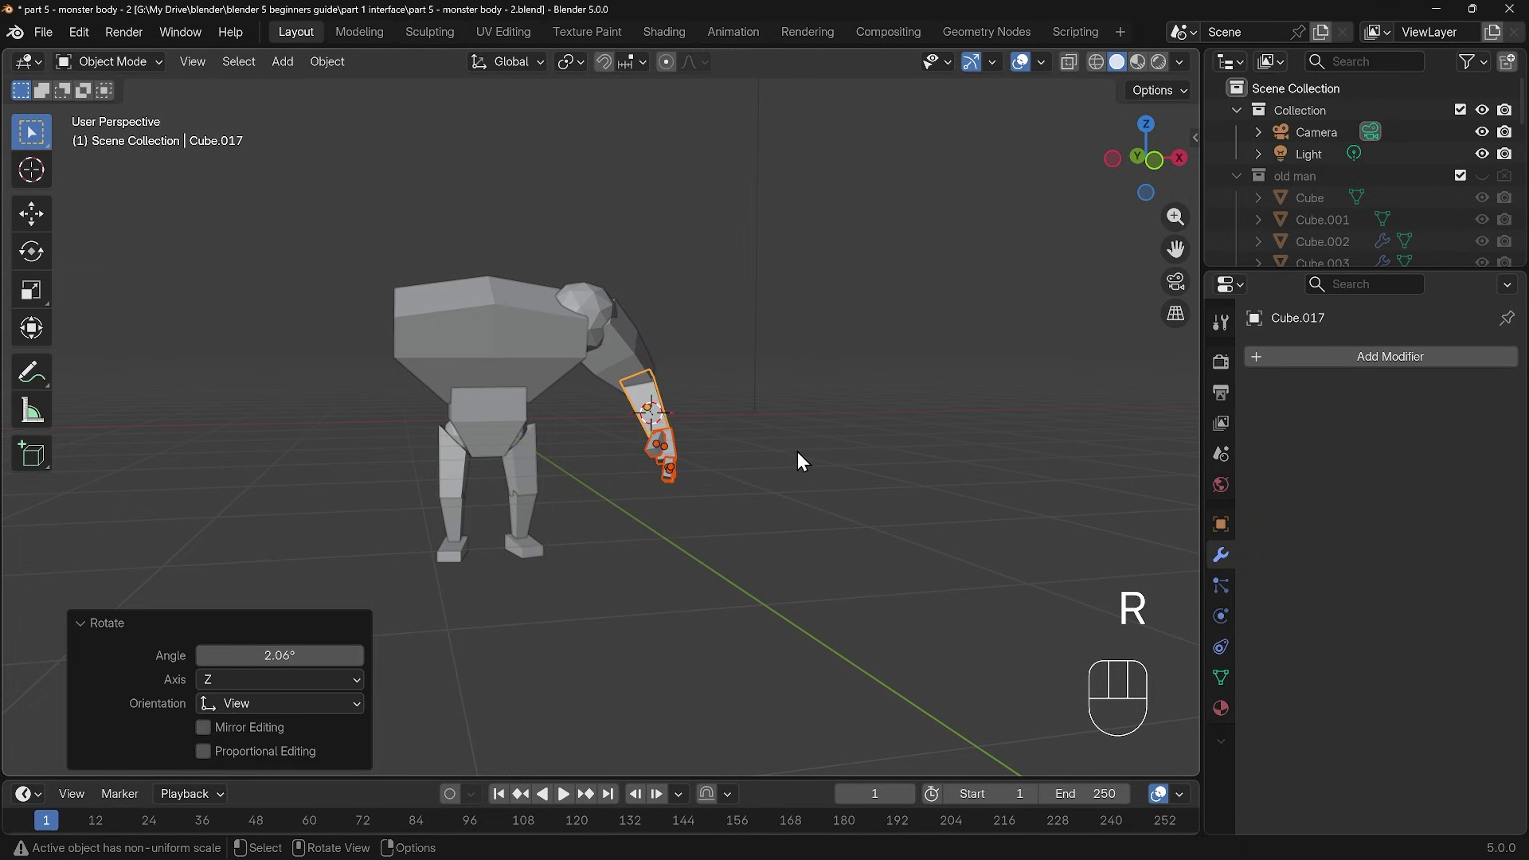
key(KP_1)
key(g)
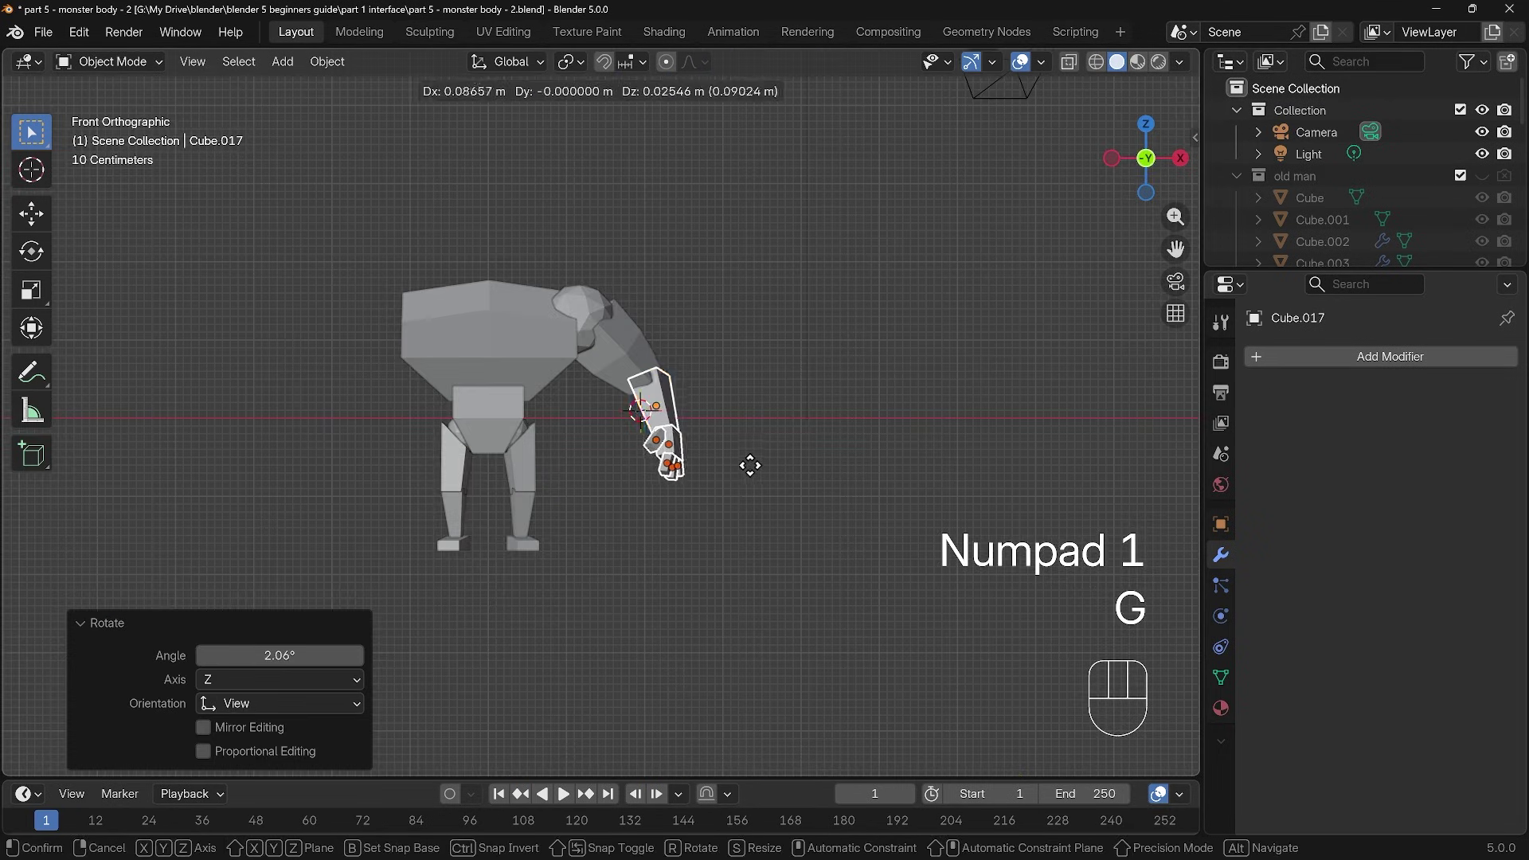
click(844, 454)
key(r)
click(849, 450)
key(g)
click(846, 445)
click(920, 533)
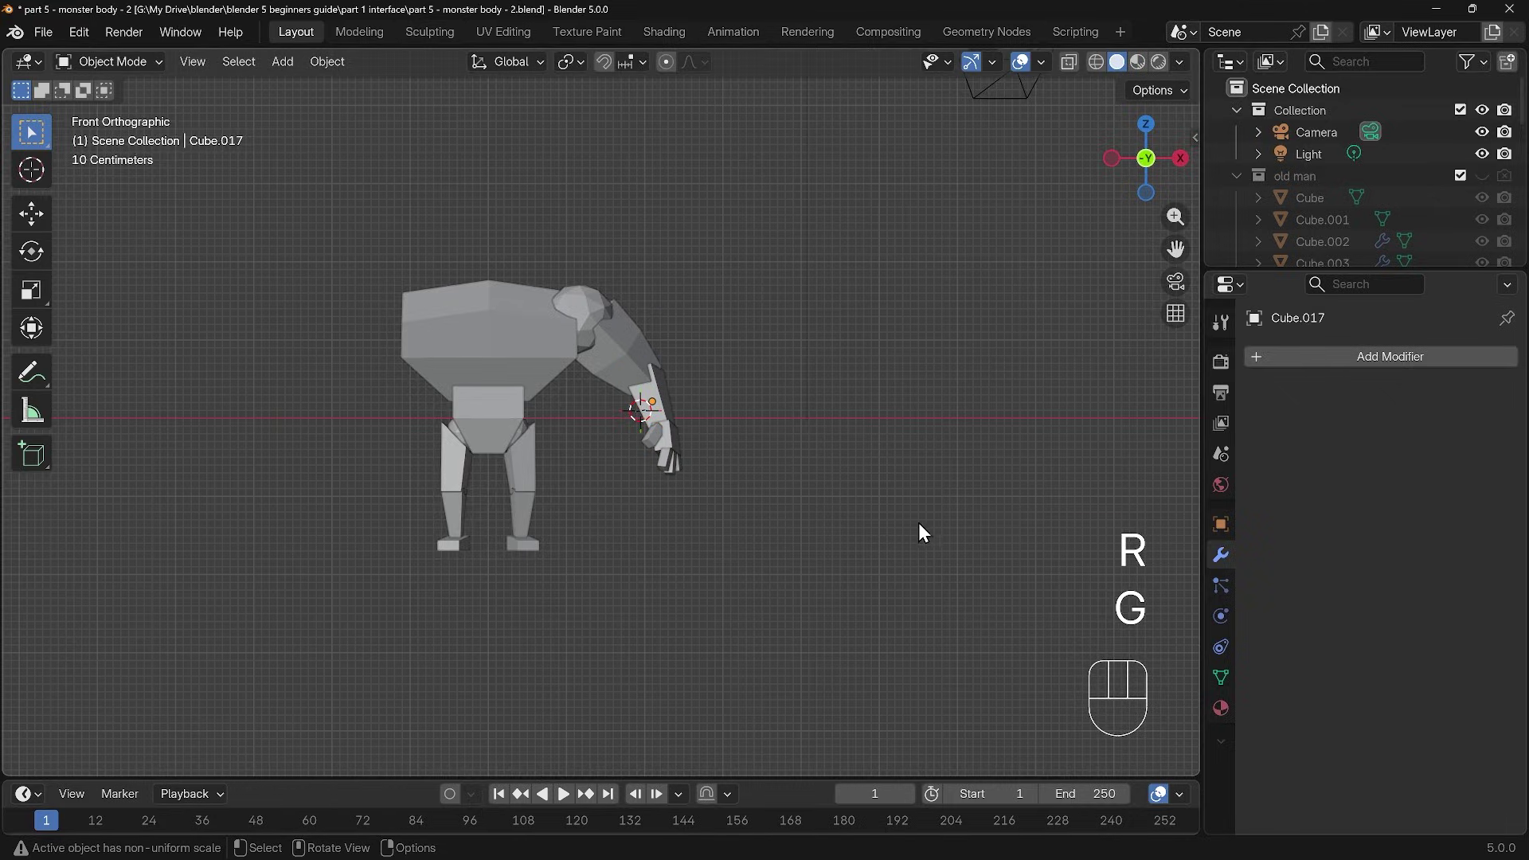
Step: Copy the thigh's Mirror modifier to the shoulder, upper arm, forearm and all hand parts to create the opposite arm, and deselect everything
middle_drag(940, 535, 800, 536)
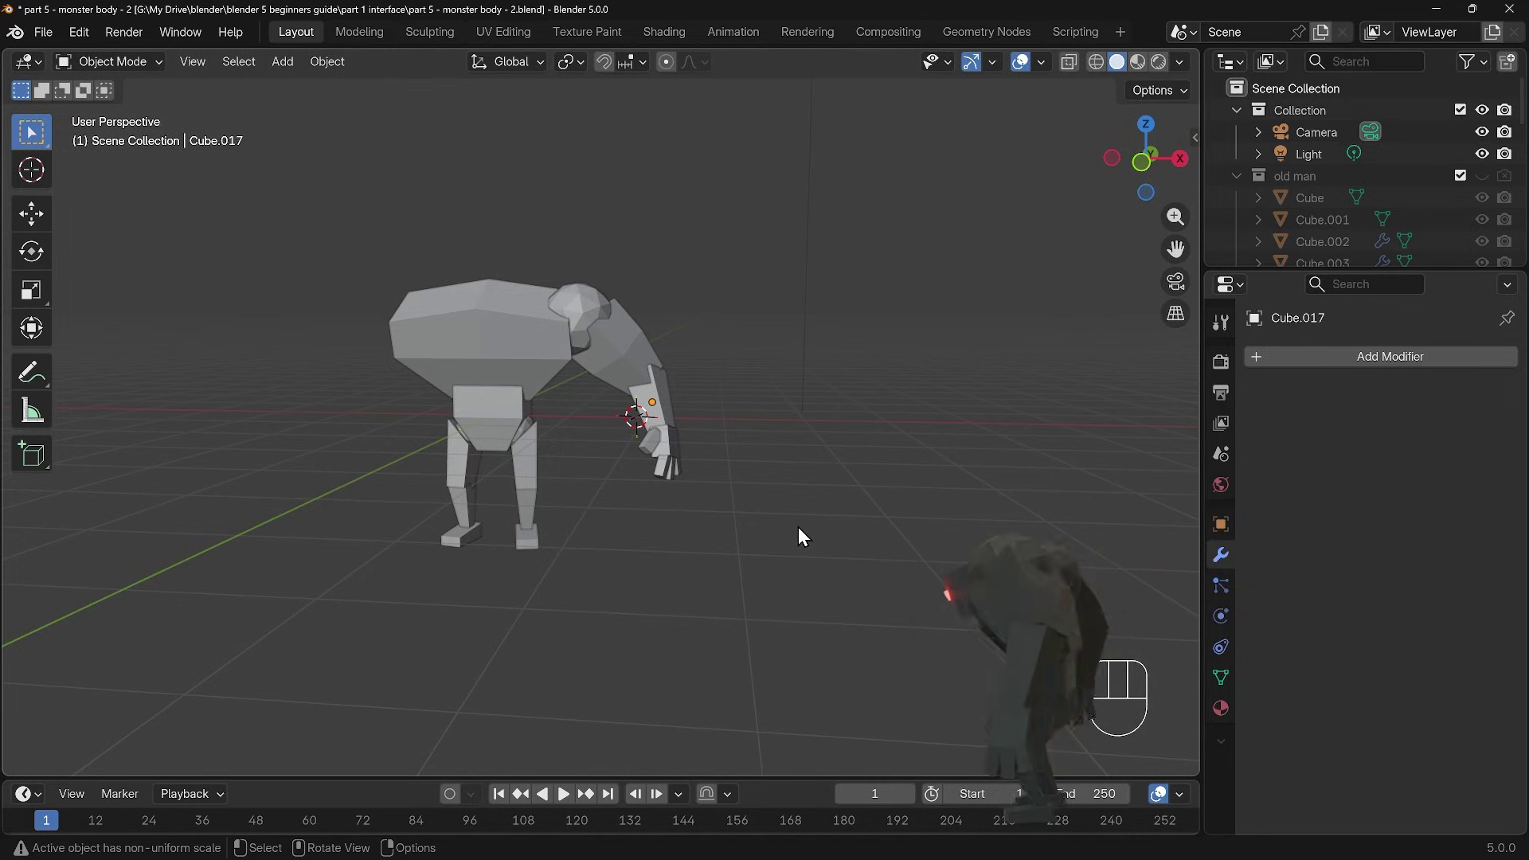
middle_drag(800, 525, 900, 546)
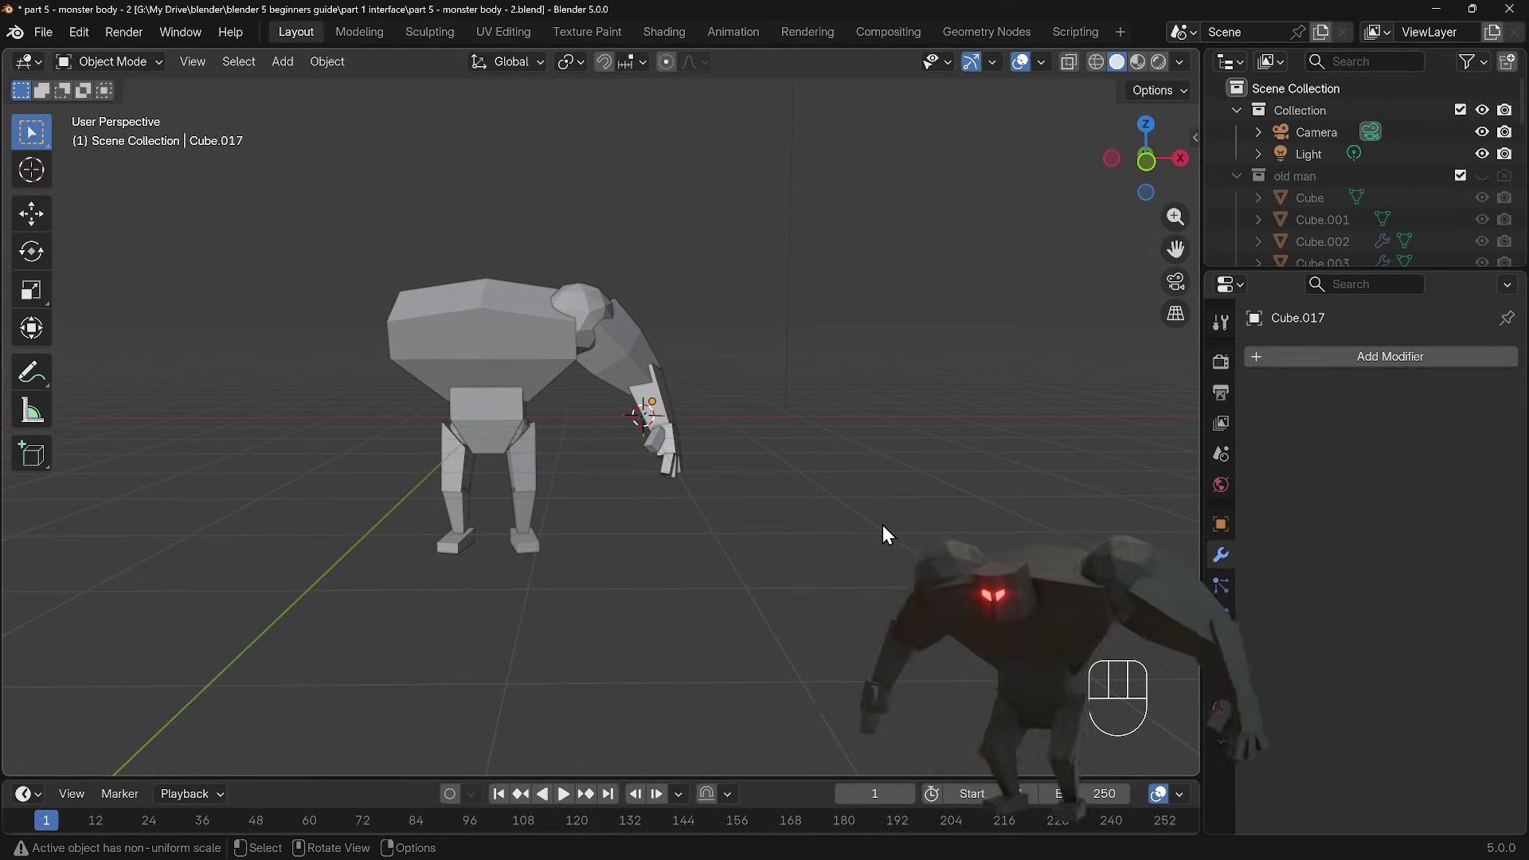
drag(740, 491, 587, 255)
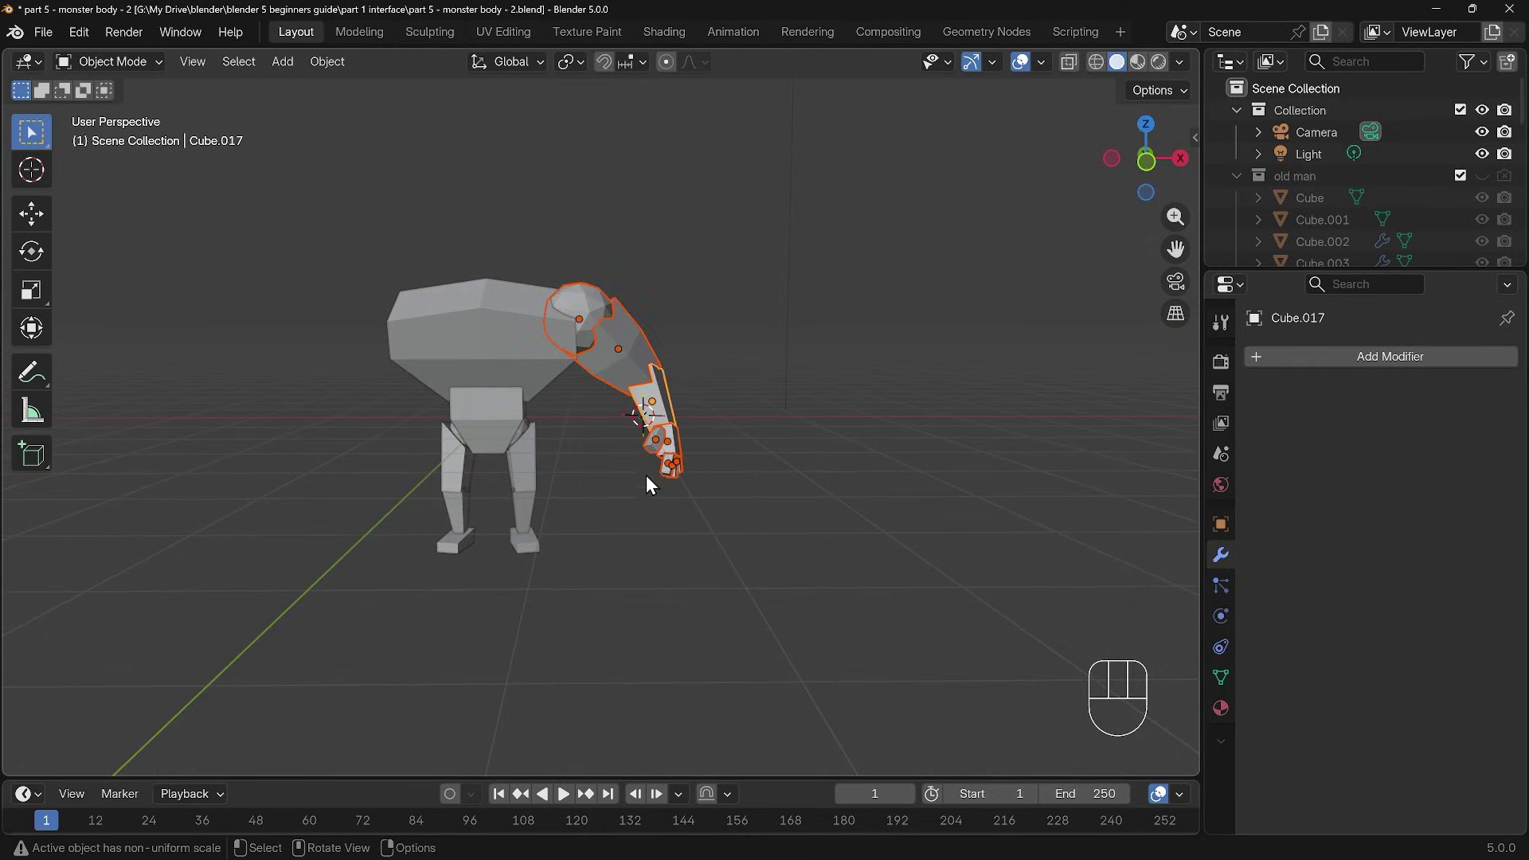
shift+click(527, 461)
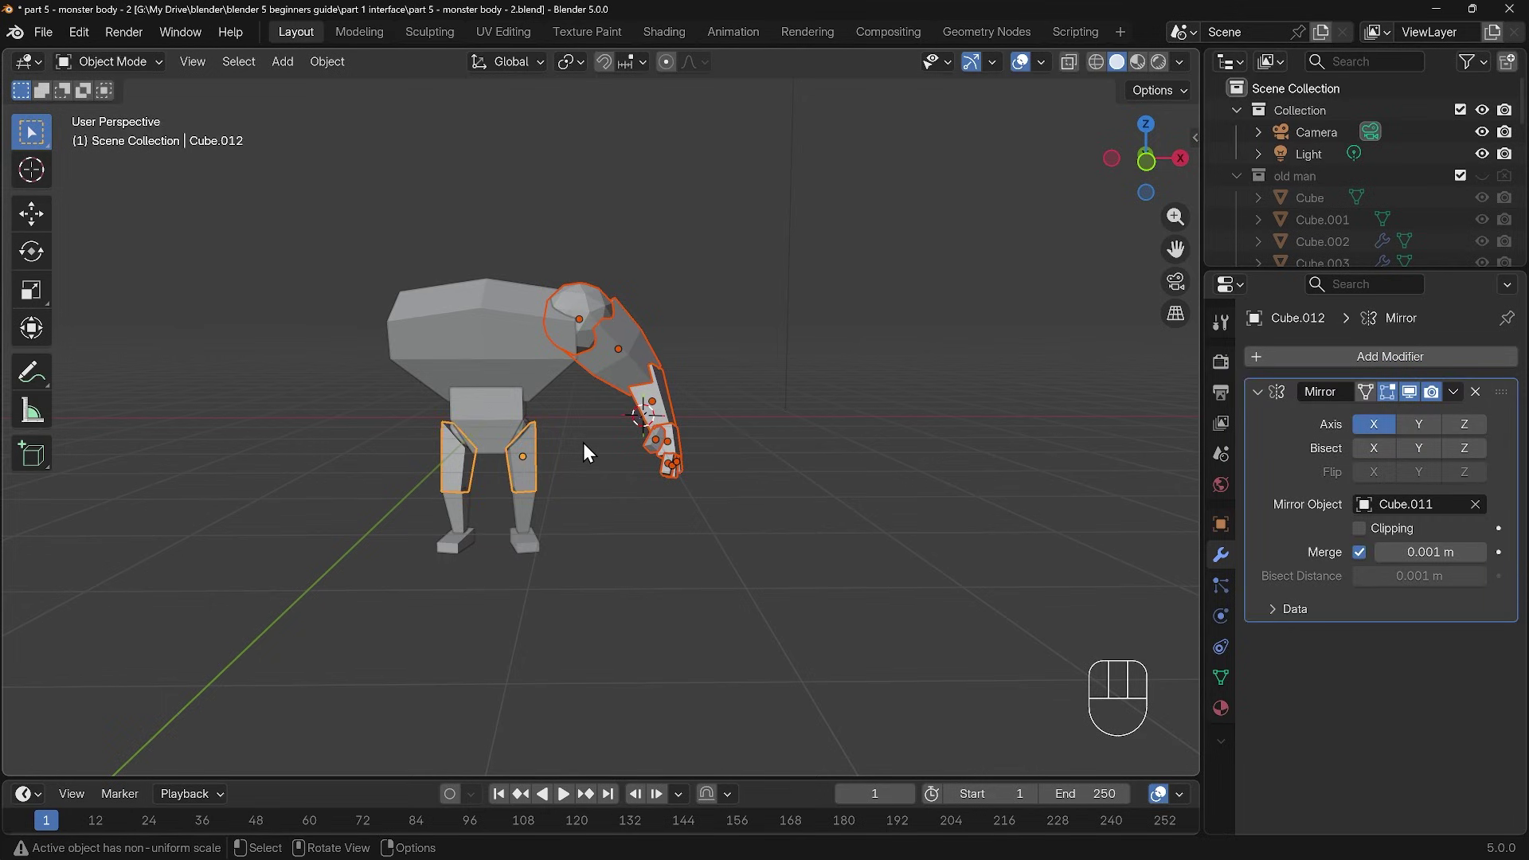
key(ctrl+l)
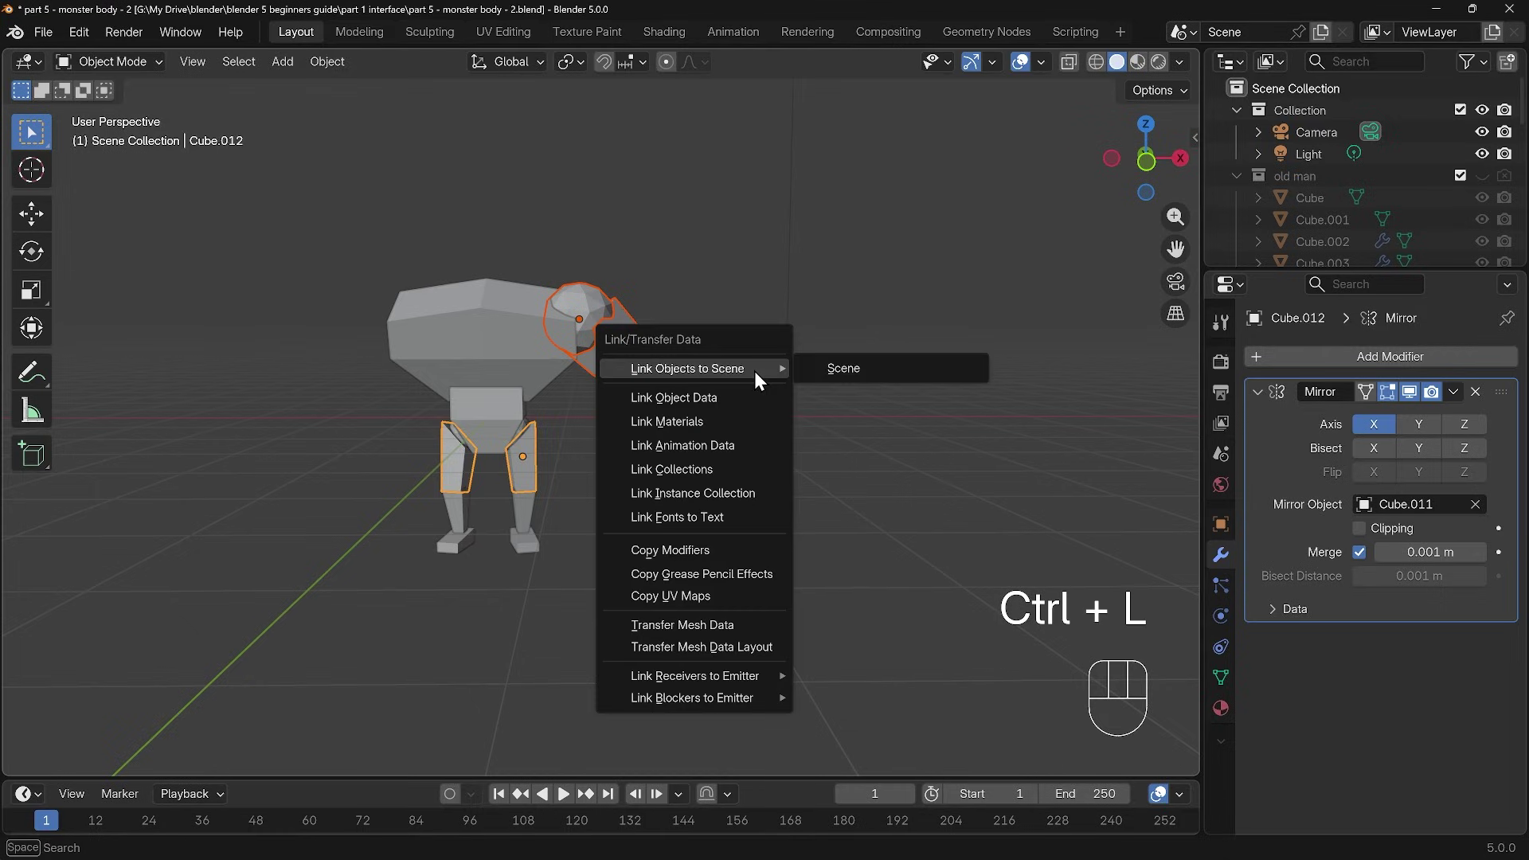
click(715, 548)
middle_drag(762, 527, 729, 494)
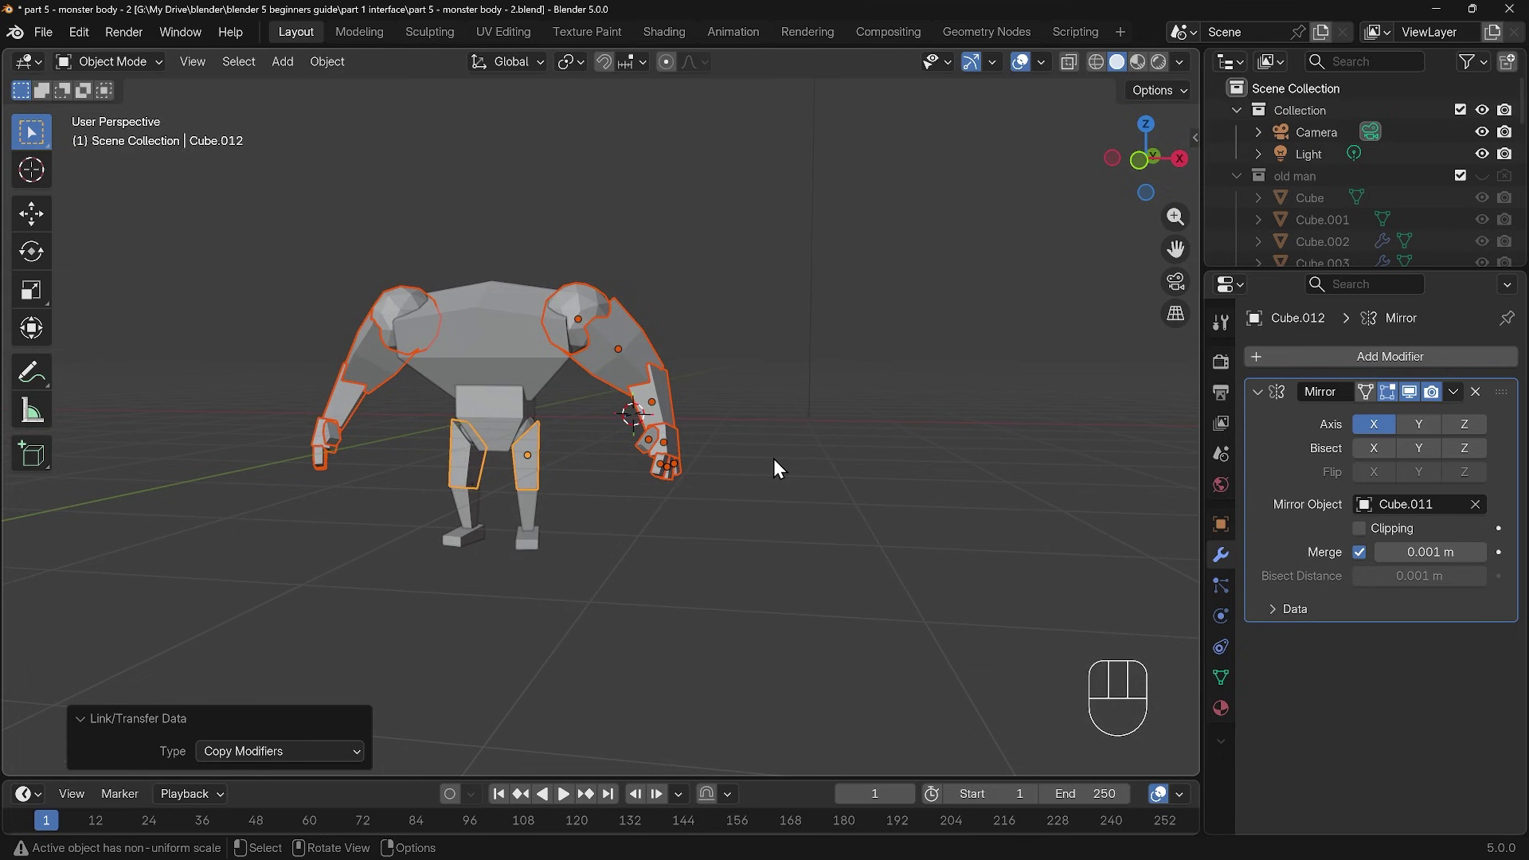
key(KP_1)
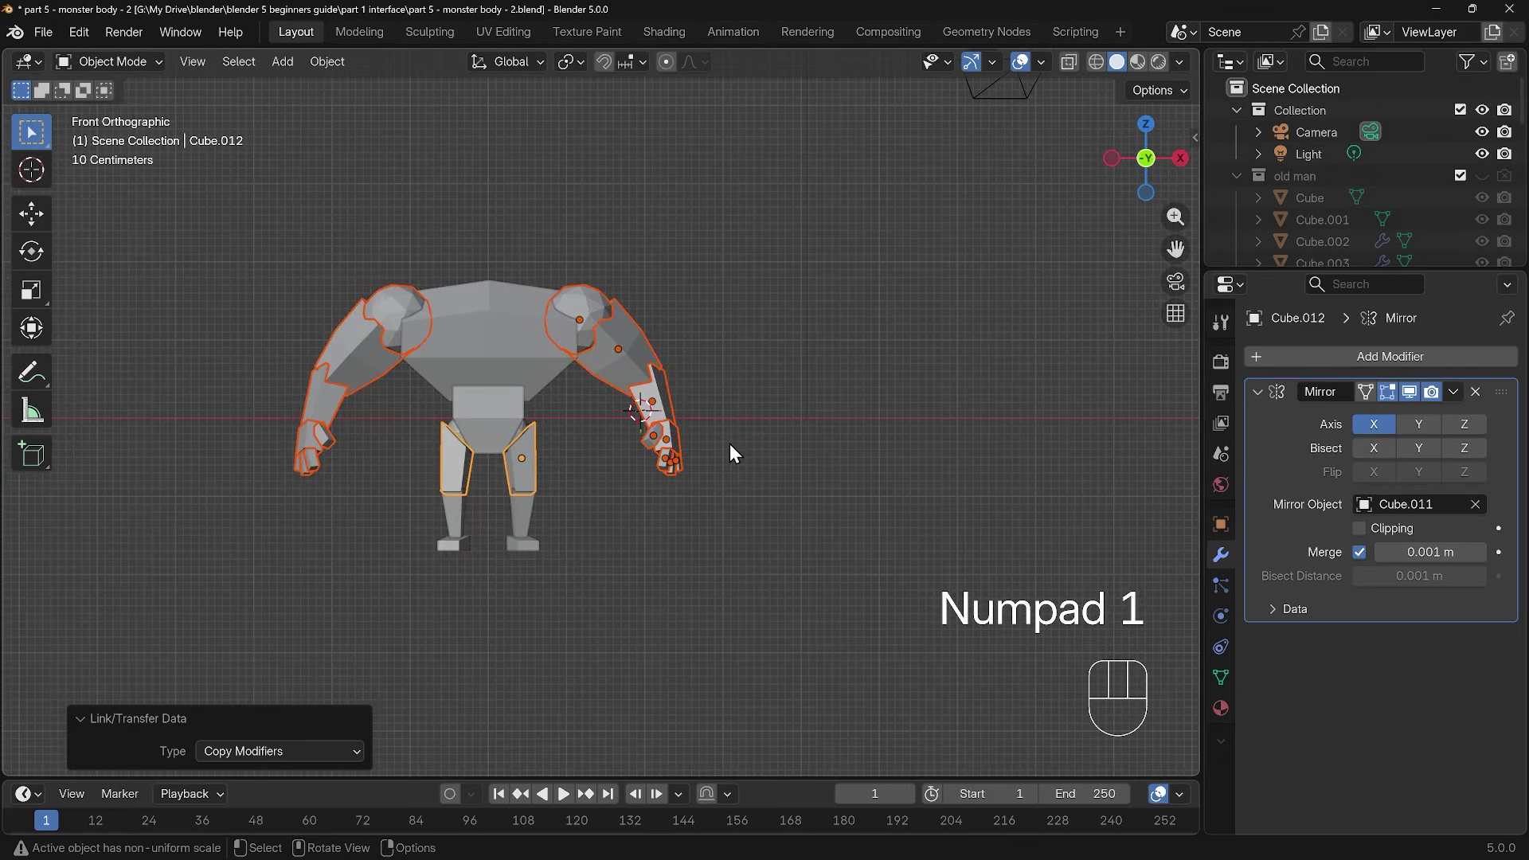
key(alt+a)
shift+middle_drag(683, 518, 708, 538)
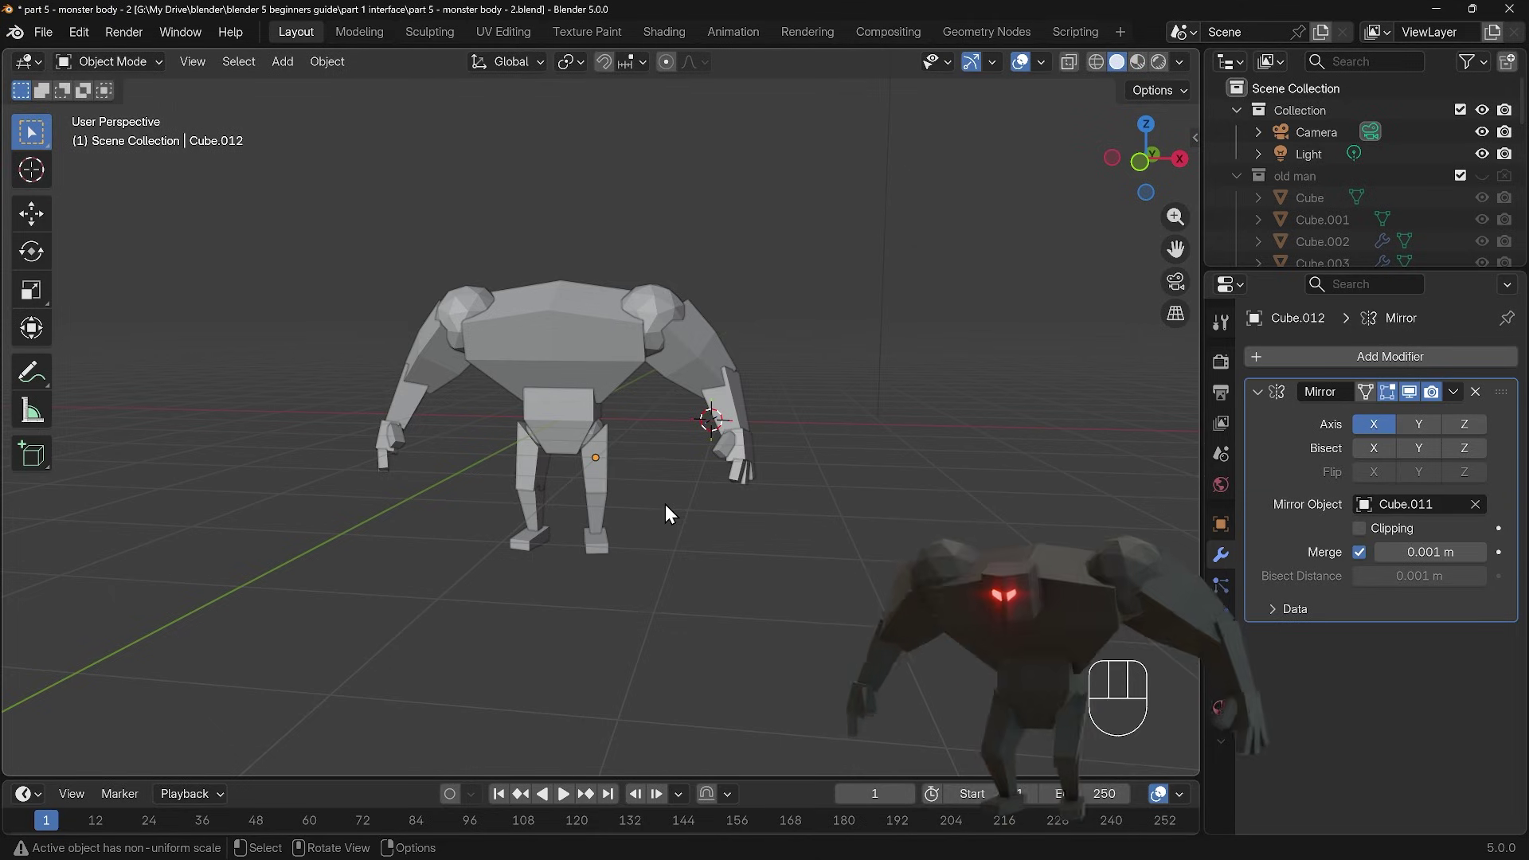
Step: Place the 3D cursor on the upper front of the chest, add a cube there for the head and scale it to about 0.278
shift+right_click(547, 323)
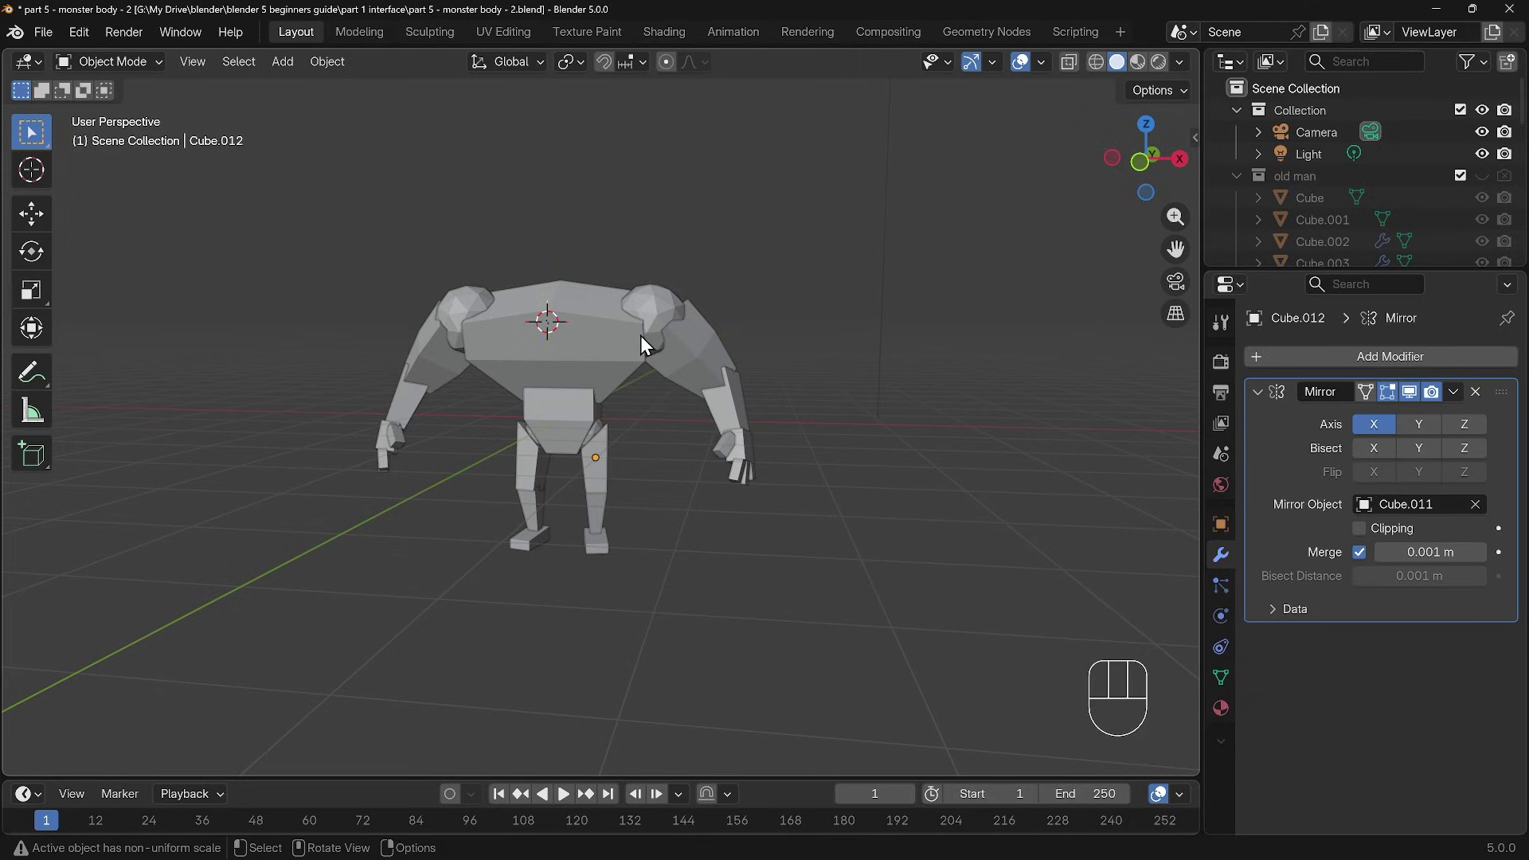
key(shift+a)
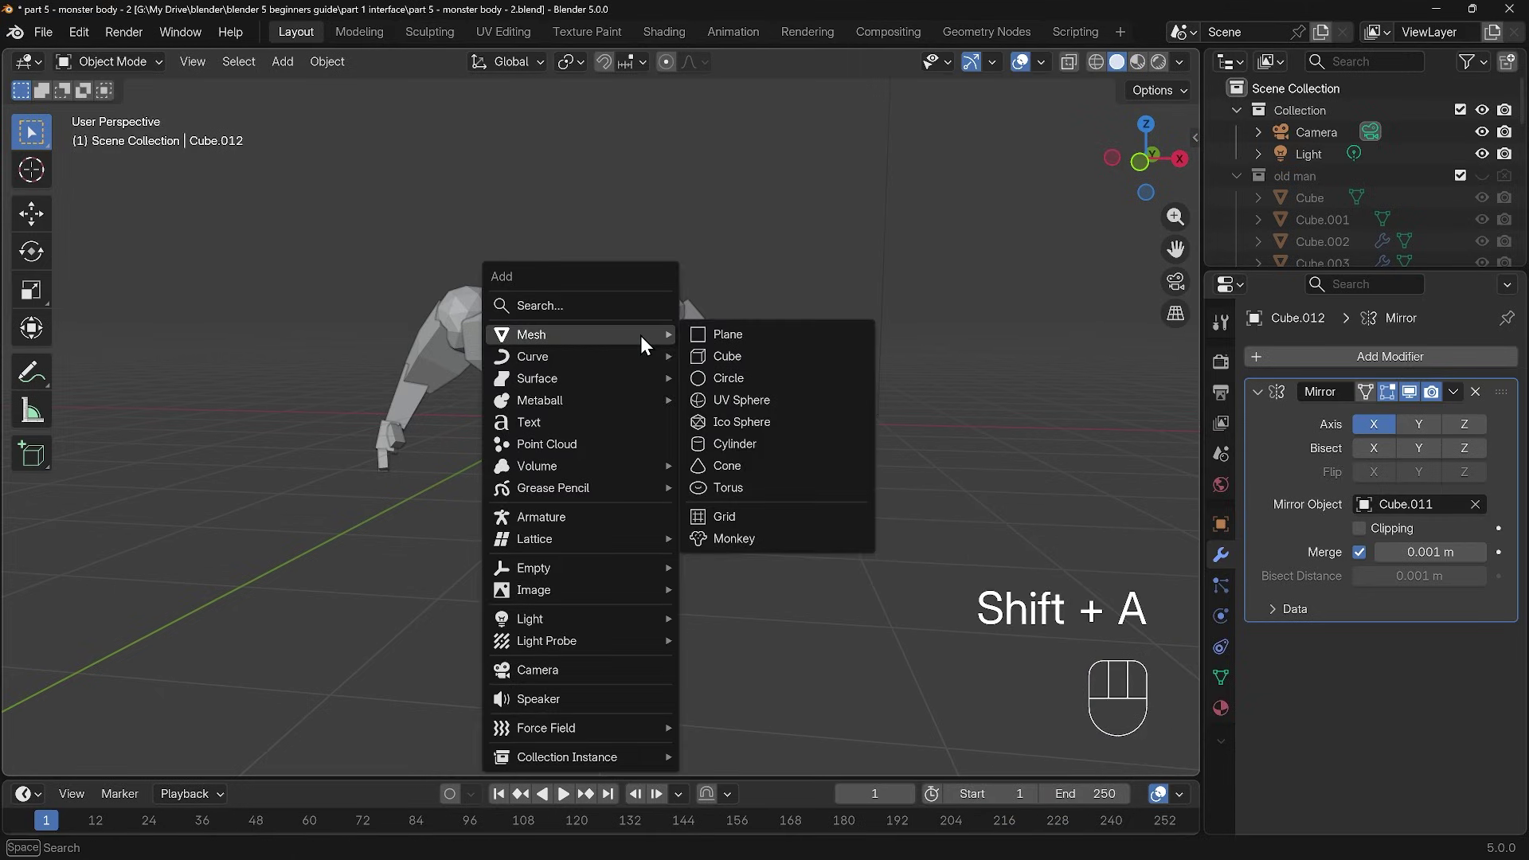
click(713, 357)
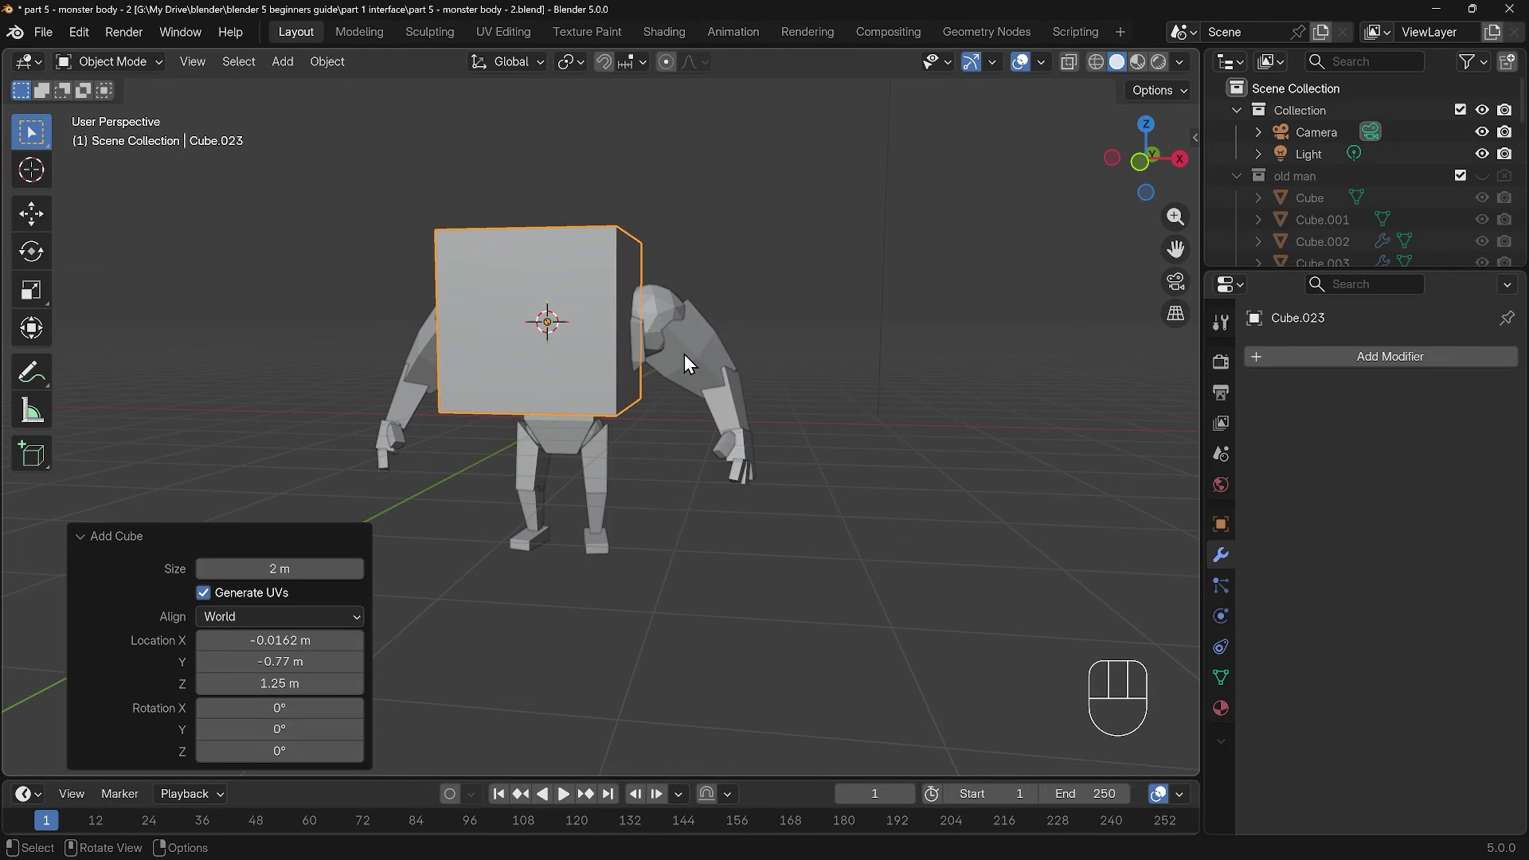
key(KP_3)
scroll(717, 278, up, 4)
key(s)
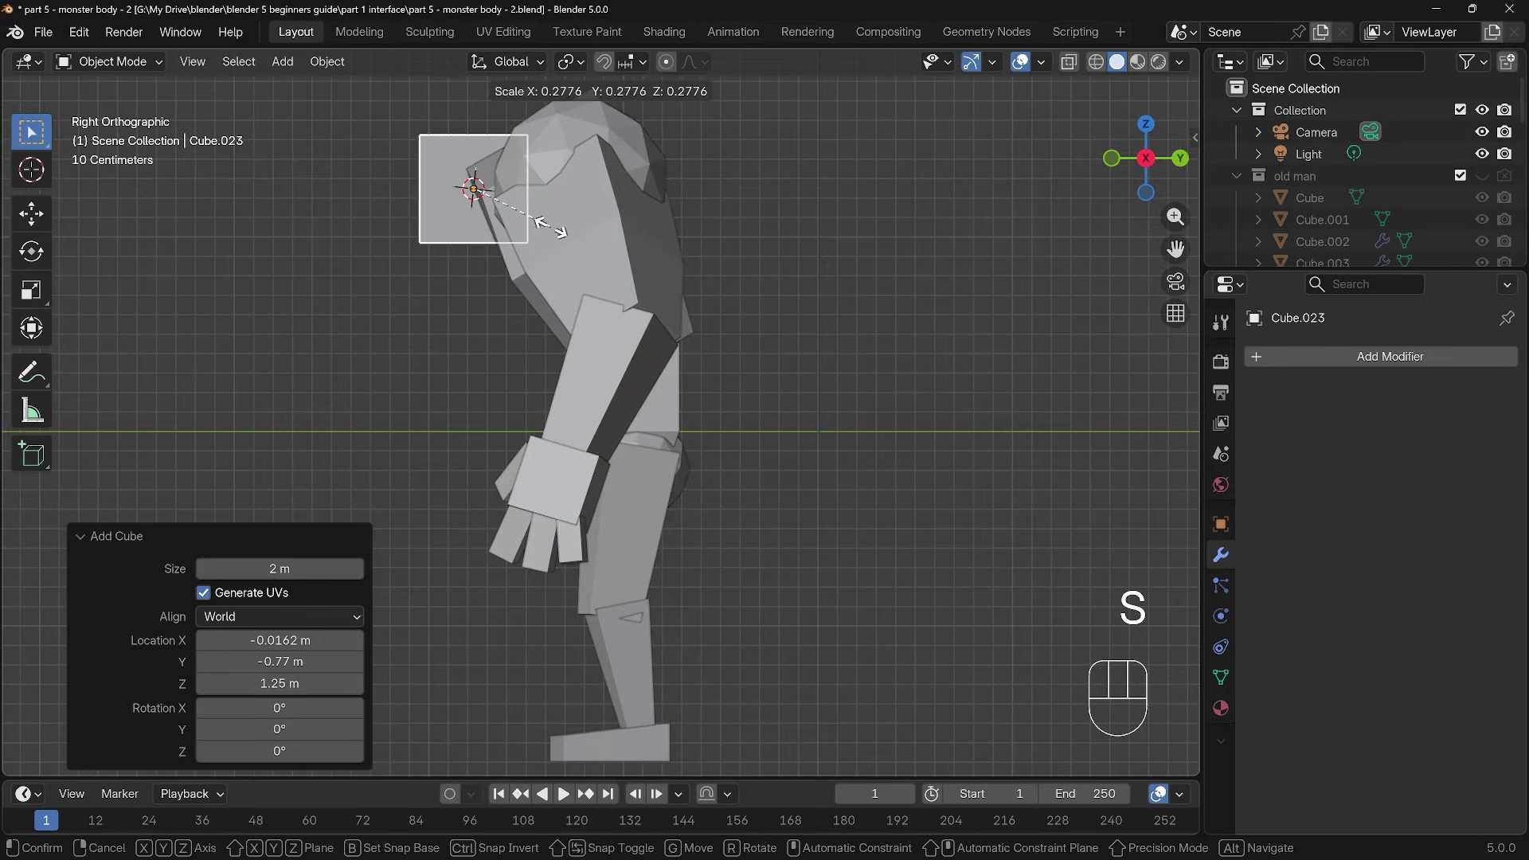
click(549, 231)
Step: Move the head cube forward out of the chest by about 0.29 m in total and tilt it downward in side view
key(g)
click(518, 225)
key(r)
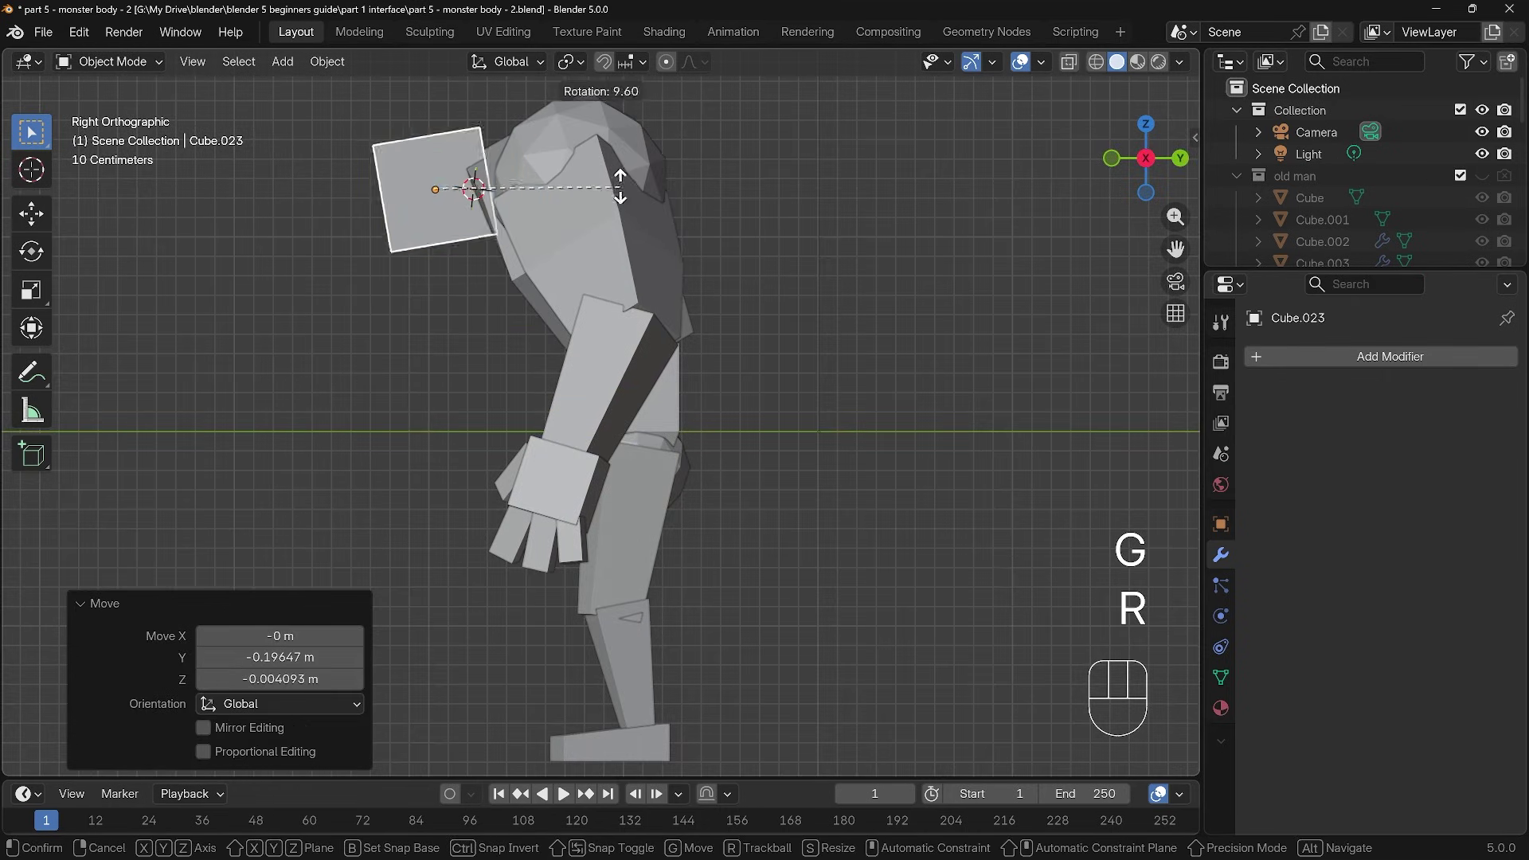
click(603, 163)
key(g)
click(583, 166)
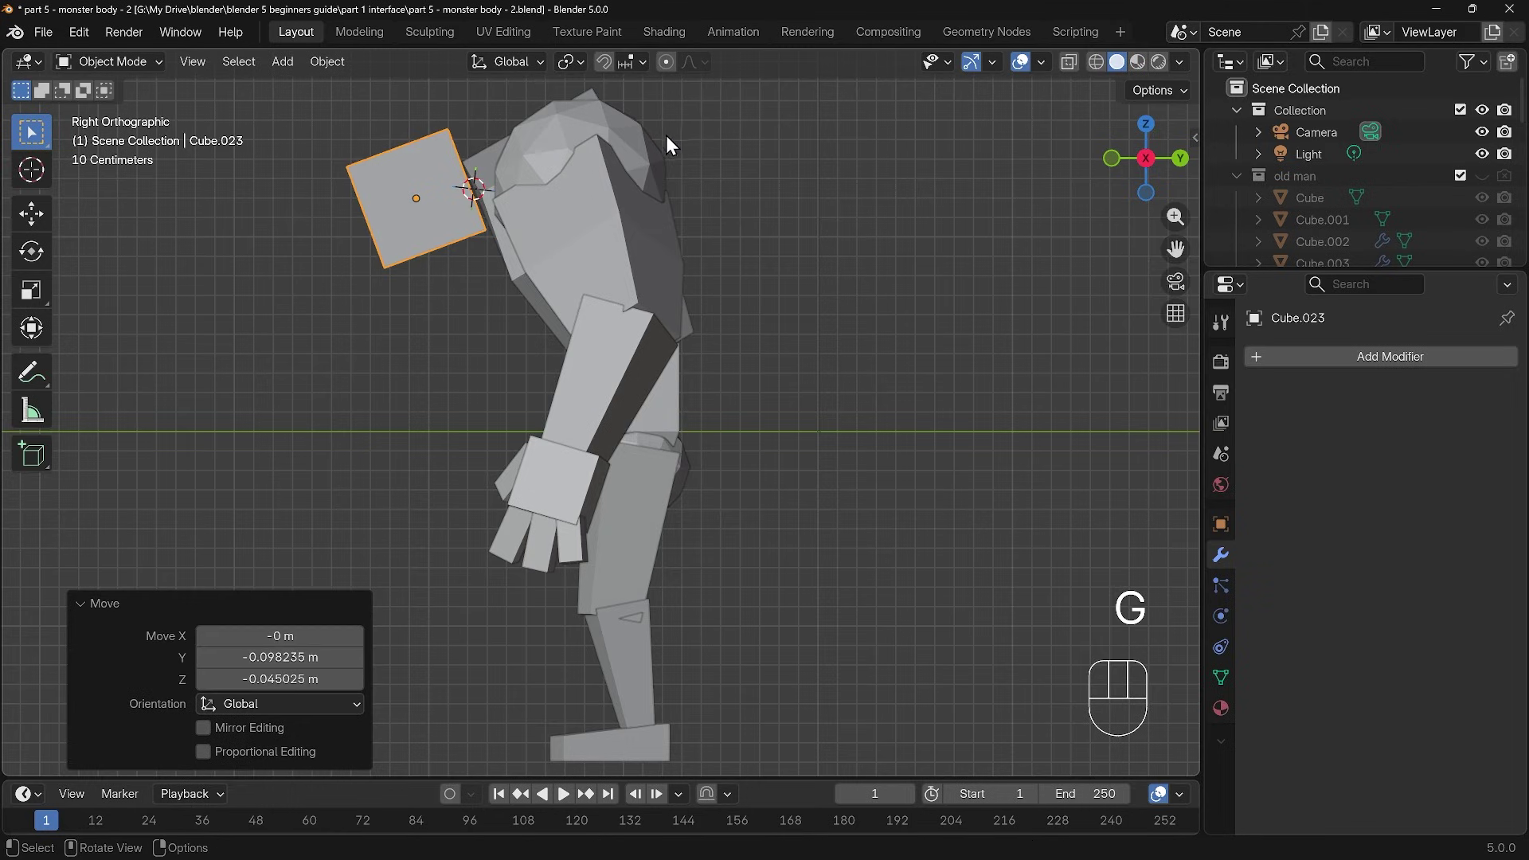
Step: Scale the head to 0.763 along local Y, move it about 0.072 m back toward the chest and tilt it about 3° more
key(s)
key(y)
key(y)
click(538, 185)
key(g)
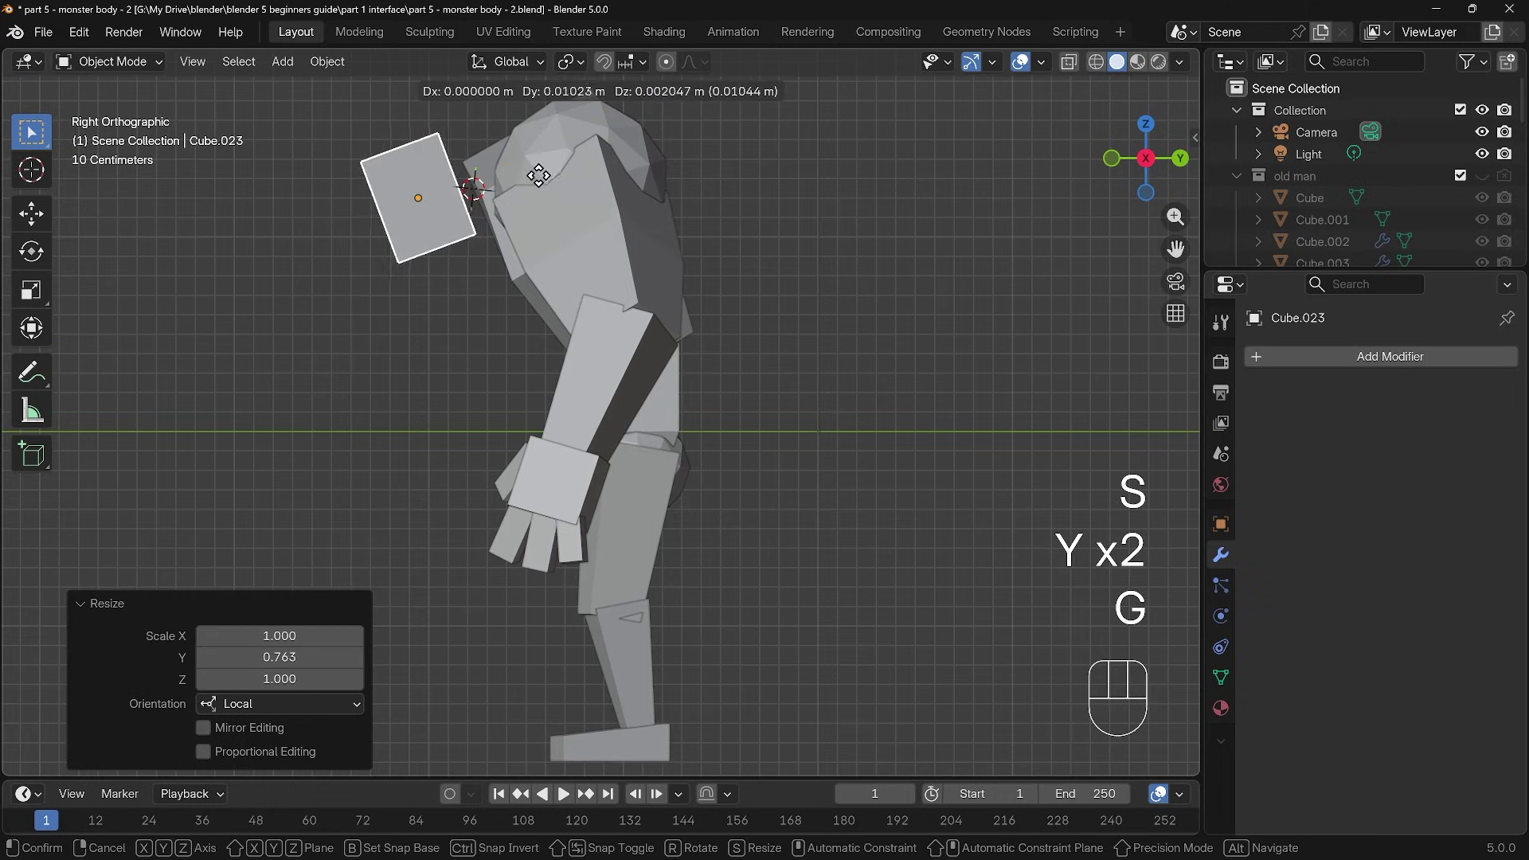
click(550, 172)
key(r)
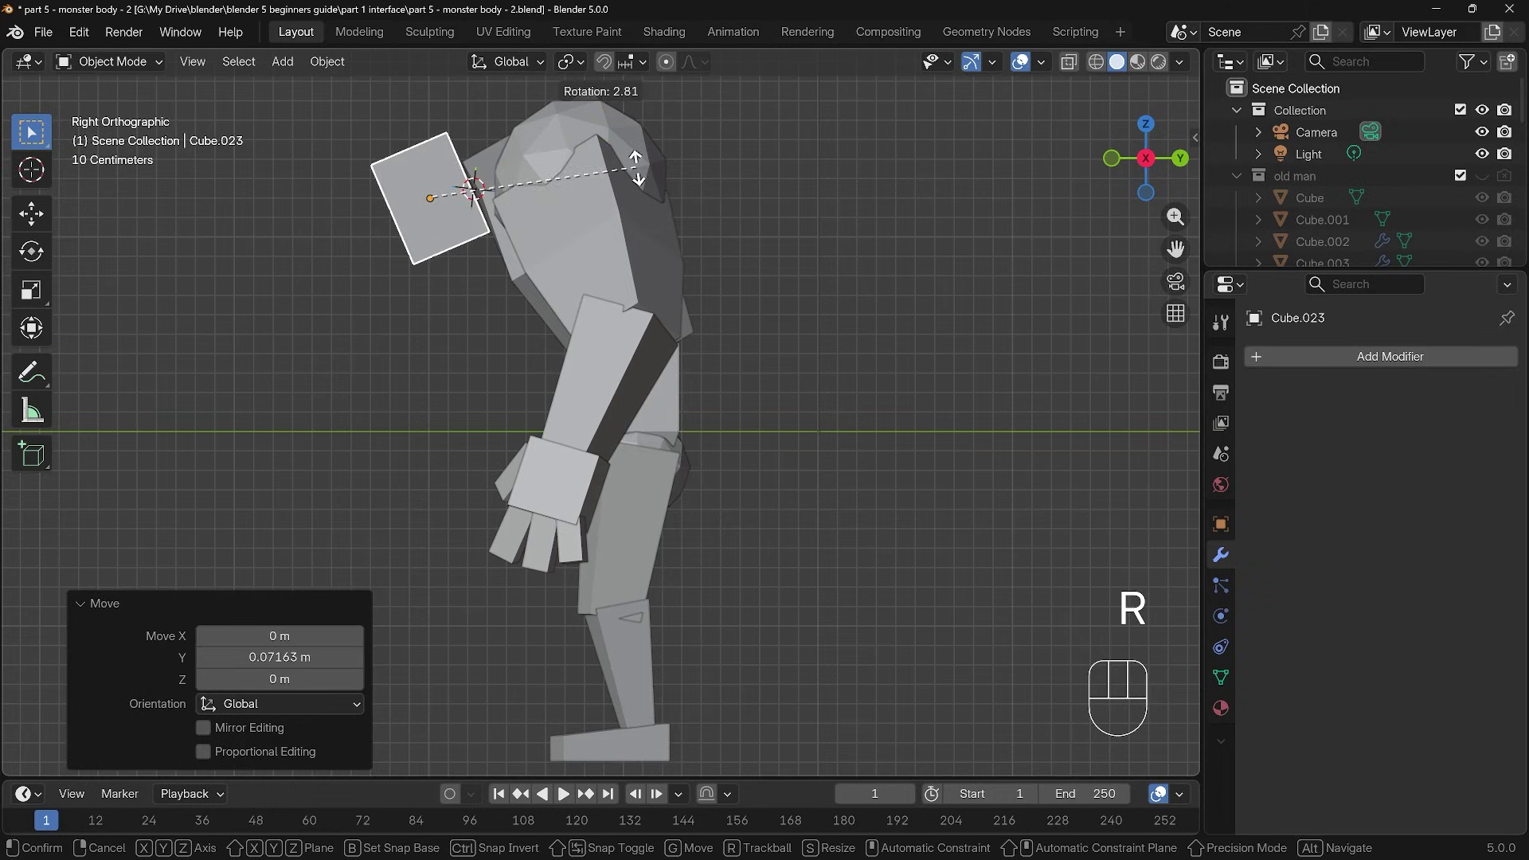
click(634, 166)
key(g)
click(632, 163)
Step: Set the head cube's X location to 0 m to centre it on the body
middle_drag(631, 163, 699, 374)
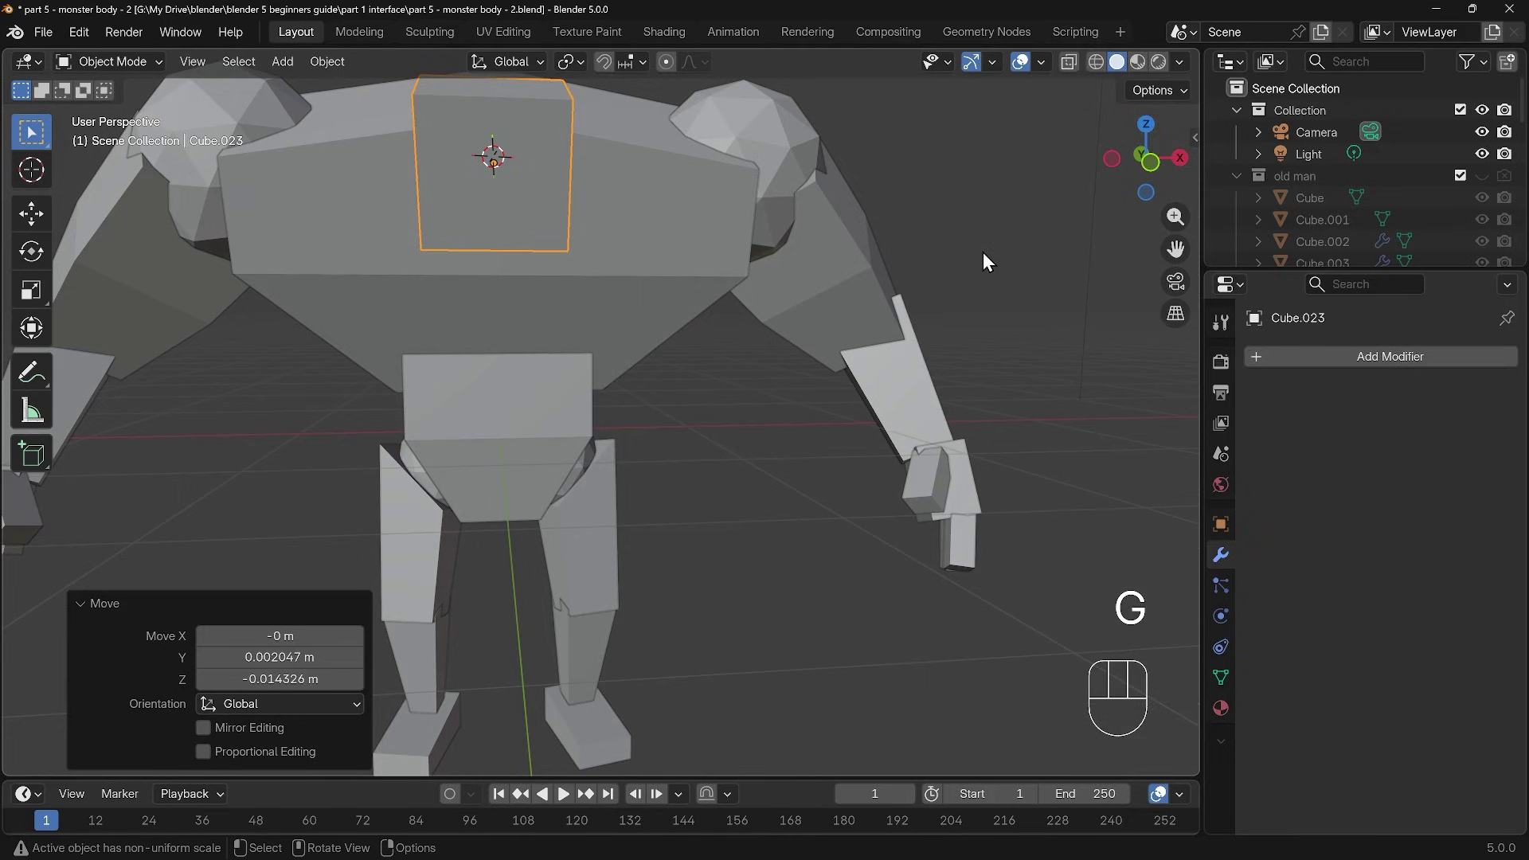
key(n)
drag(1019, 173, 1019, 174)
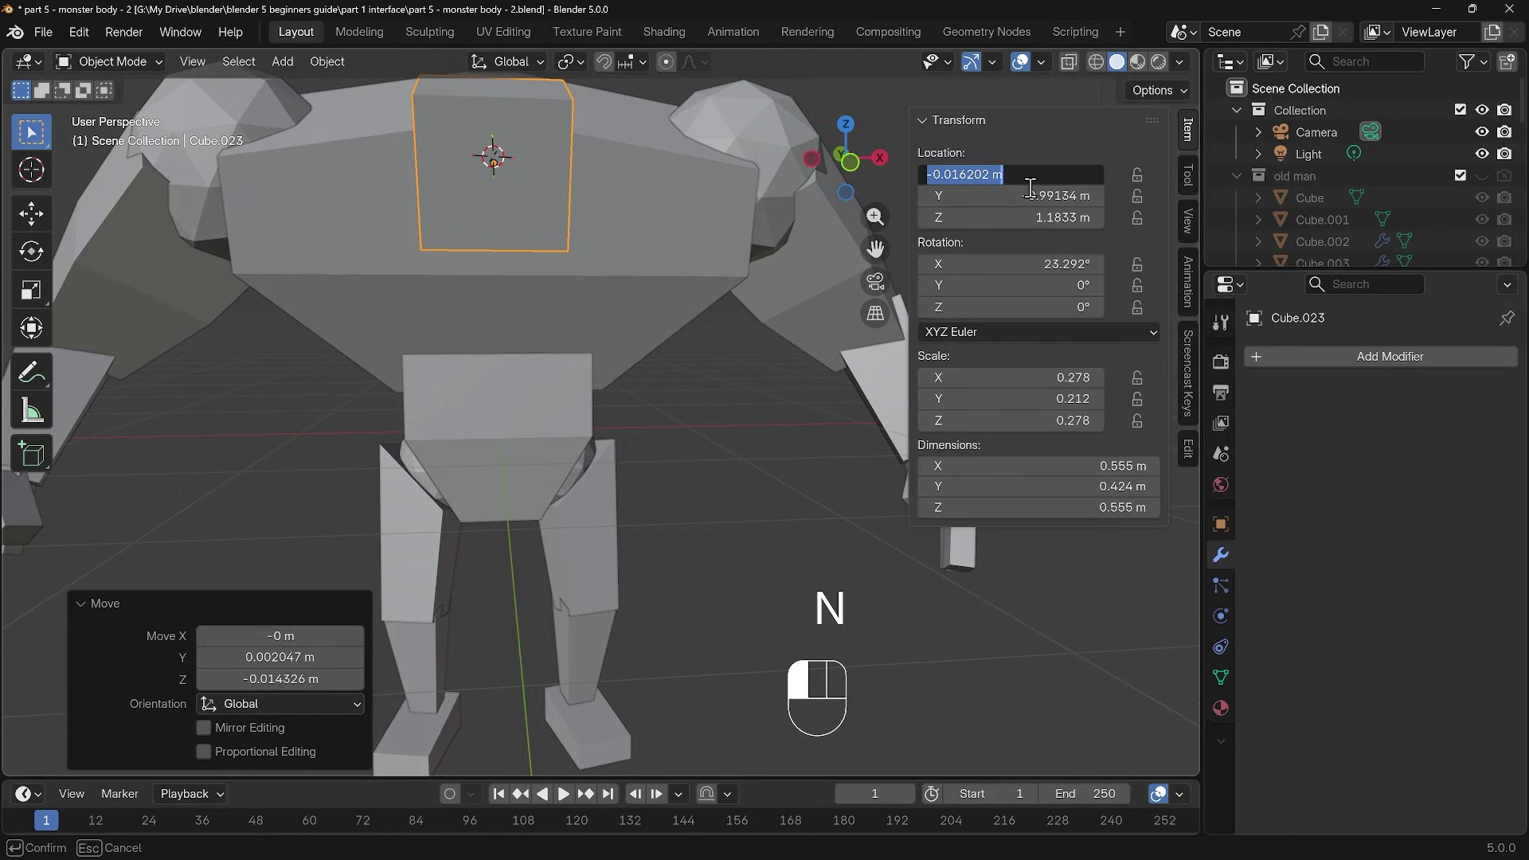
text(0)
key(Return)
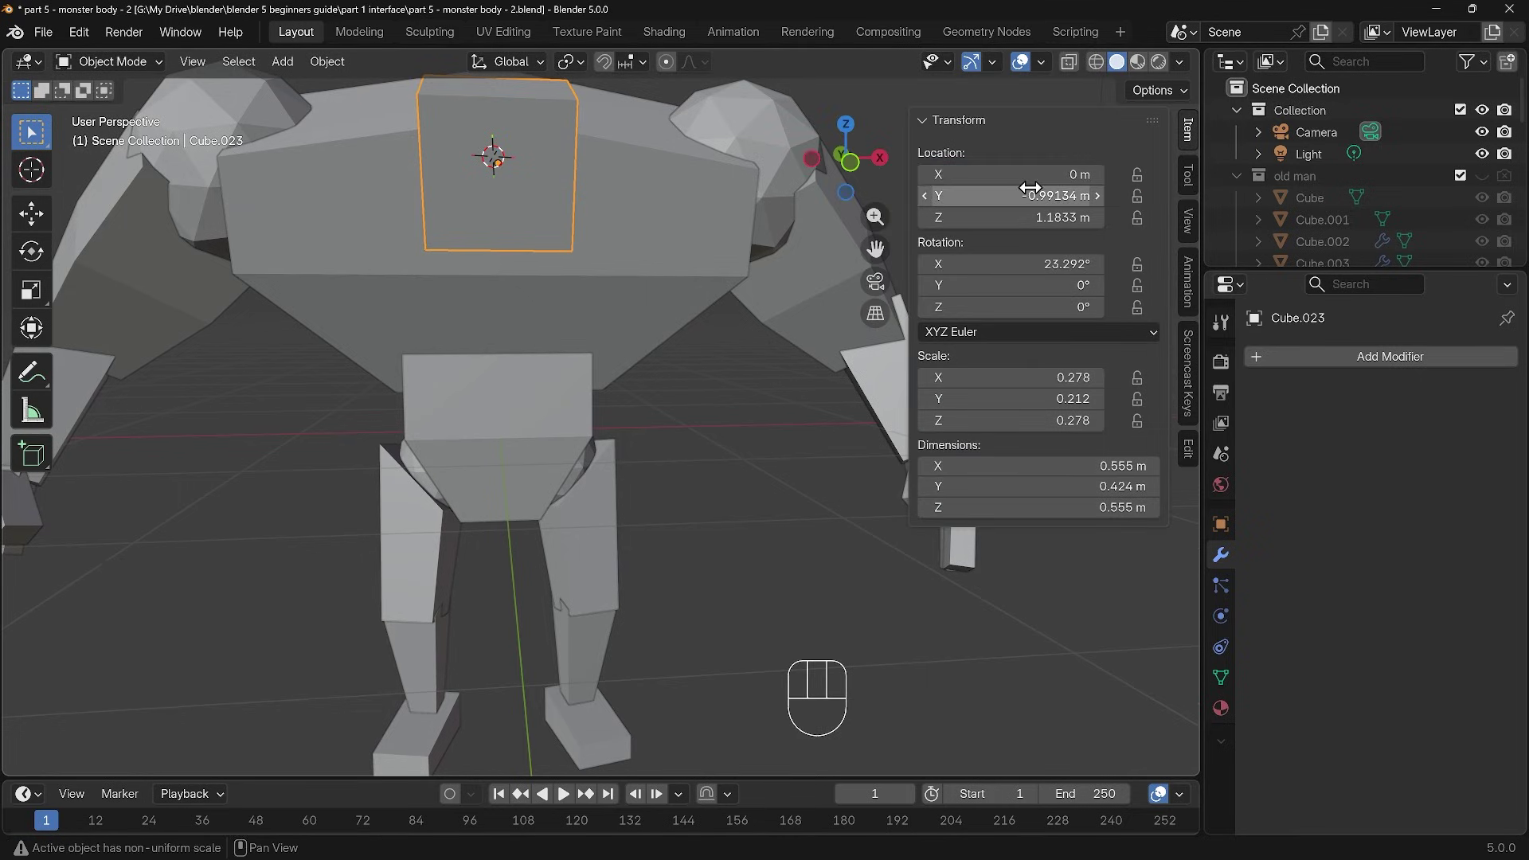
Step: Add a cube for the eye on the head's front face and scale it to about 0.045
scroll(556, 193, down, 5)
mouse_move(591, 289)
middle_down()
mouse_move(513, 296)
mouse_move(503, 275)
mouse_move(632, 306)
mouse_move(702, 293)
mouse_move(427, 298)
mouse_move(580, 280)
middle_up()
scroll(532, 335, up, 6)
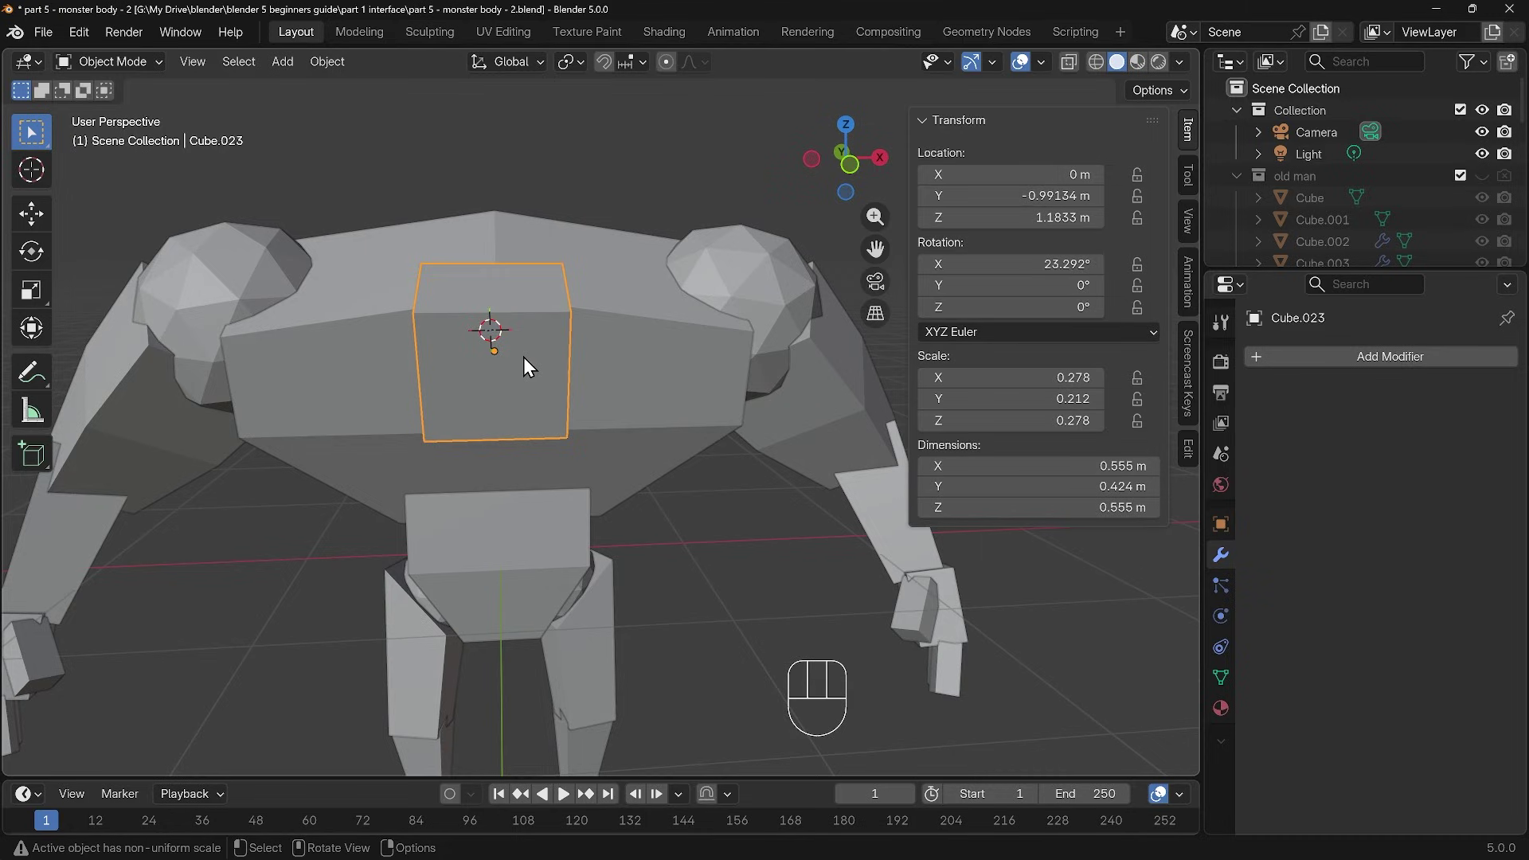
middle_drag(572, 304, 413, 320)
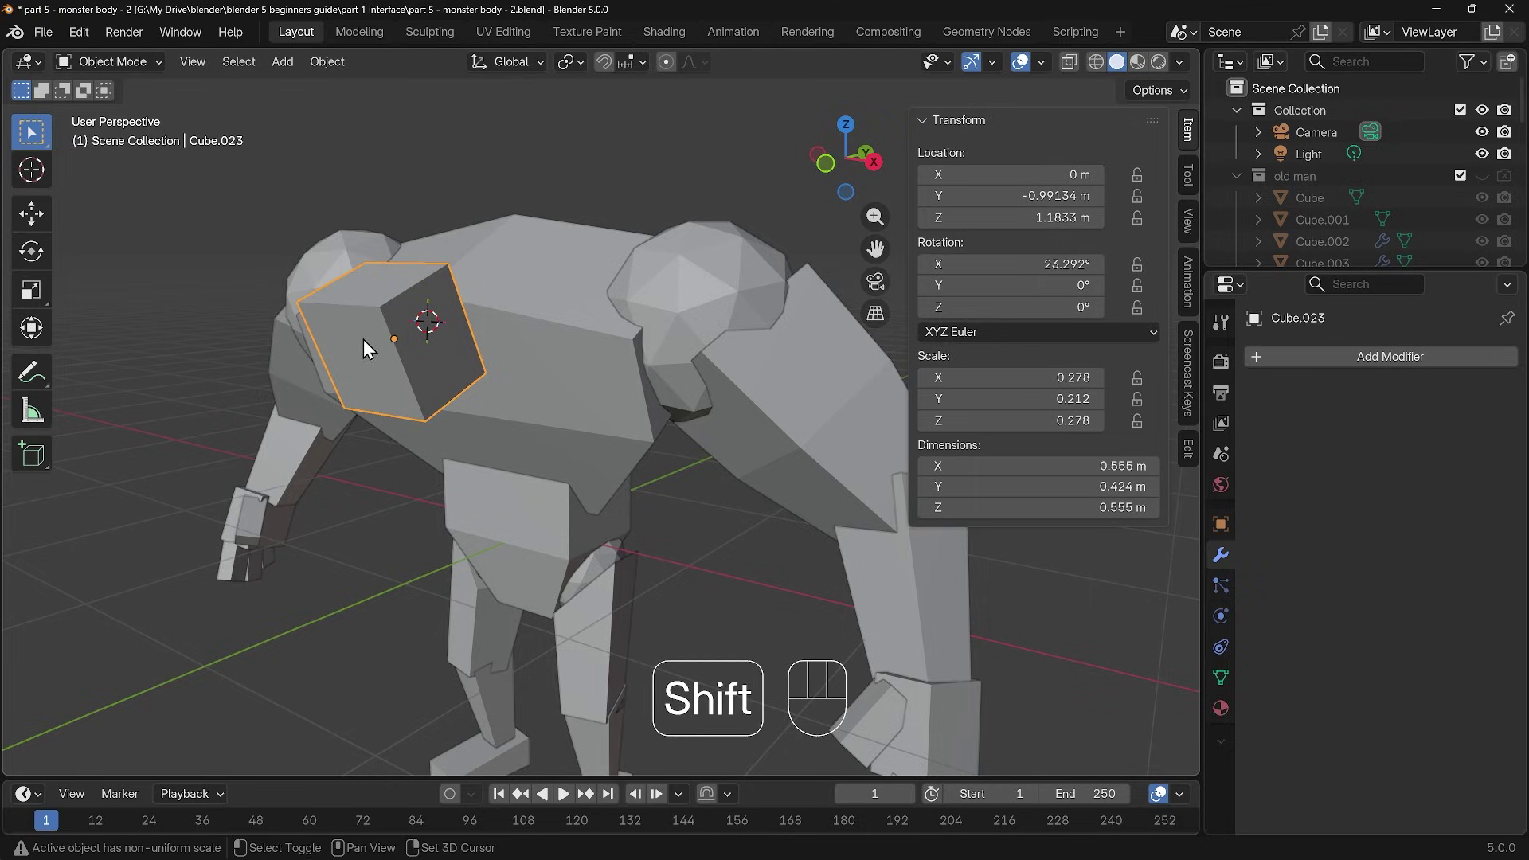
middle_drag(441, 342, 491, 350)
key(shift+a)
mouse_move(528, 341)
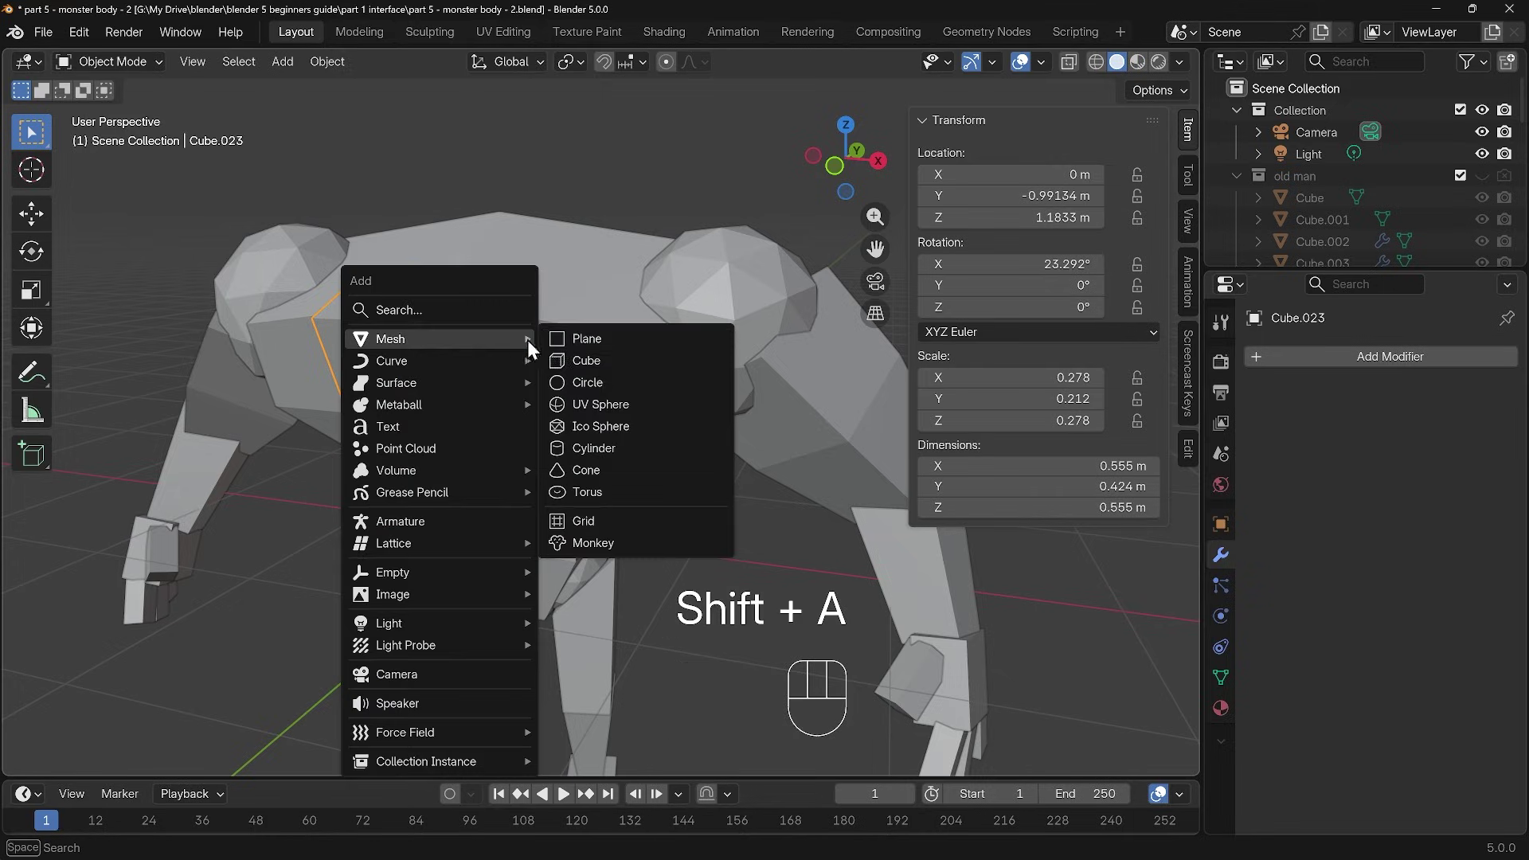
click(597, 368)
key(s)
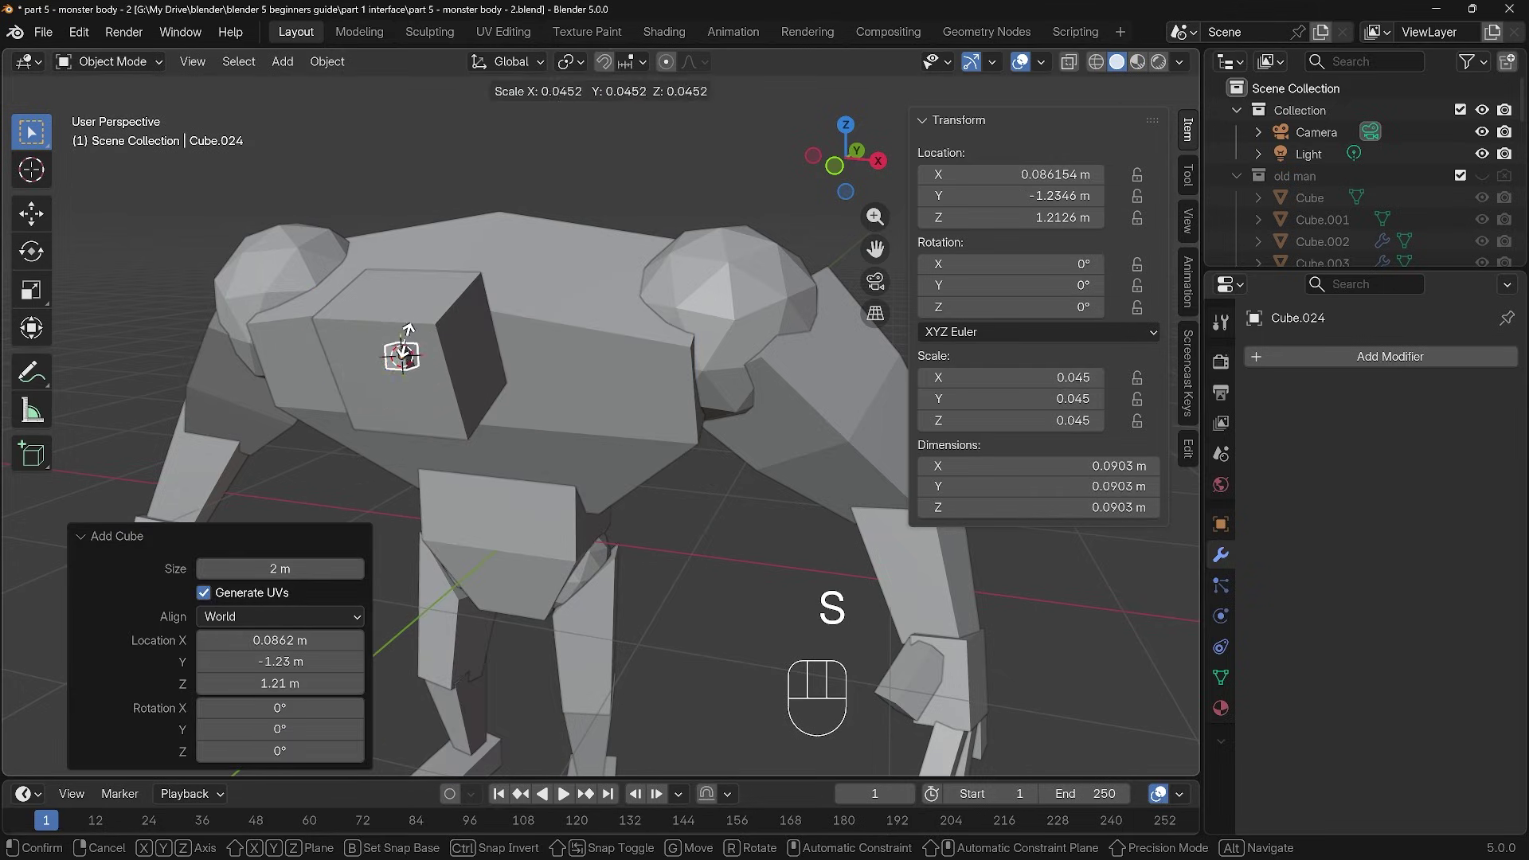
click(430, 375)
Step: Frame the selected eye cube in the viewport and examine how it sits on the face
scroll(440, 389, up, 6)
middle_drag(439, 388, 383, 388)
key(KP_Decimal)
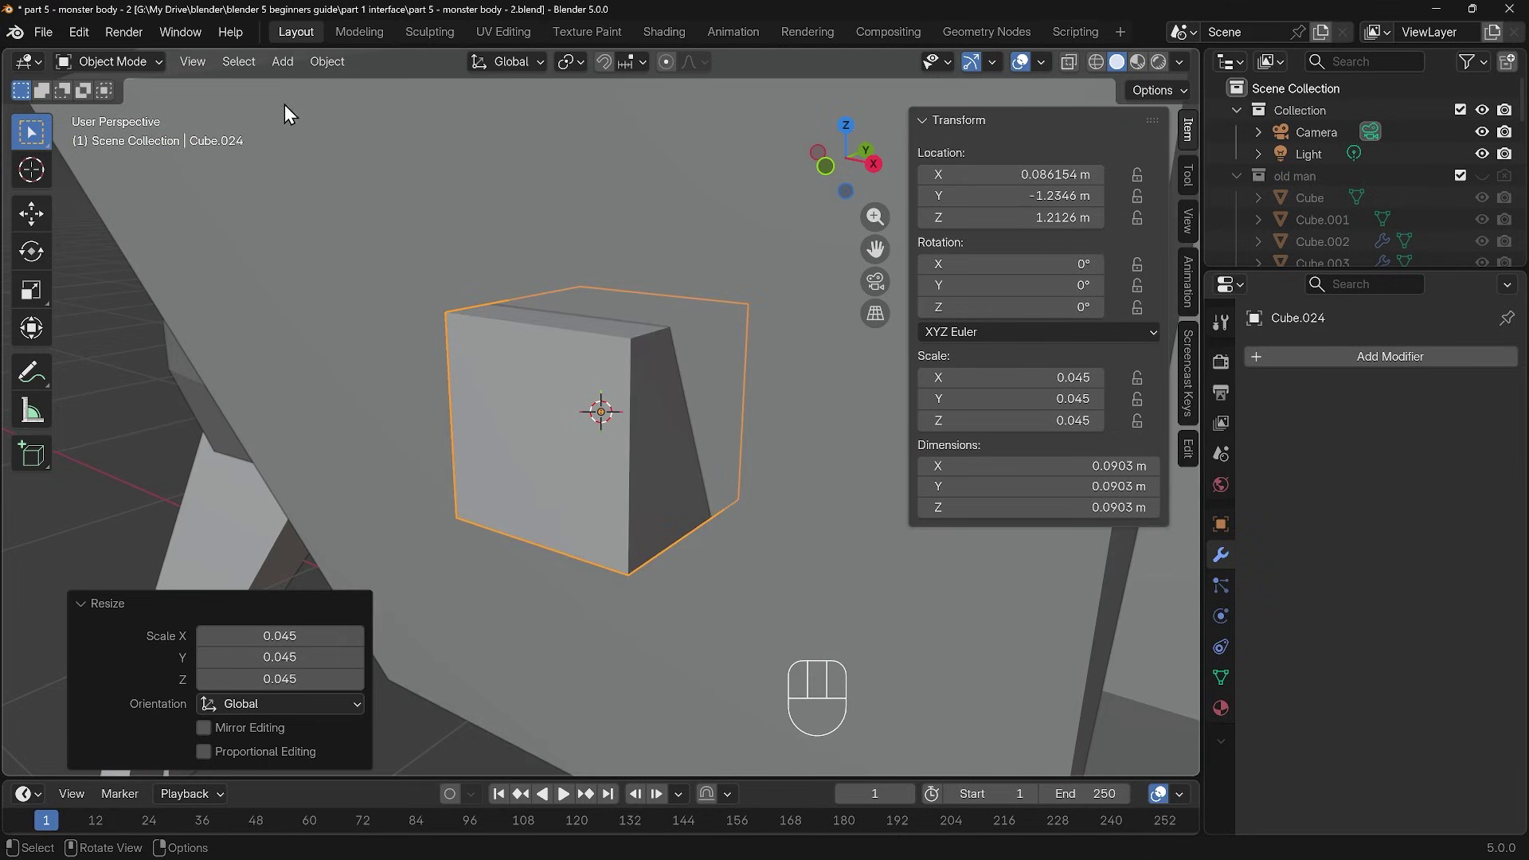
click(191, 62)
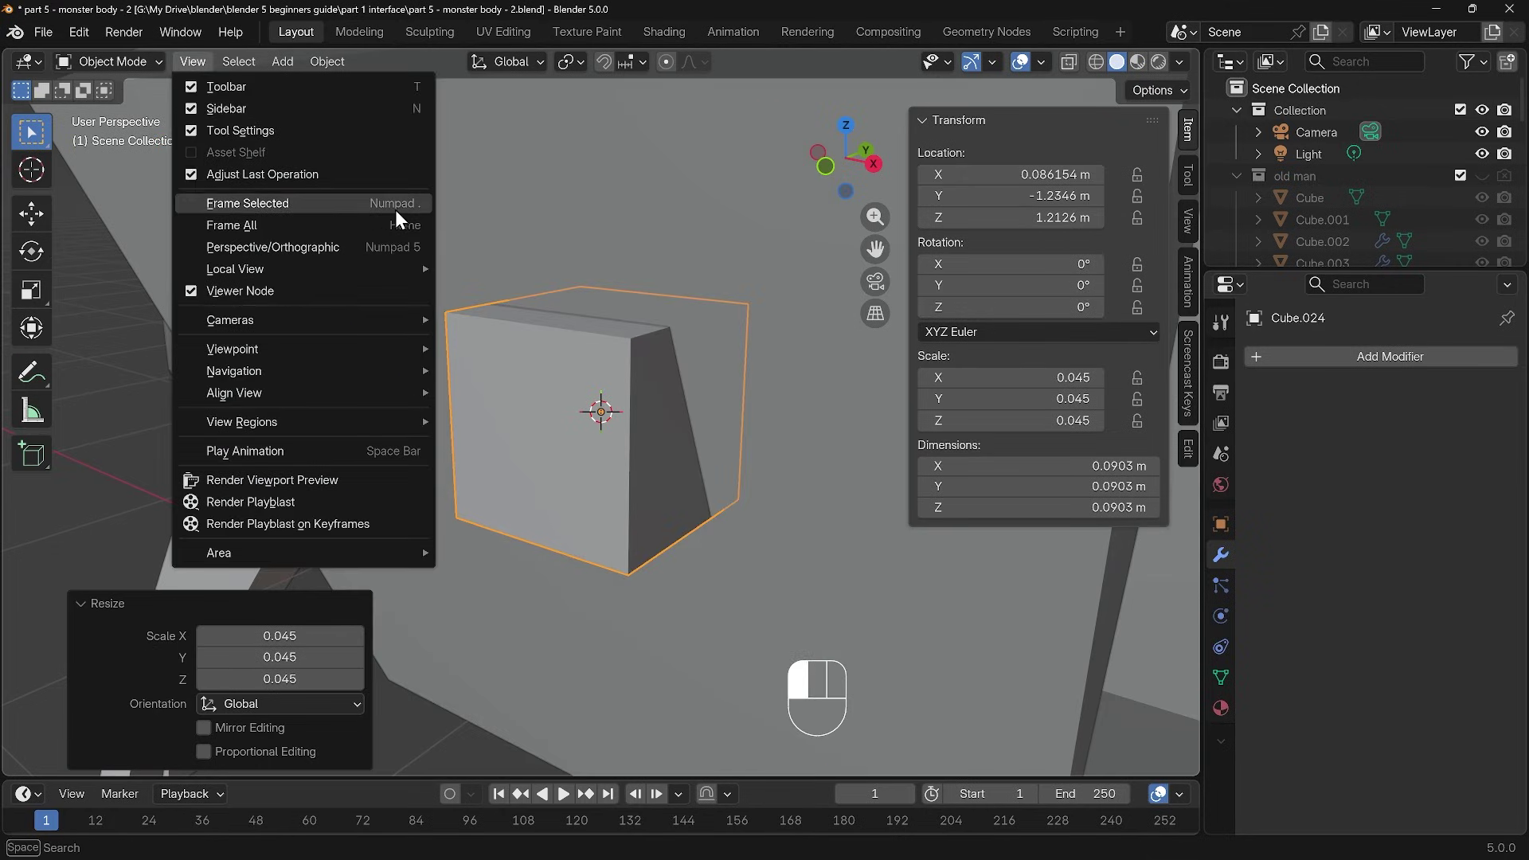
click(314, 204)
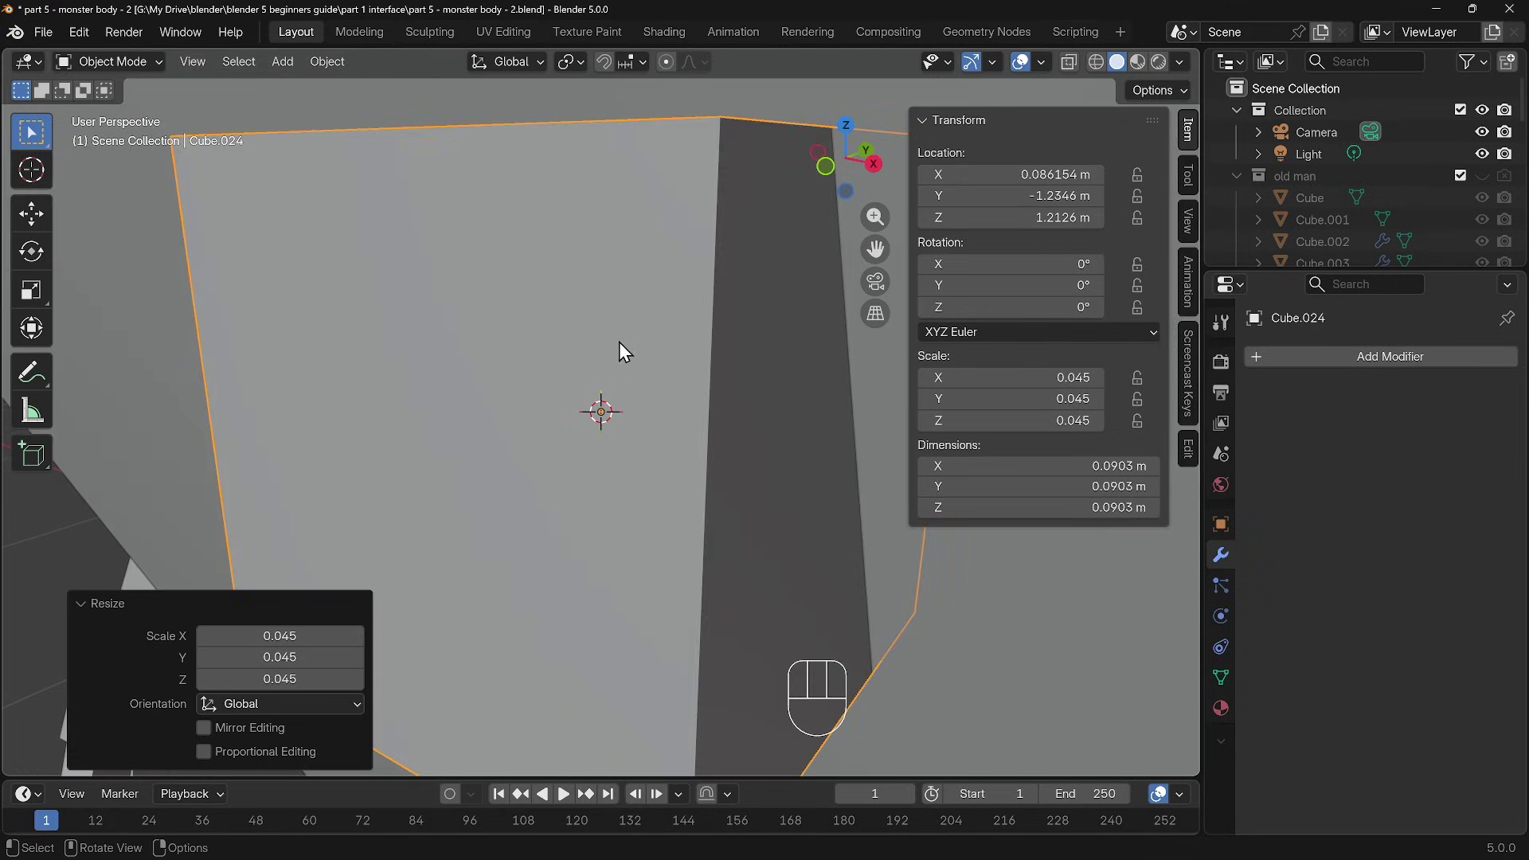
scroll(623, 342, down, 5)
middle_drag(639, 349, 634, 397)
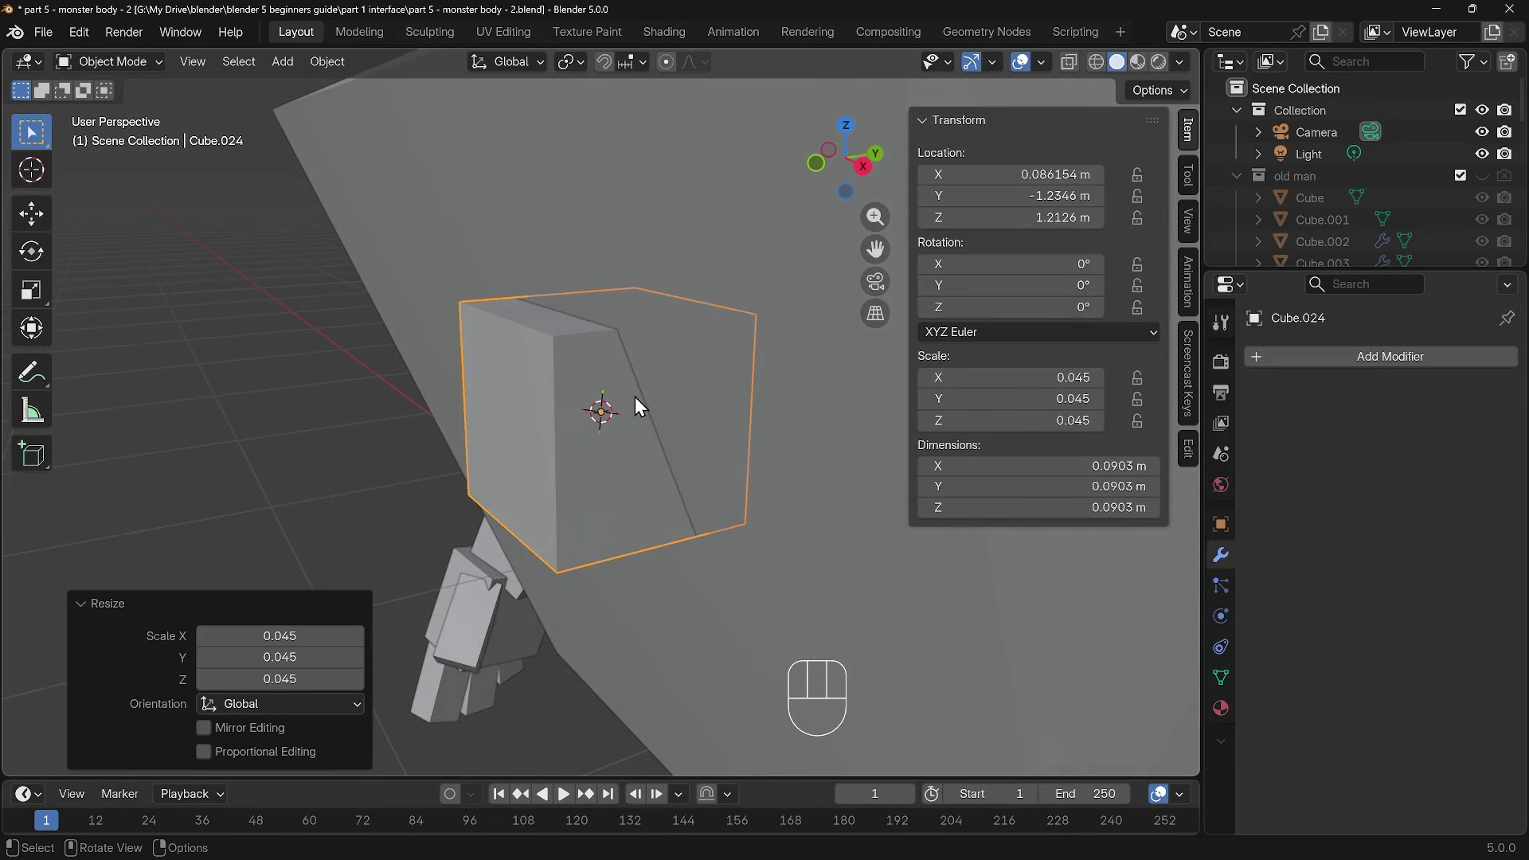
Step: Copy the head cube's X rotation of 23.292° to the small eye cube so it aligns with the face
key(KP_3)
scroll(629, 422, down, 5)
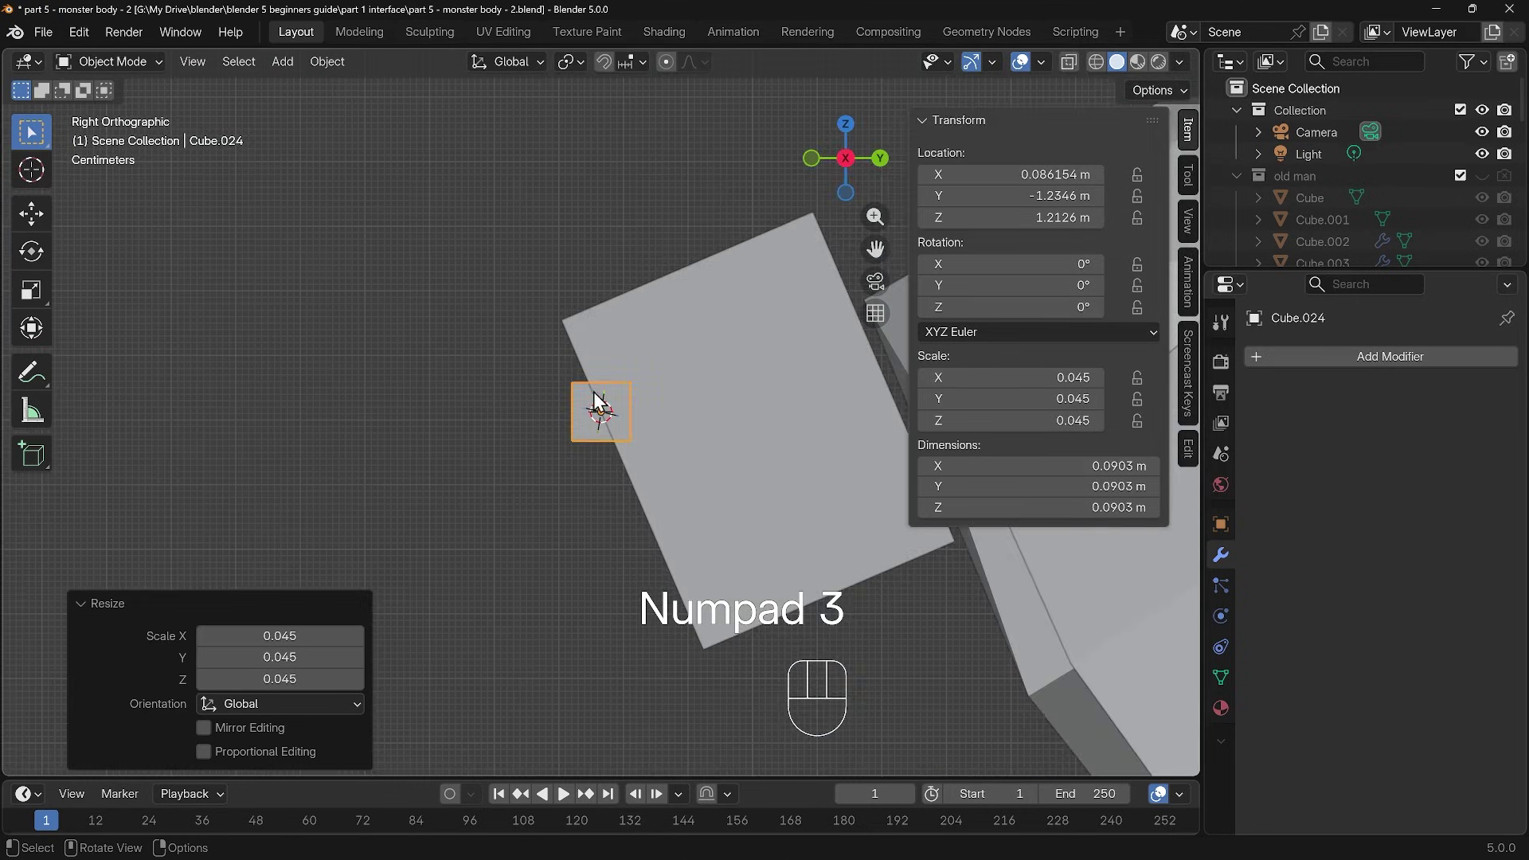
click(713, 357)
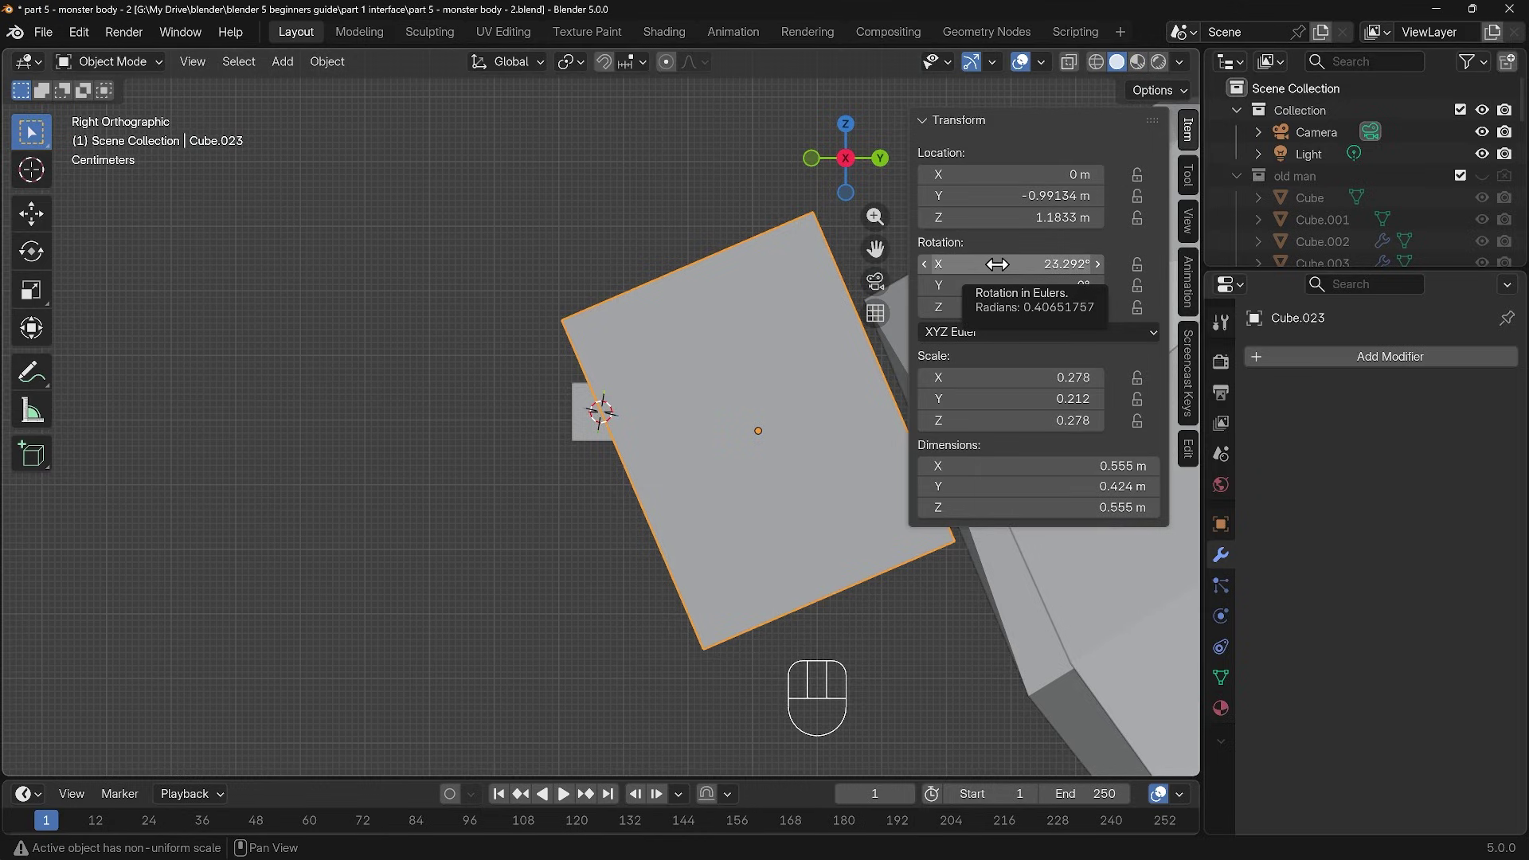
key(ctrl+c)
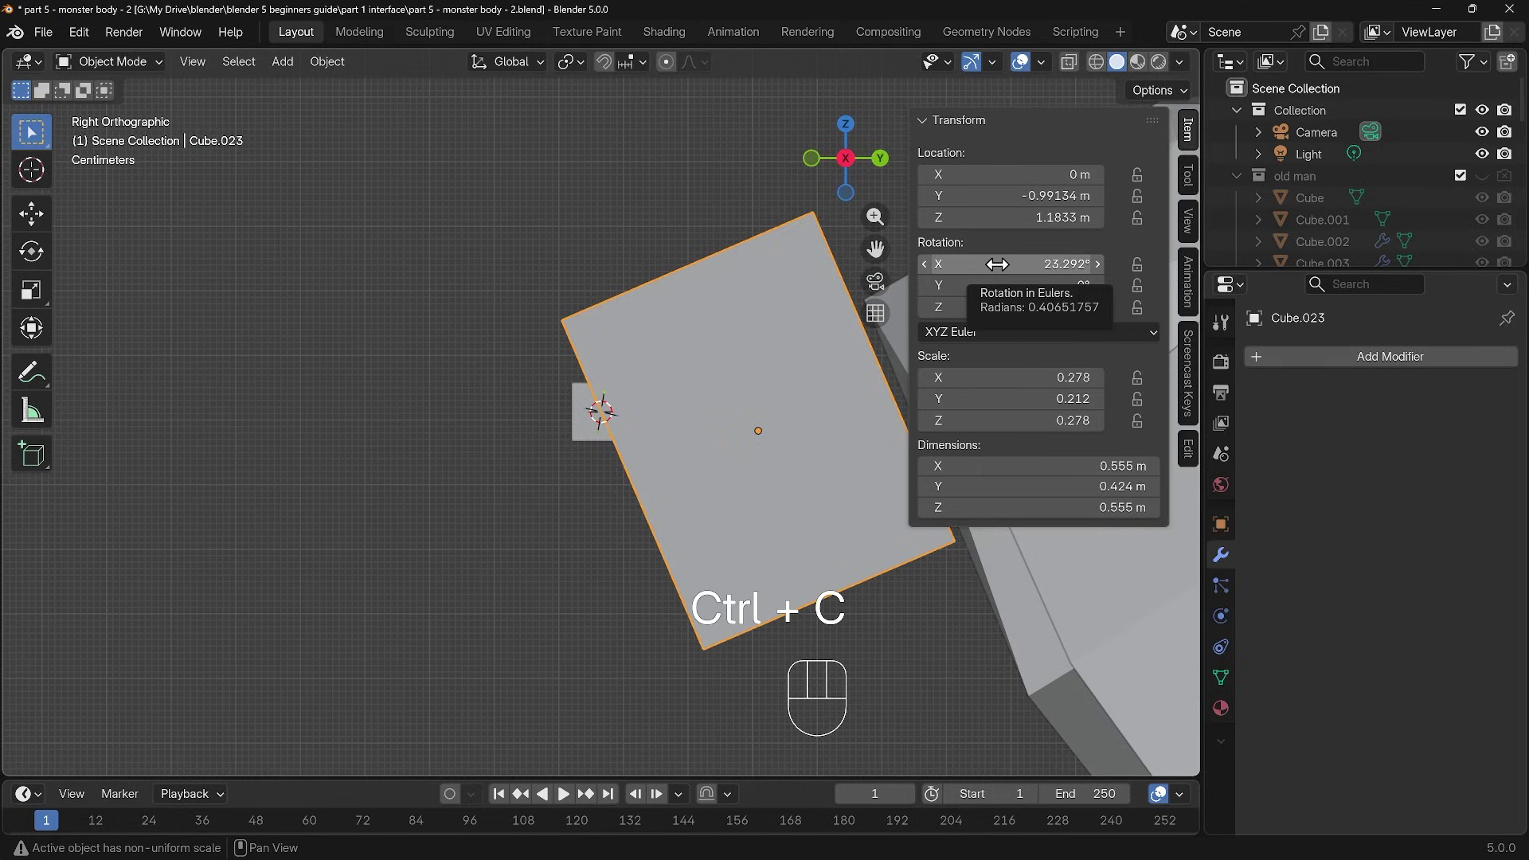
click(586, 427)
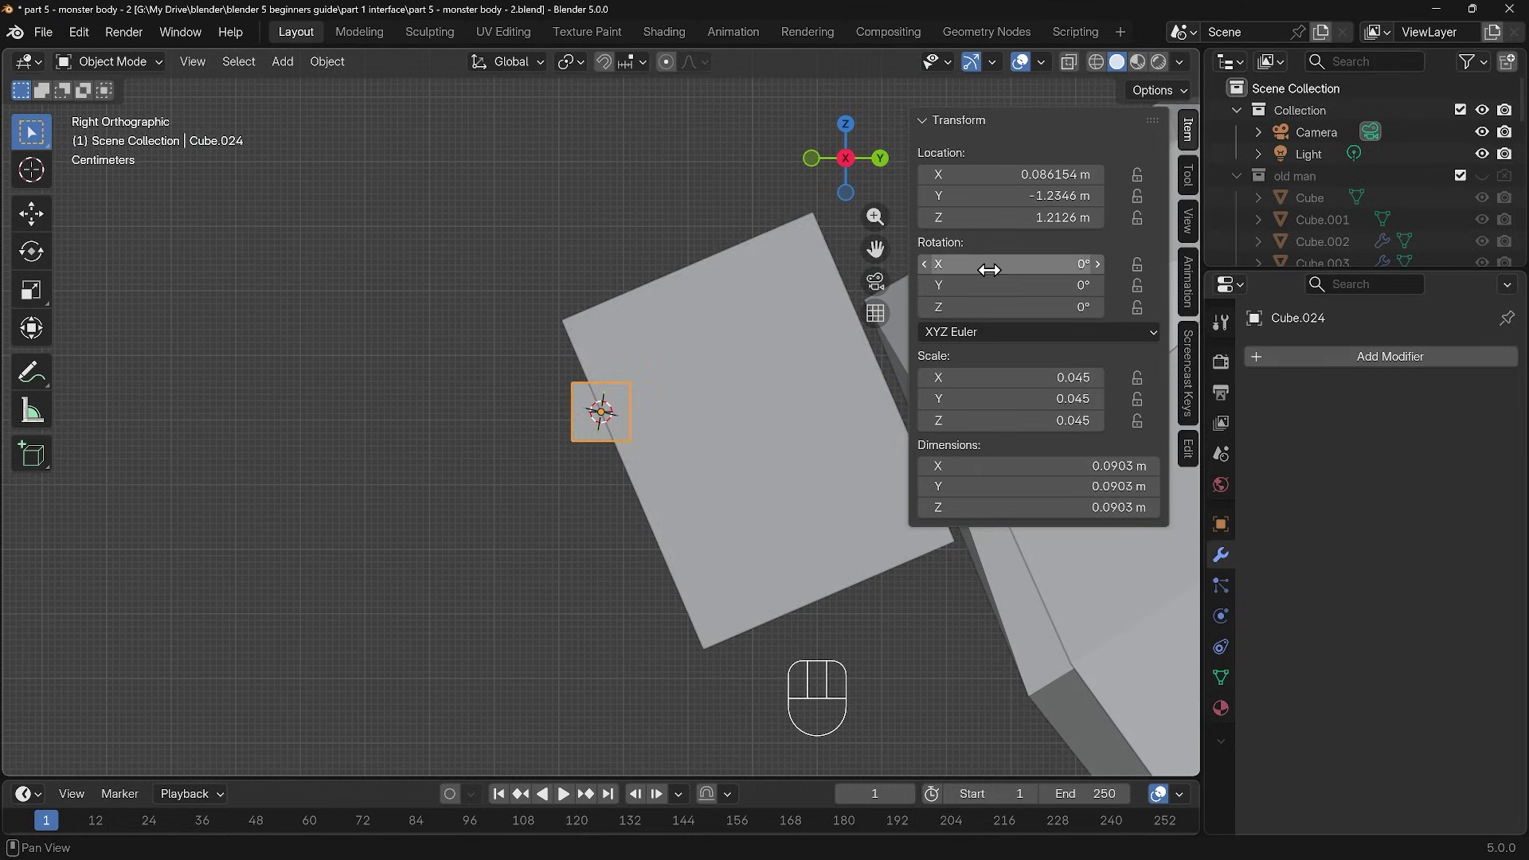
key(ctrl+v)
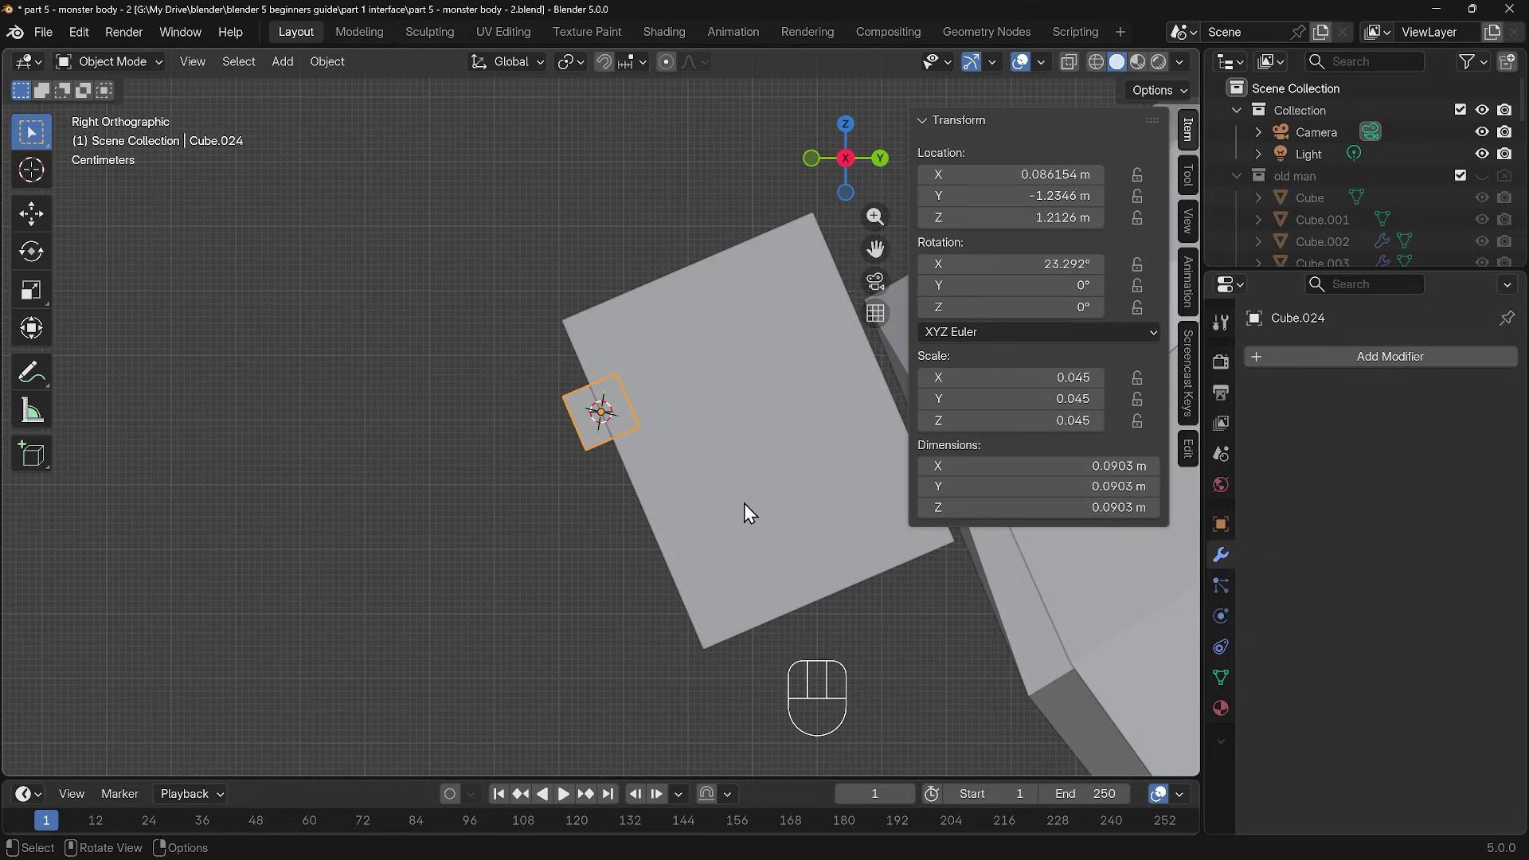
Step: Move the eye cube down the head's face about 0.092 m along its local Z axis
middle_drag(737, 505, 681, 458)
key(g)
key(z)
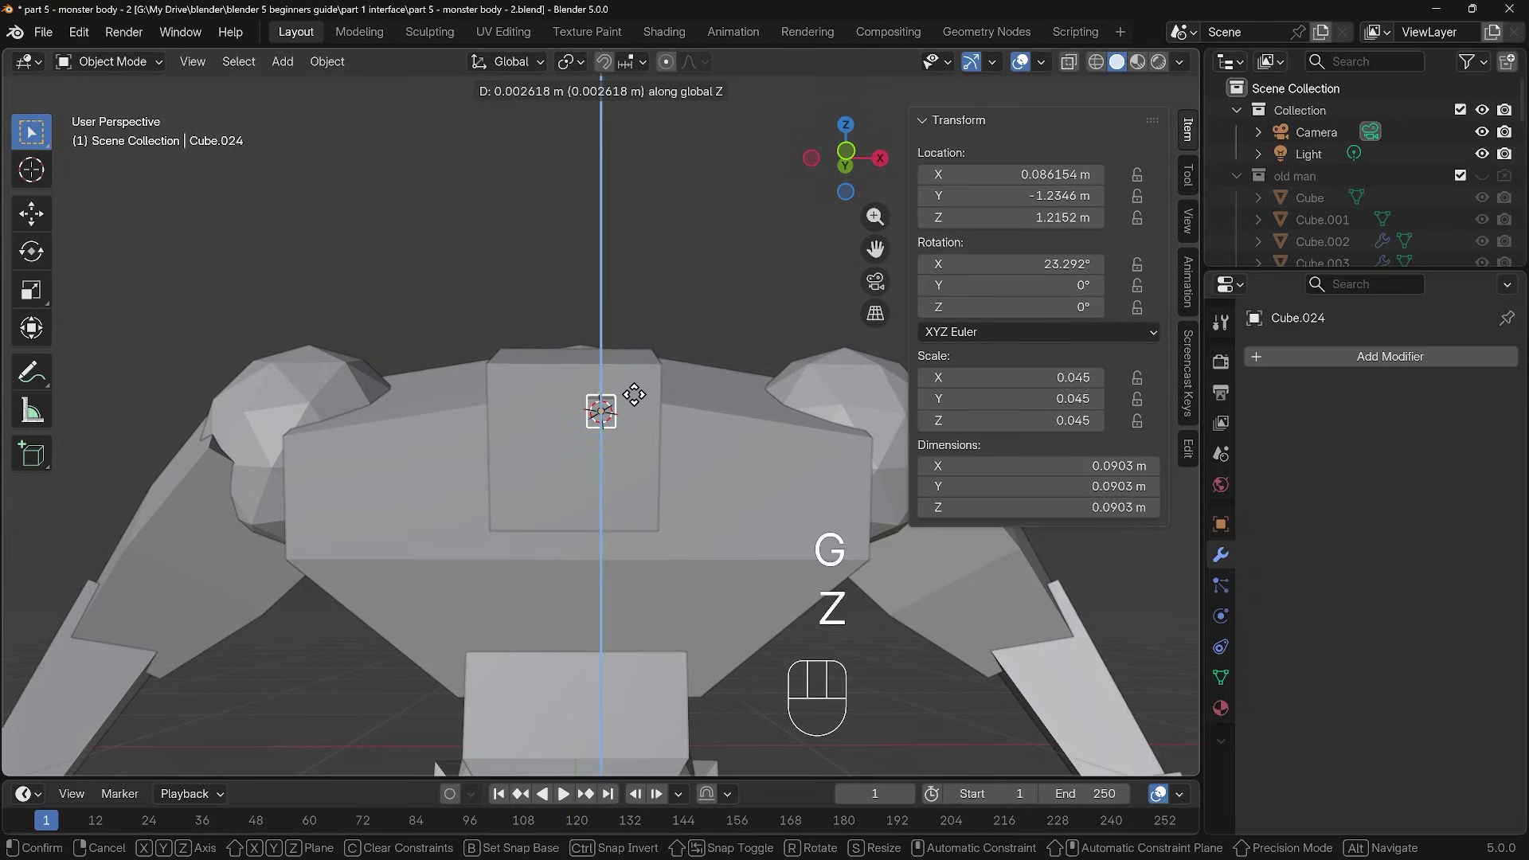
key(z)
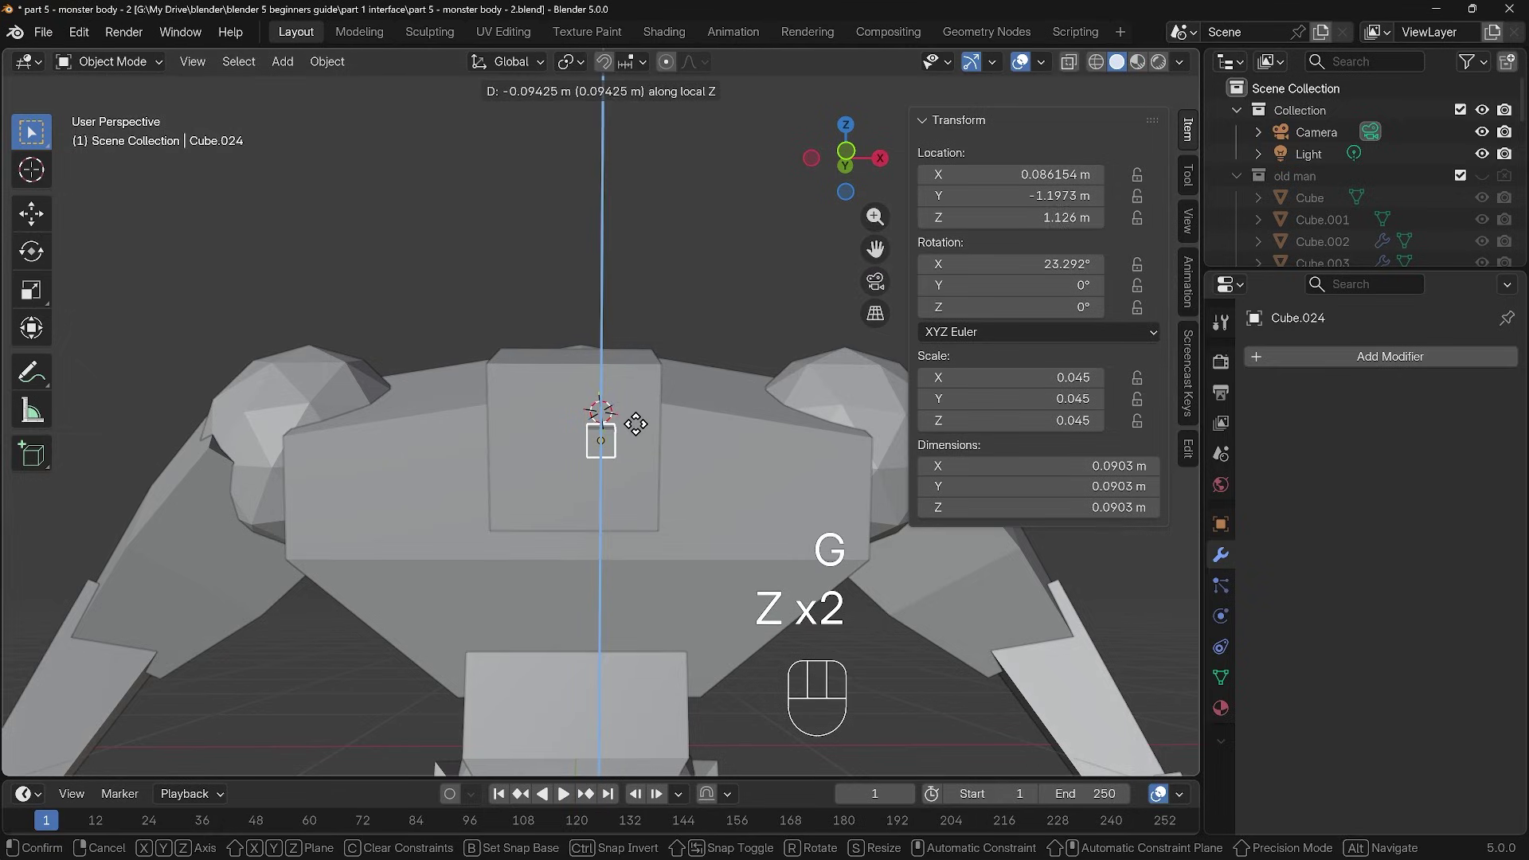
click(636, 424)
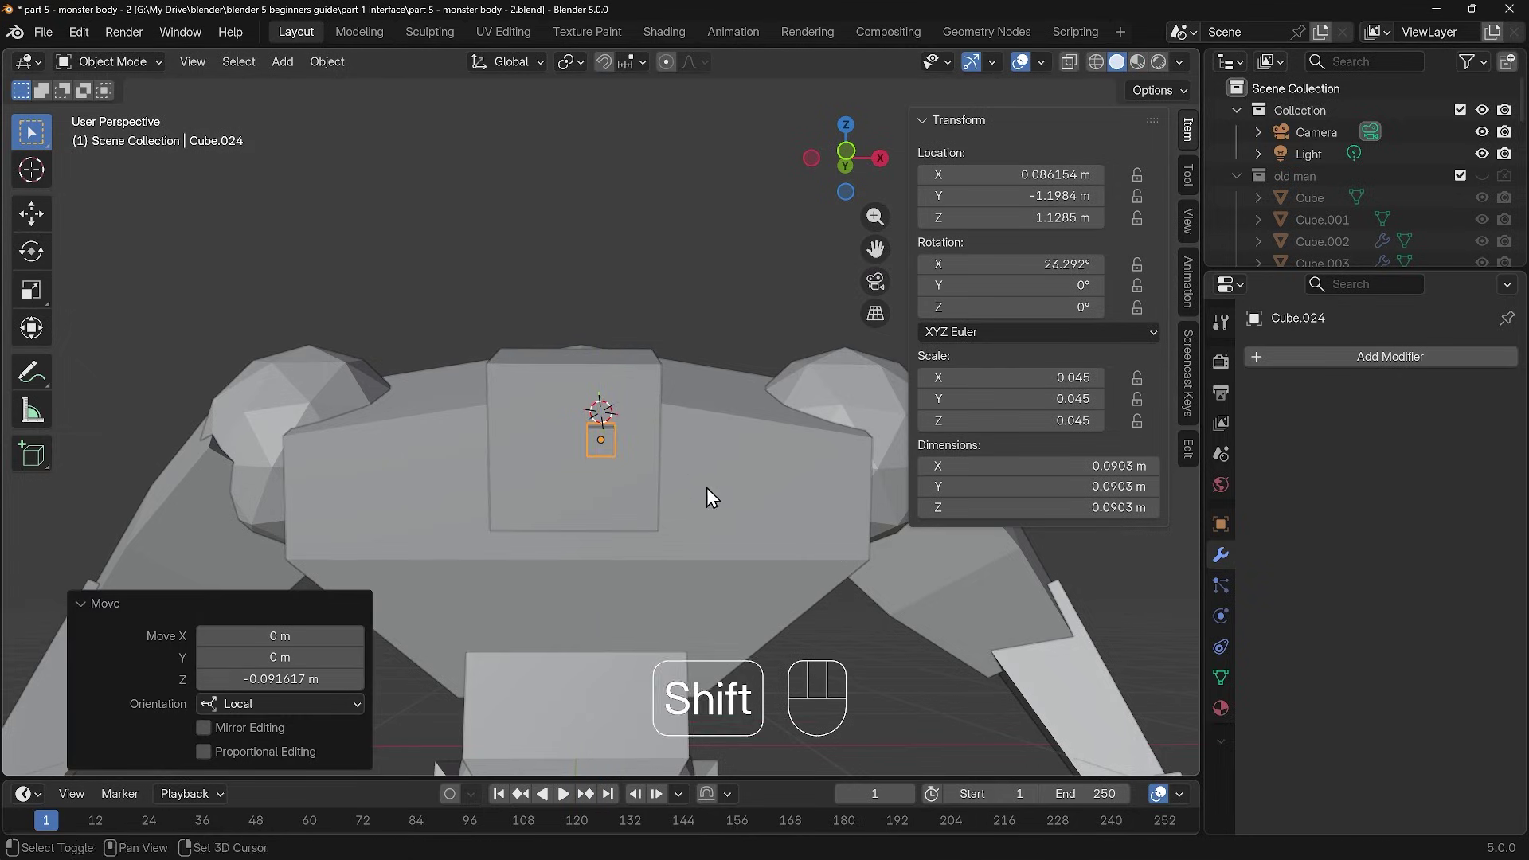
Step: Copy the Mirror modifier from the shoulder icosphere to the eye cube so the eye is mirrored across the head
shift+middle_drag(705, 487, 467, 366)
scroll(641, 409, down, 6)
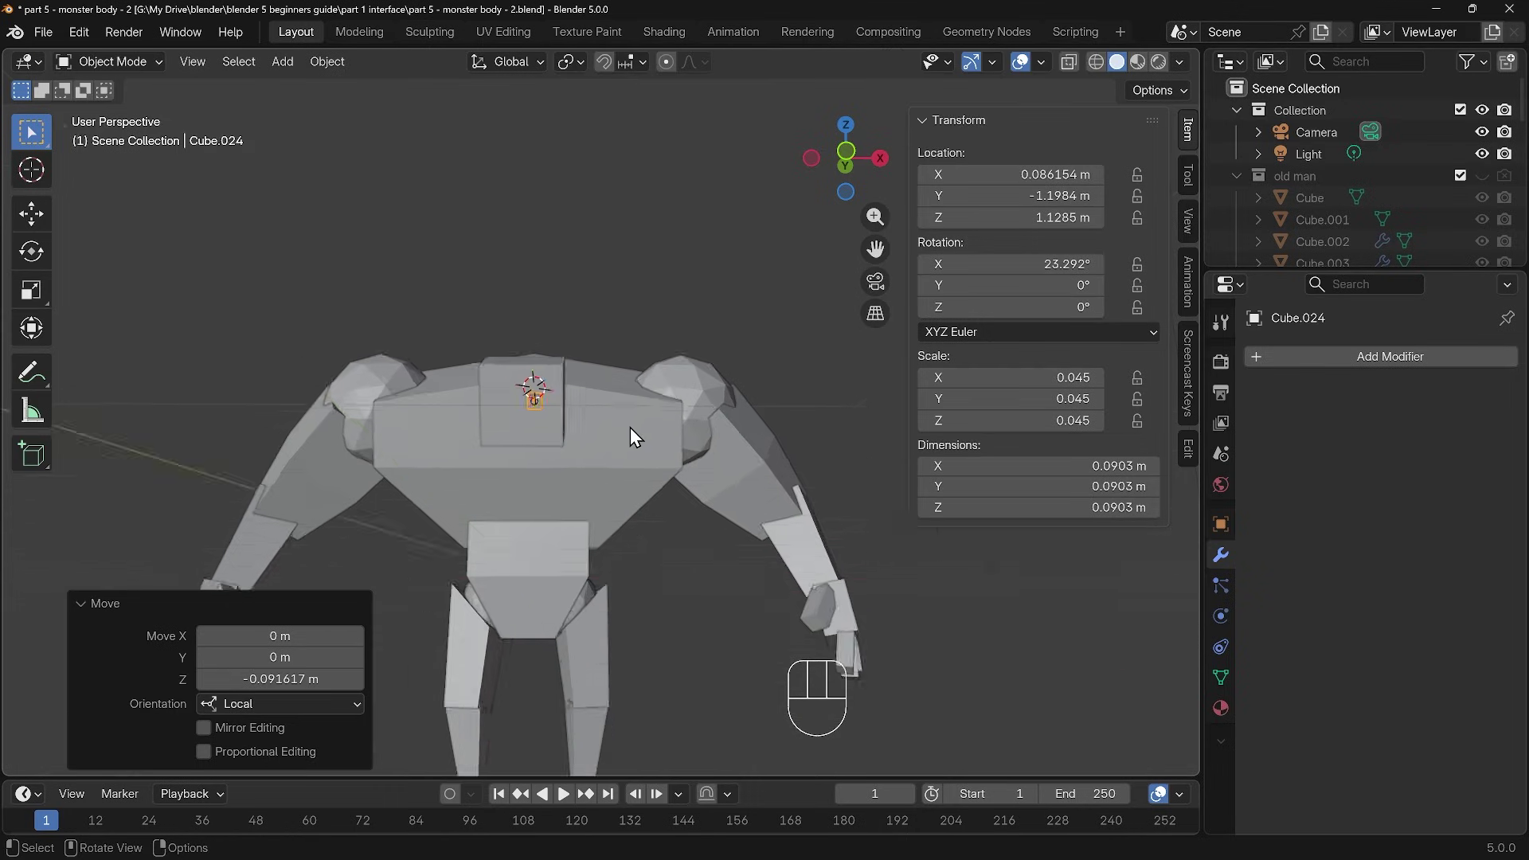
shift+middle_drag(629, 427, 642, 438)
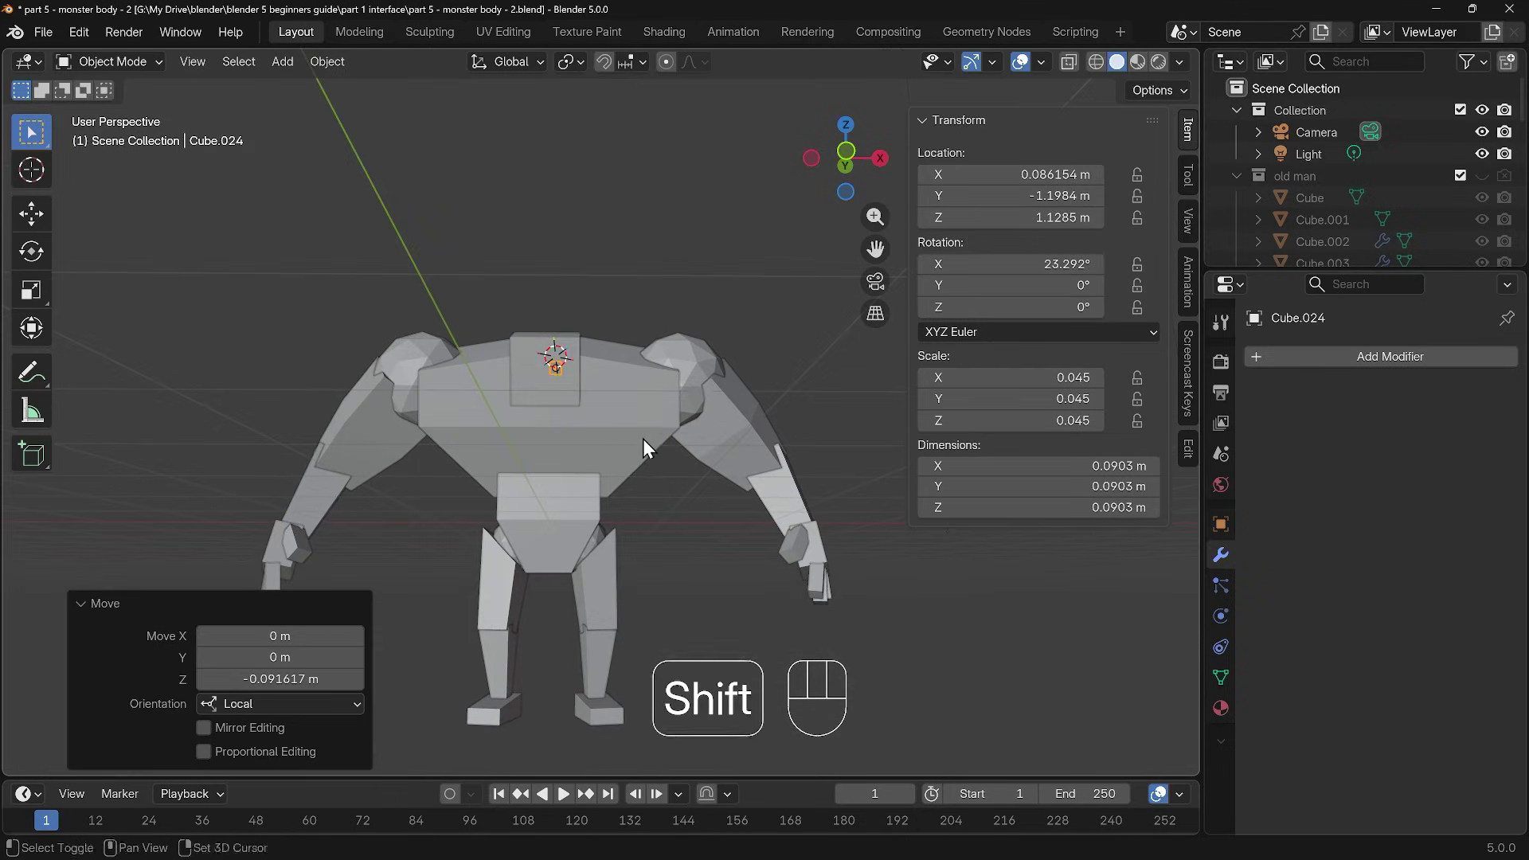
shift+click(682, 349)
key(ctrl+l)
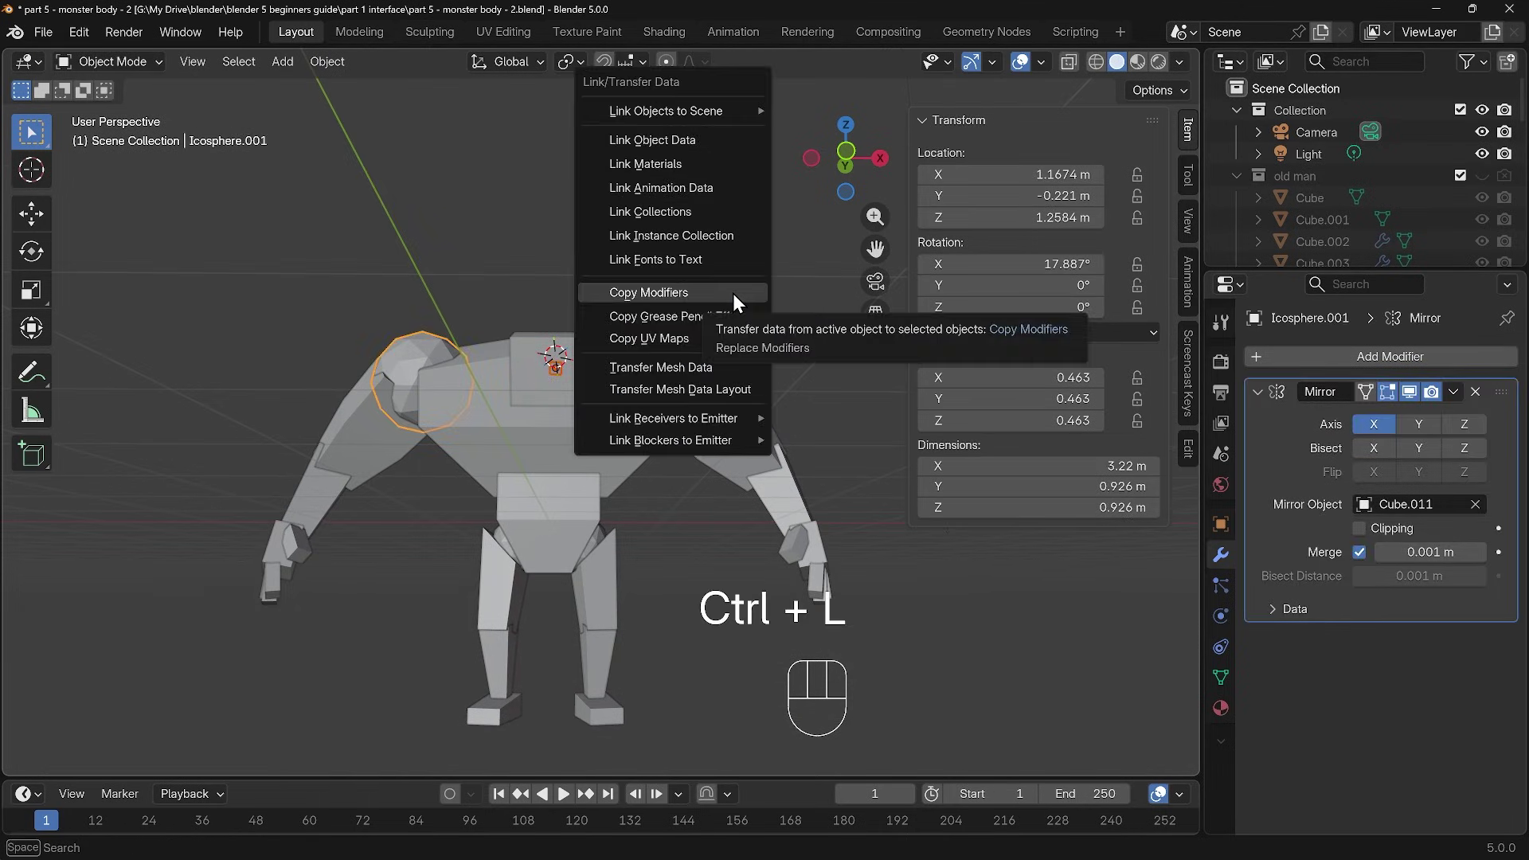
click(733, 293)
scroll(564, 357, up, 5)
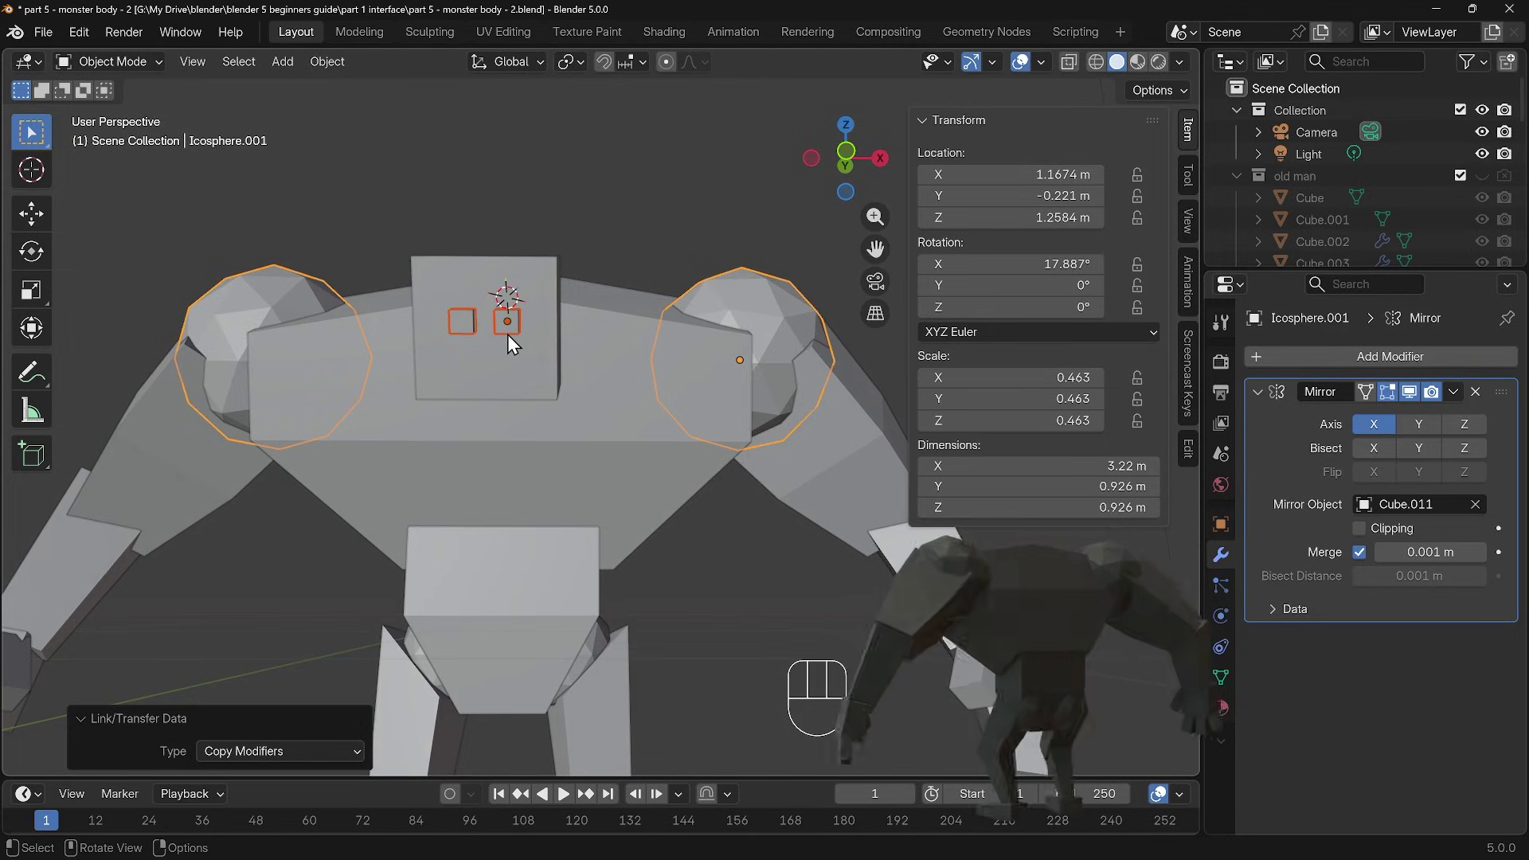
Step: In Edit Mode, scale the outer side face of the eye cube to about 0.53 along its local Z axis
key(Tab)
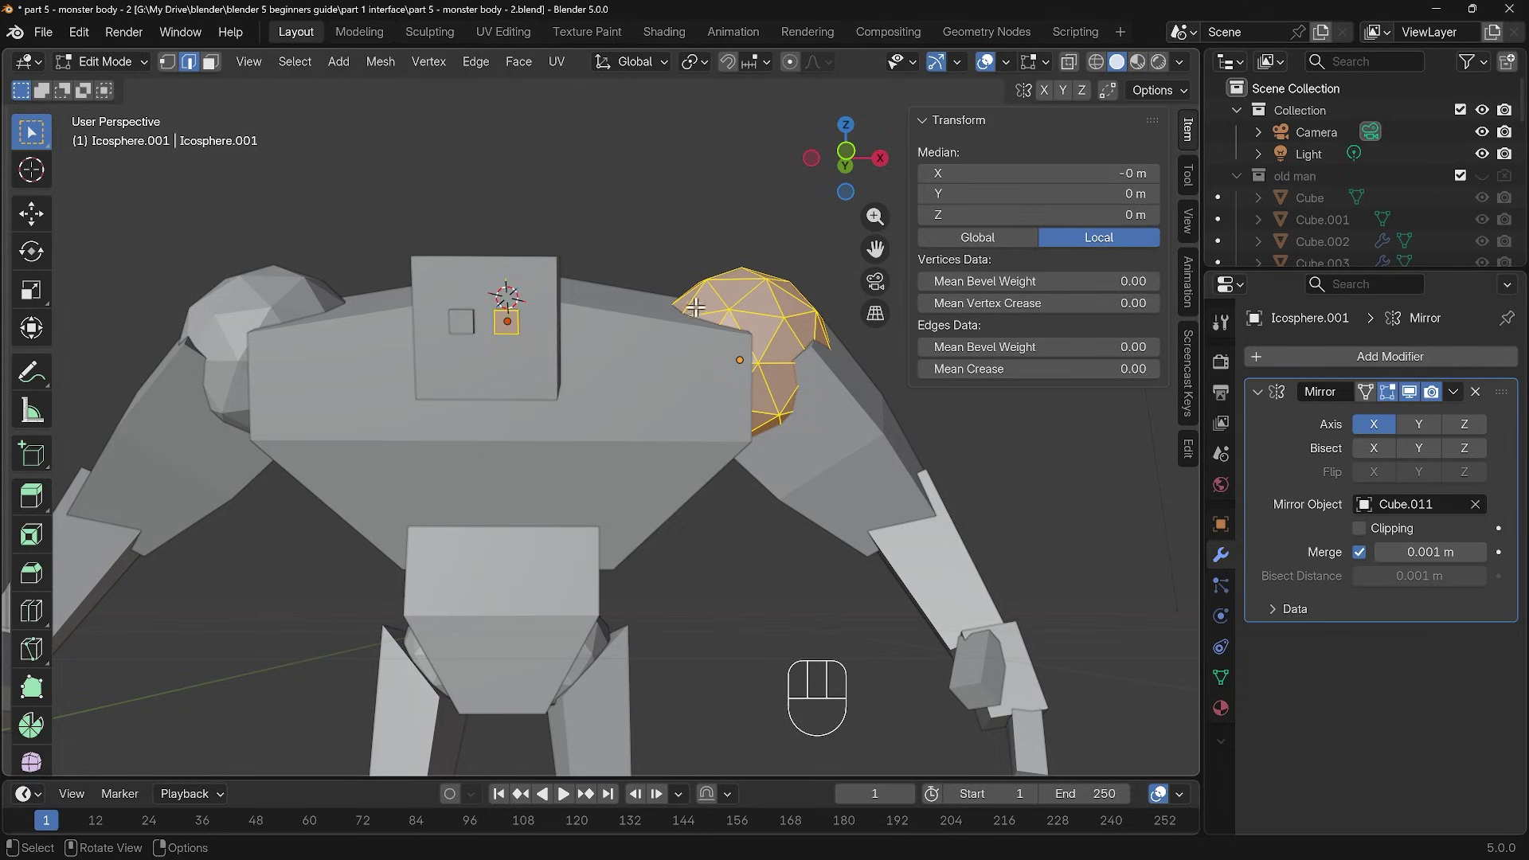
key(Tab)
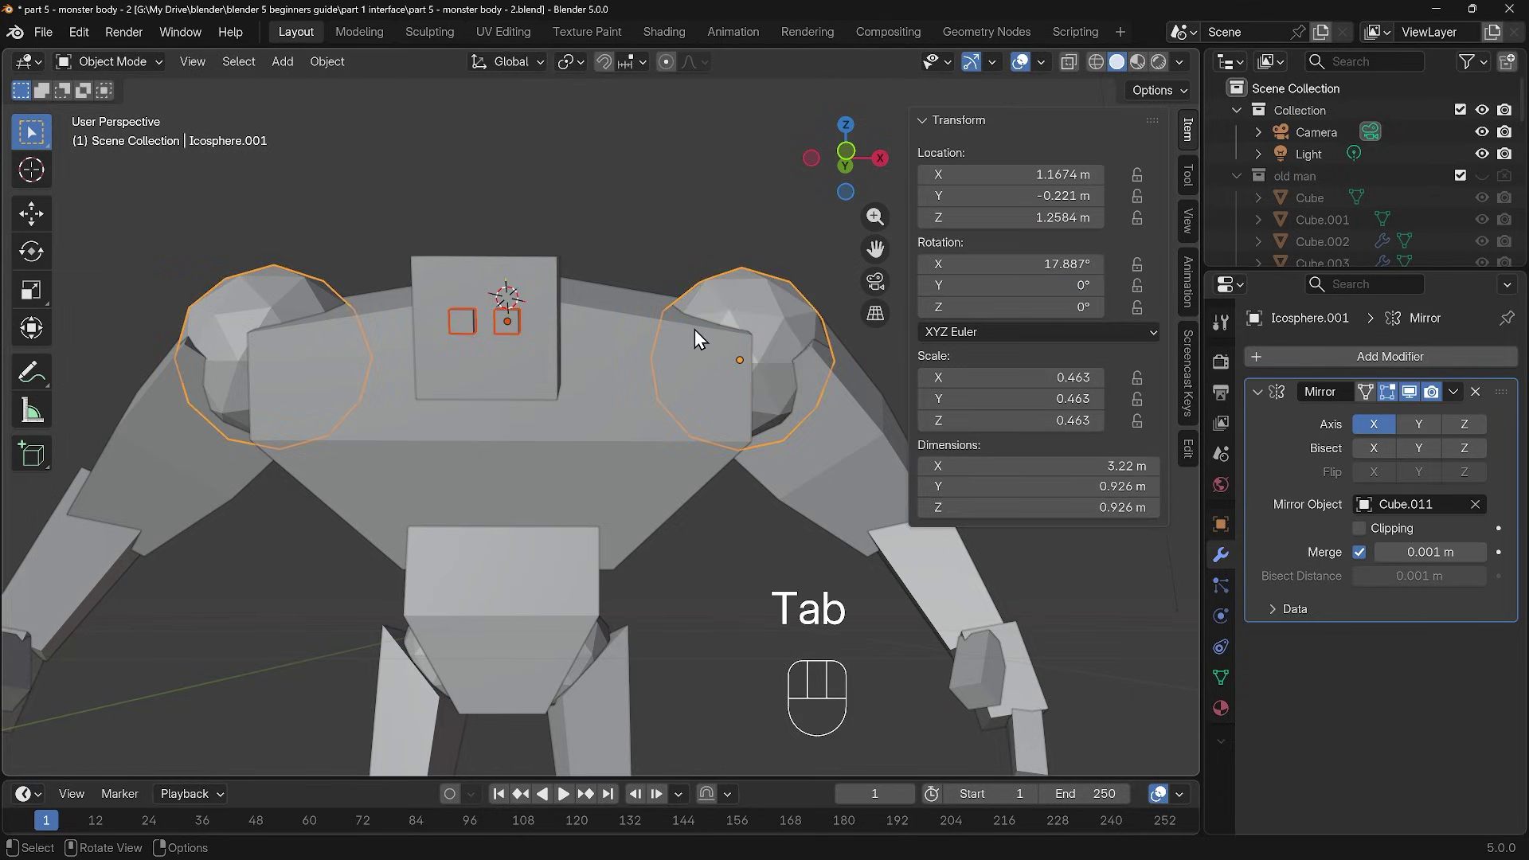
click(507, 321)
key(Tab)
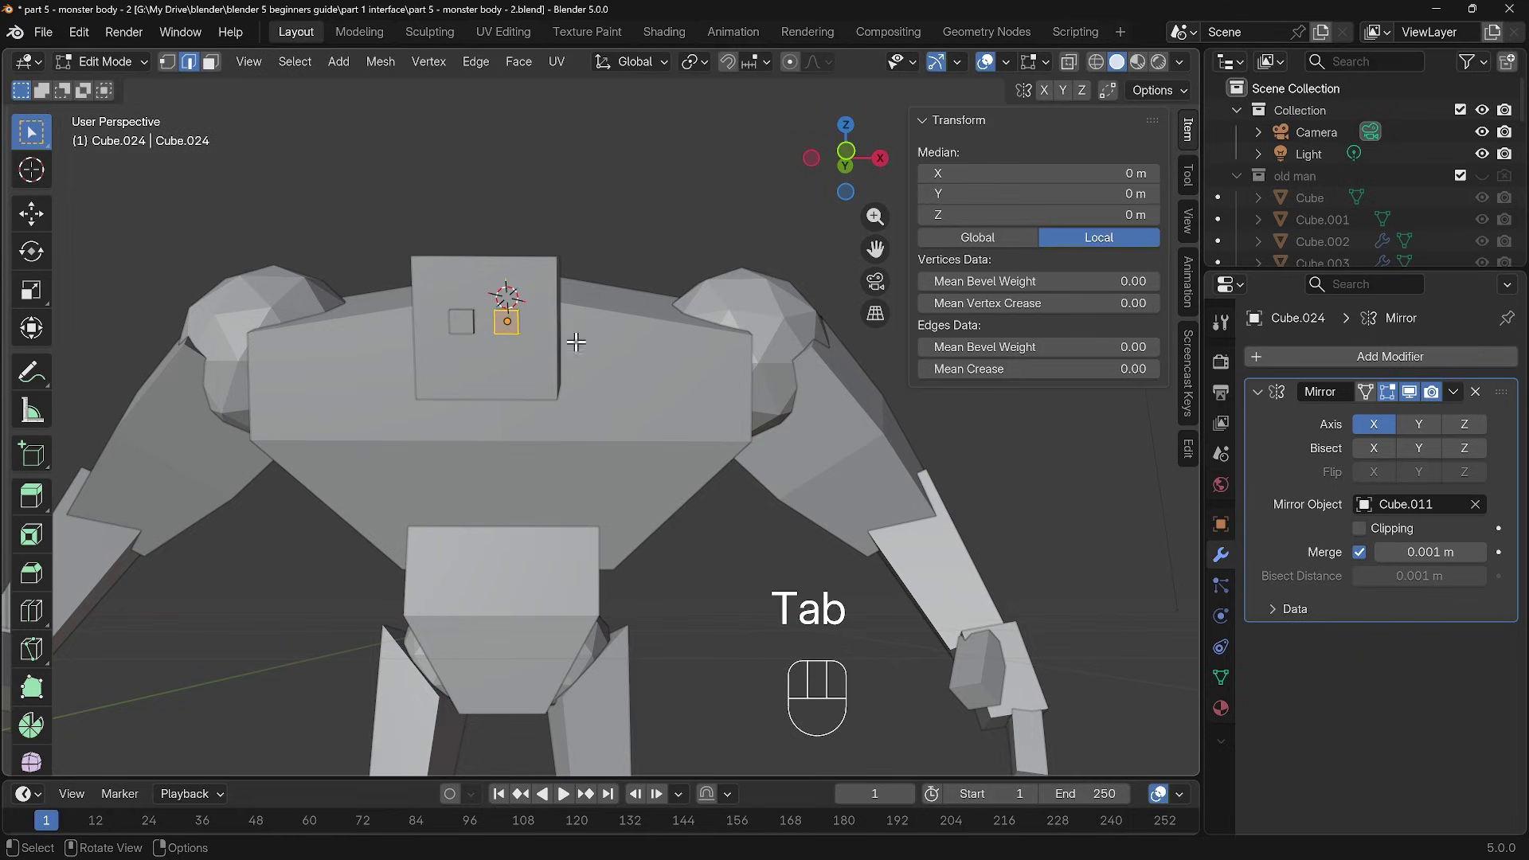
scroll(648, 312, up, 3)
shift+middle_drag(509, 267, 549, 326)
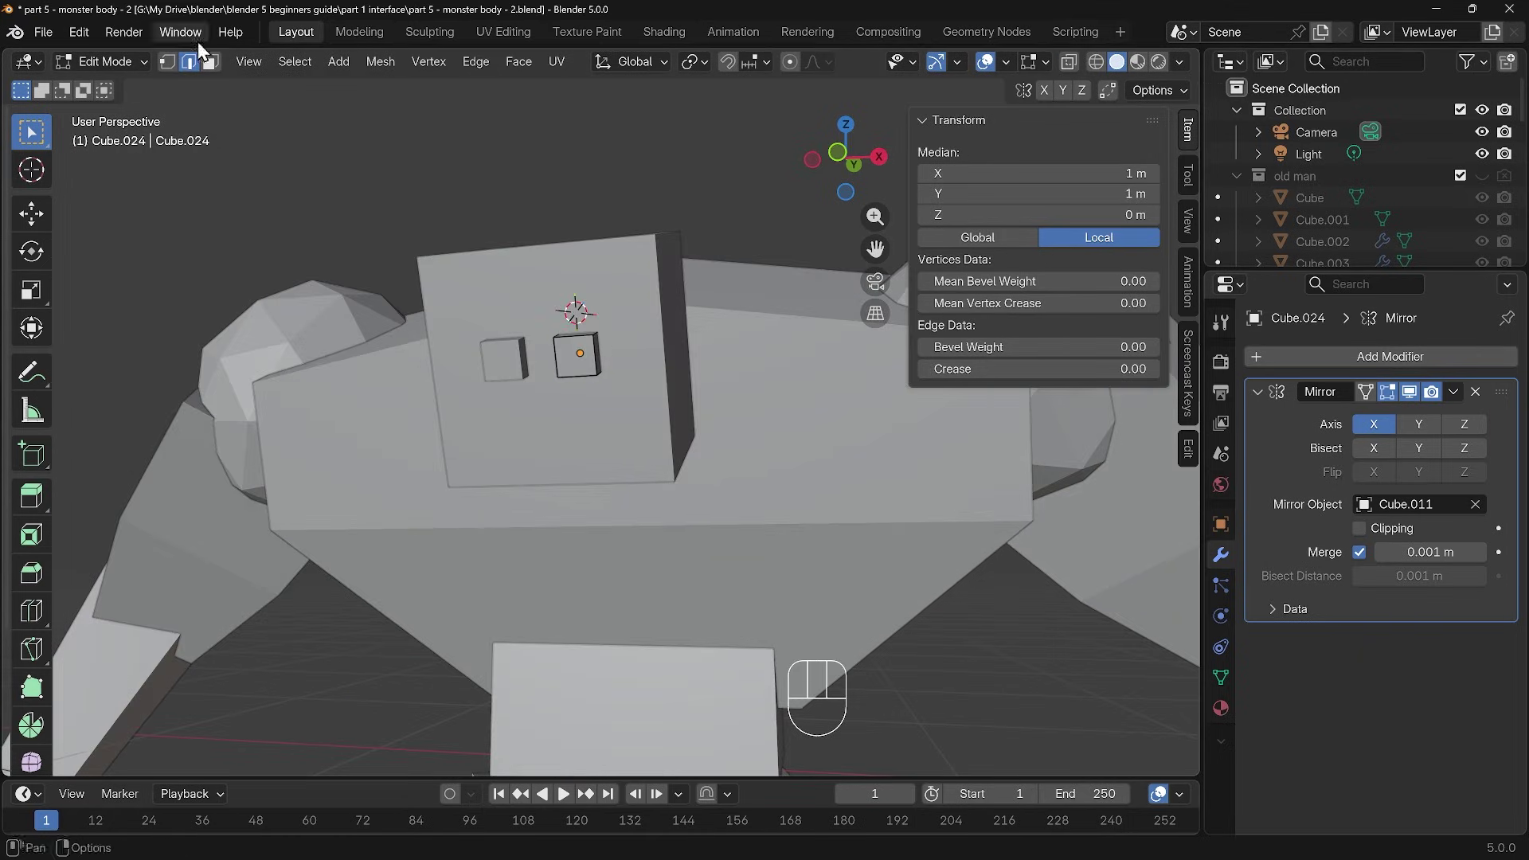
click(210, 61)
click(597, 352)
key(s)
key(z)
key(z)
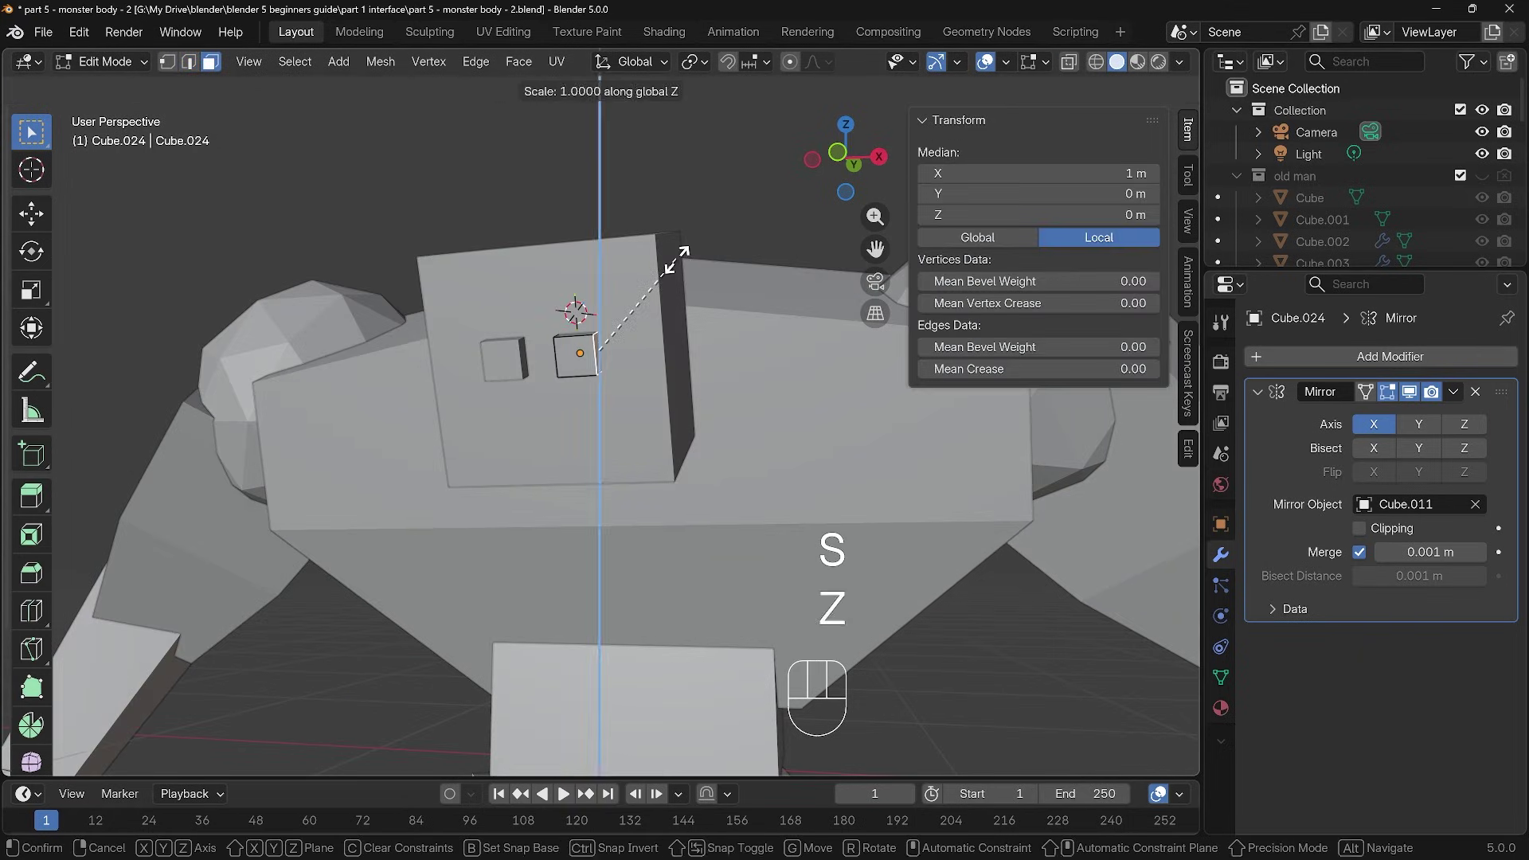
click(615, 280)
Step: Raise the eye's narrowed outer face about 0.051 m along local Z to give the eye an angry slant
key(g)
key(z)
key(z)
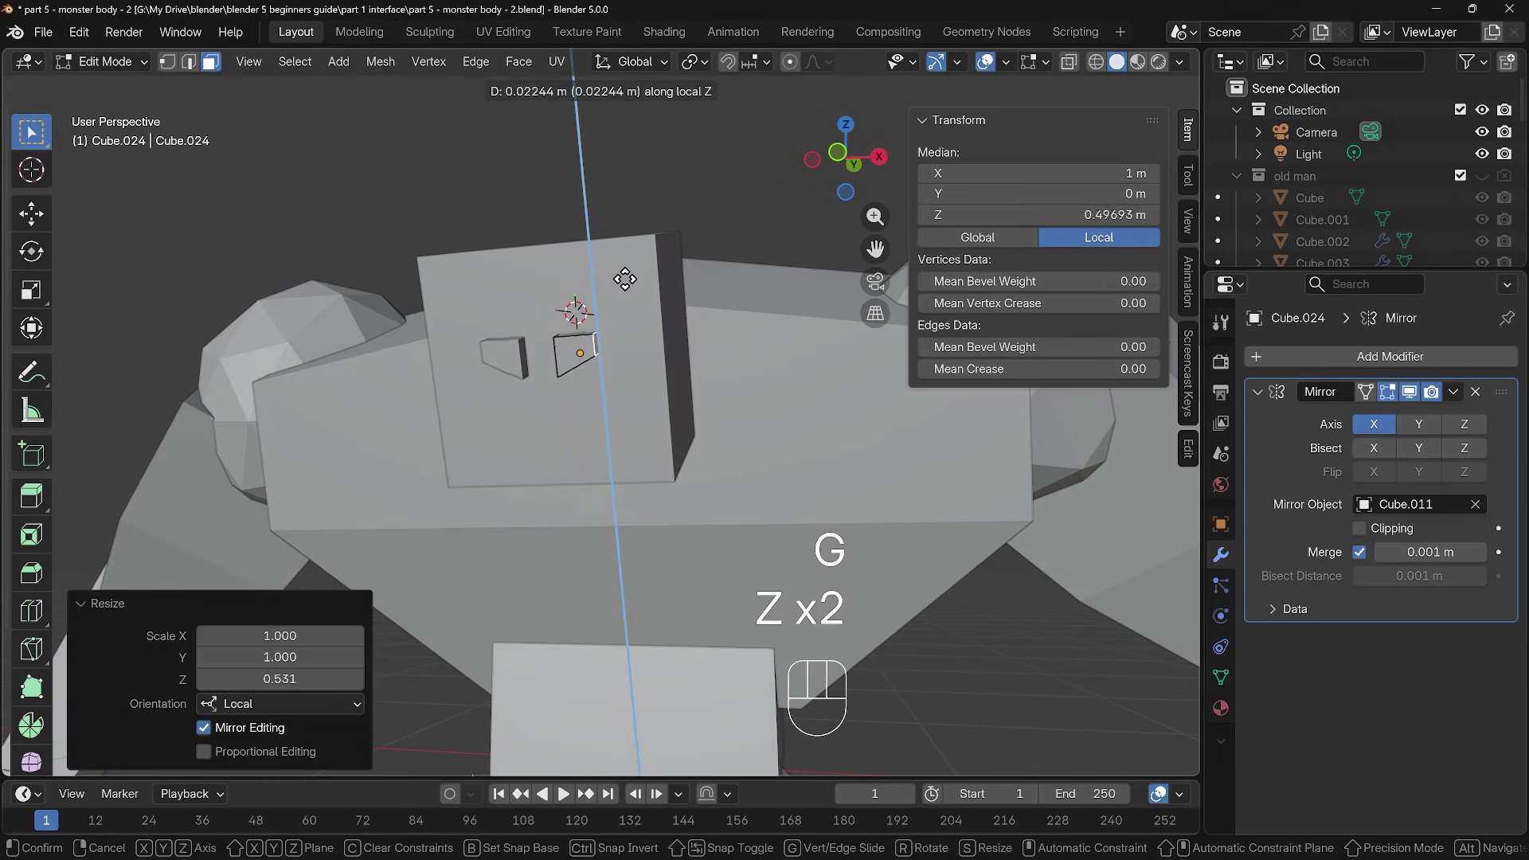
click(624, 268)
scroll(624, 267, down, 4)
middle_drag(624, 267, 657, 446)
scroll(657, 446, up, 2)
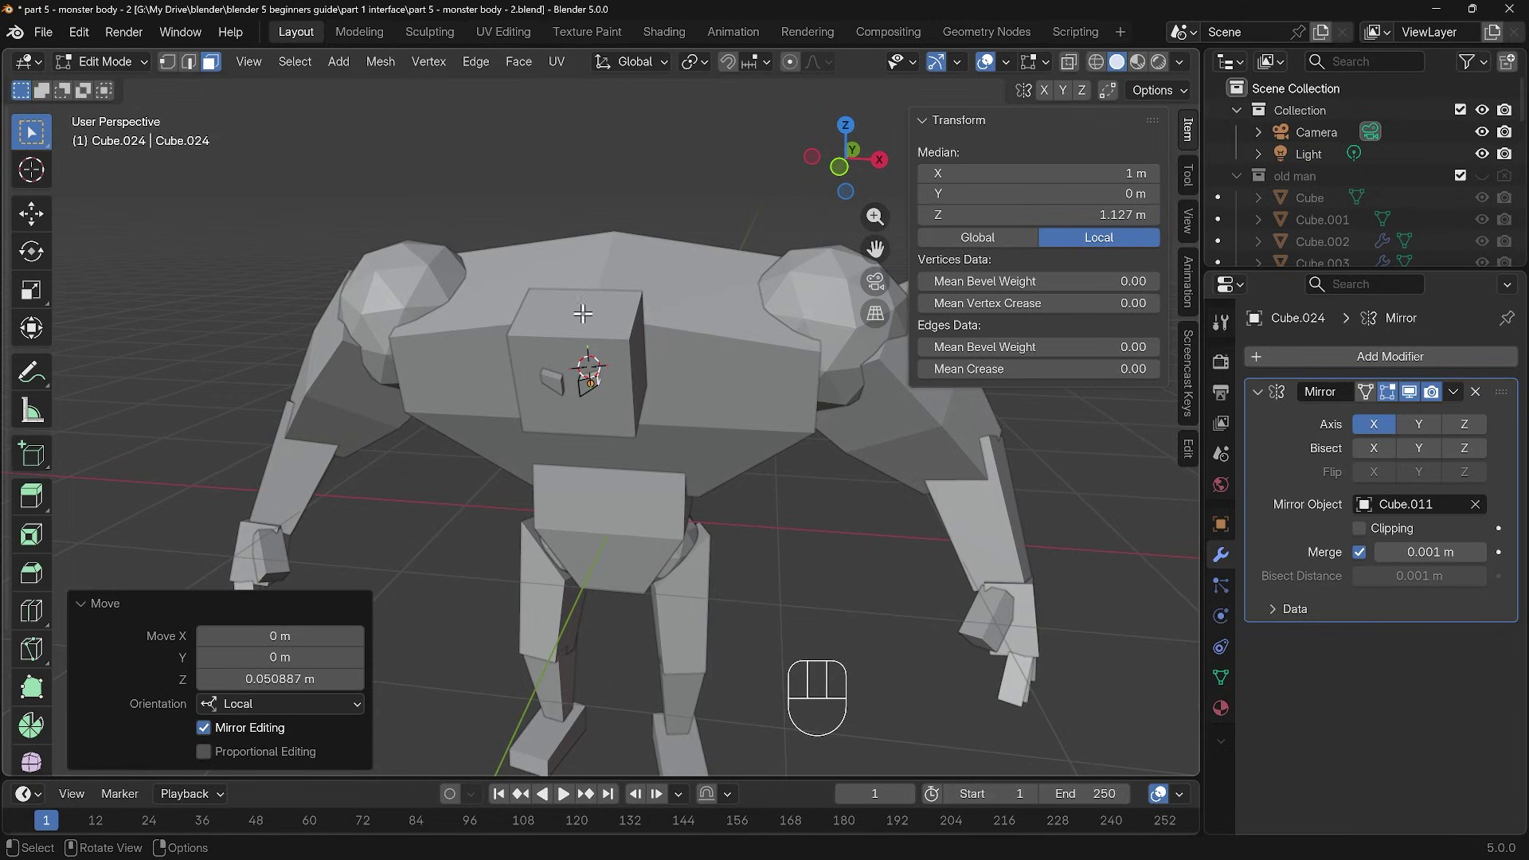
Step: Add one centred vertical loop cut to the head cube and select the two outer vertical edges of its front face
key(Tab)
click(618, 336)
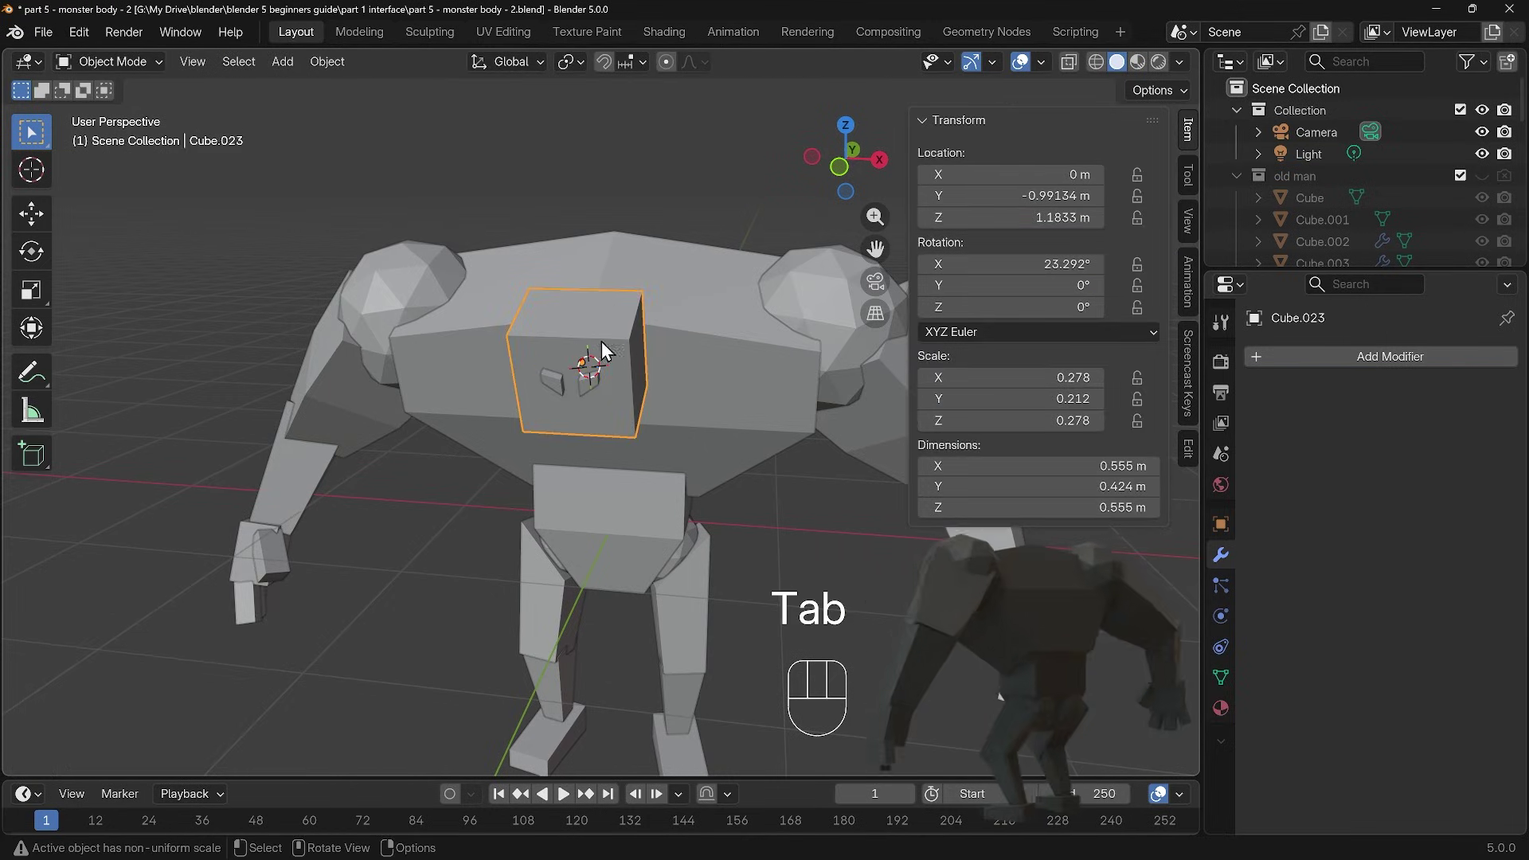
key(ctrl+r)
key(Tab)
key(ctrl+r)
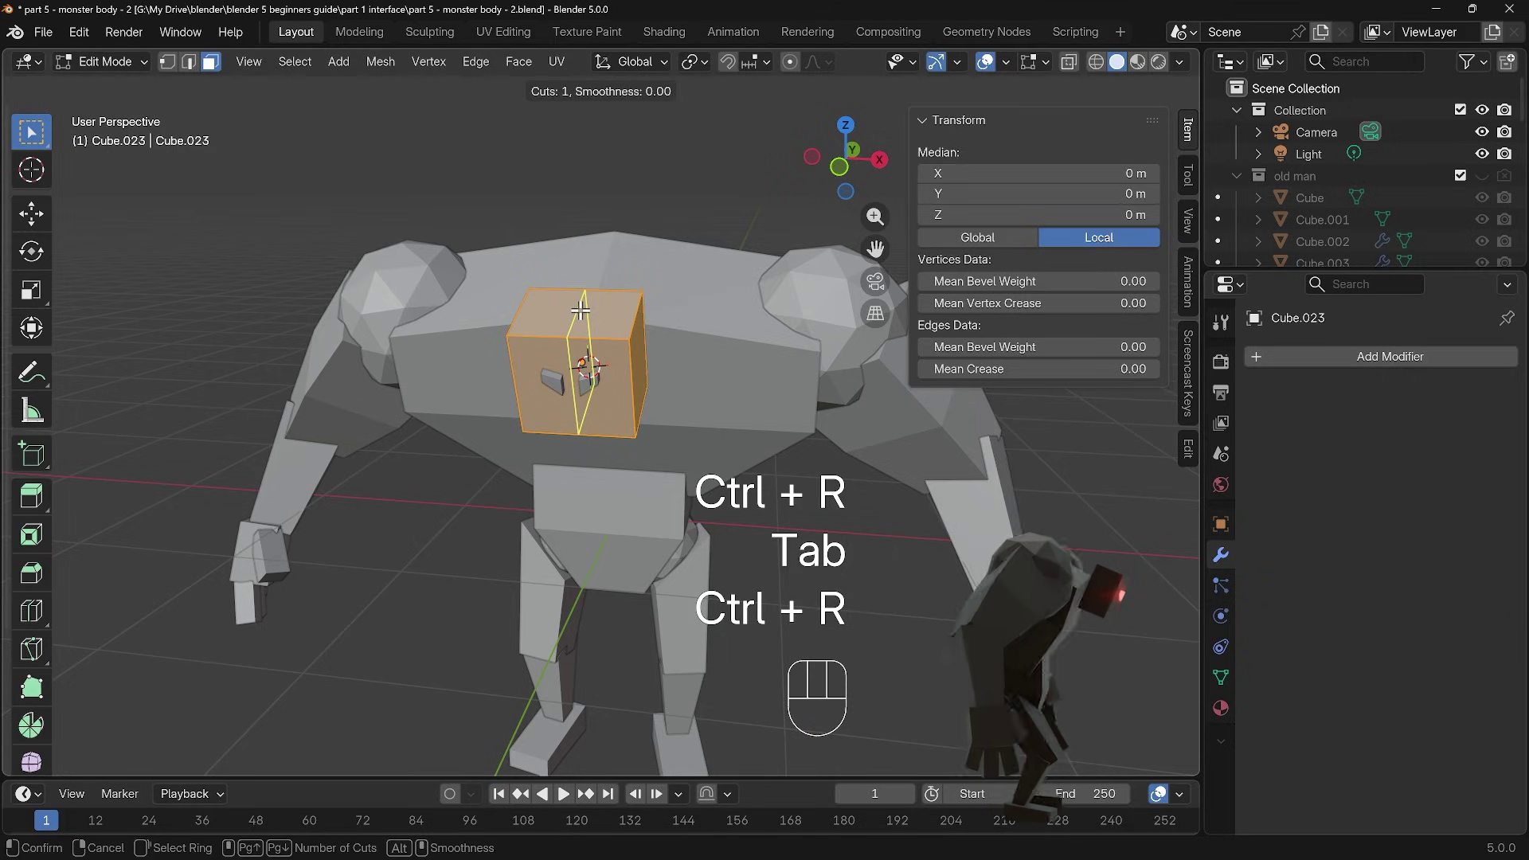
click(581, 311)
right_click(581, 310)
click(517, 382)
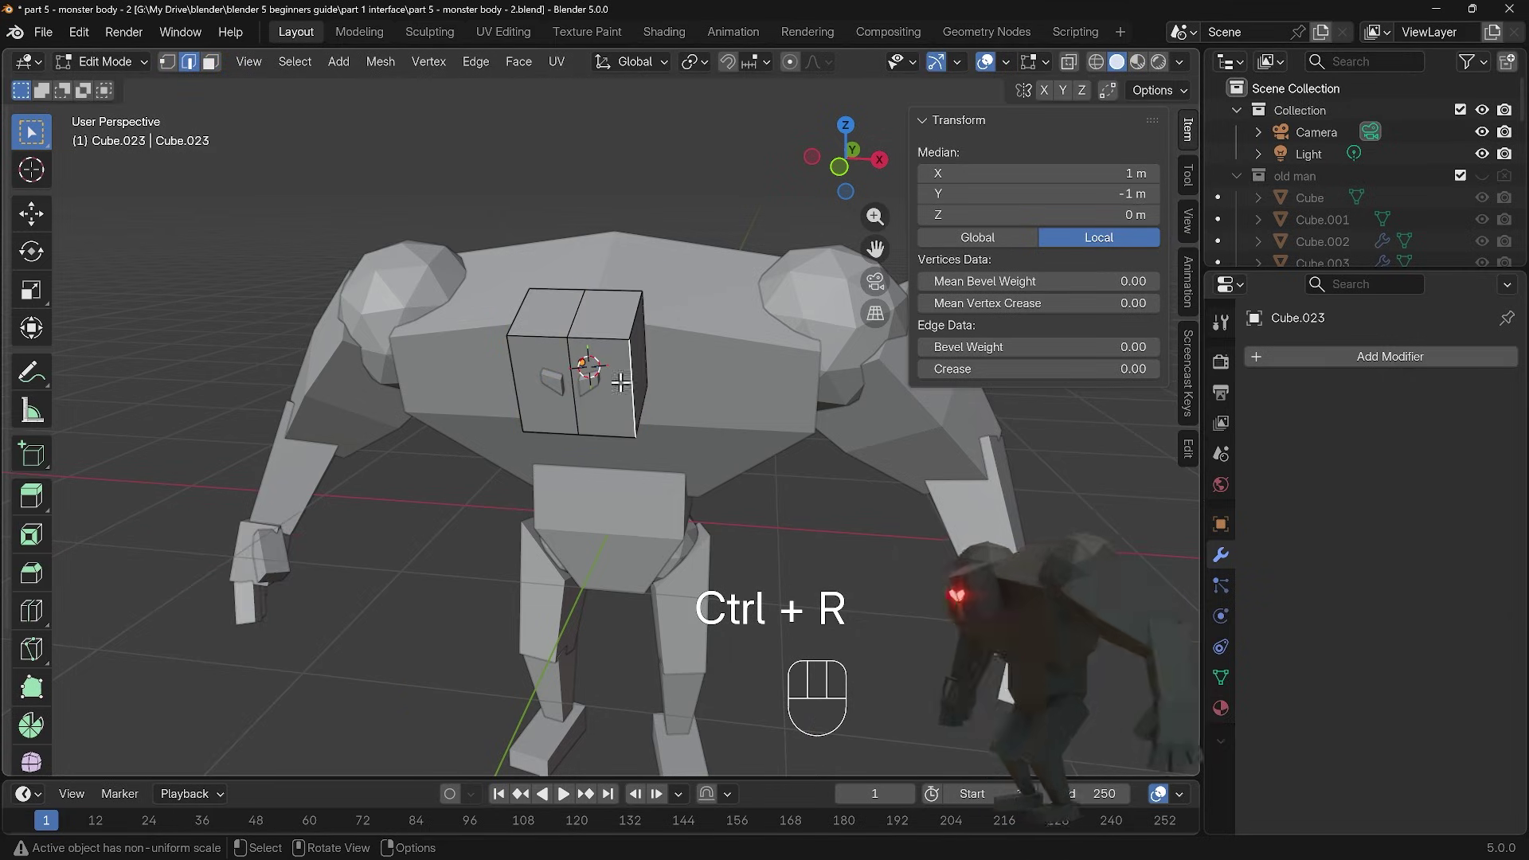
shift+click(638, 375)
Step: Try to move the head's two outer front edges back about 0.10 m along global Y
key(g)
key(y)
click(661, 362)
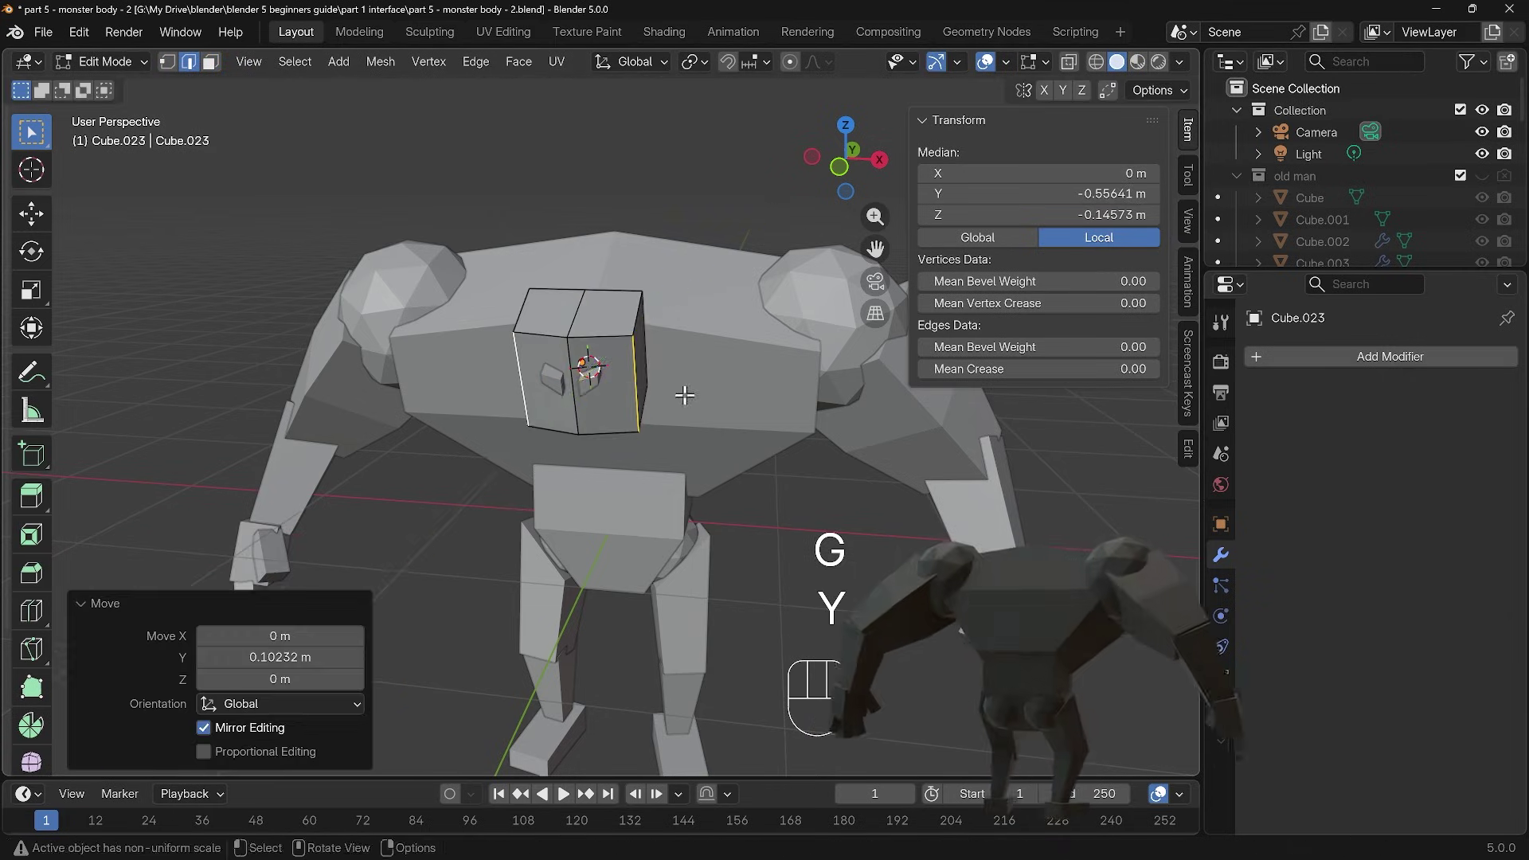
middle_drag(661, 362, 562, 348)
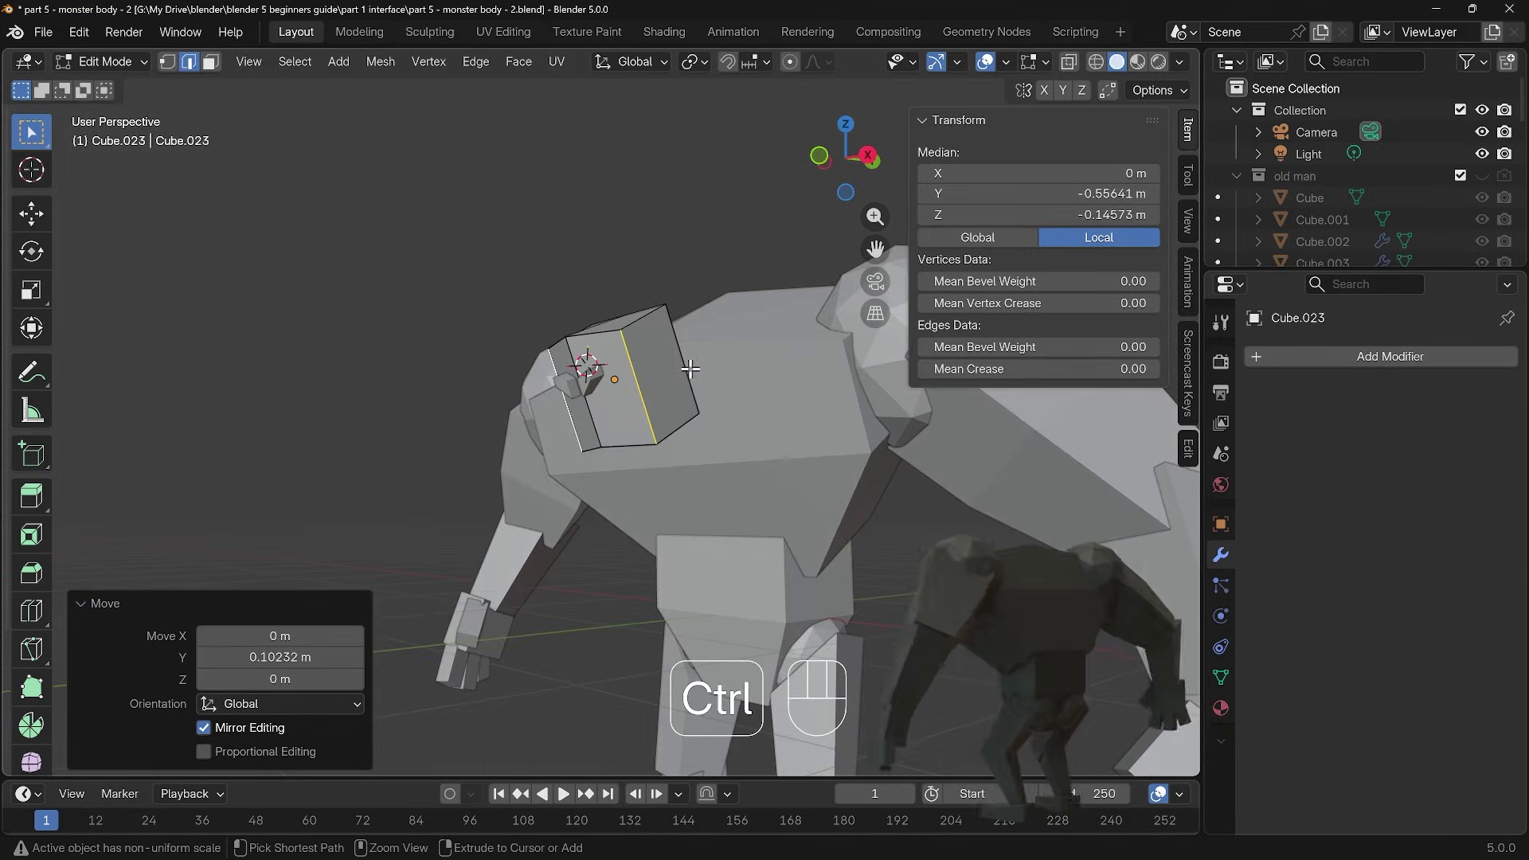
key(ctrl+z)
Step: Move the head's two outer front edges back about 0.089 m along local Y so the face comes to a central ridge
key(g)
key(y)
key(y)
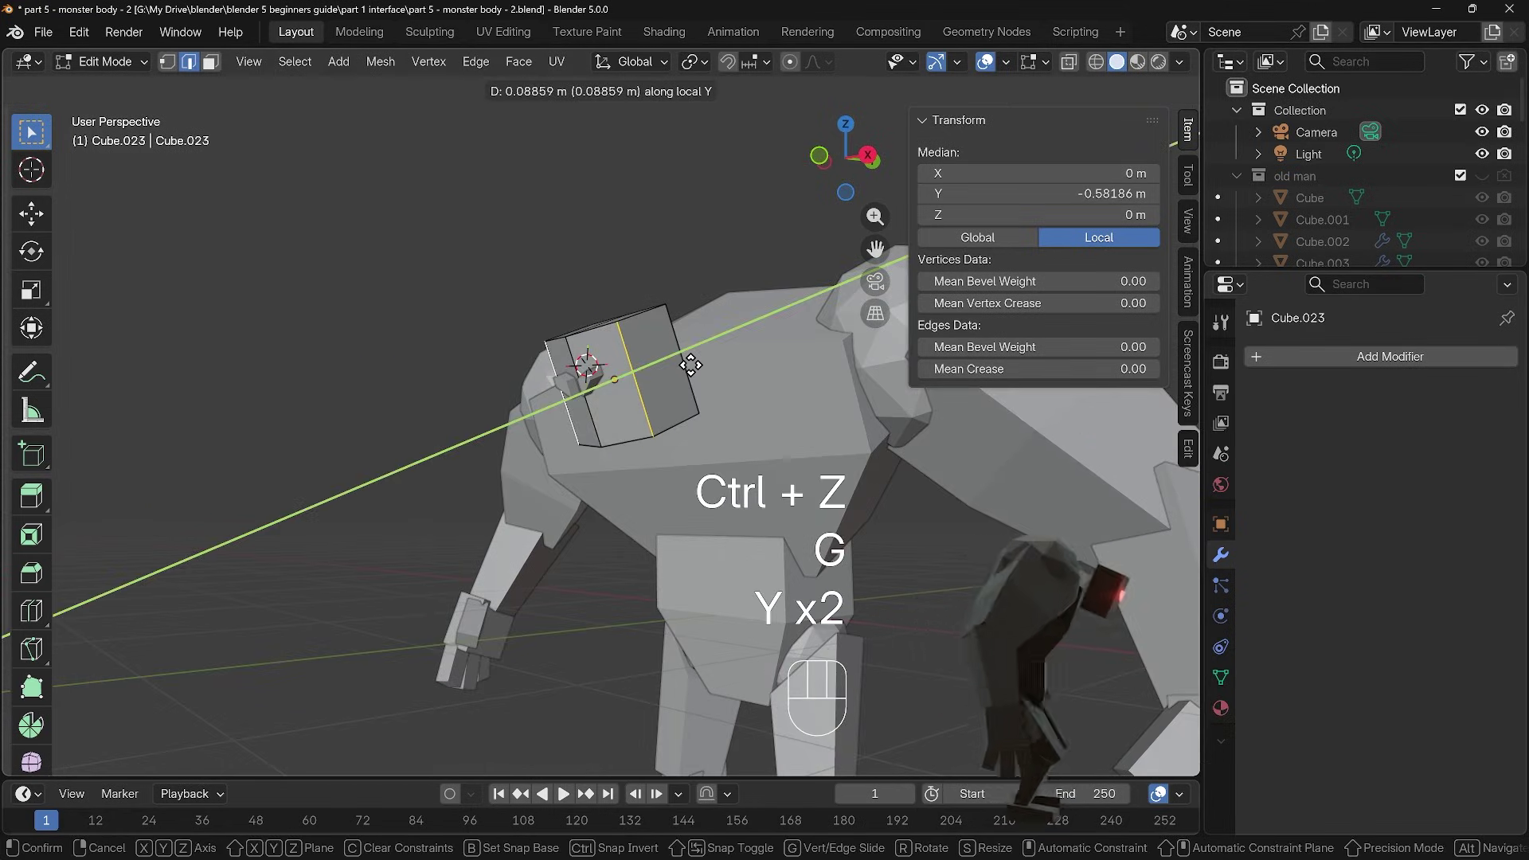
click(690, 365)
middle_drag(690, 364, 725, 386)
scroll(640, 424, down, 5)
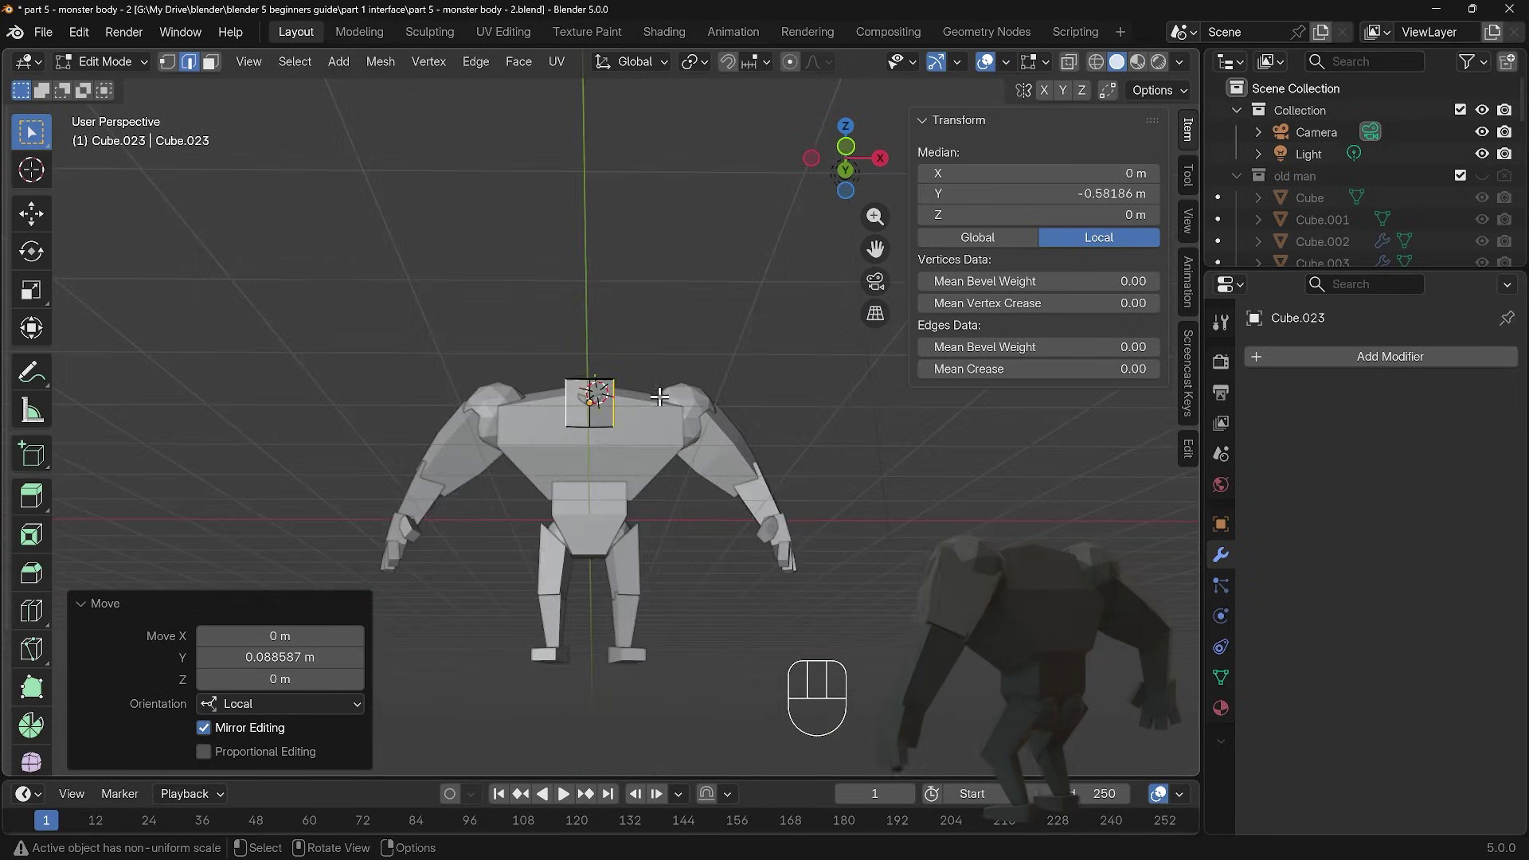
scroll(644, 467, up, 6)
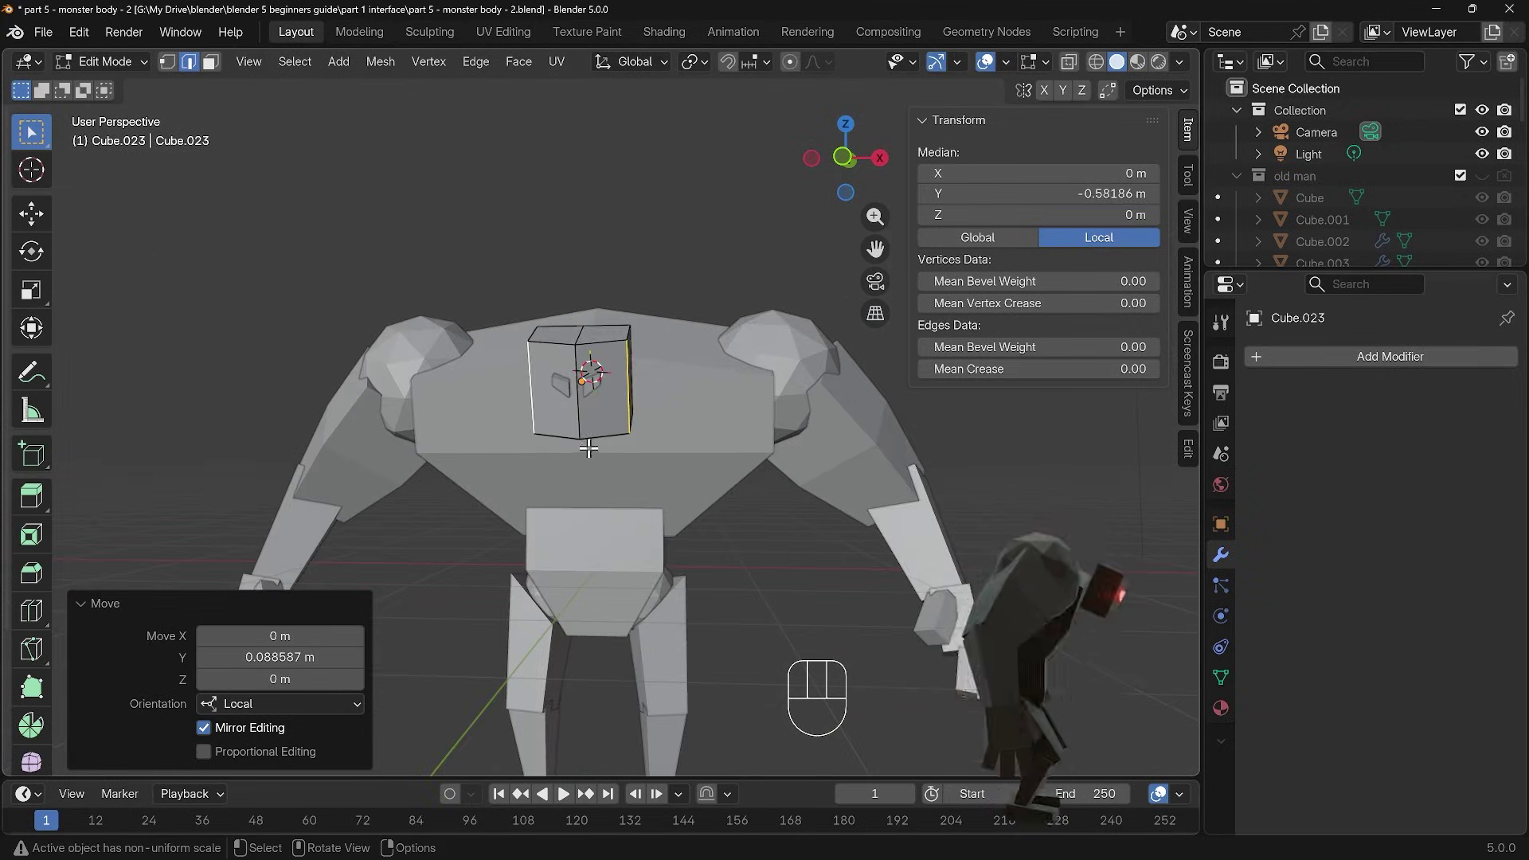
Step: In Object Mode, push the mirrored eyes back into the angled face about 0.037 m along local Y
key(Tab)
scroll(595, 435, up, 3)
click(567, 364)
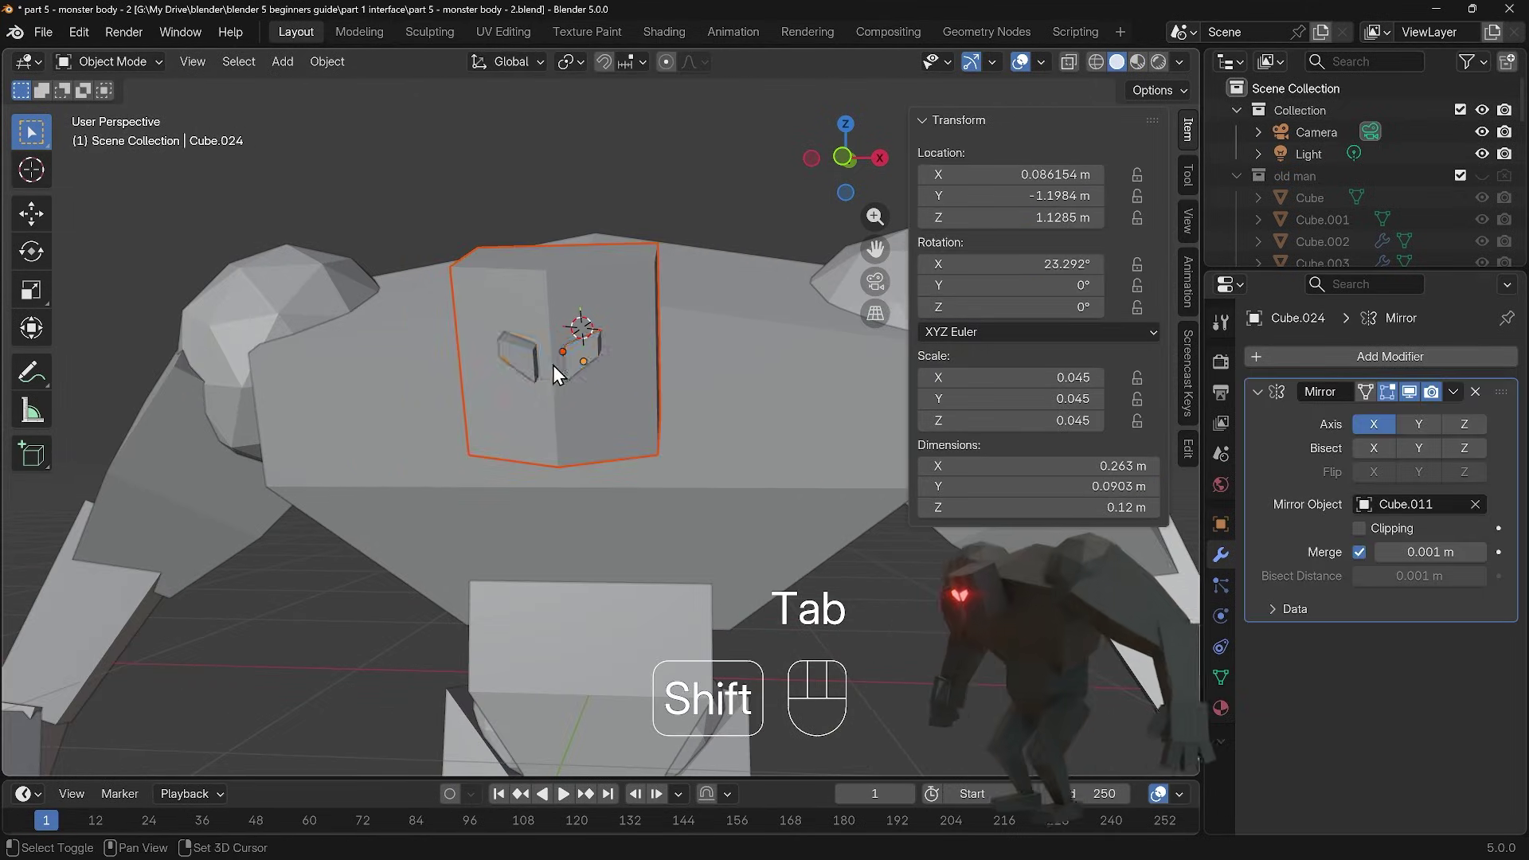
middle_drag(552, 365, 633, 385)
key(g)
key(y)
key(y)
click(653, 366)
scroll(705, 429, down, 6)
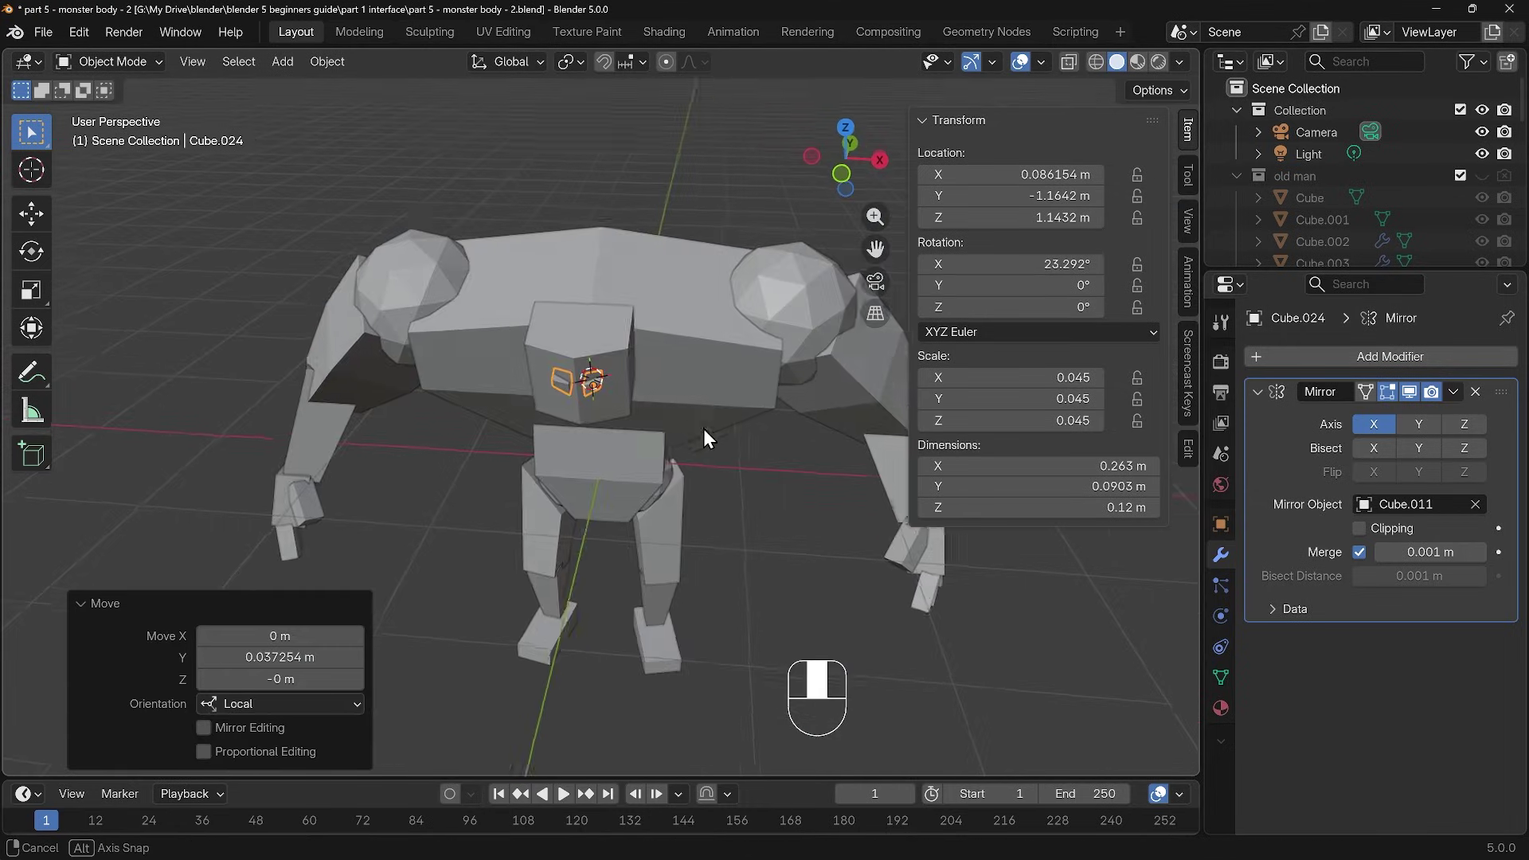
middle_drag(704, 429, 705, 544)
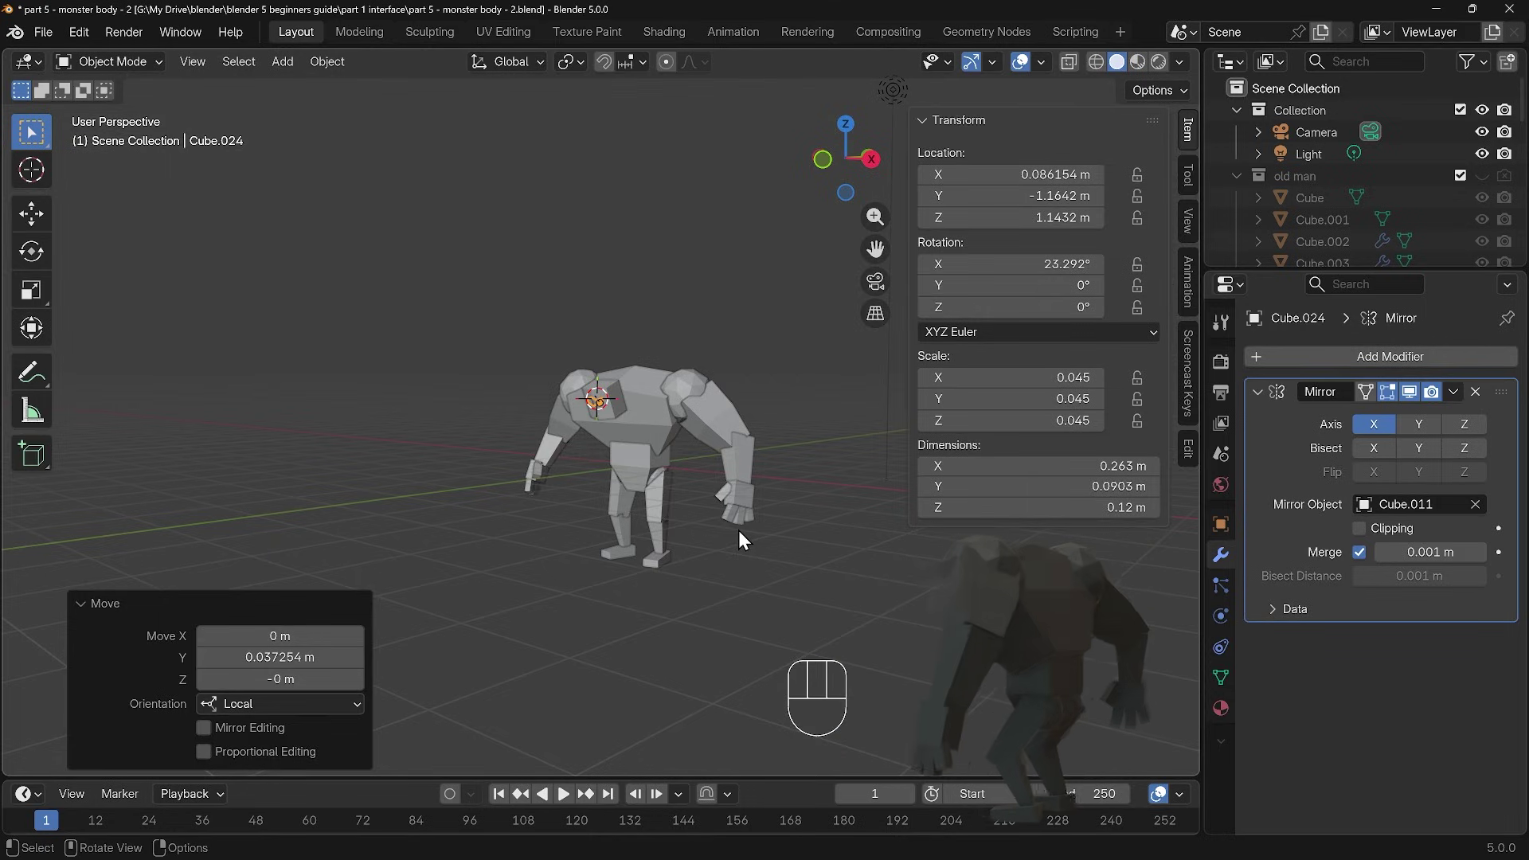
Step: Rotate the thigh forward in side view to about -35.9° X rotation, using the 3D cursor placed at its top as pivot point
middle_drag(777, 539, 686, 454)
scroll(714, 567, up, 5)
click(687, 455)
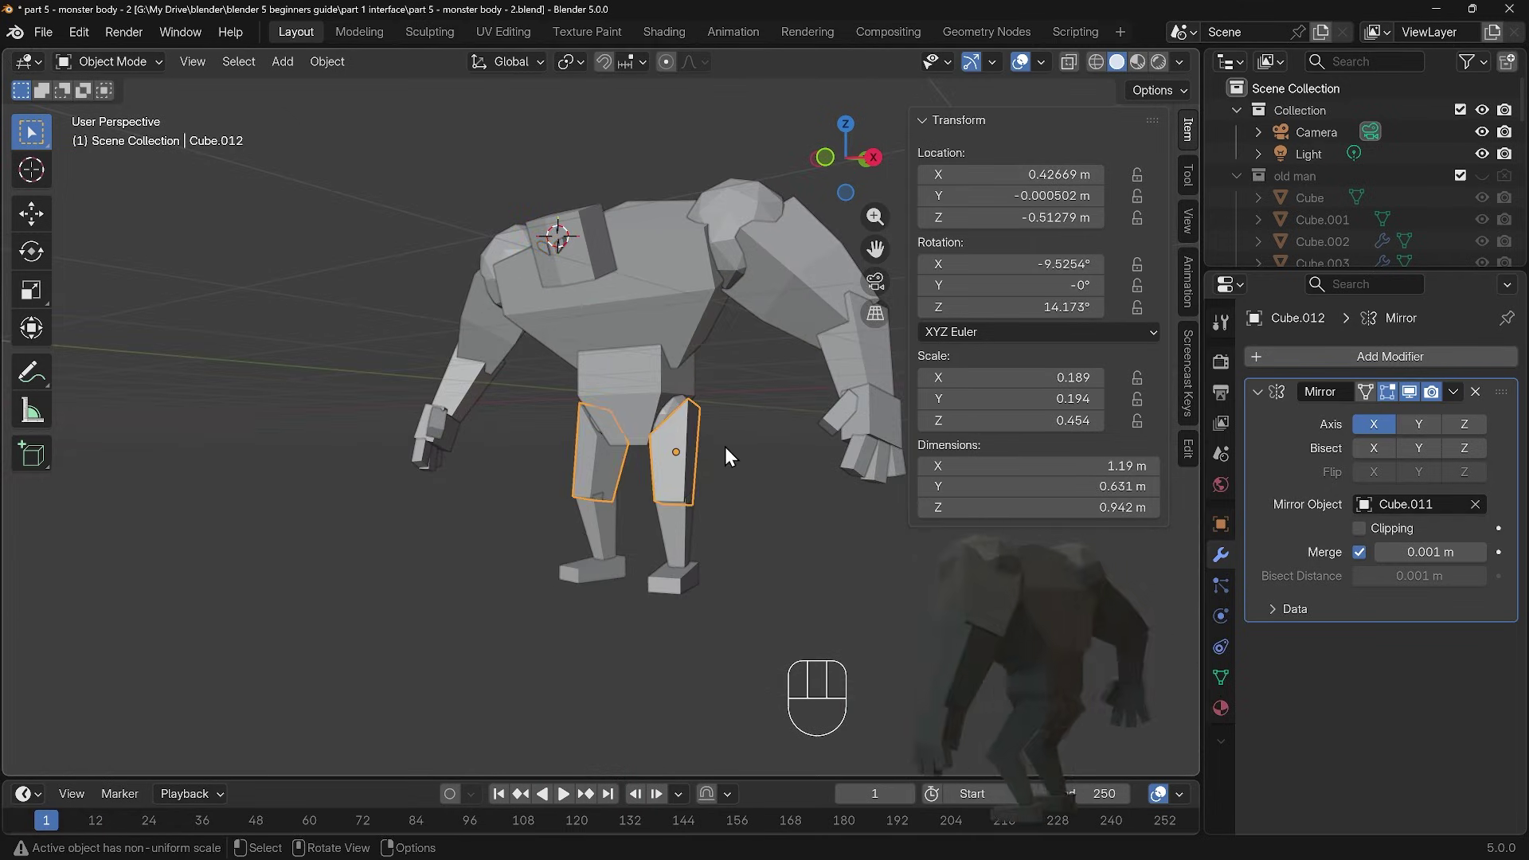
key(KP_3)
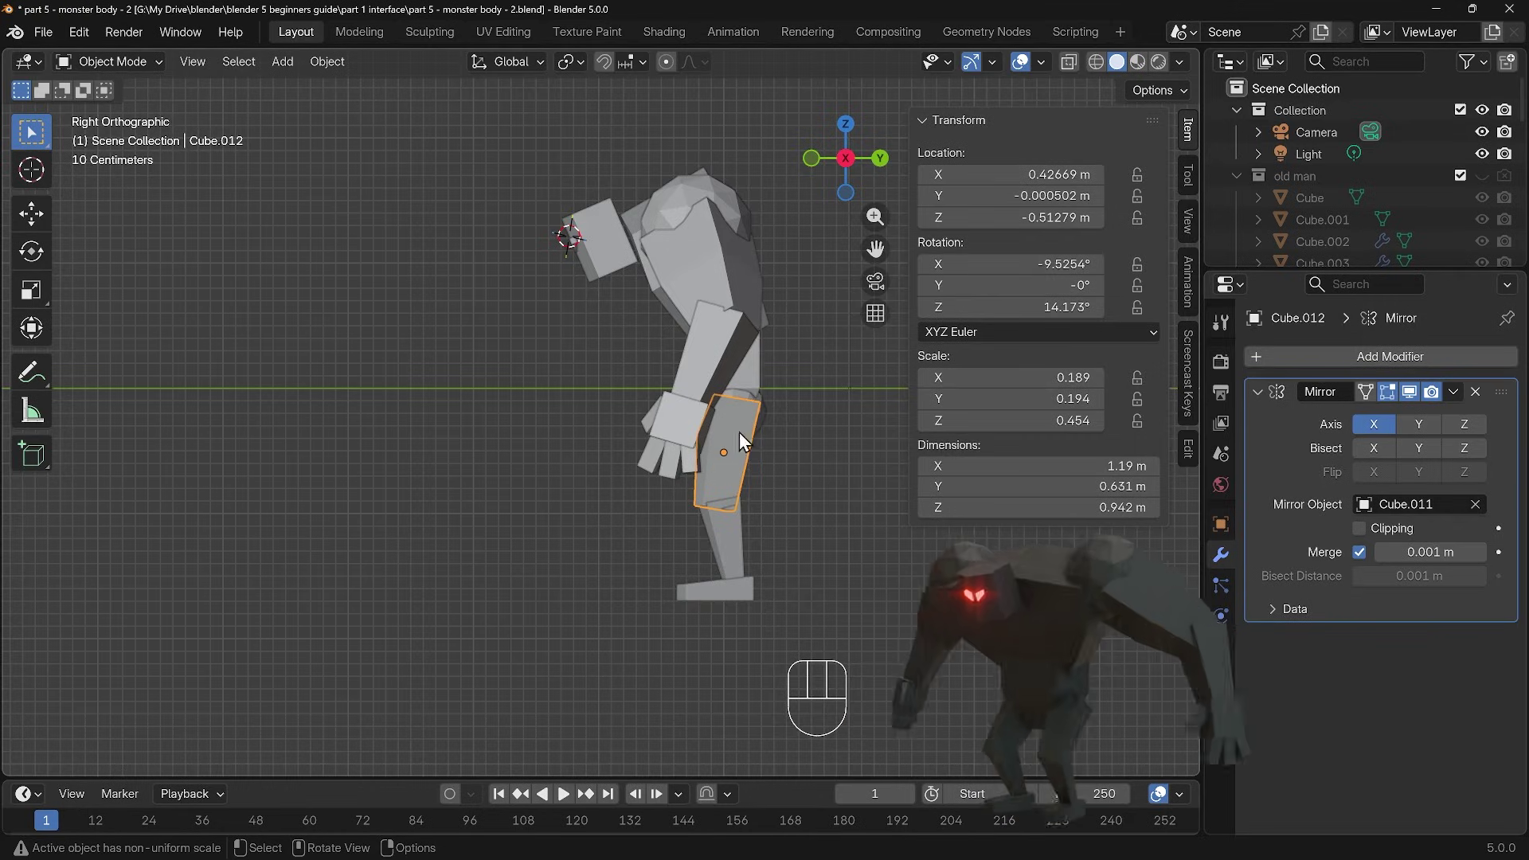
shift+right_click(734, 413)
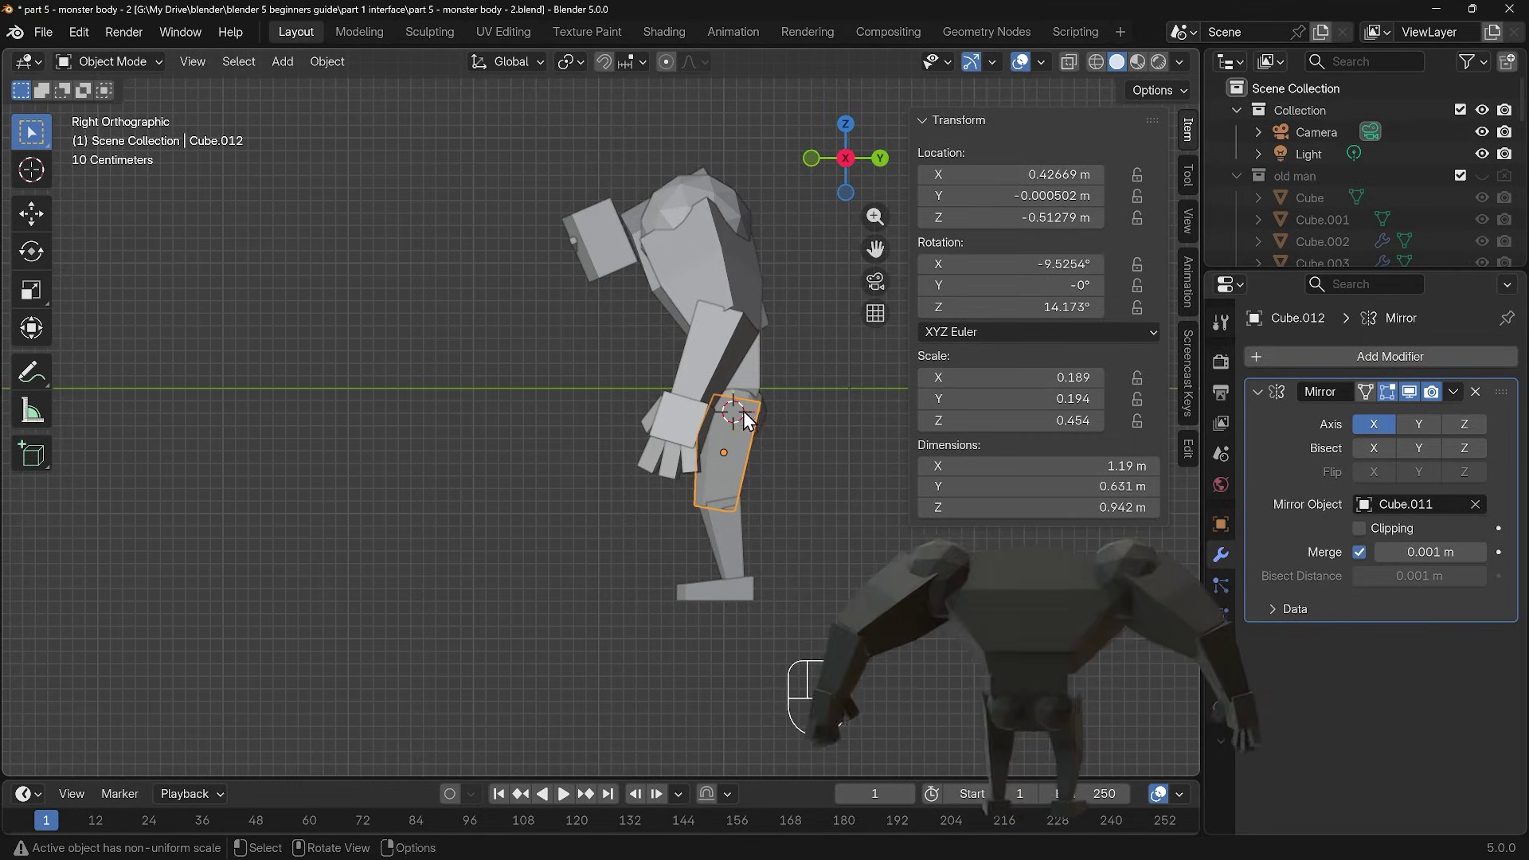
click(580, 61)
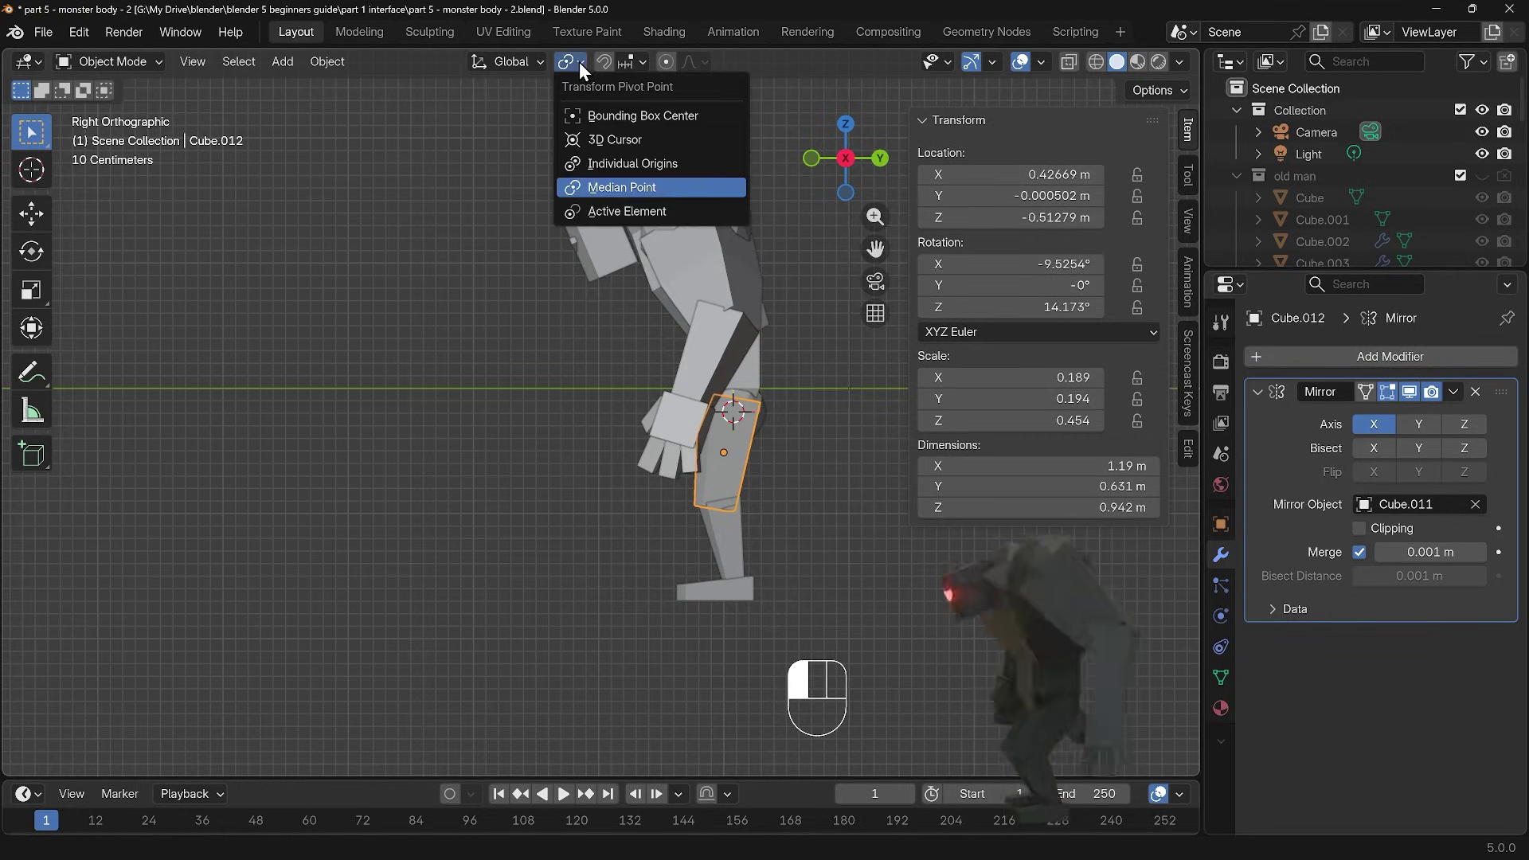
click(608, 140)
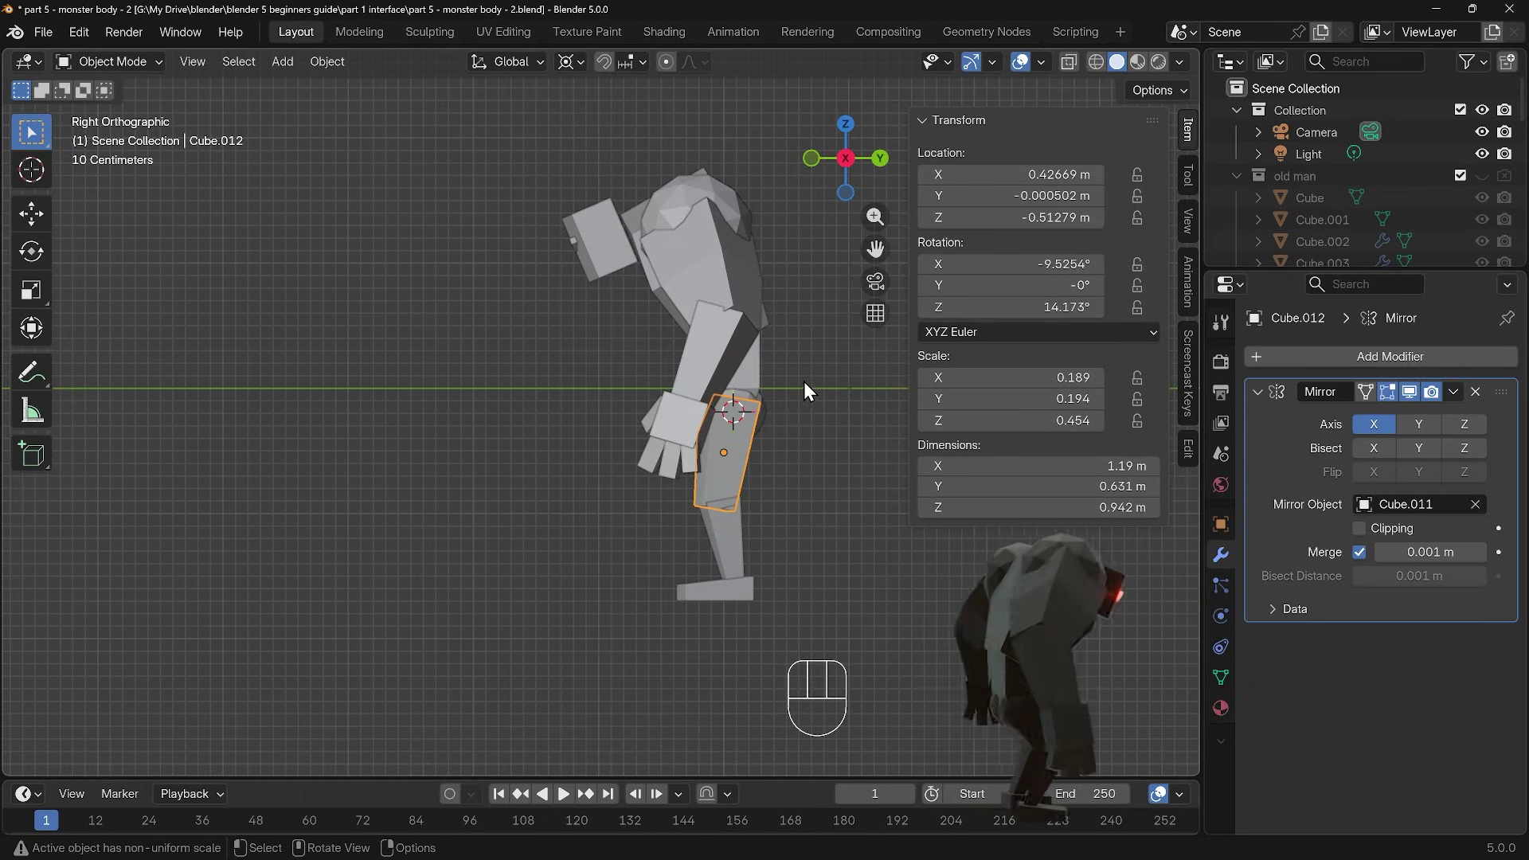
key(r)
click(802, 411)
Step: Select the thighs and all body parts above them and move them down about 0.143 m towards the lower legs
drag(545, 161, 791, 476)
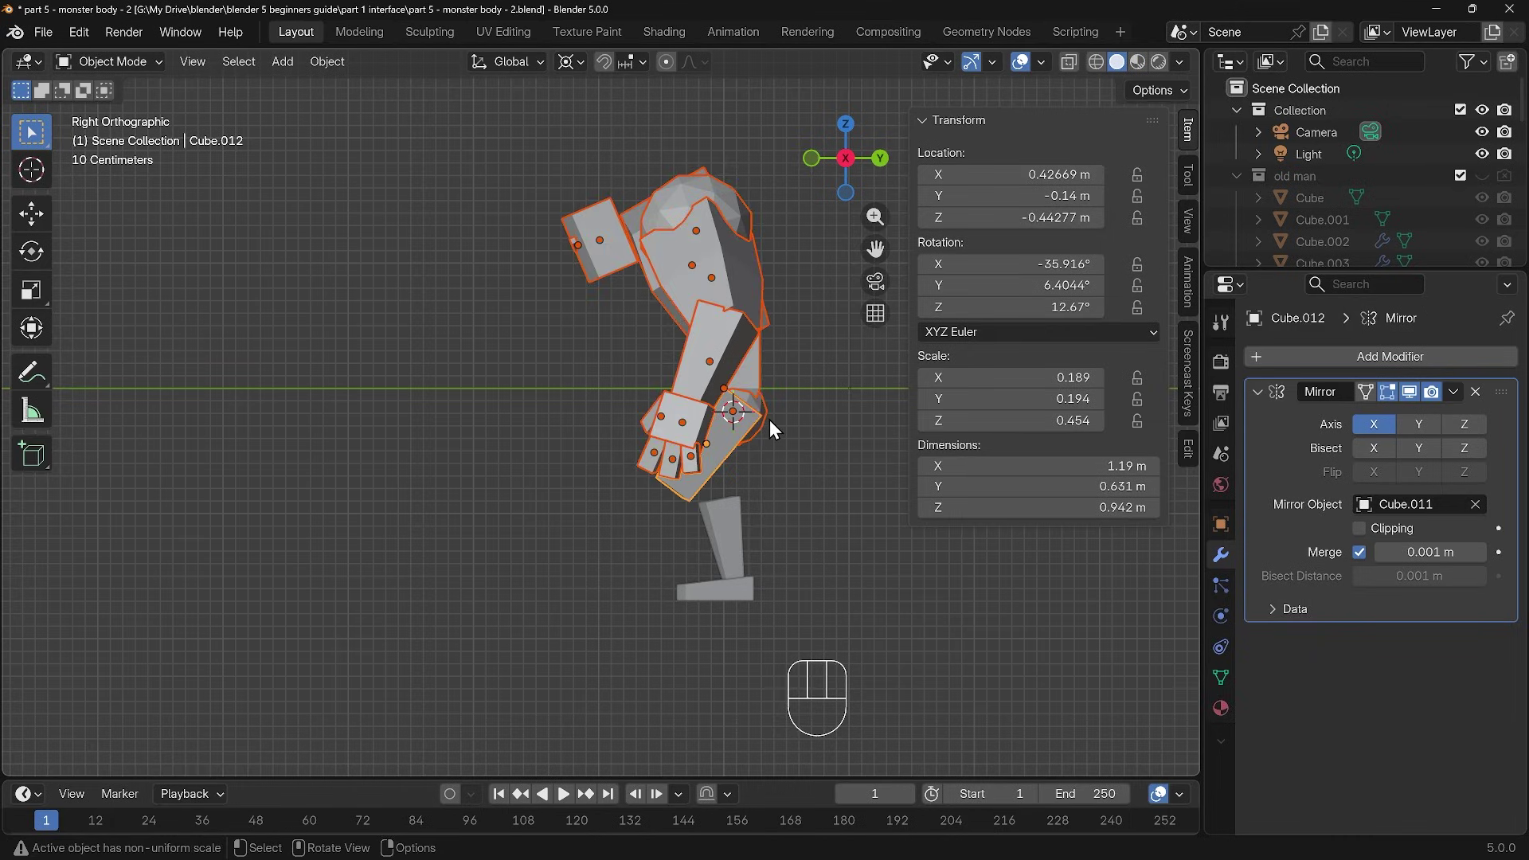
key(g)
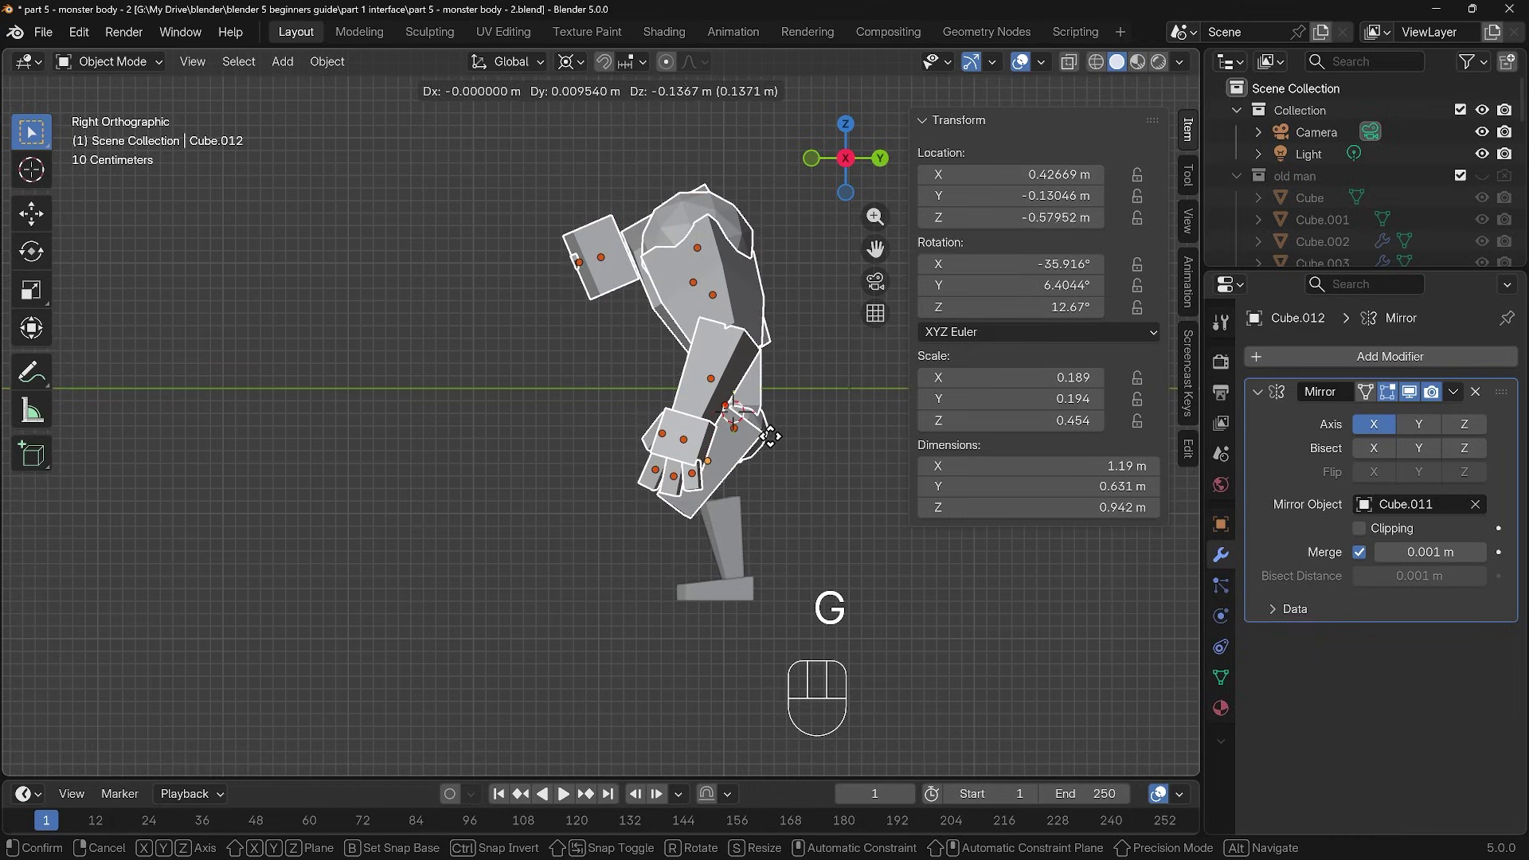
click(770, 436)
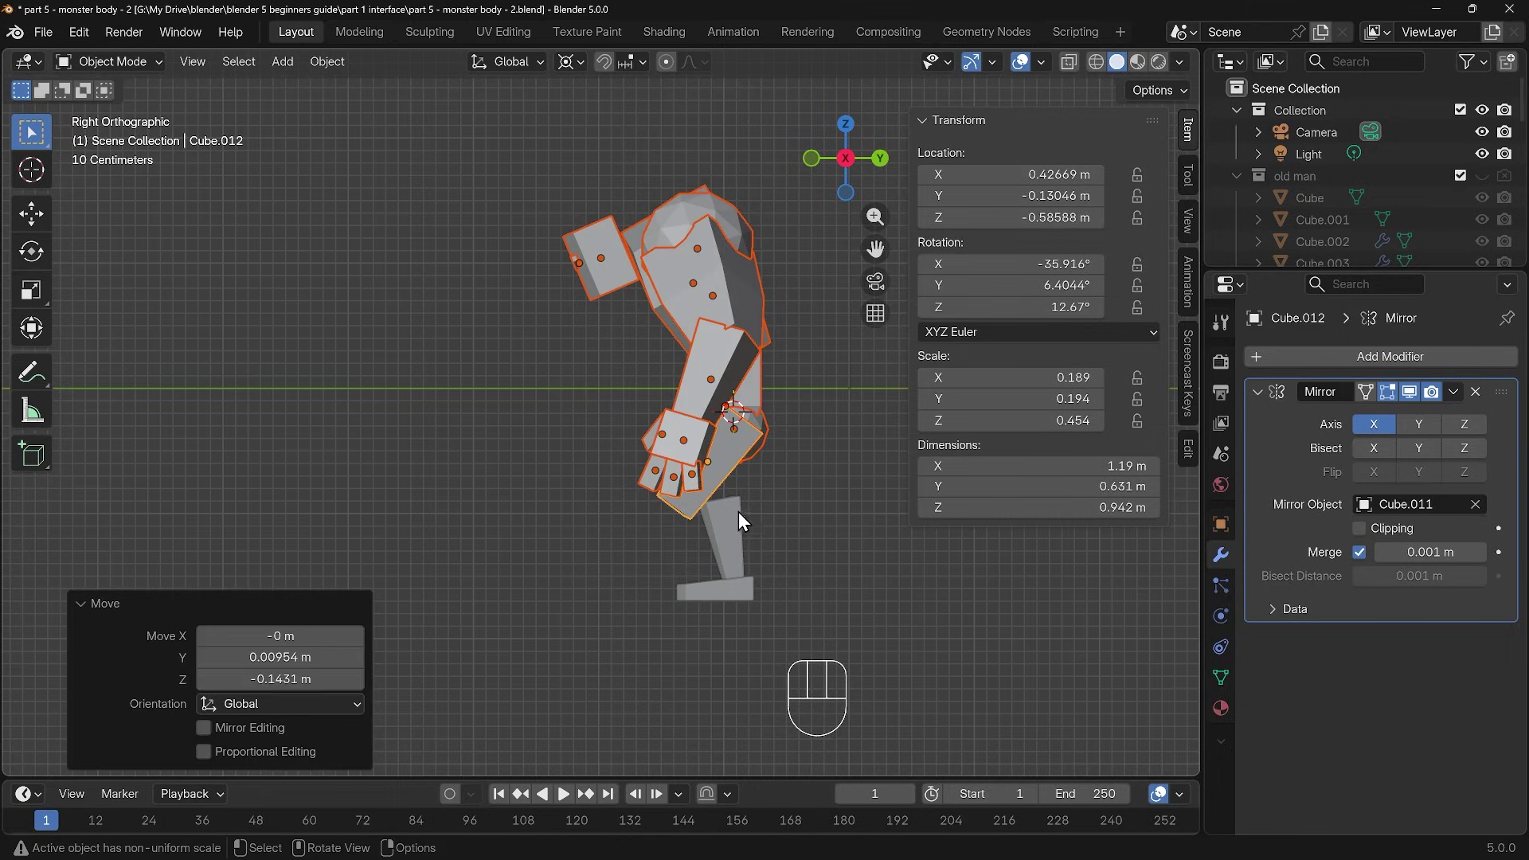
Step: Rotate the lower leg forward to about 25.5° X rotation around the 3D cursor placed at the ankle
click(737, 543)
shift+right_click(738, 582)
key(r)
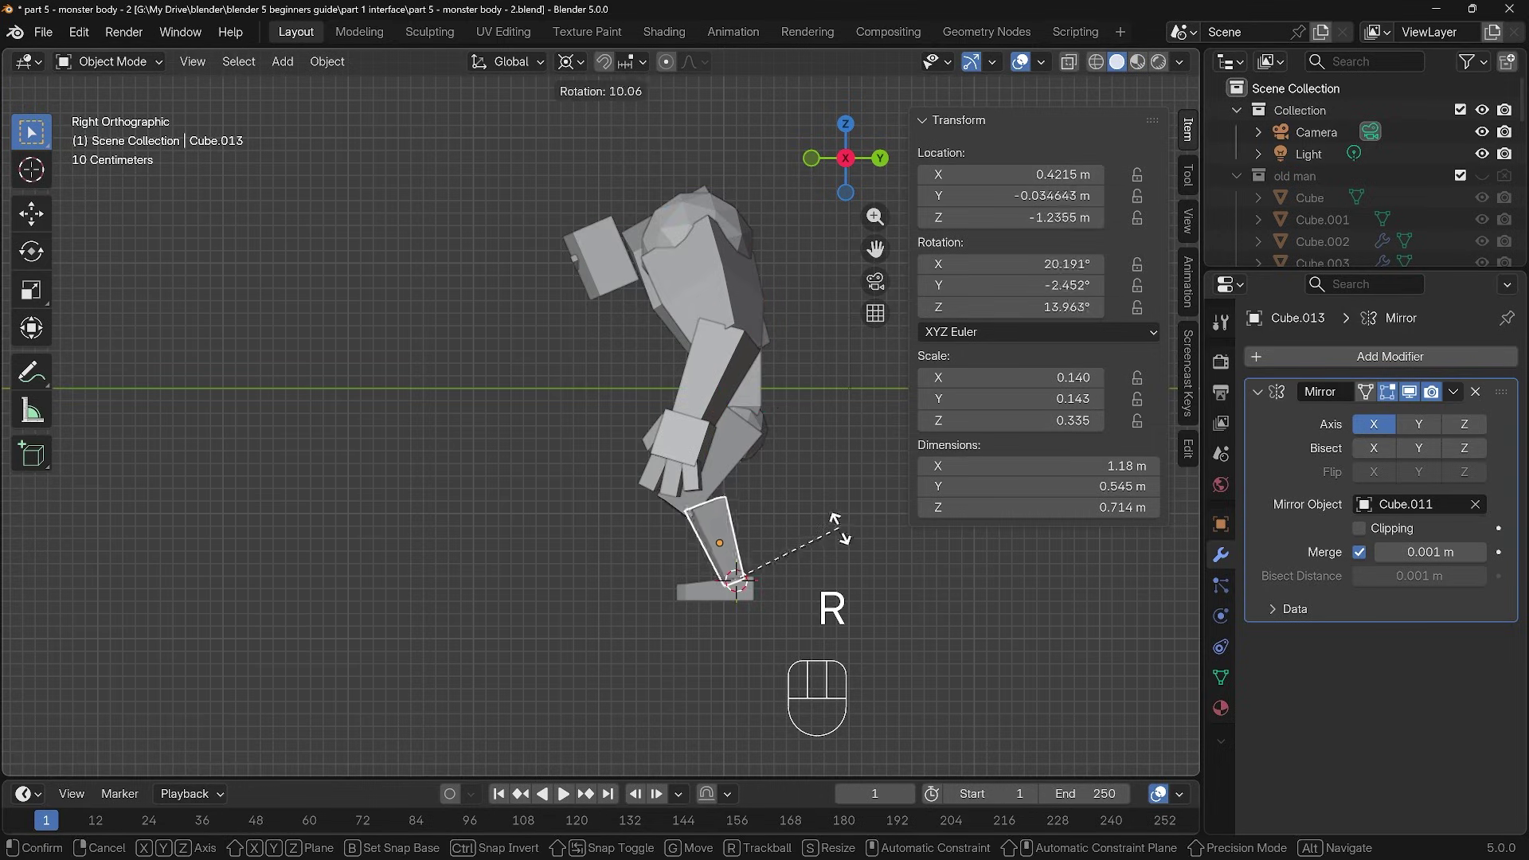
click(832, 519)
Step: Select the thighs and all body parts above them and move them about 0.073 m along Y and -0.073 m along Z onto the lower legs
middle_drag(776, 533, 844, 521)
middle_drag(623, 475, 635, 523)
drag(563, 271, 823, 461)
key(KP_3)
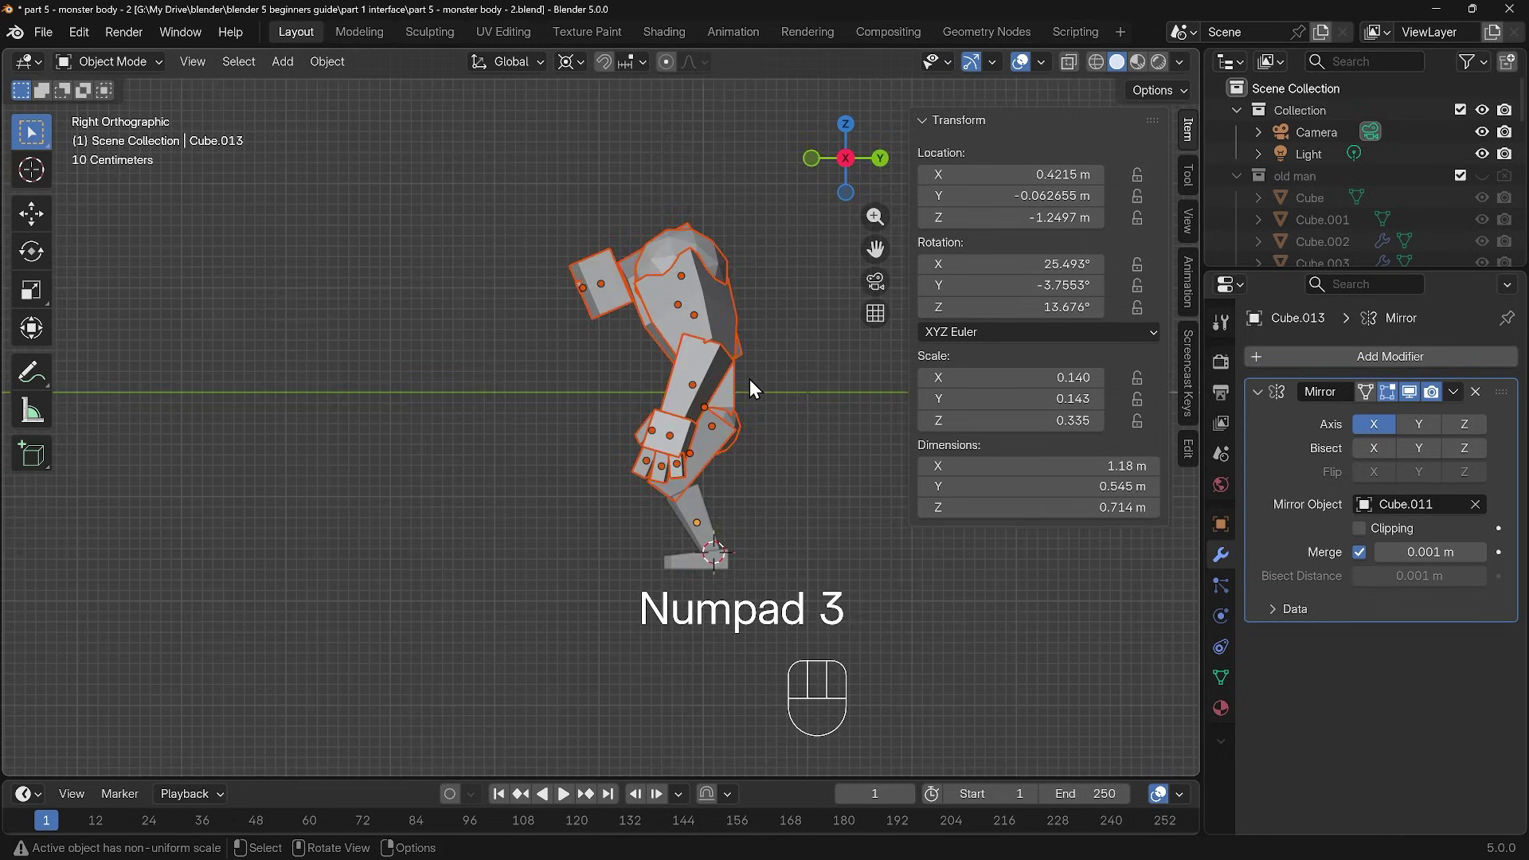
key(n)
key(g)
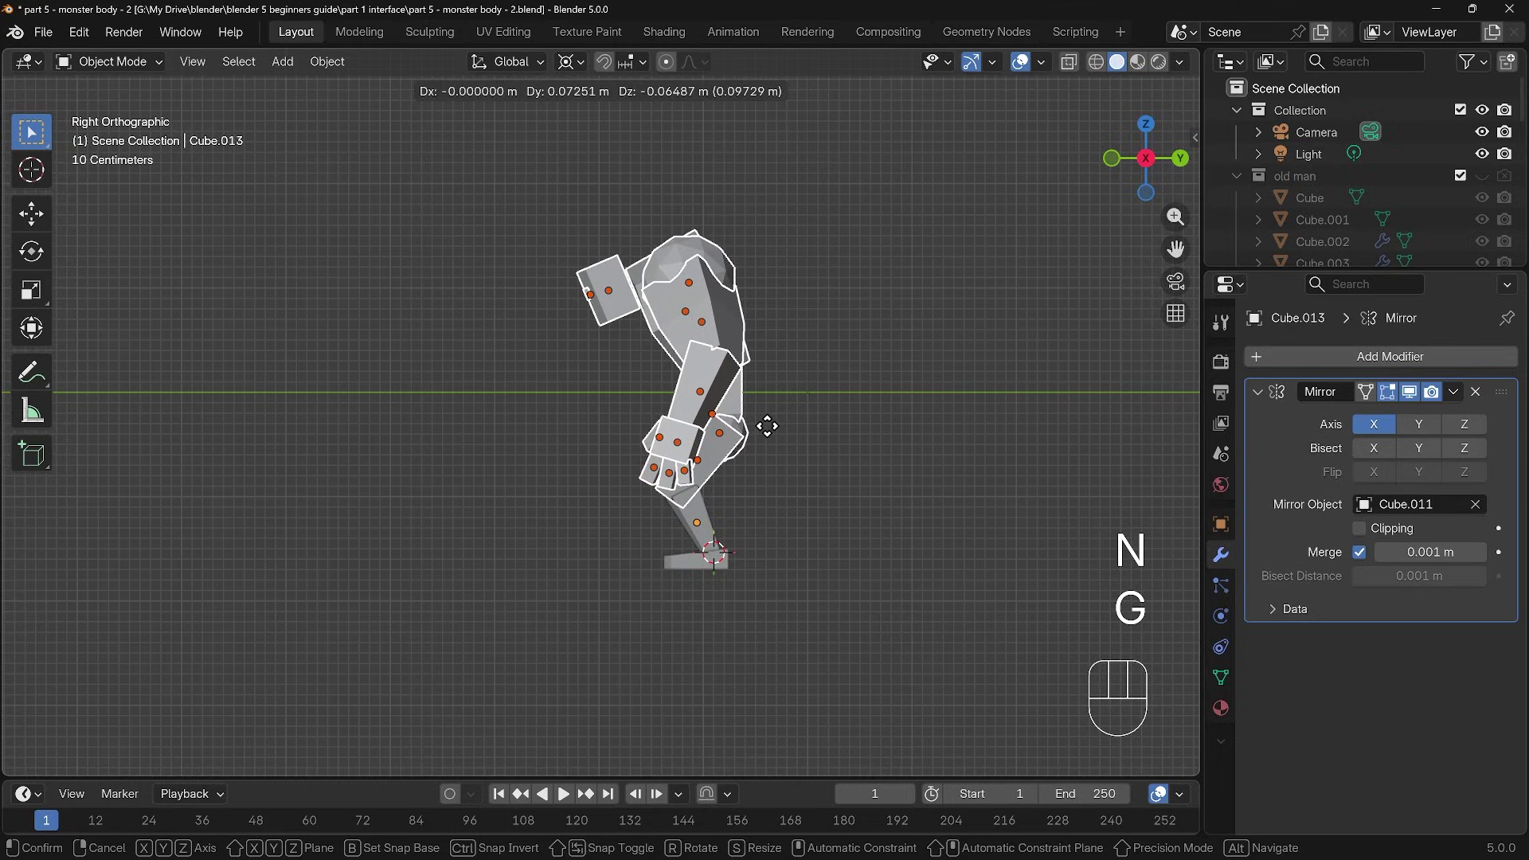
click(767, 427)
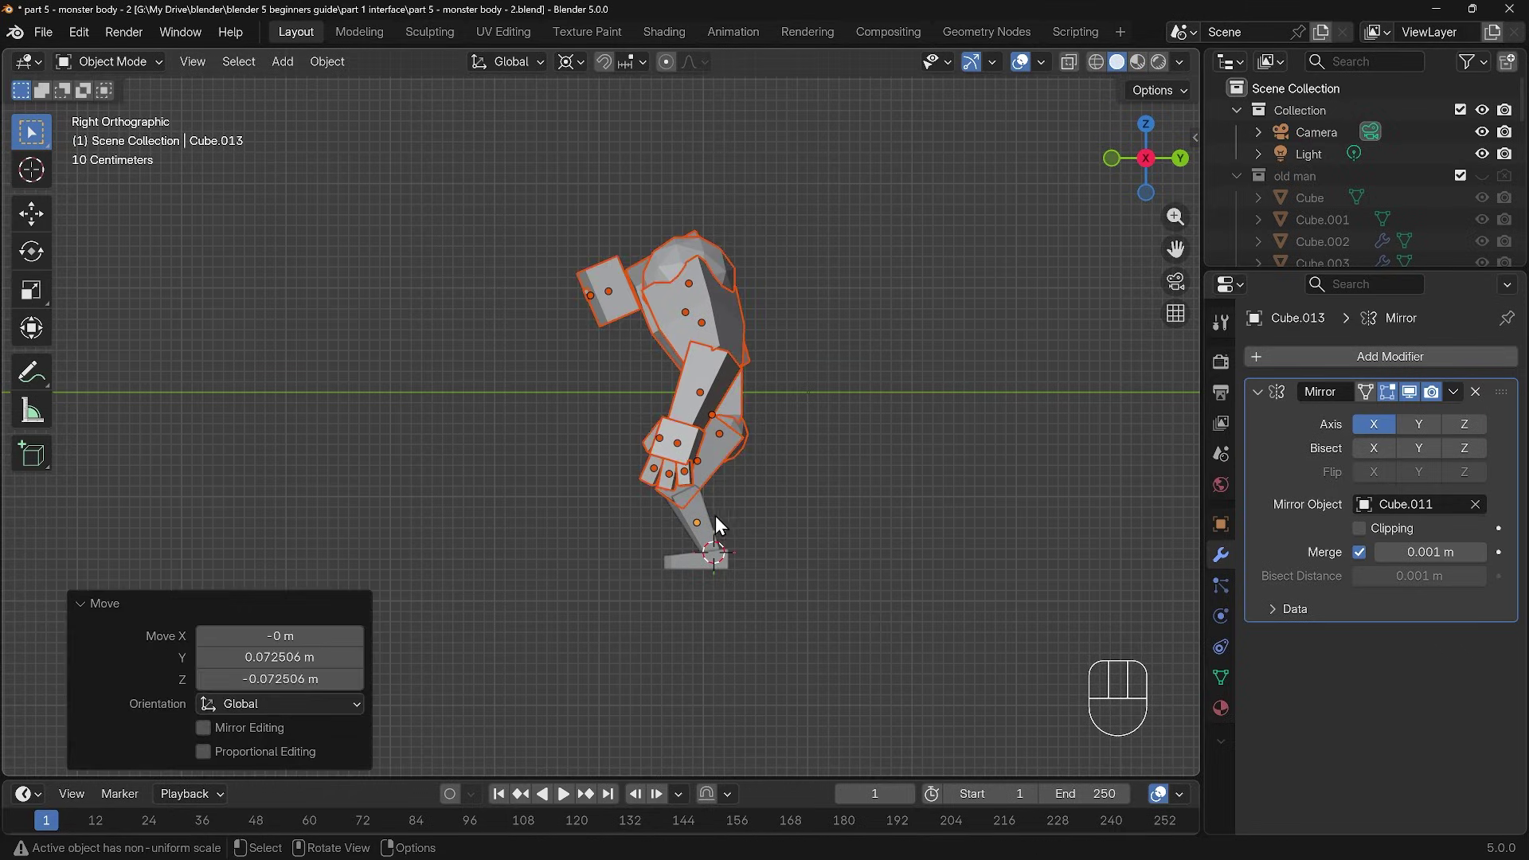
middle_drag(715, 522, 644, 510)
key(alt+a)
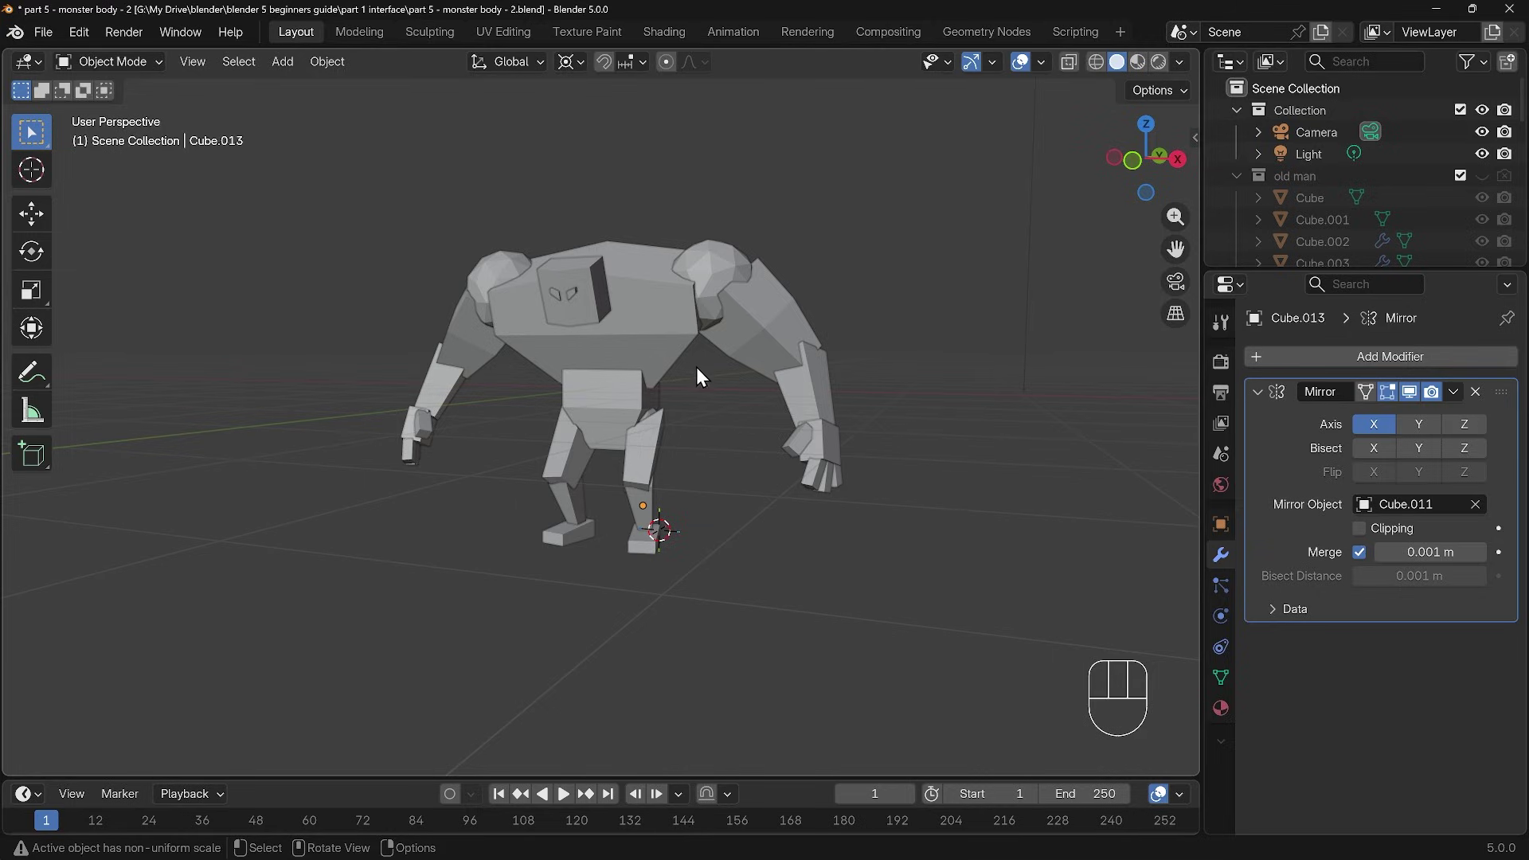
Step: Set the pivot point to Median Point and move all monster parts into a new collection named "monster"
key(period)
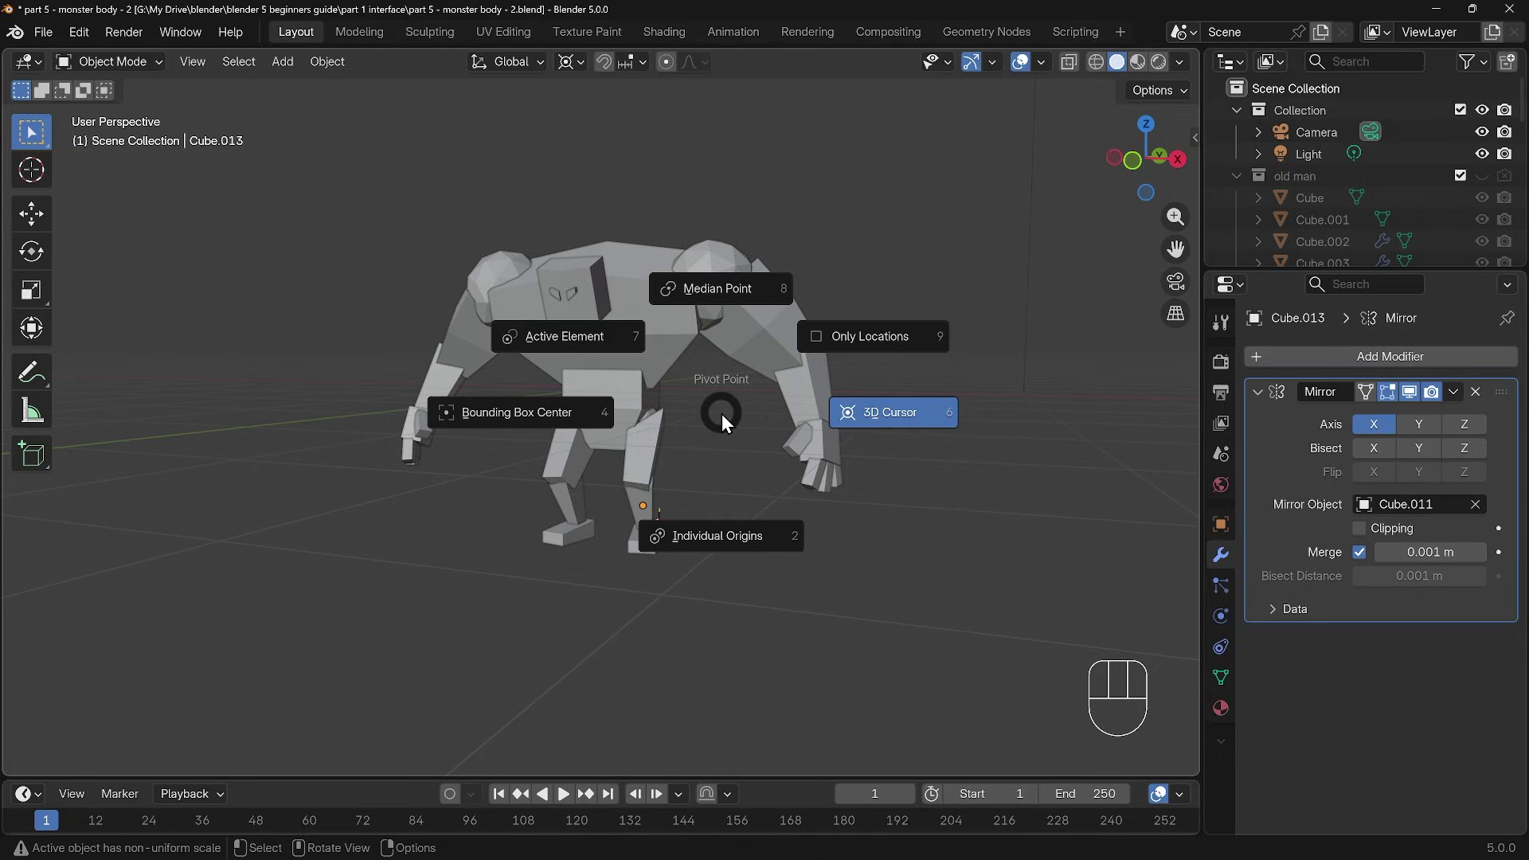
click(742, 293)
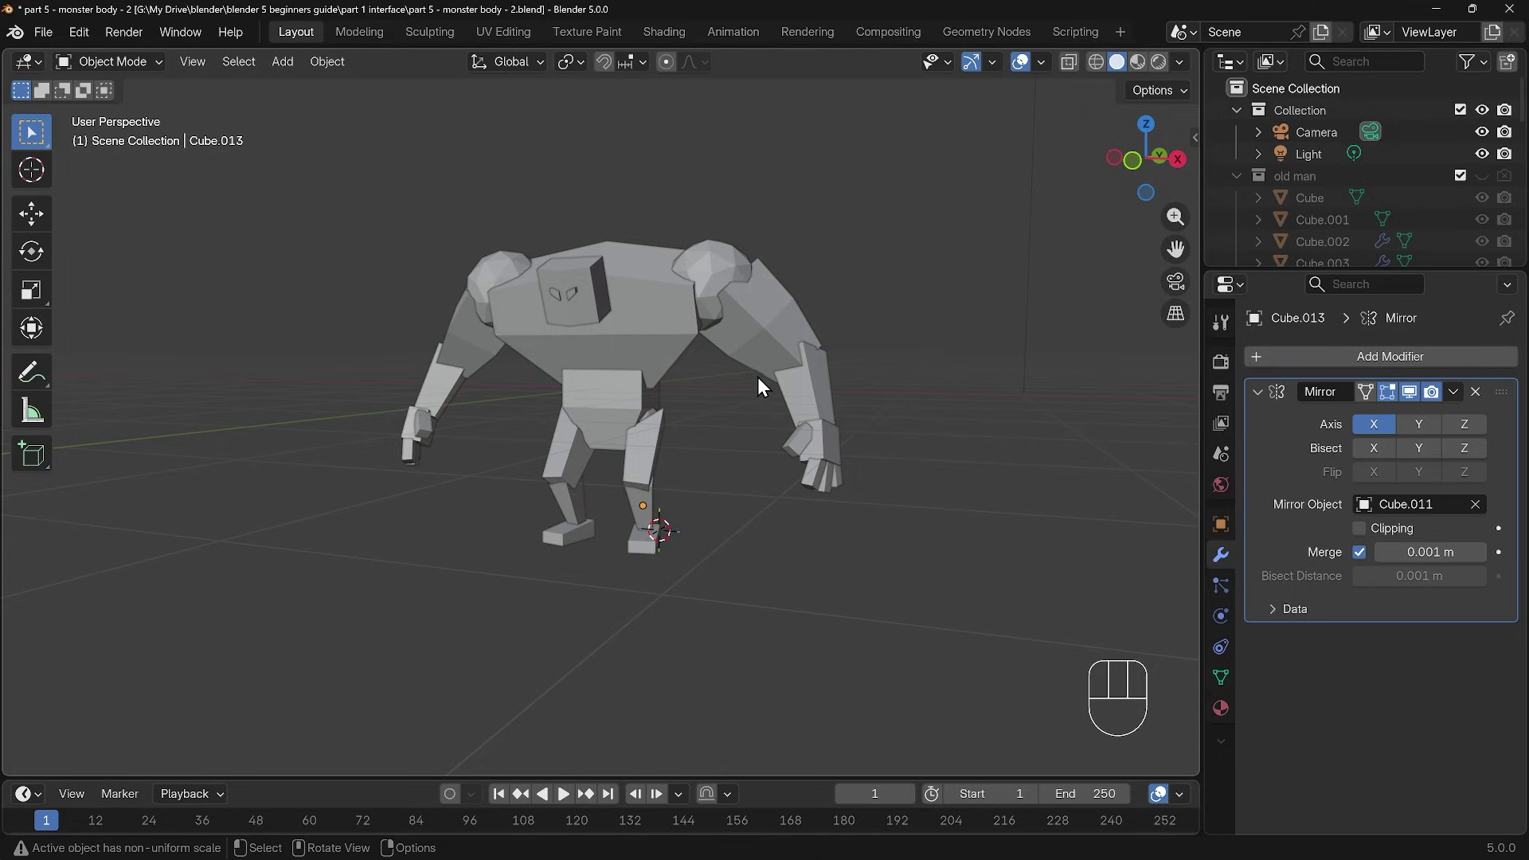
drag(312, 196, 901, 668)
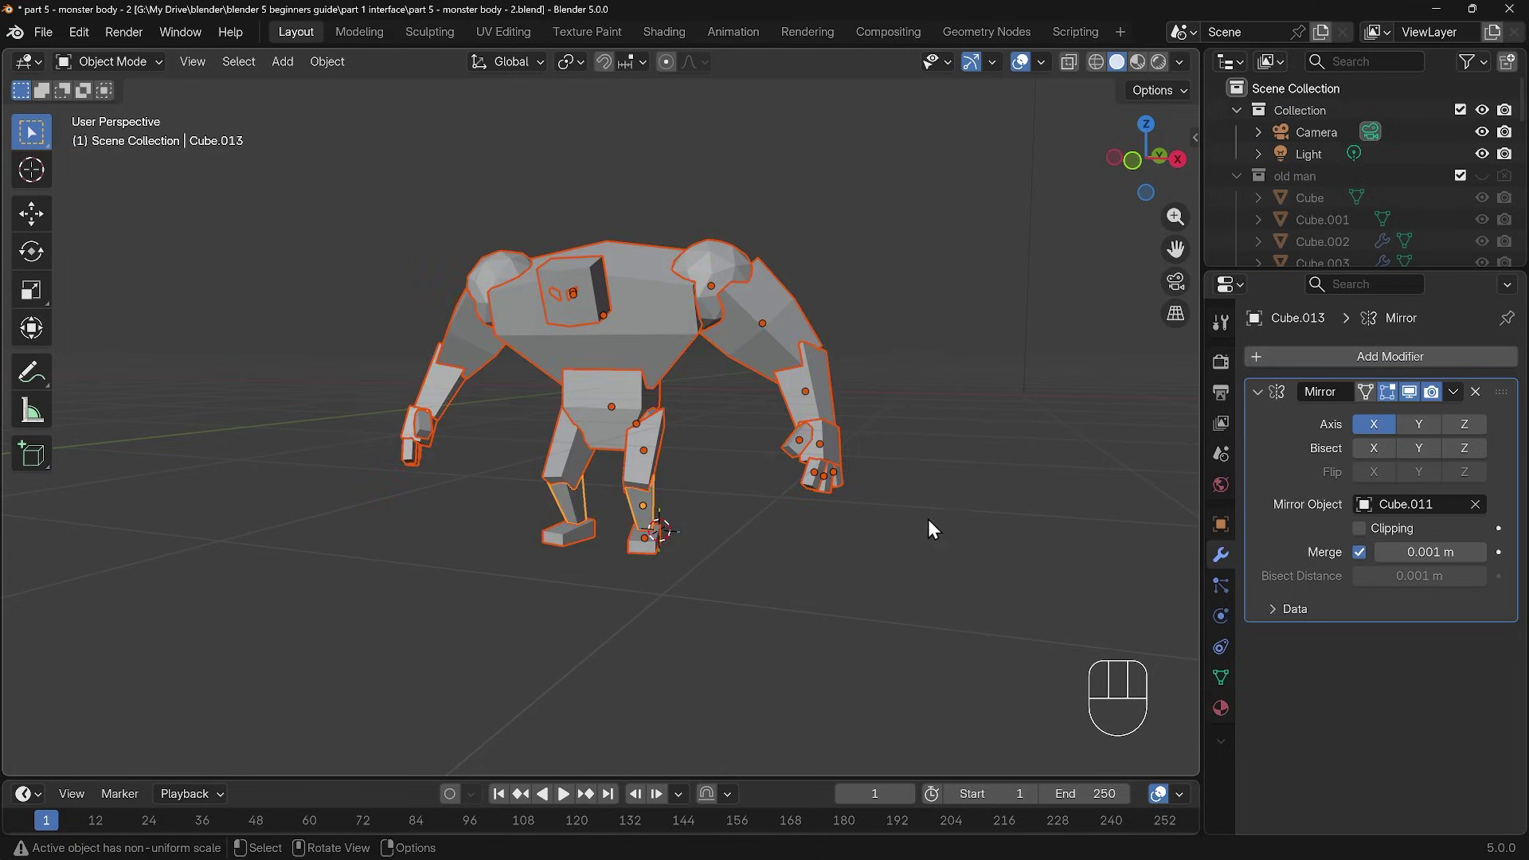
key(m)
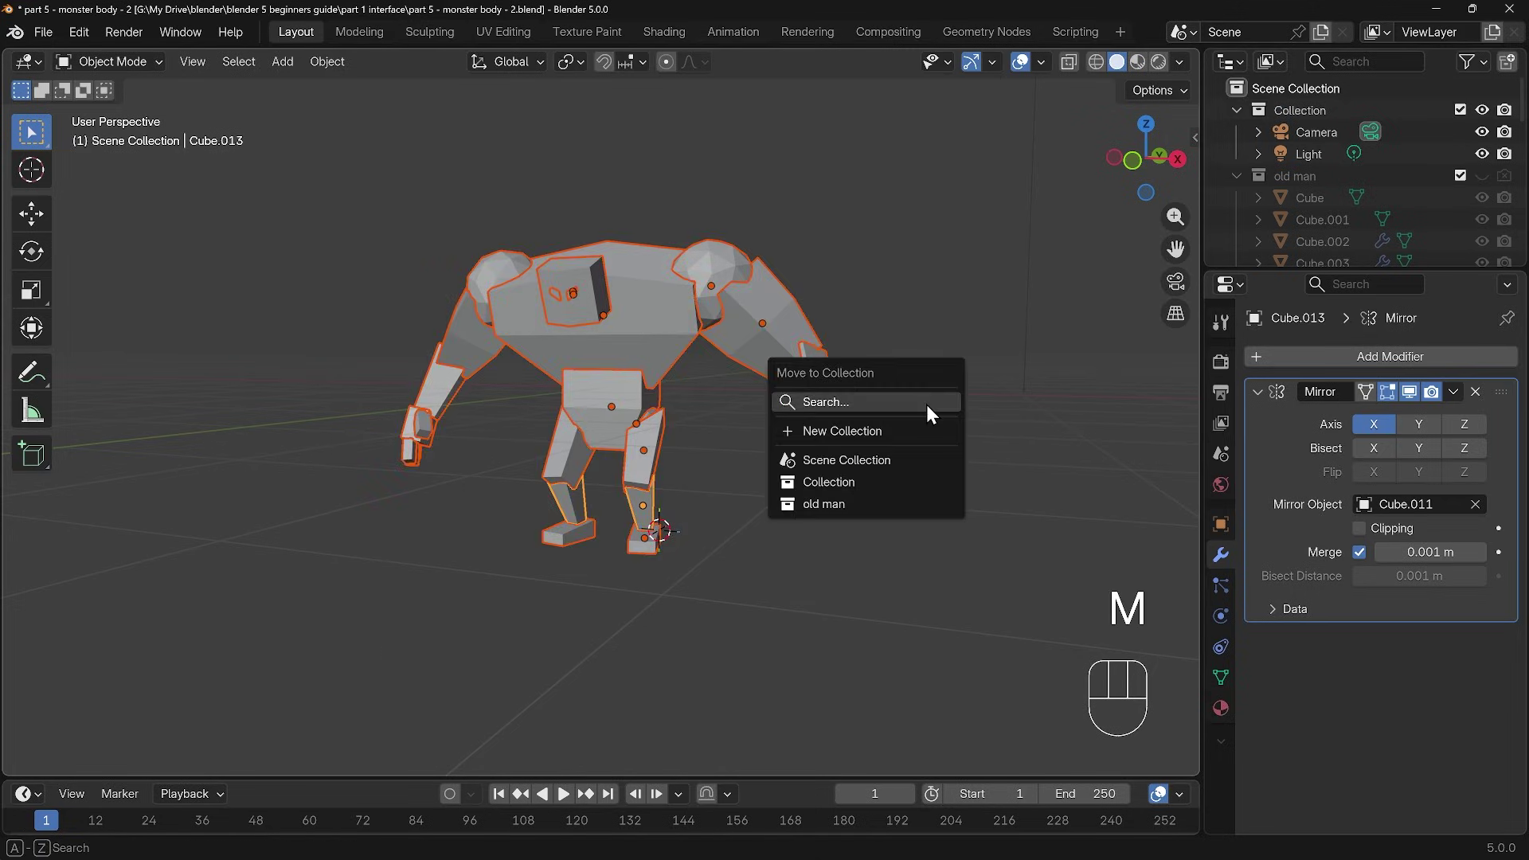
click(896, 432)
text(monster)
click(892, 466)
Step: Raise the whole monster about 1.7 m along Z in front view so its feet stand on the ground line
scroll(743, 414, down, 3)
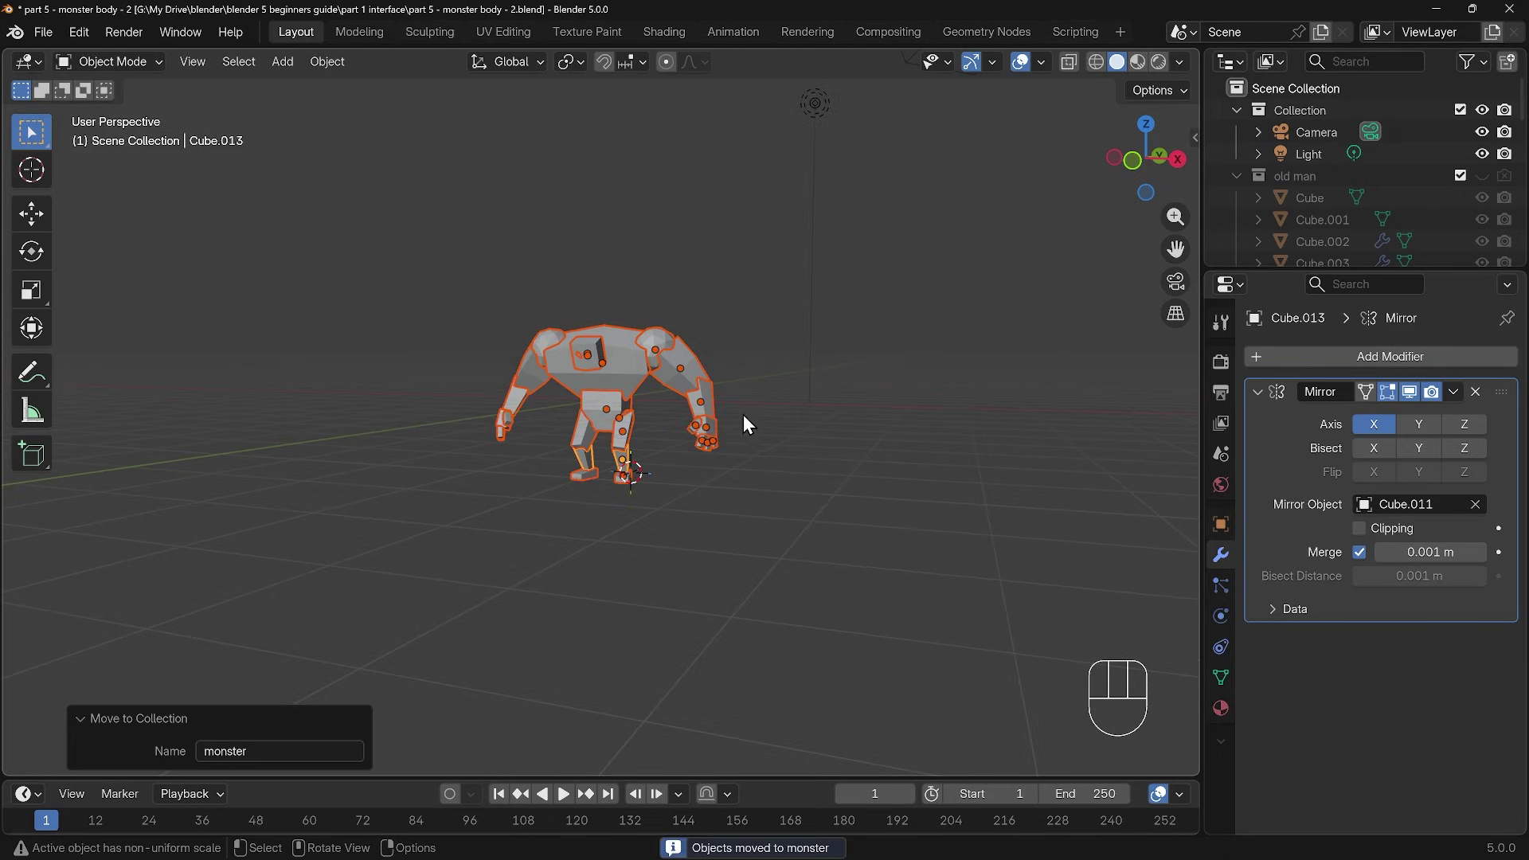
key(KP_1)
scroll(648, 444, up, 3)
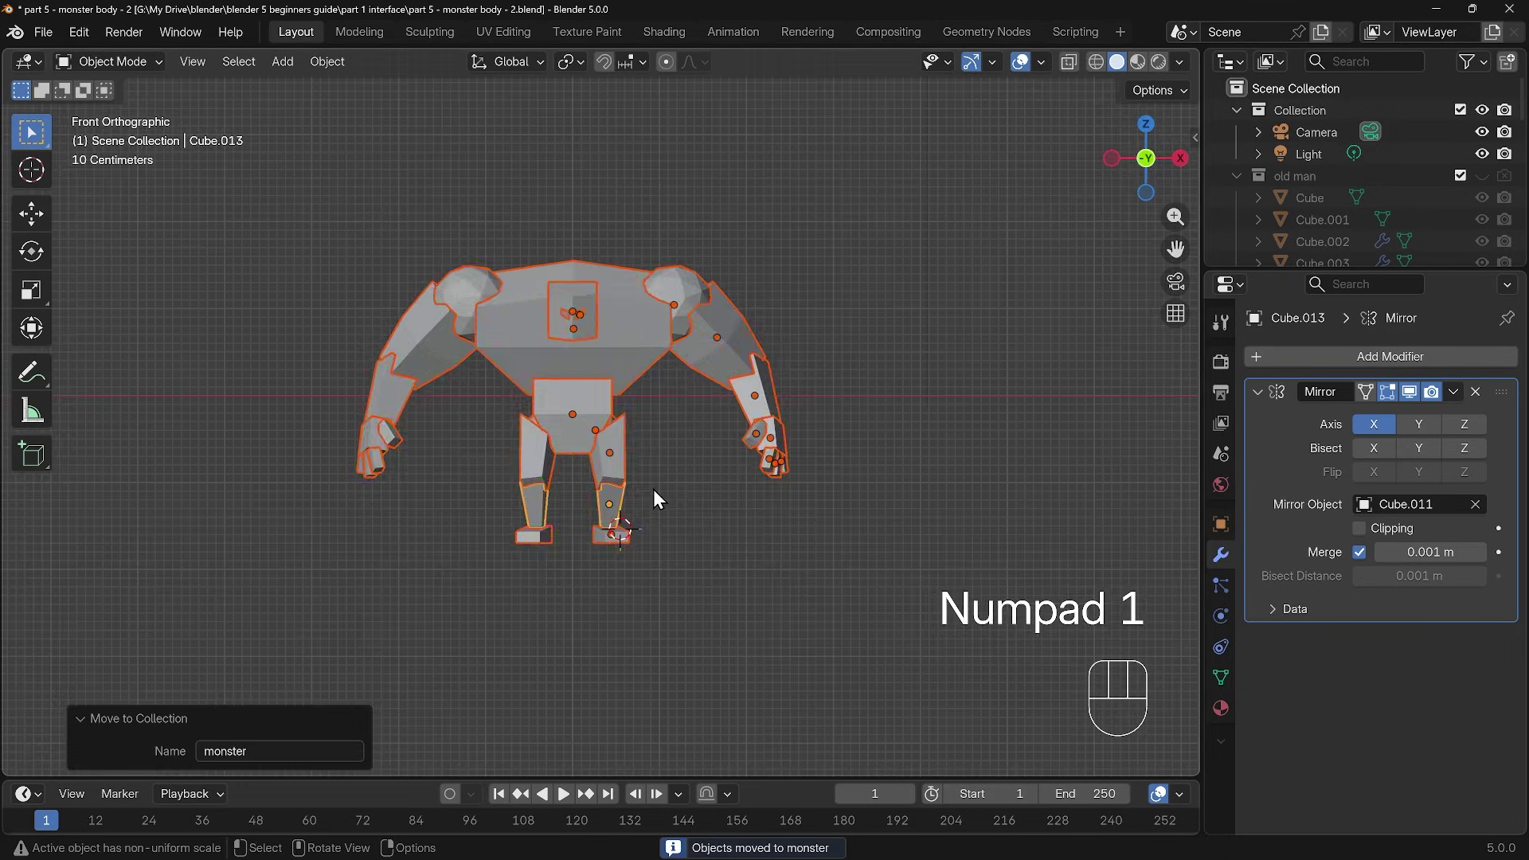
key(g)
key(z)
click(650, 341)
Step: Shift the whole monster along negative X, clear of the scene's centre
scroll(650, 341, down, 3)
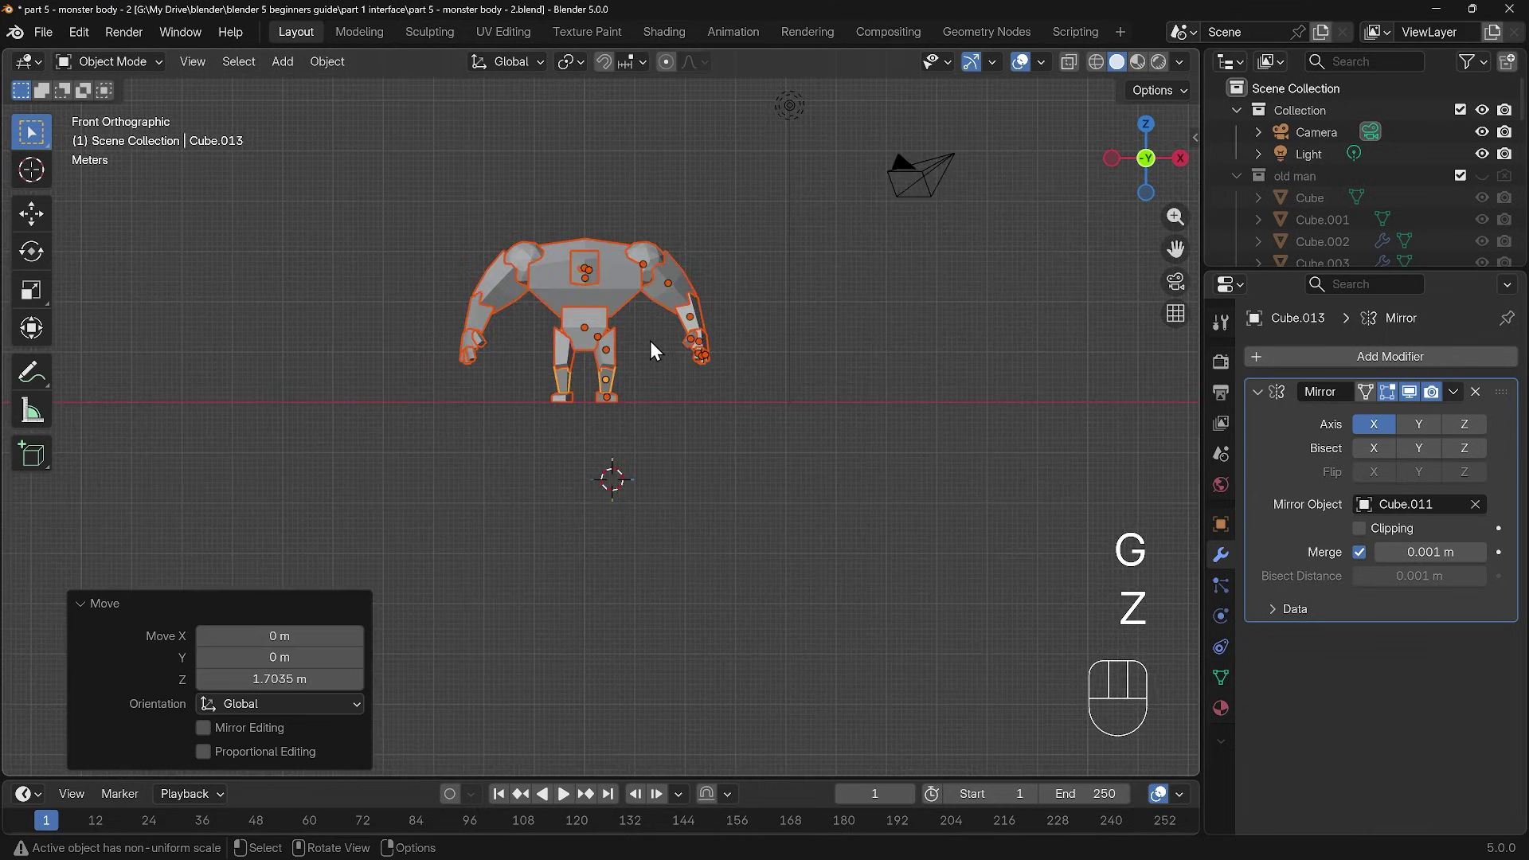
key(g)
key(x)
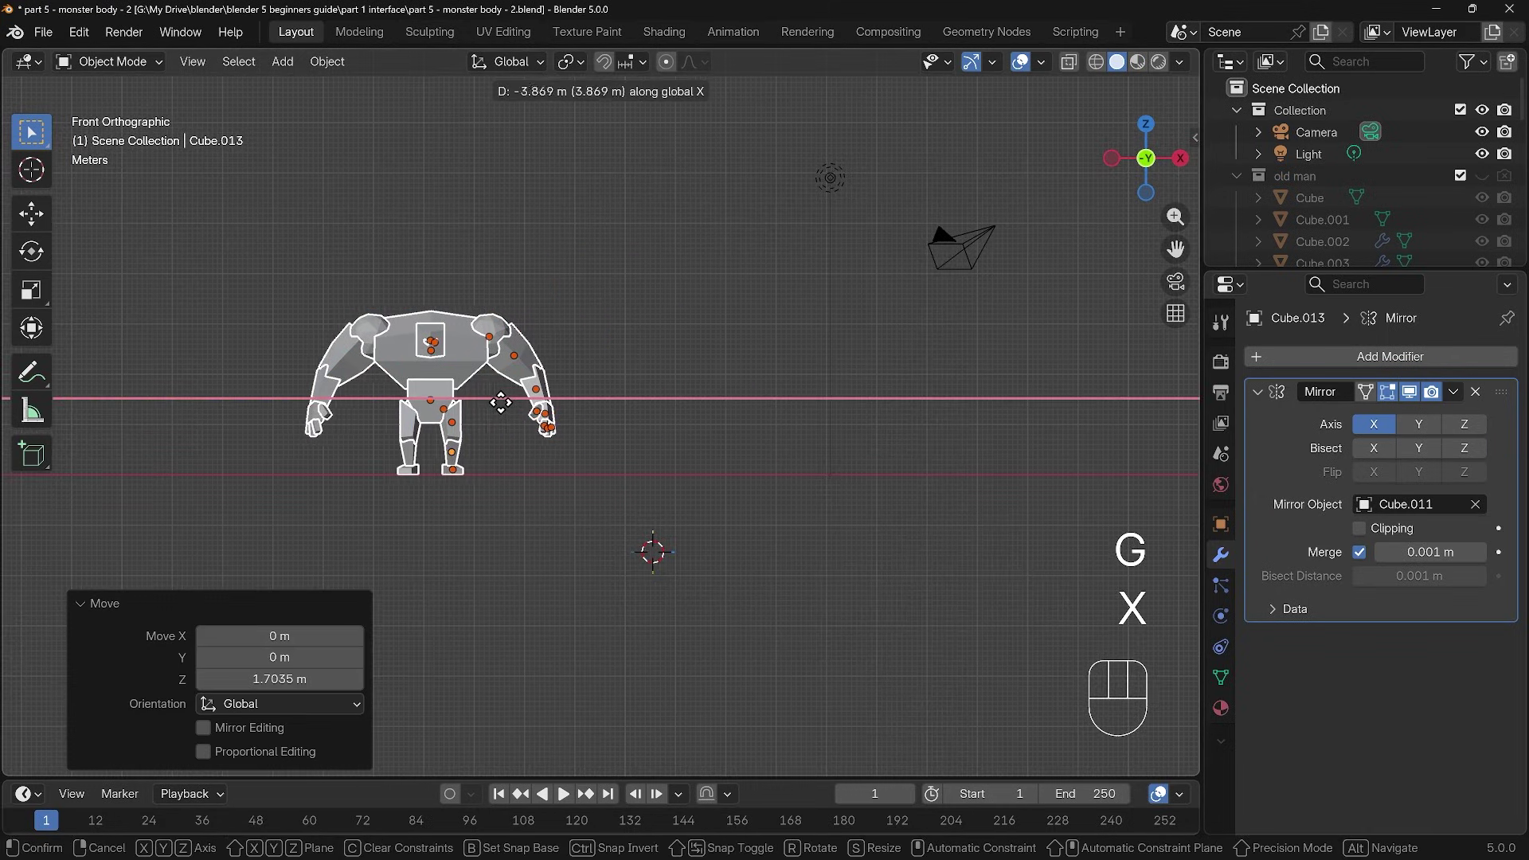
click(466, 402)
Step: Unhide the old man collection in the viewport and select all of the old man's parts
click(1482, 175)
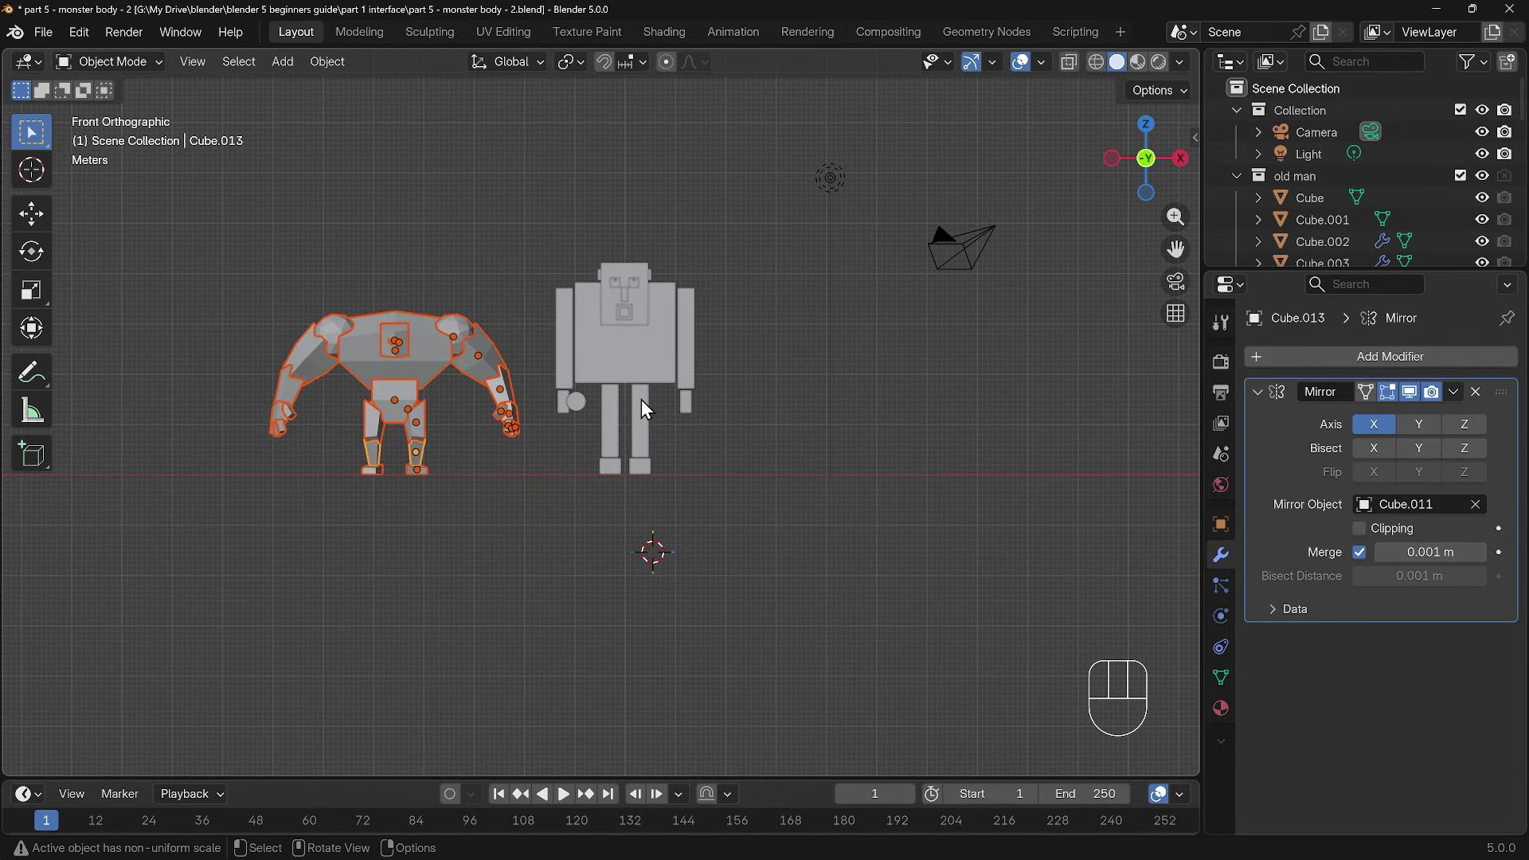
drag(528, 205, 734, 478)
key(s)
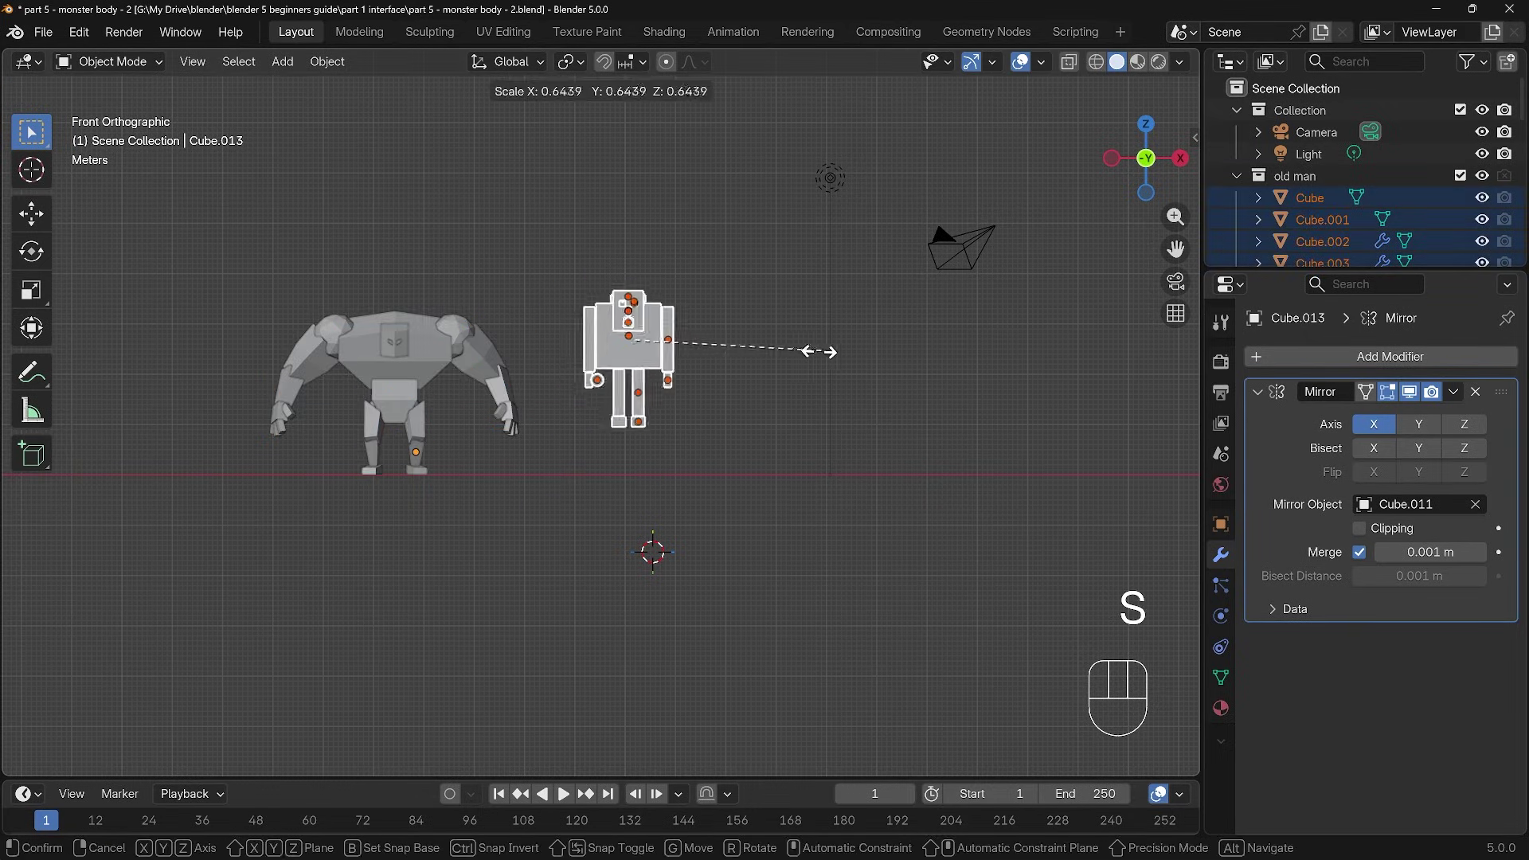
click(794, 353)
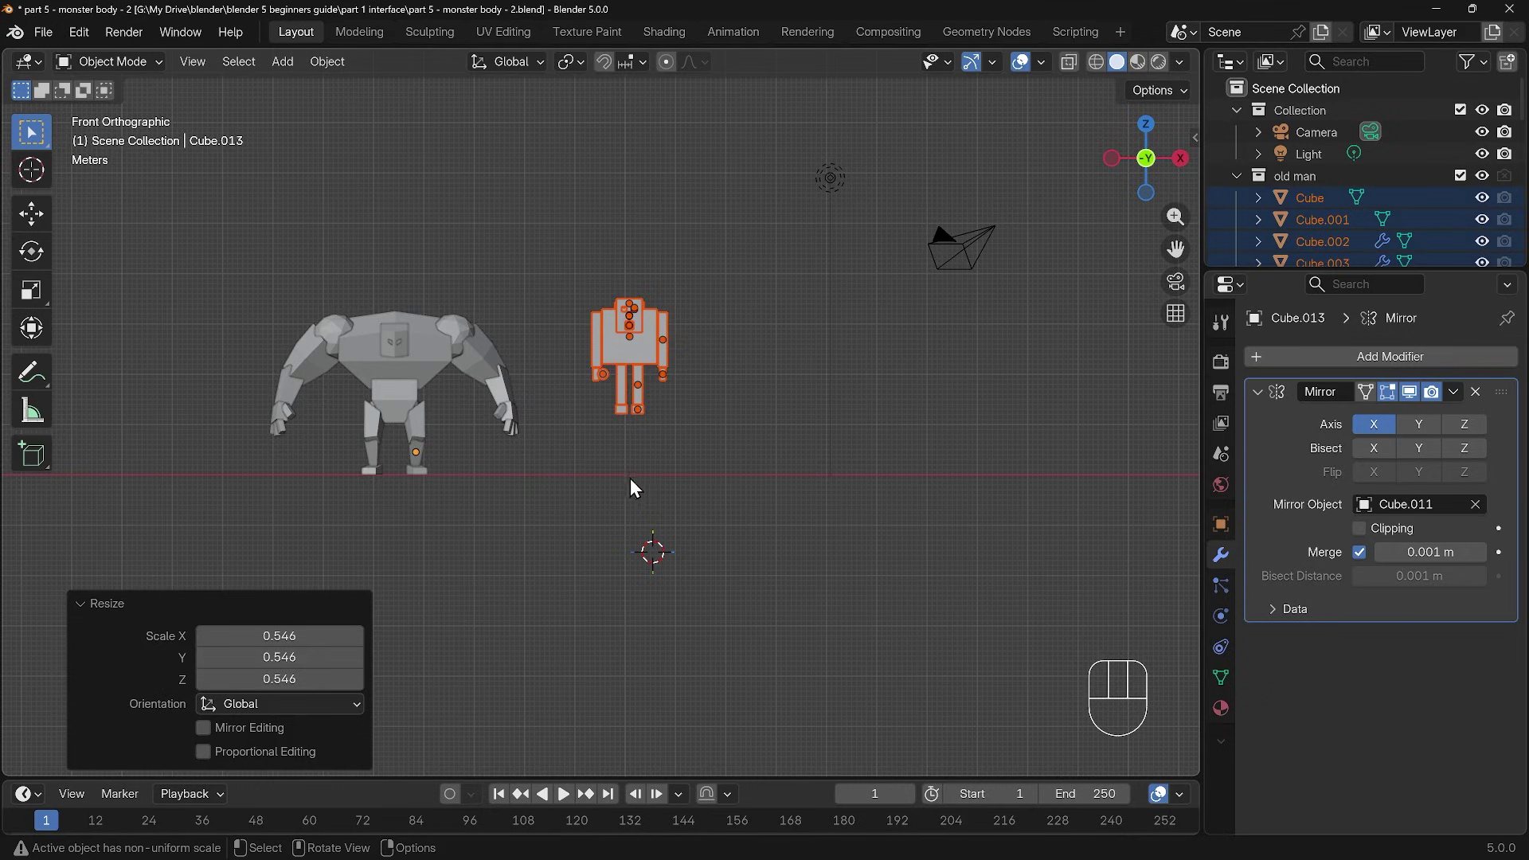
key(ctrl+z)
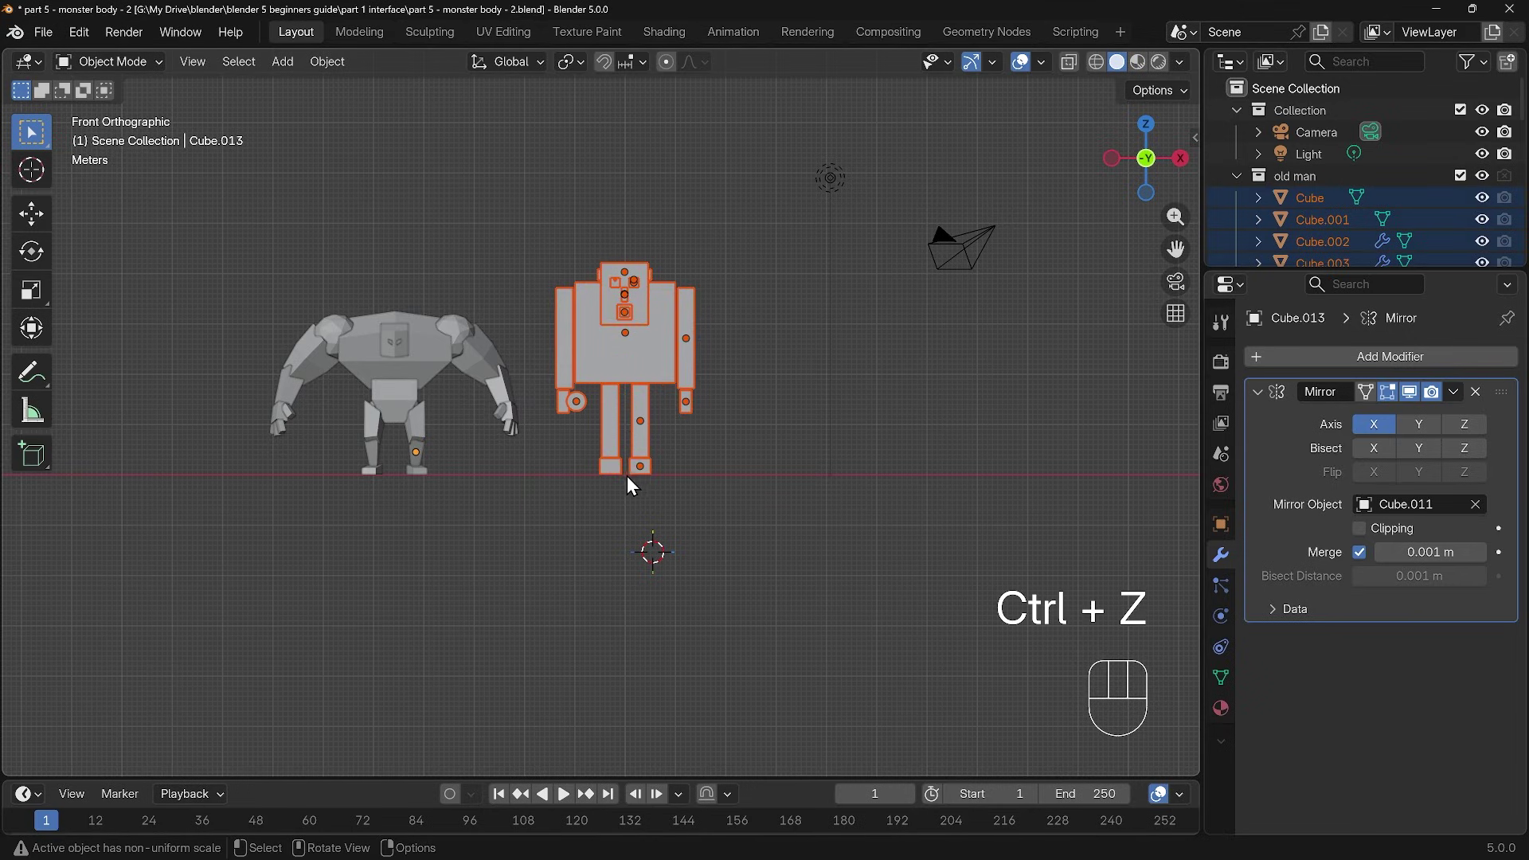
Step: Scale the old man down by about 0.399 and again by about 0.901, pivoting on the 3D cursor placed at ground level between its feet
shift+right_click(624, 476)
key(period)
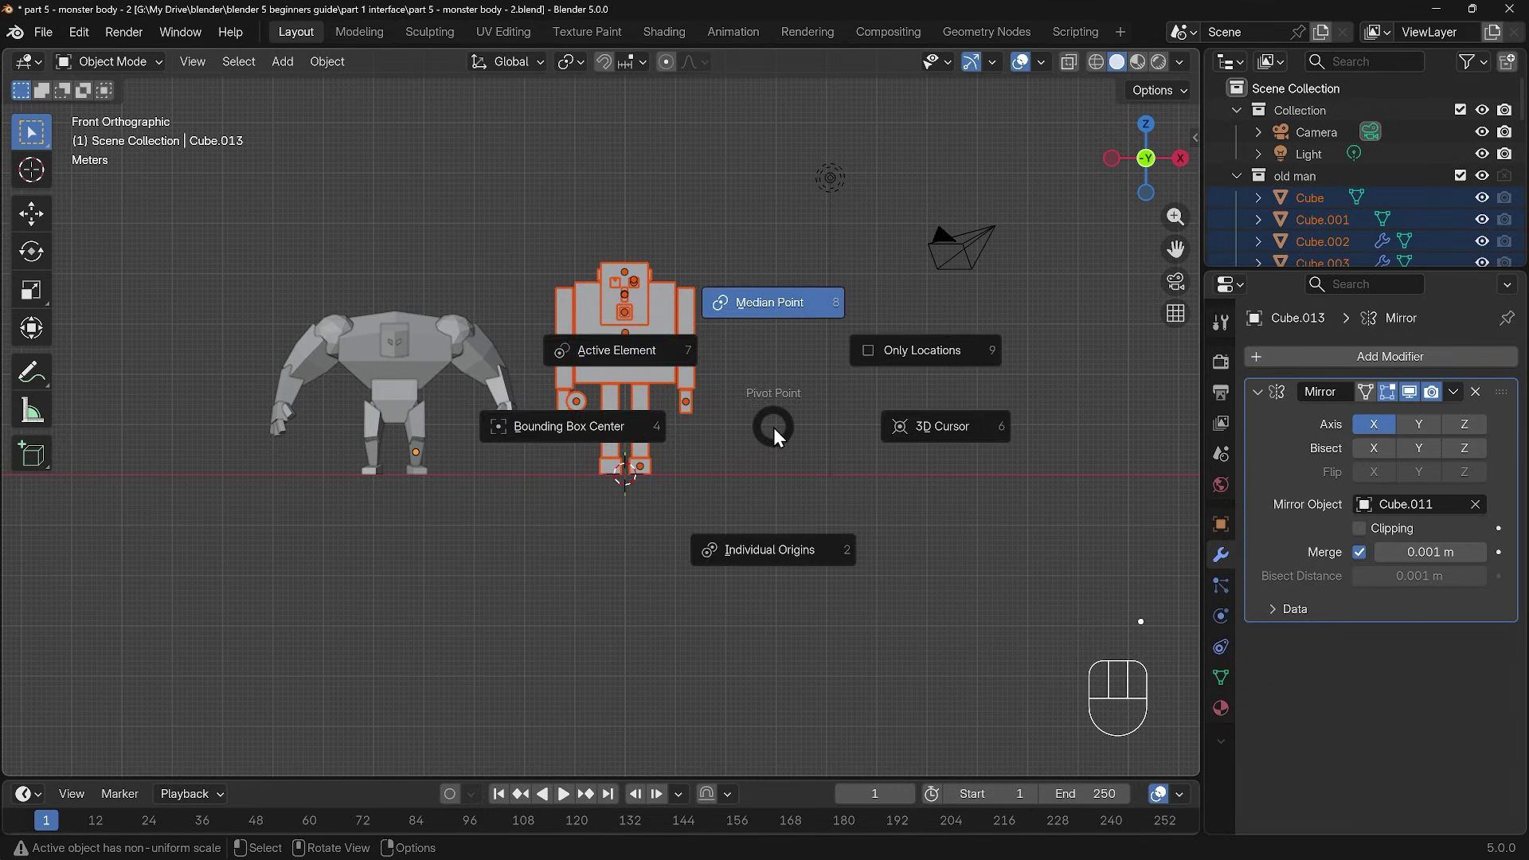
click(911, 429)
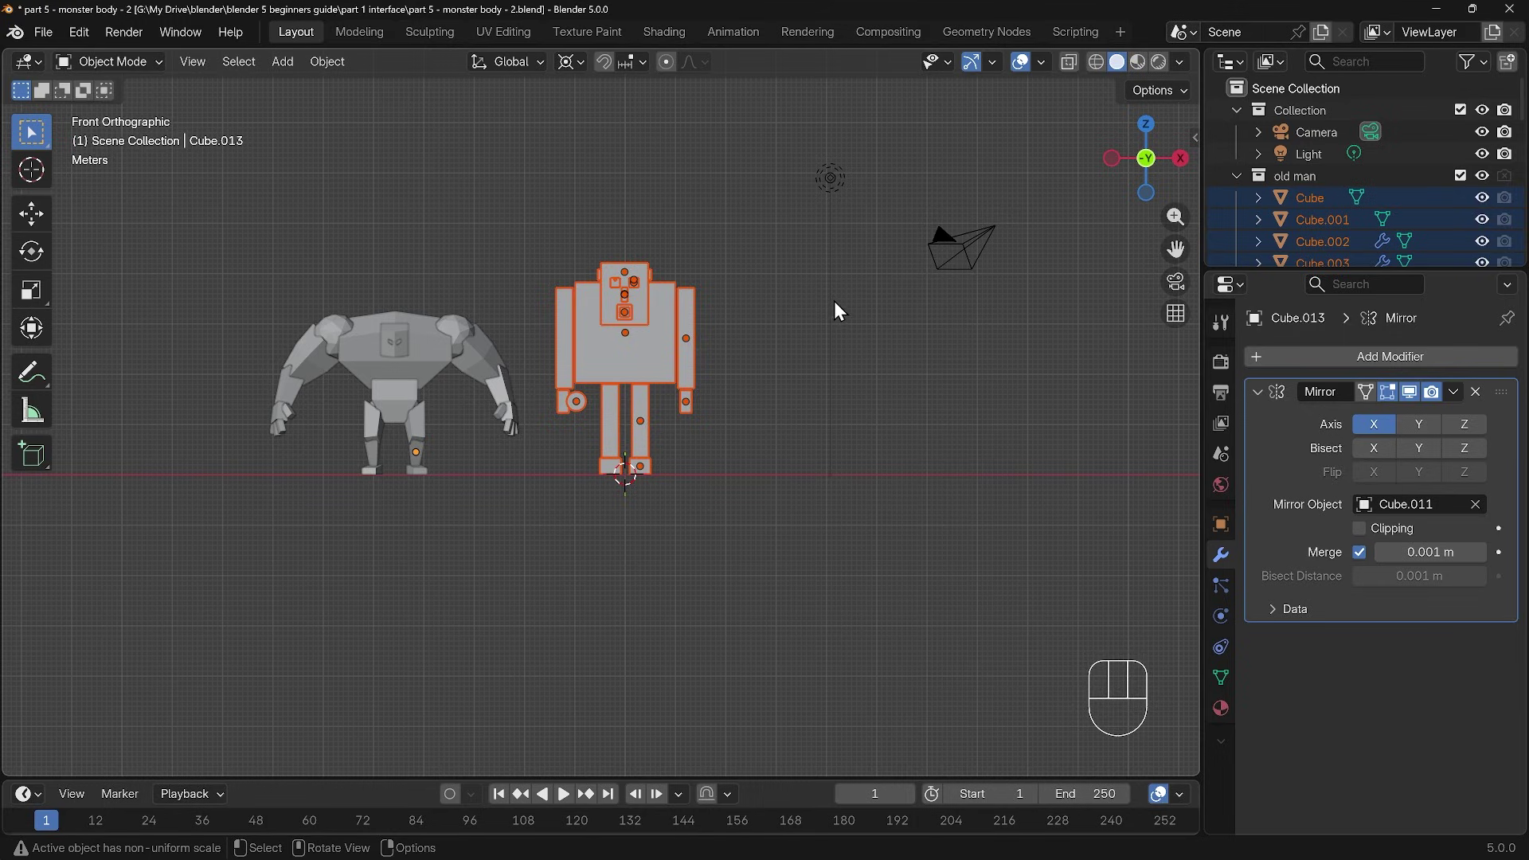
key(s)
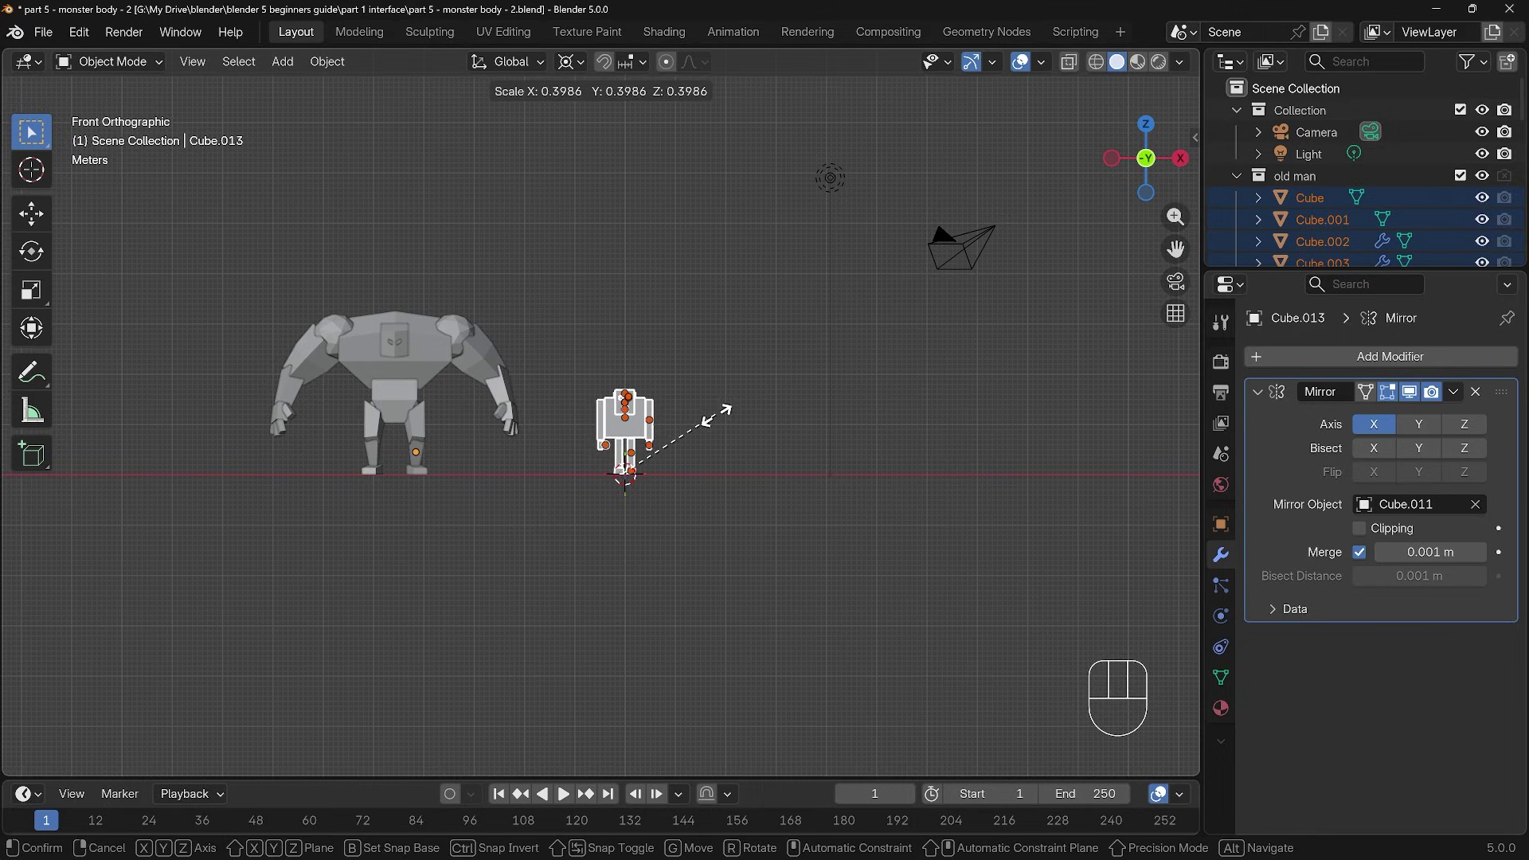
click(717, 414)
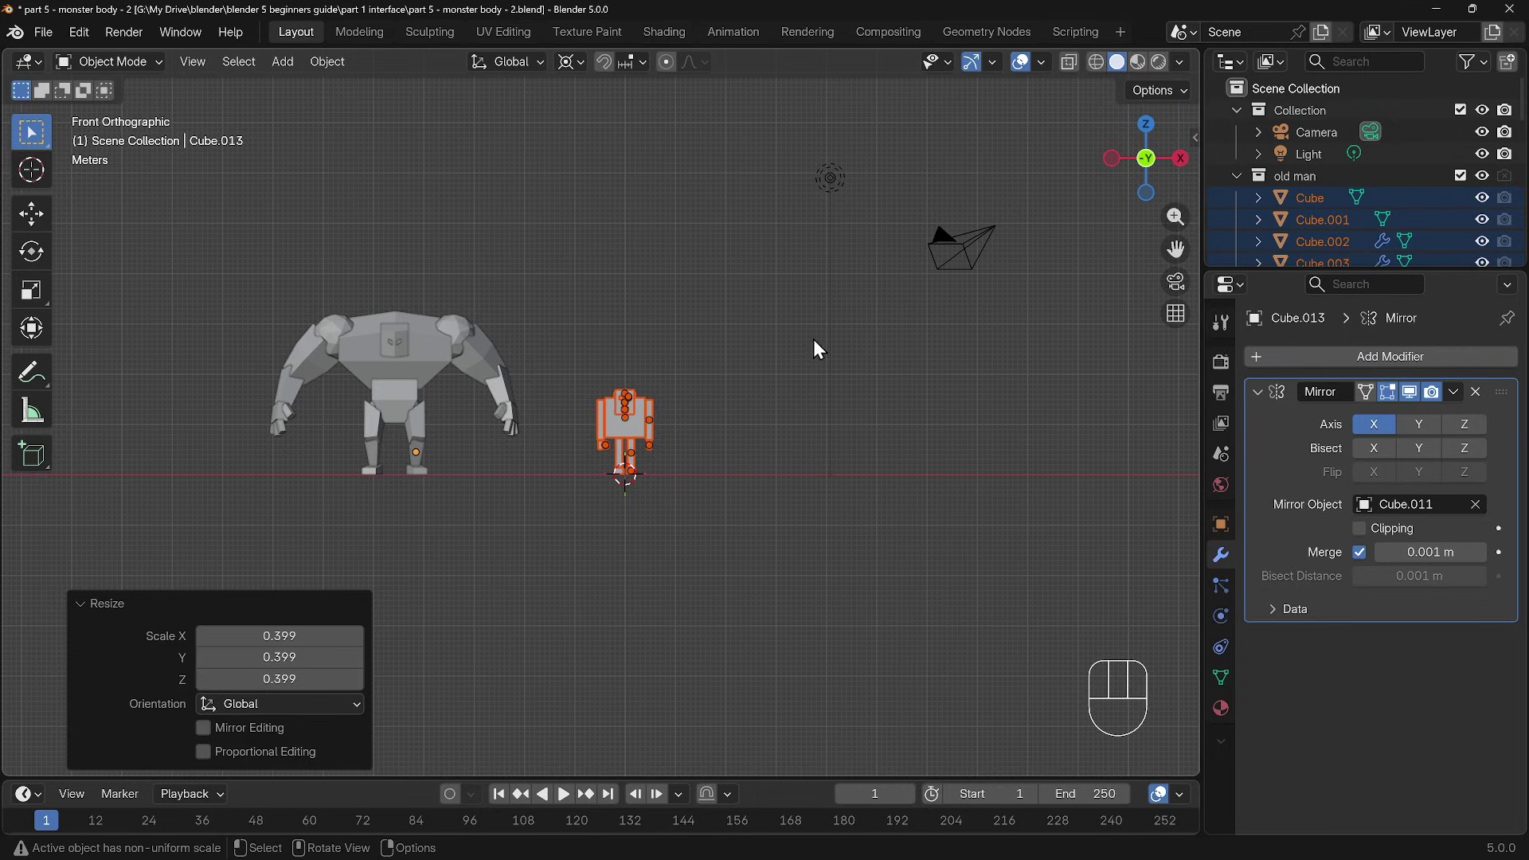
key(s)
click(749, 366)
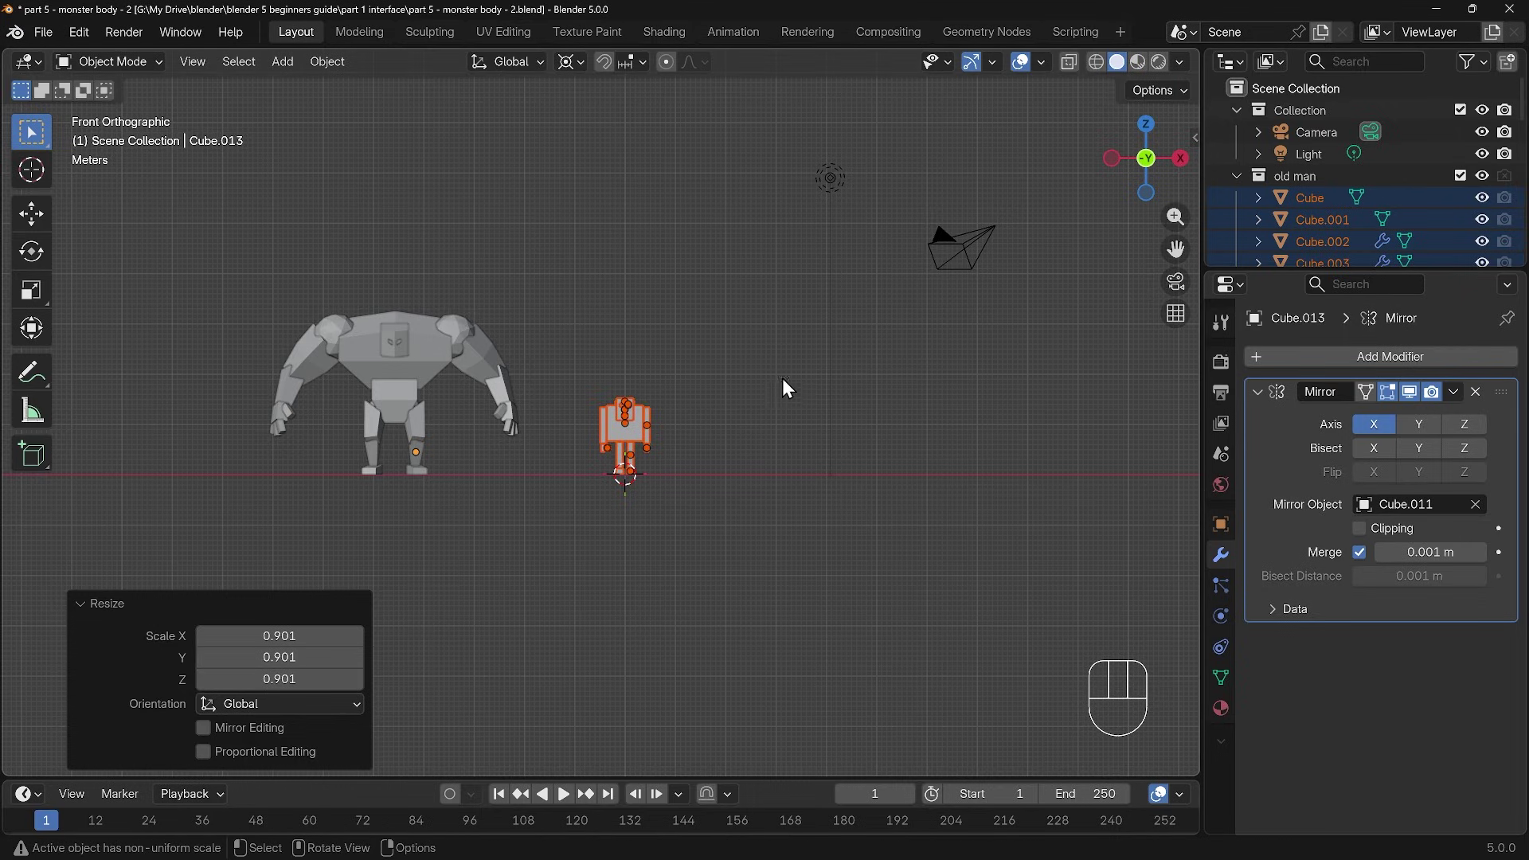
key(alt+a)
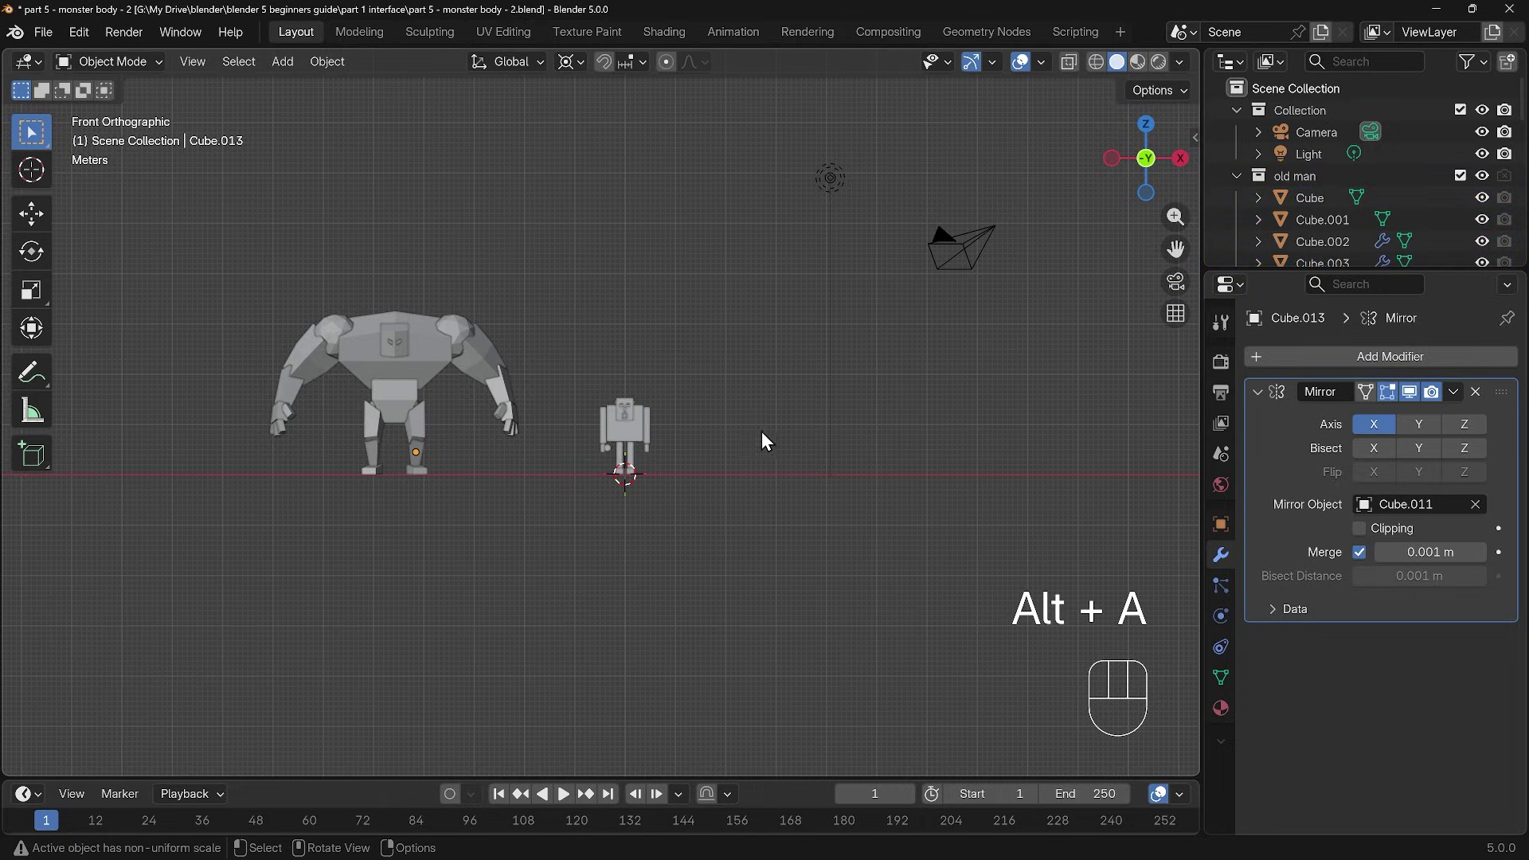
middle_drag(761, 432, 813, 469)
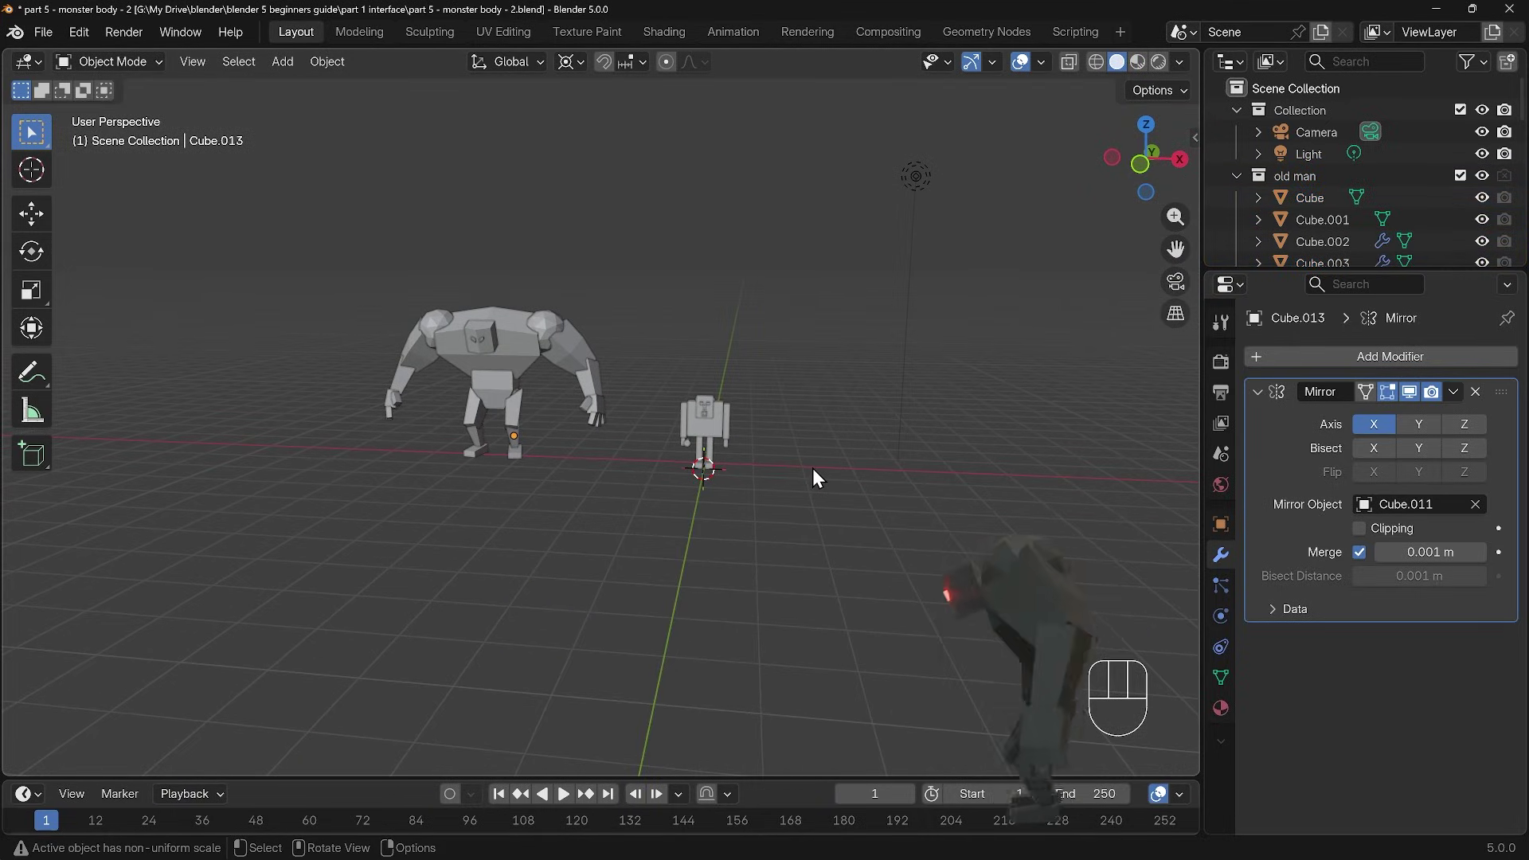